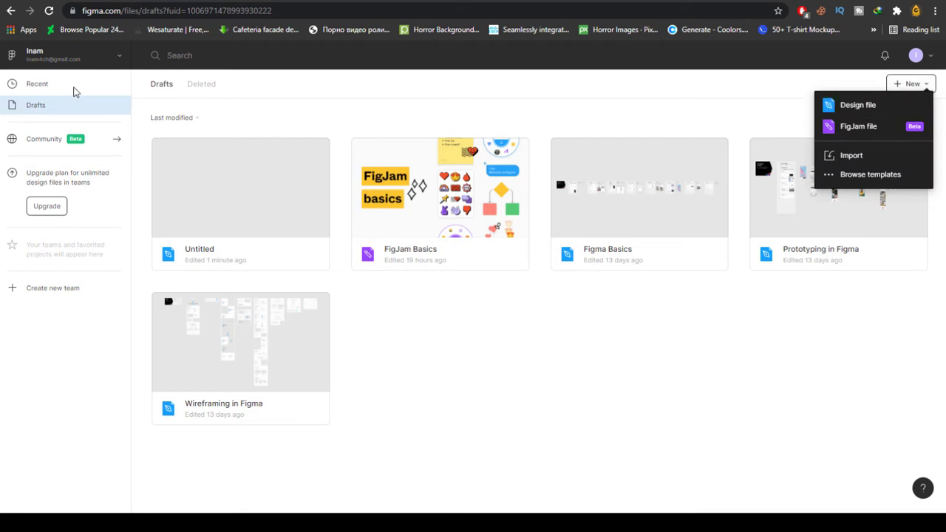
# Step: Create a new blank design file from the recently viewed files page
pyautogui.click(71, 88)
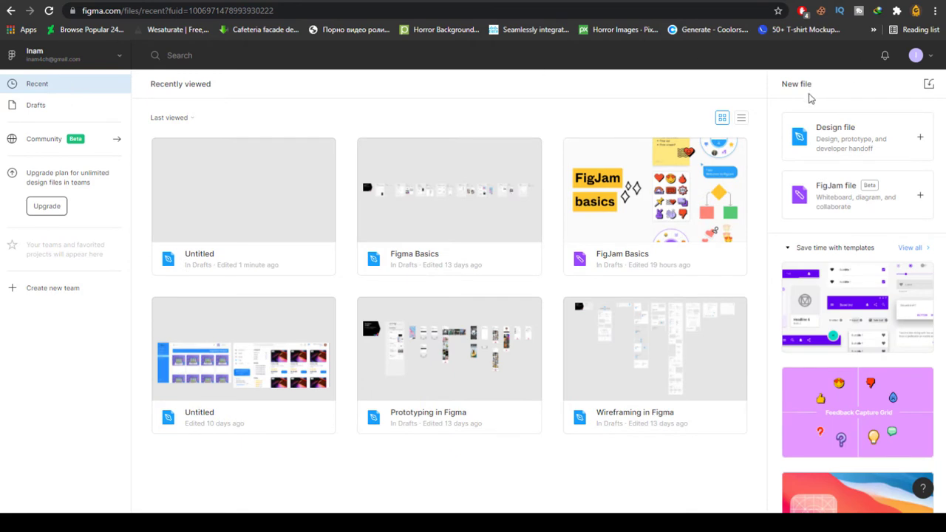
pyautogui.click(834, 139)
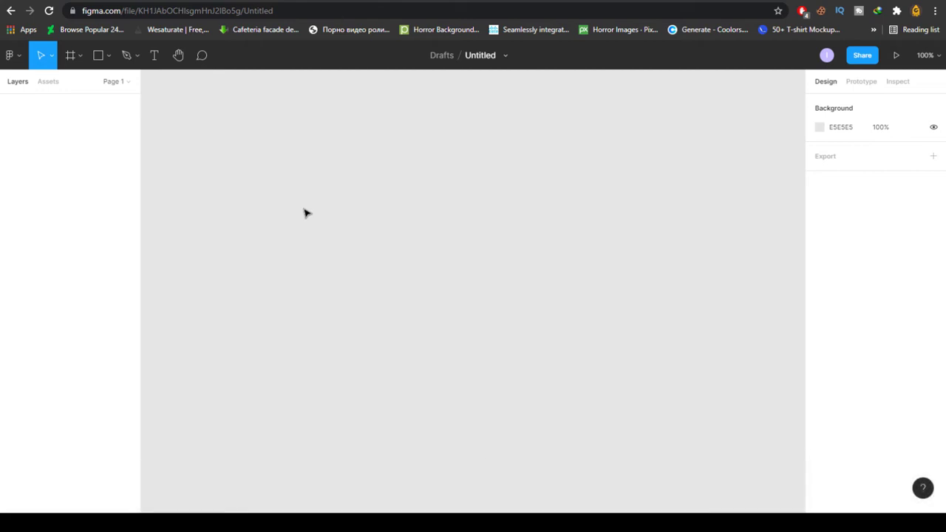
# Step: Draw a freehand portrait frame about 261 × 443 on the empty canvas and shift it toward the canvas's left side
pyautogui.click(78, 58)
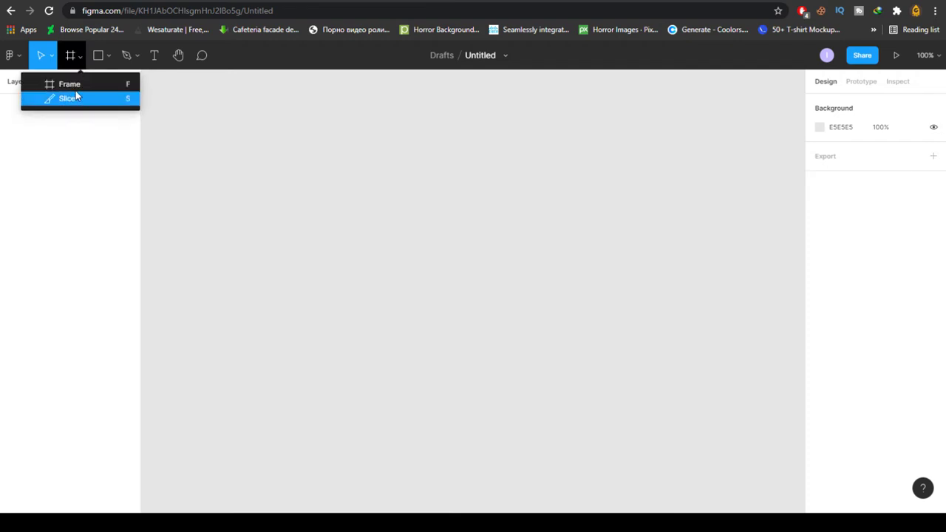
pyautogui.click(70, 85)
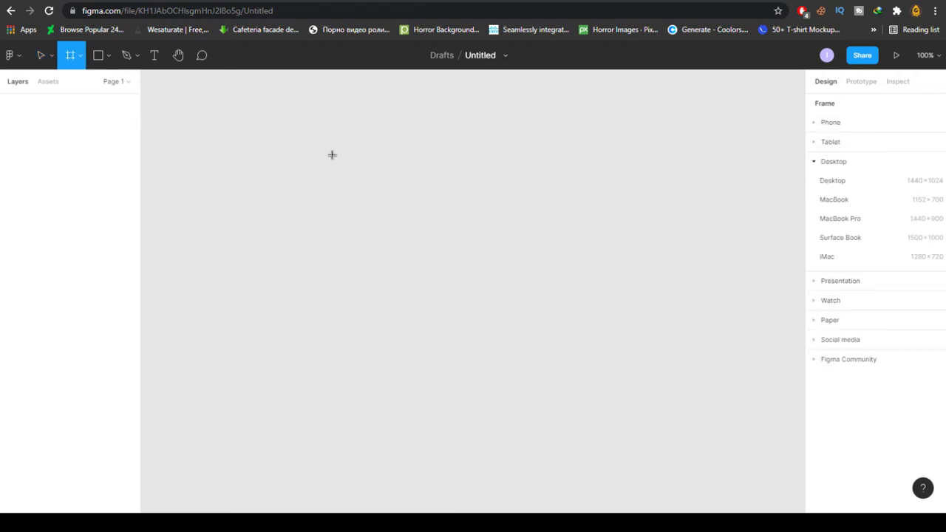
pyautogui.moveTo(311, 137)
pyautogui.mouseDown()
pyautogui.moveTo(382, 187)
pyautogui.moveTo(426, 268)
pyautogui.moveTo(441, 383)
pyautogui.moveTo(442, 309)
pyautogui.moveTo(411, 418)
pyautogui.moveTo(458, 307)
pyautogui.moveTo(402, 380)
pyautogui.moveTo(480, 402)
pyautogui.moveTo(492, 358)
pyautogui.moveTo(397, 325)
pyautogui.moveTo(407, 382)
pyautogui.moveTo(466, 400)
pyautogui.mouseUp()
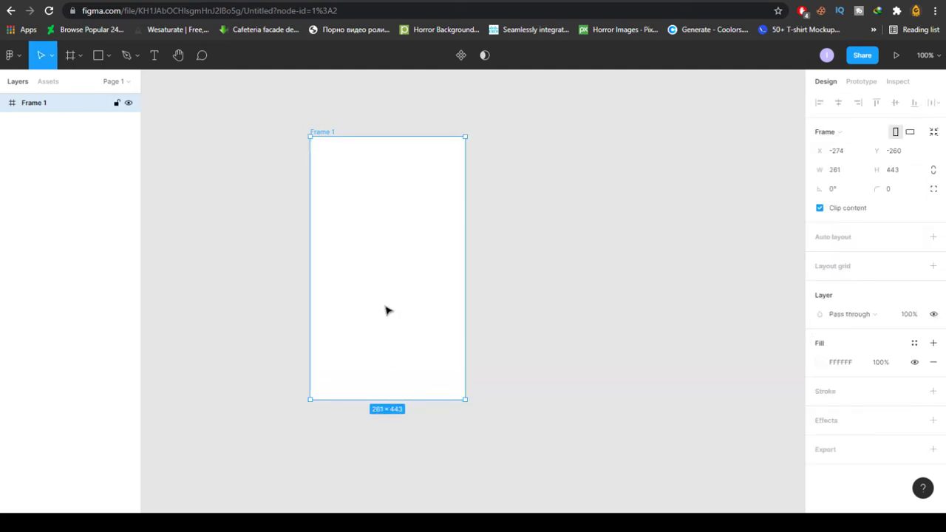
pyautogui.moveTo(431, 311); pyautogui.dragTo(382, 311)
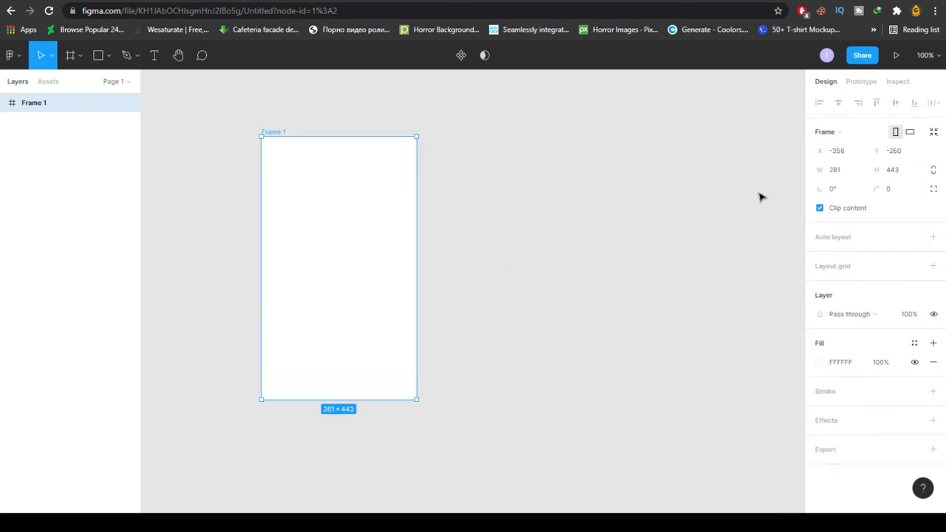
# Step: Add a frame using the 1440 × 1024 Desktop preset, after checking the phone and tablet presets
pyautogui.click(80, 56)
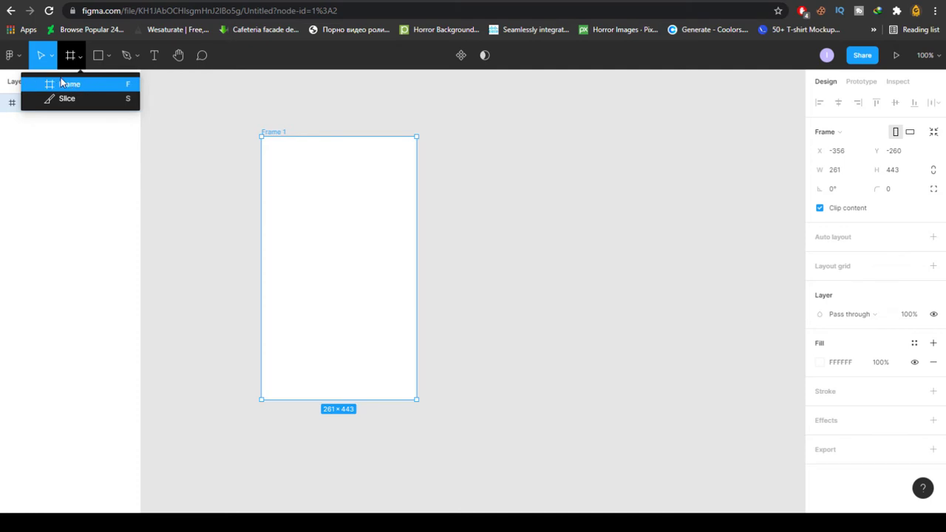
pyautogui.click(67, 83)
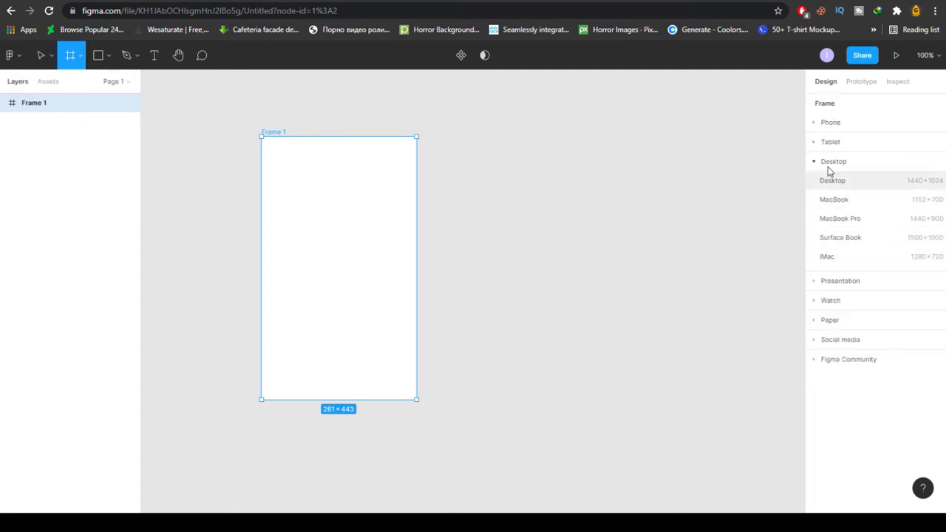
pyautogui.click(819, 122)
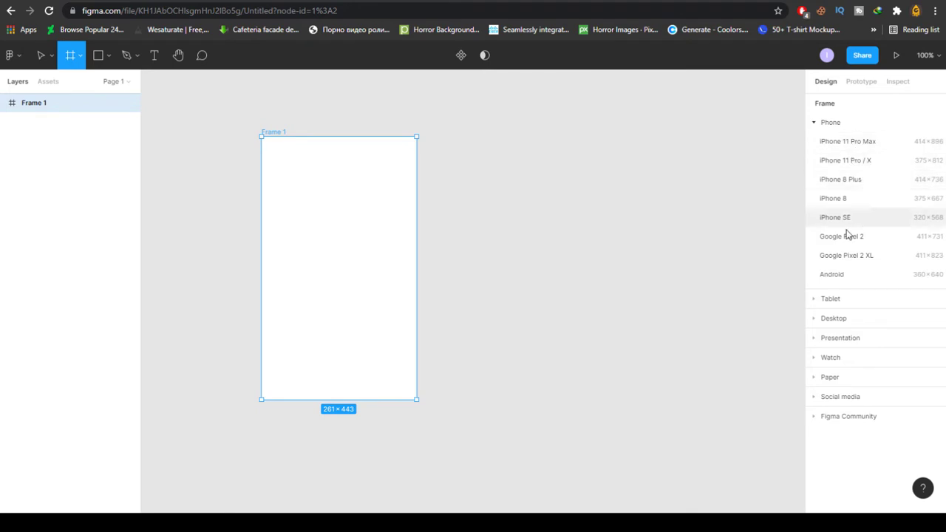
pyautogui.click(828, 299)
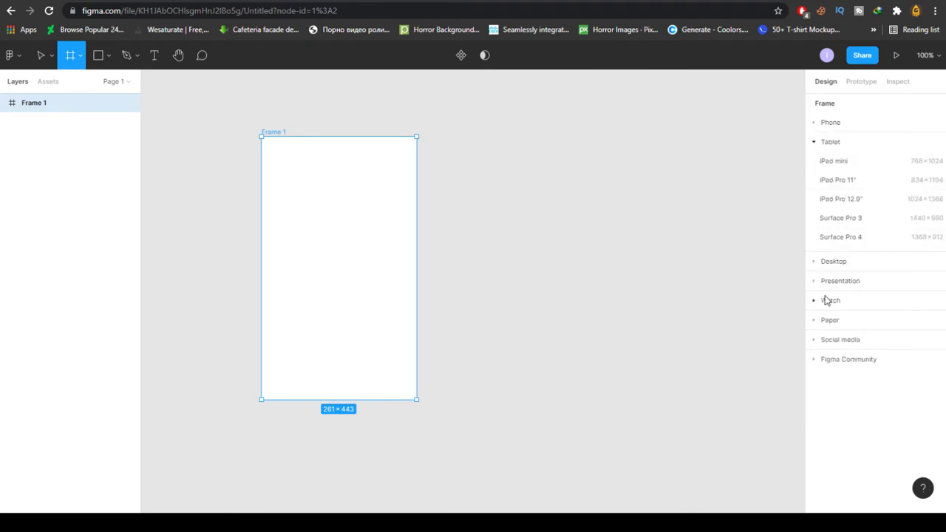
pyautogui.click(819, 264)
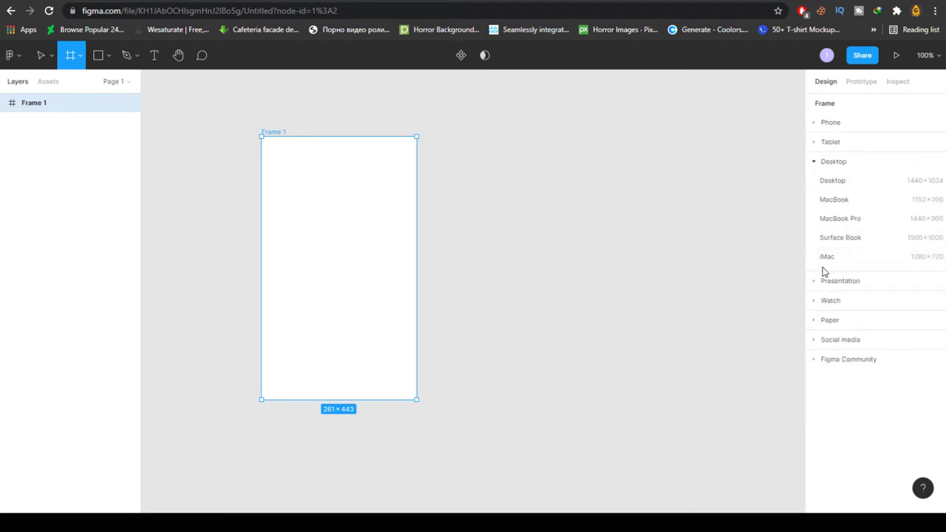
pyautogui.click(839, 184)
pyautogui.hscroll(2, 335, 205)
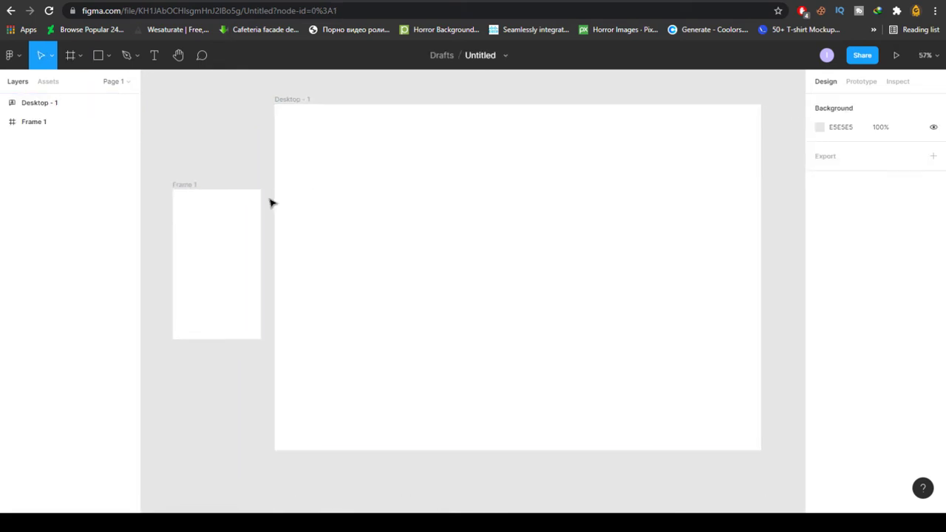
# Step: Delete the small freehand frame beside the Desktop frame
pyautogui.click(182, 204)
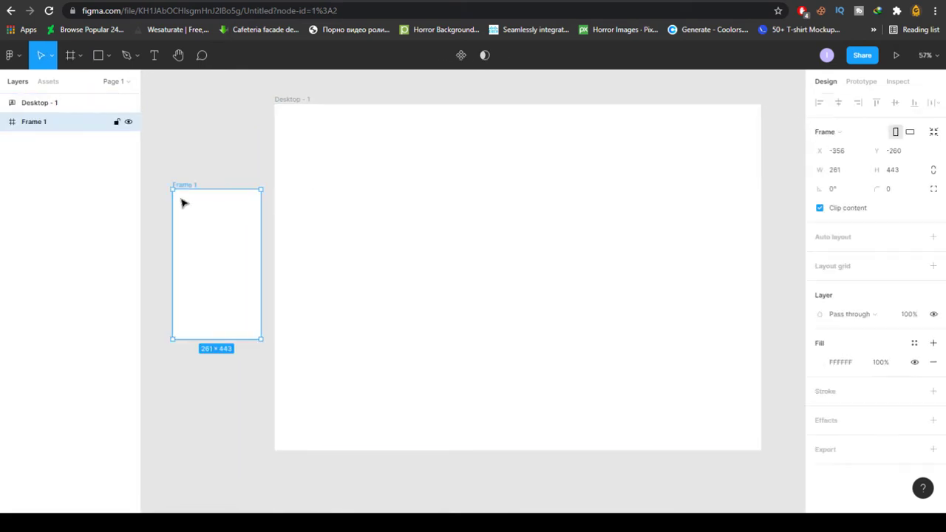
pyautogui.press('Delete')
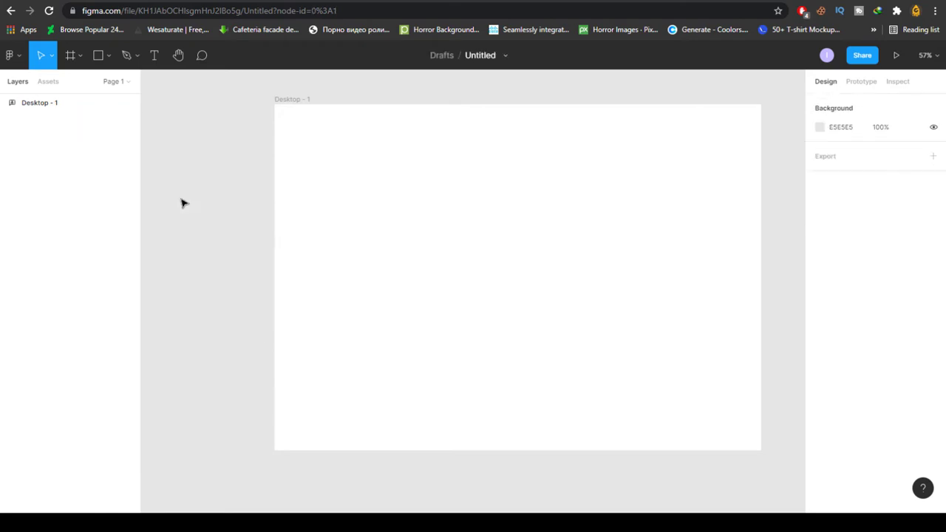
pyautogui.click(291, 210)
pyautogui.hscroll(2, 399, 190)
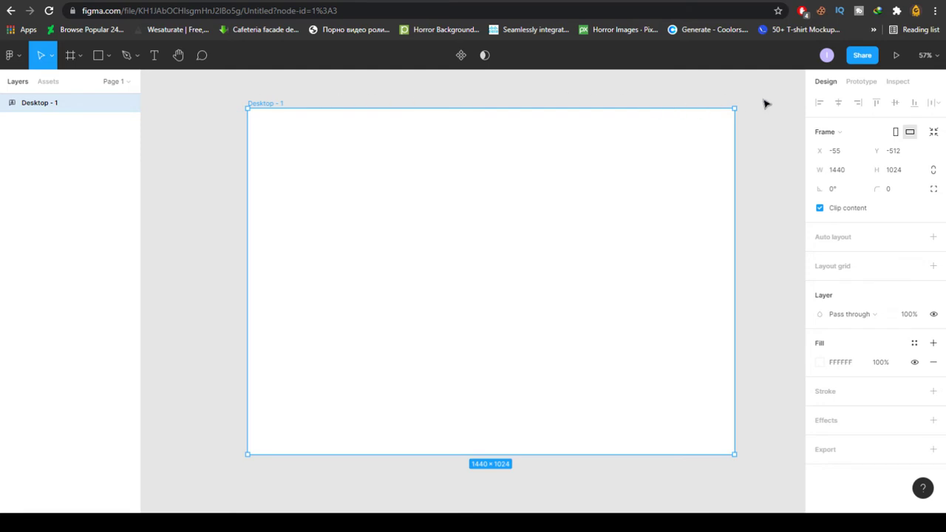
# Step: Draw a rectangle about 513 × 332 inside the Desktop frame, slightly left of its center
pyautogui.click(184, 162)
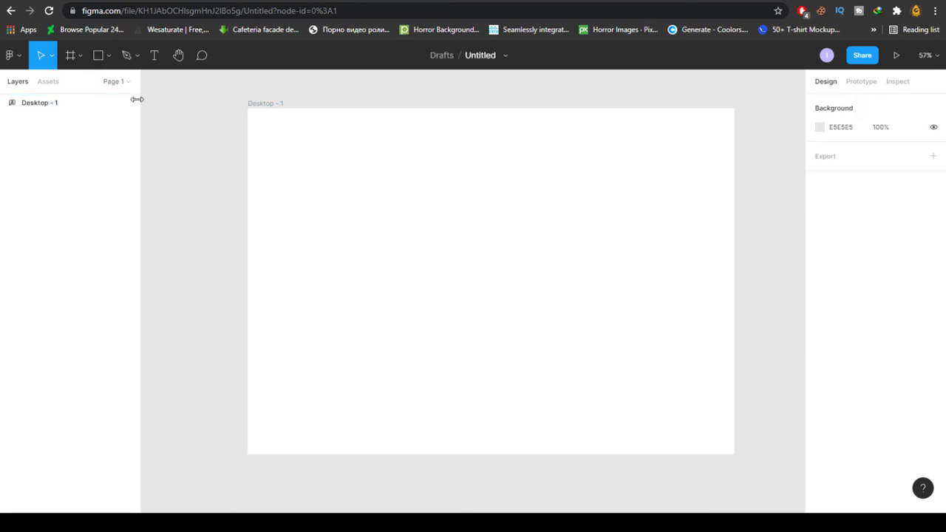
pyautogui.click(98, 56)
pyautogui.moveTo(366, 173); pyautogui.dragTo(473, 278)
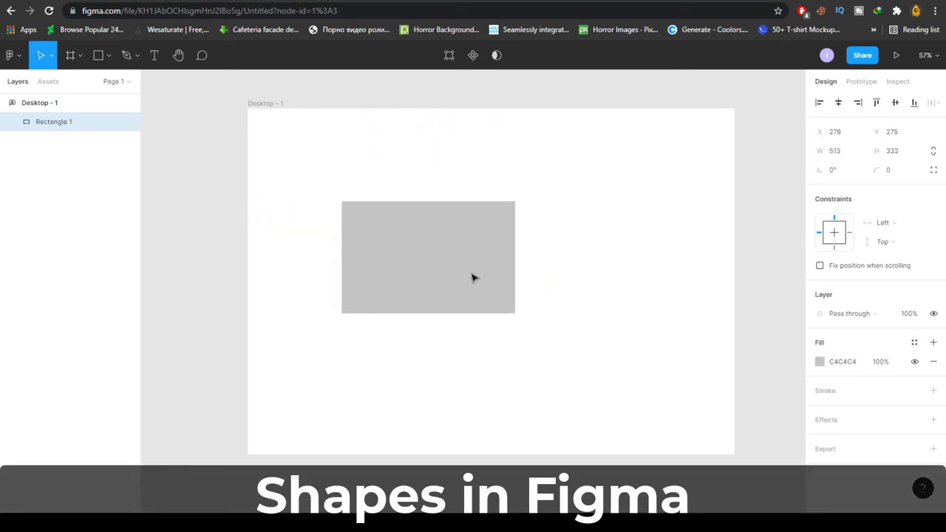
# Step: Try rounding the rectangle's corners with its radius handle and a corner radius of 2
pyautogui.moveTo(508, 213)
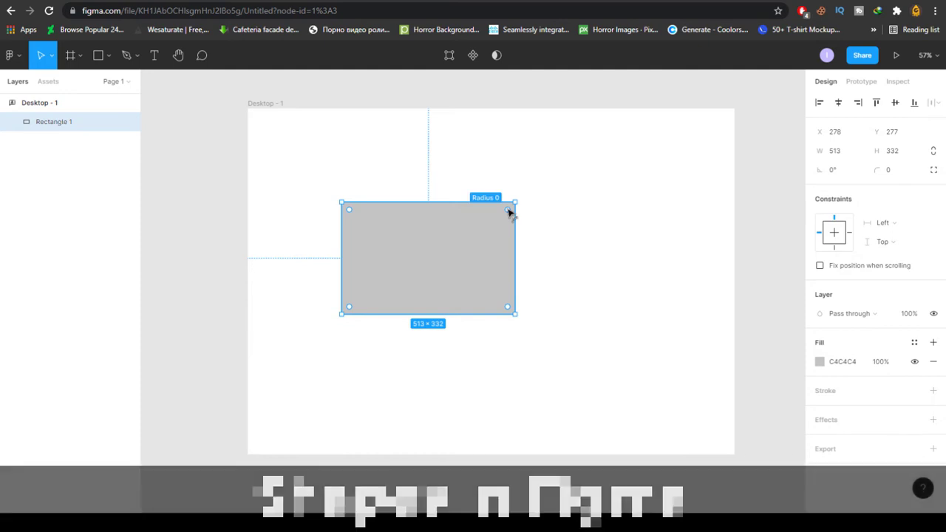
pyautogui.moveTo(508, 213); pyautogui.dragTo(581, 170)
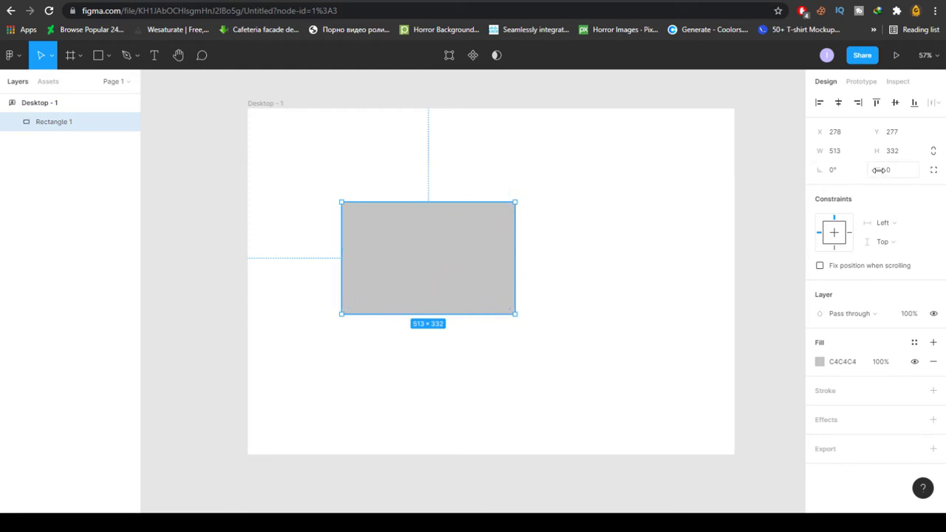
pyautogui.write('2')
pyautogui.press('Return')
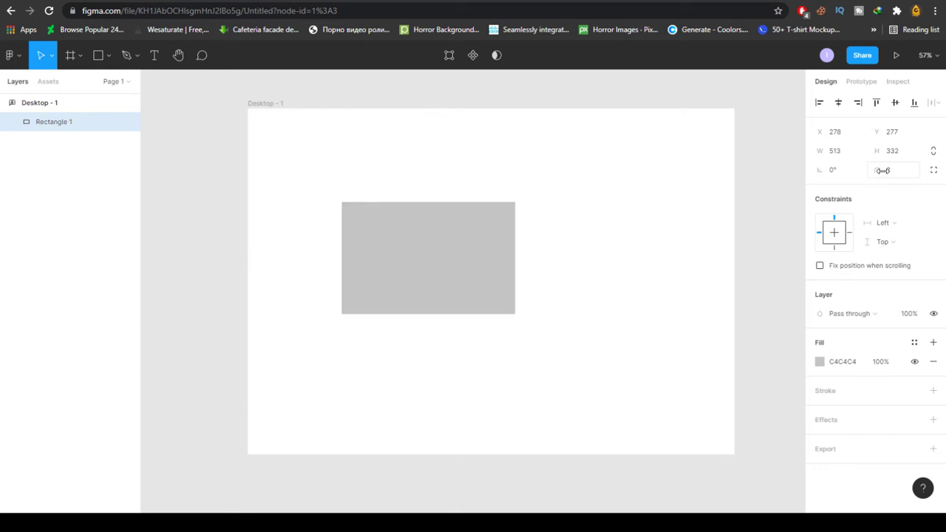
pyautogui.click(319, 249)
pyautogui.click(411, 261)
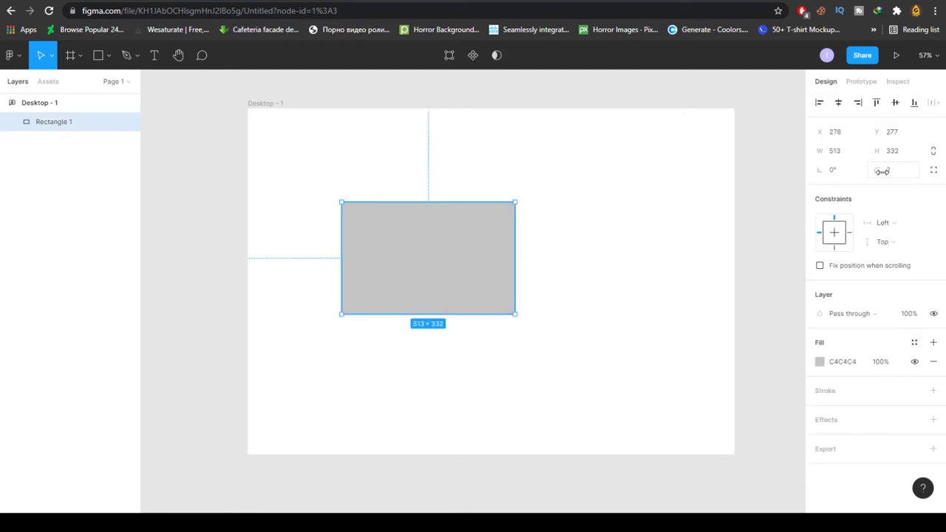
# Step: Set the rectangle's corner radius to 10 and deselect it to check the rounding
pyautogui.click(887, 171)
pyautogui.write('10')
pyautogui.press('Return')
pyautogui.press('Escape')
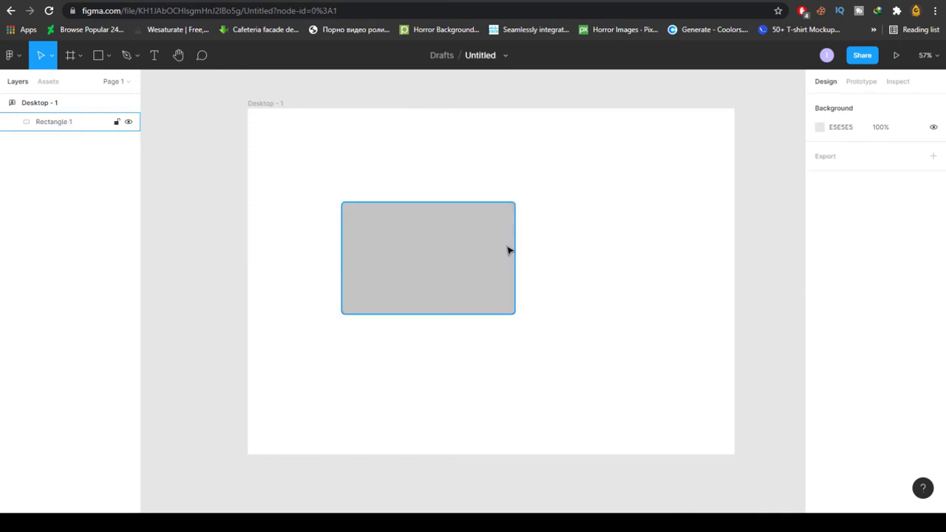
pyautogui.click(508, 250)
pyautogui.click(600, 290)
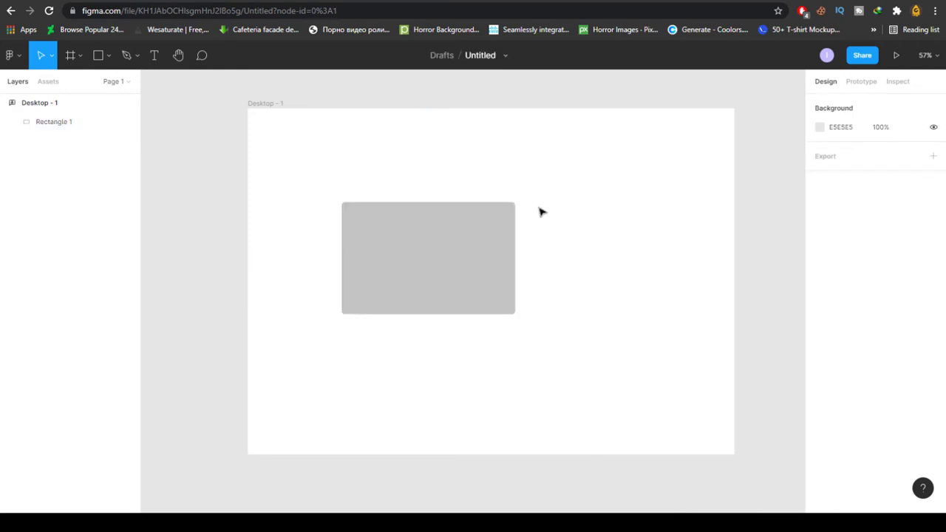
# Step: Reset the rectangle's corner radius to 0
pyautogui.click(405, 266)
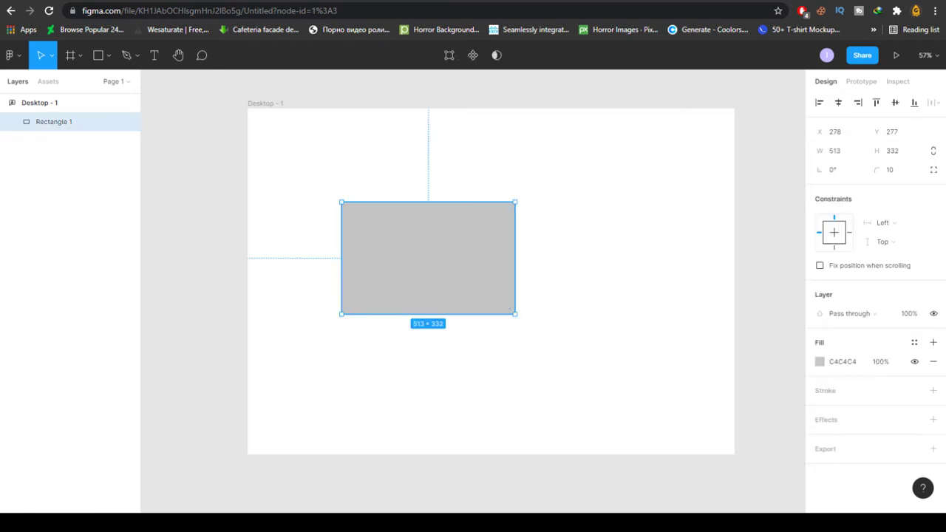
pyautogui.click(890, 172)
pyautogui.press('Return')
# Step: Change the rectangle's solid fill color to red (F32727)
pyautogui.click(828, 362)
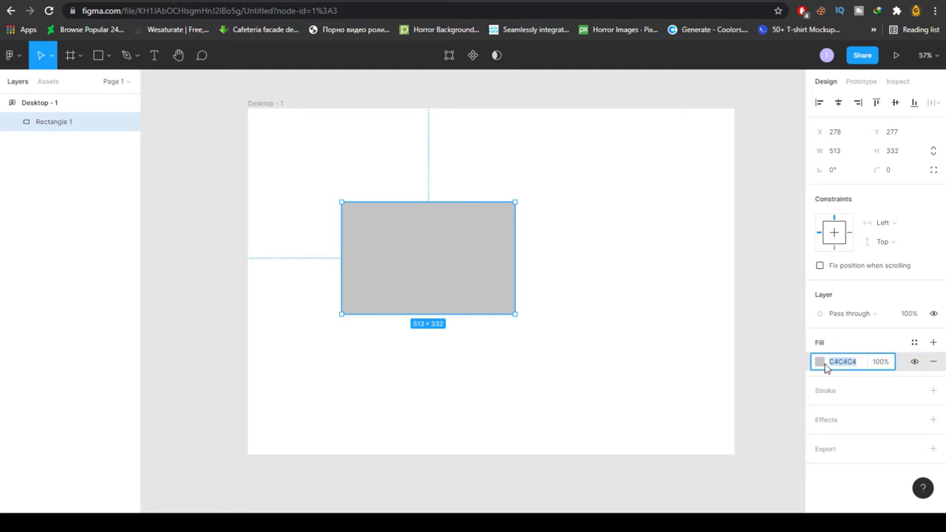
pyautogui.click(818, 361)
pyautogui.click(817, 361)
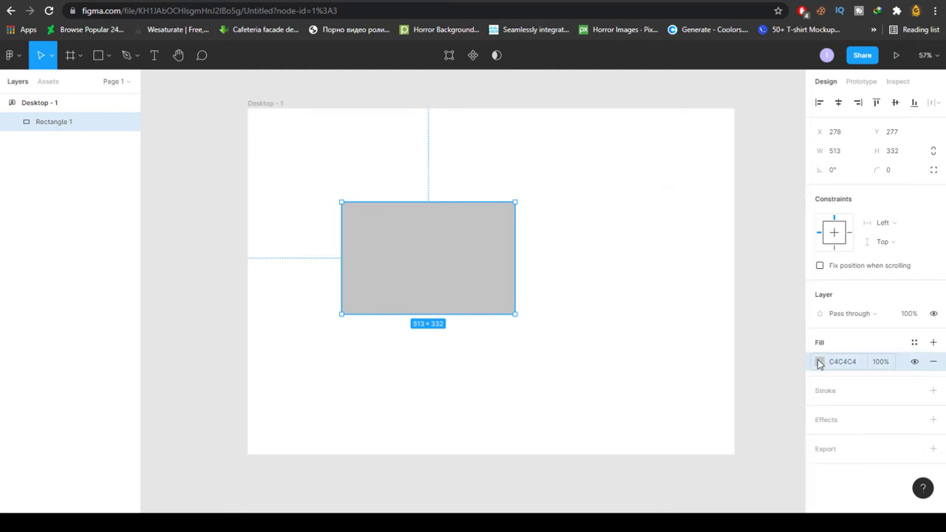
pyautogui.click(818, 362)
pyautogui.moveTo(738, 286); pyautogui.dragTo(783, 225)
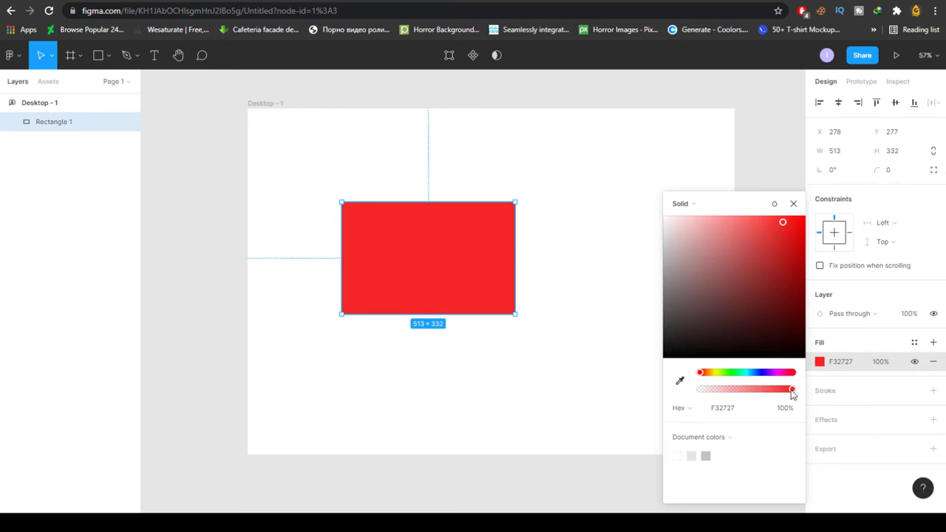
# Step: Try lowering the red fill's opacity and undo the change
pyautogui.moveTo(791, 393)
pyautogui.mouseDown()
pyautogui.moveTo(698, 390)
pyautogui.moveTo(793, 394)
pyautogui.mouseUp()
pyautogui.moveTo(792, 393); pyautogui.dragTo(719, 414)
pyautogui.hotkey('ctrl', 'z')
pyautogui.click(726, 415)
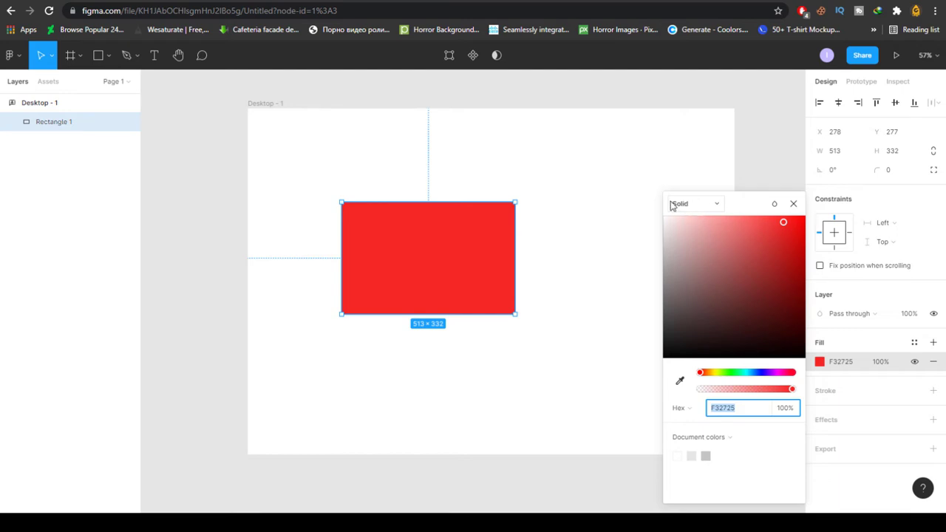
# Step: Change the rectangle's fill to a linear gradient from red to black, with the end stop 000000 at 100% opacity
pyautogui.click(695, 204)
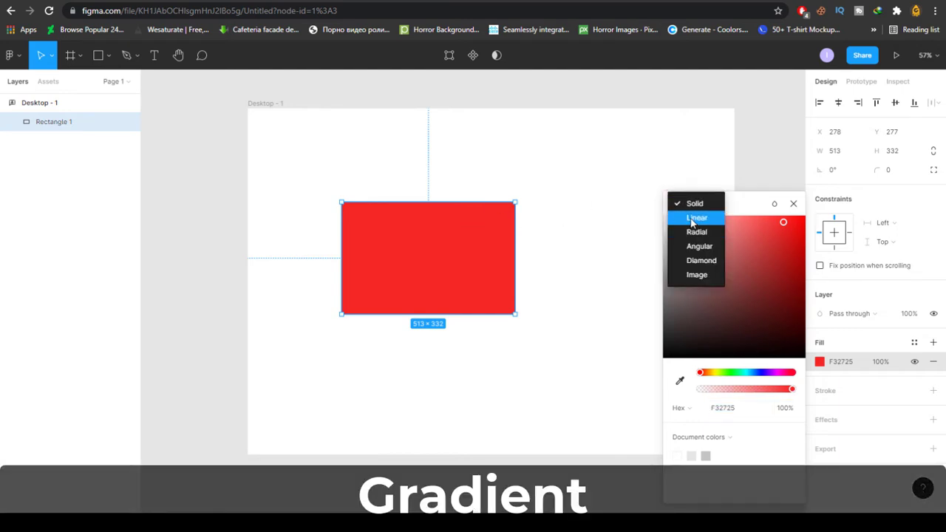
pyautogui.click(695, 218)
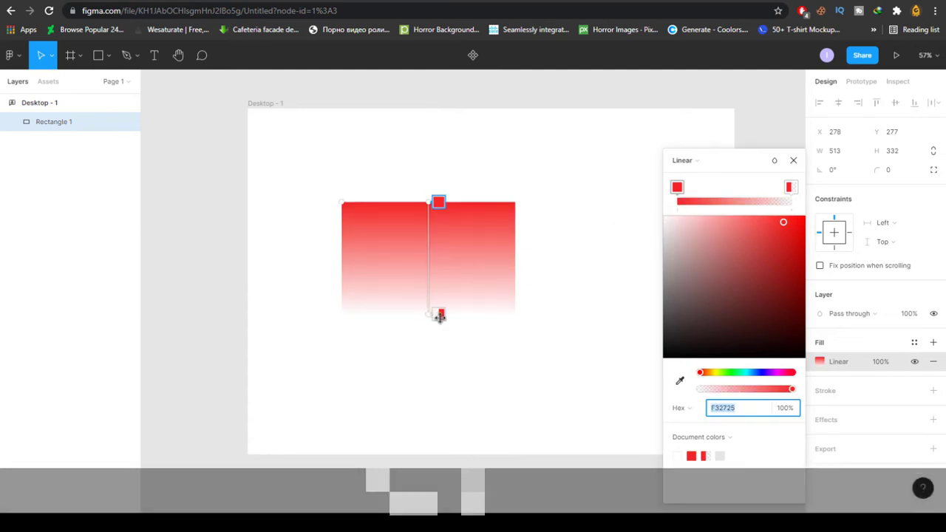
pyautogui.click(440, 314)
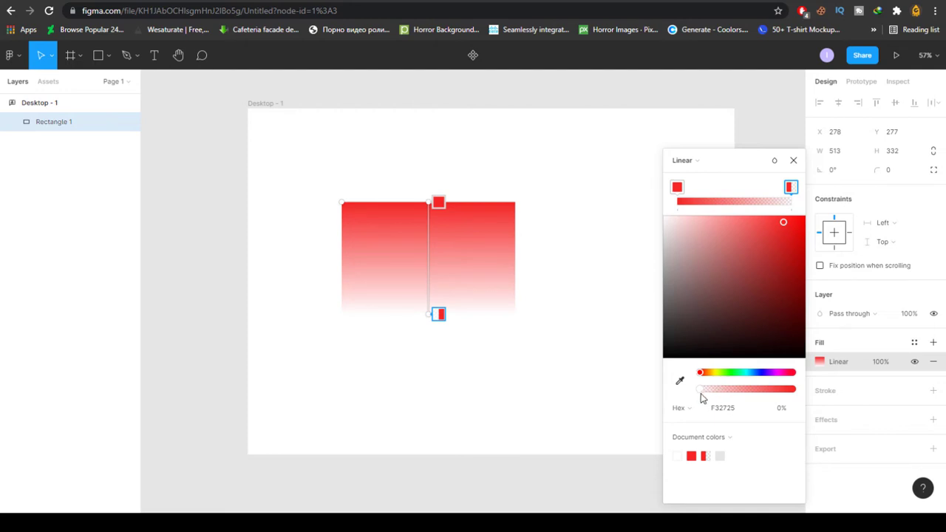
pyautogui.moveTo(699, 394); pyautogui.dragTo(804, 392)
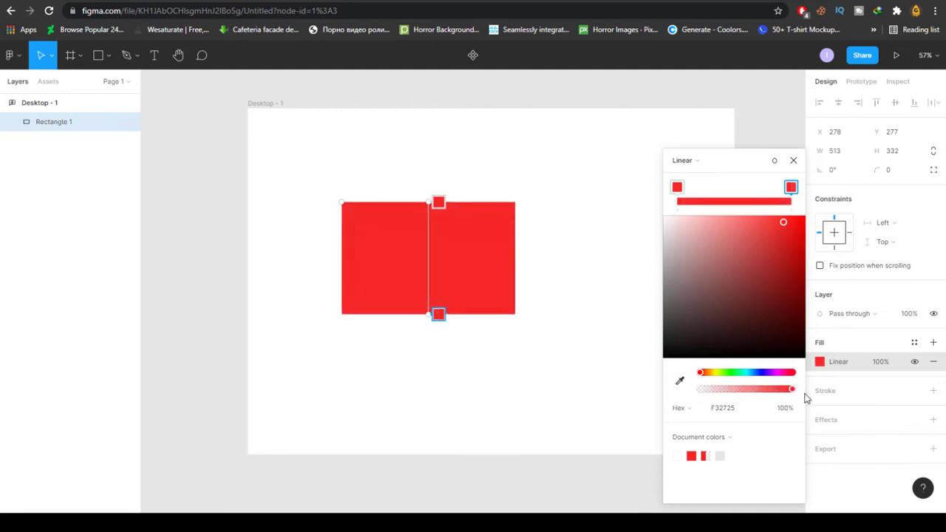
pyautogui.moveTo(773, 254); pyautogui.dragTo(783, 357)
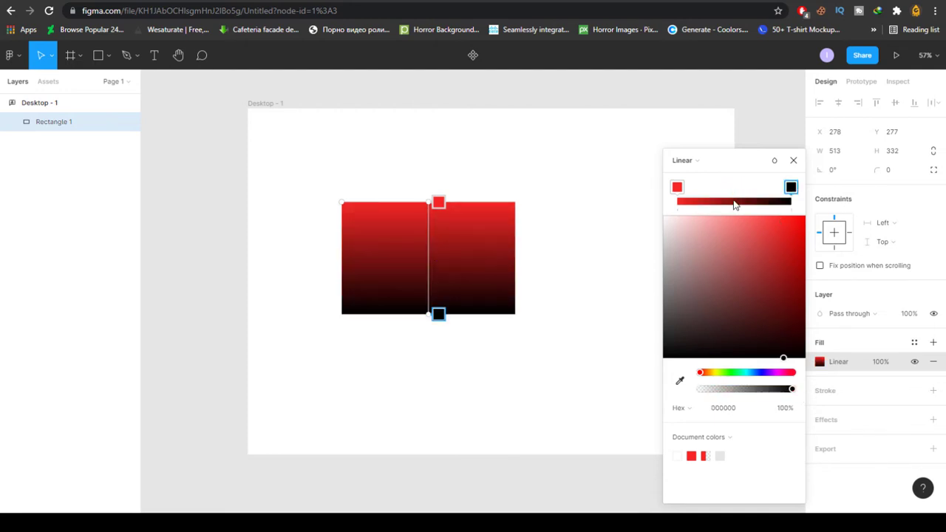
# Step: Add two color stops to the gradient, one near the middle and one close to the red start
pyautogui.click(731, 202)
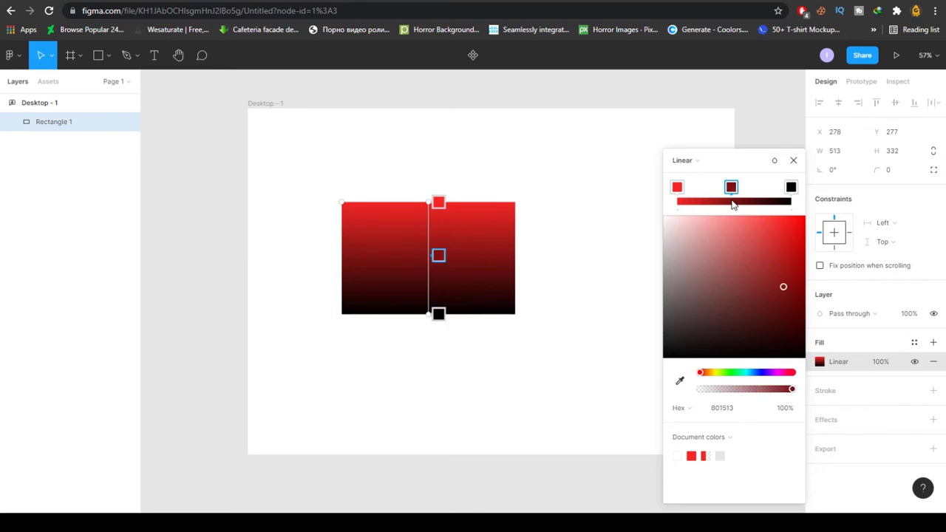
pyautogui.click(691, 202)
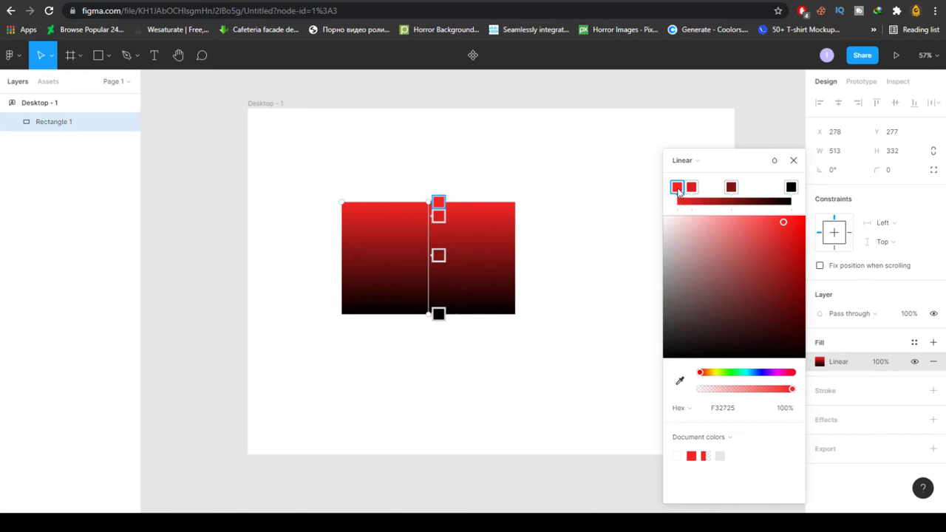
# Step: Shift the second gradient stop slightly toward the middle, and add a fourth color stop near the black end
pyautogui.moveTo(693, 191); pyautogui.dragTo(703, 190)
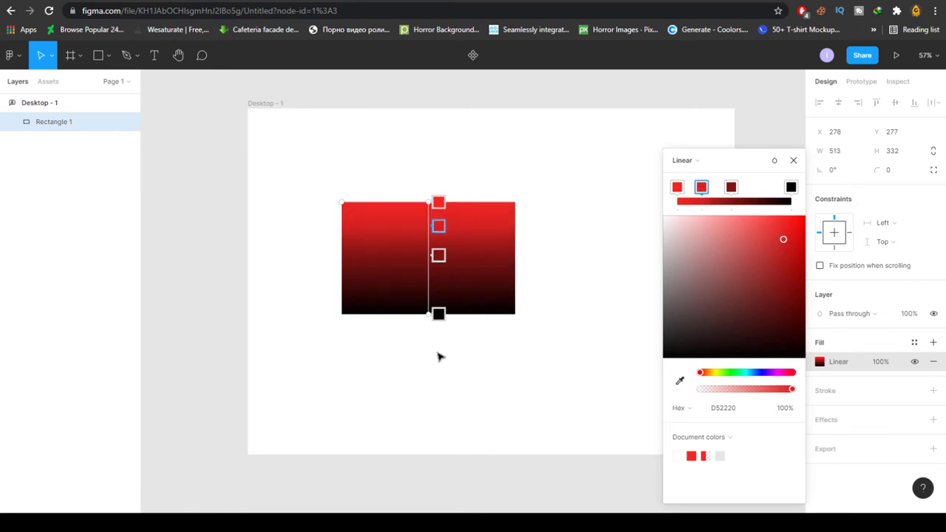
pyautogui.click(772, 201)
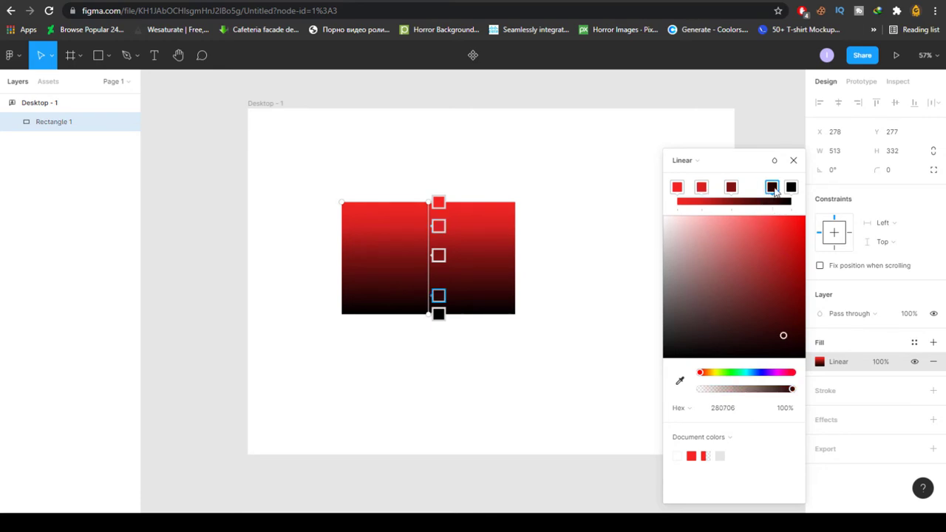
pyautogui.click(791, 188)
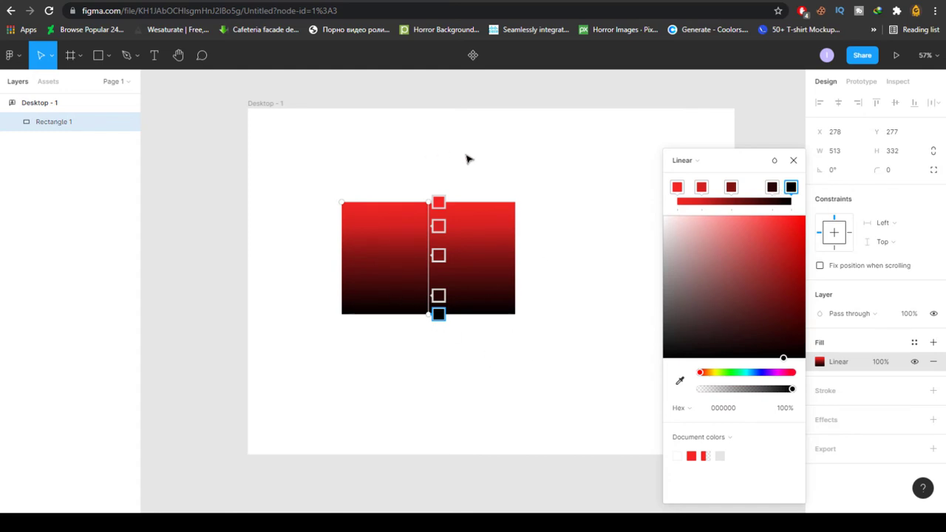
# Step: Try the Radial gradient type on the rectangle's fill, and switch it to Angular
pyautogui.click(714, 164)
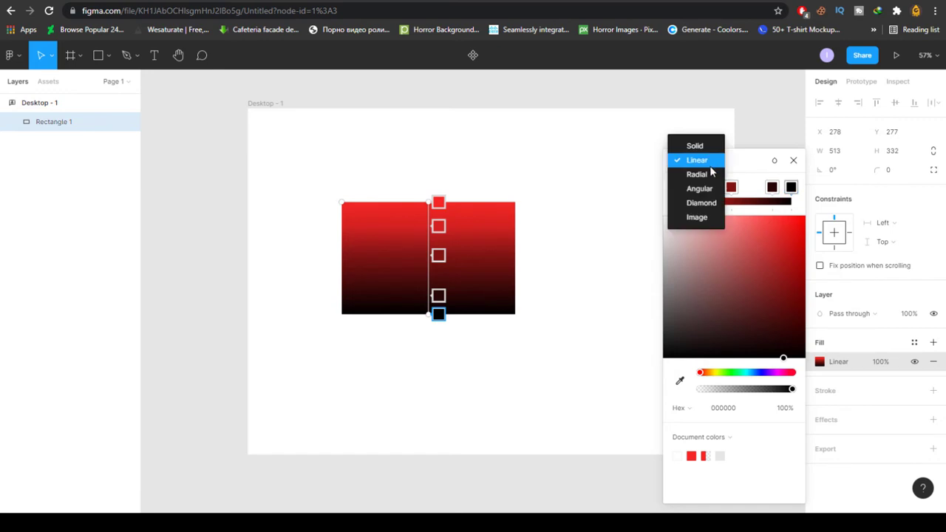
pyautogui.click(698, 173)
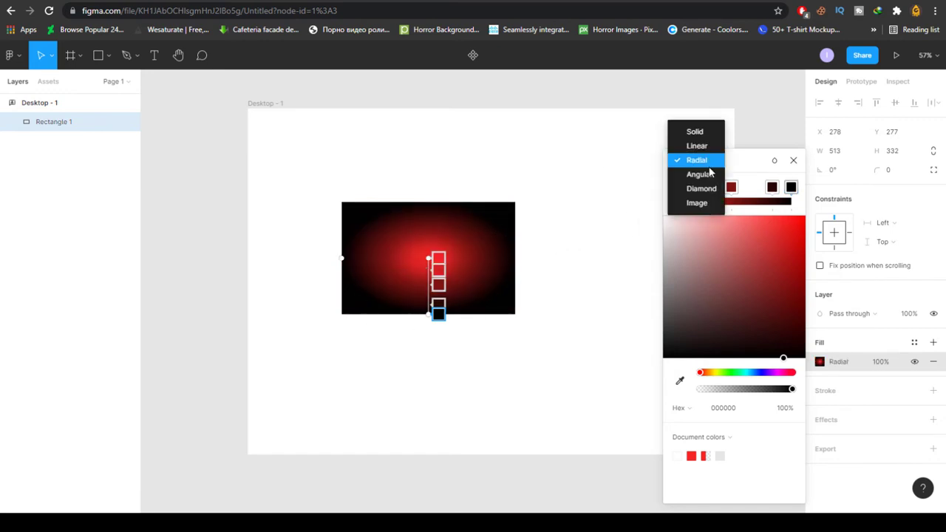
pyautogui.click(712, 169)
pyautogui.click(699, 175)
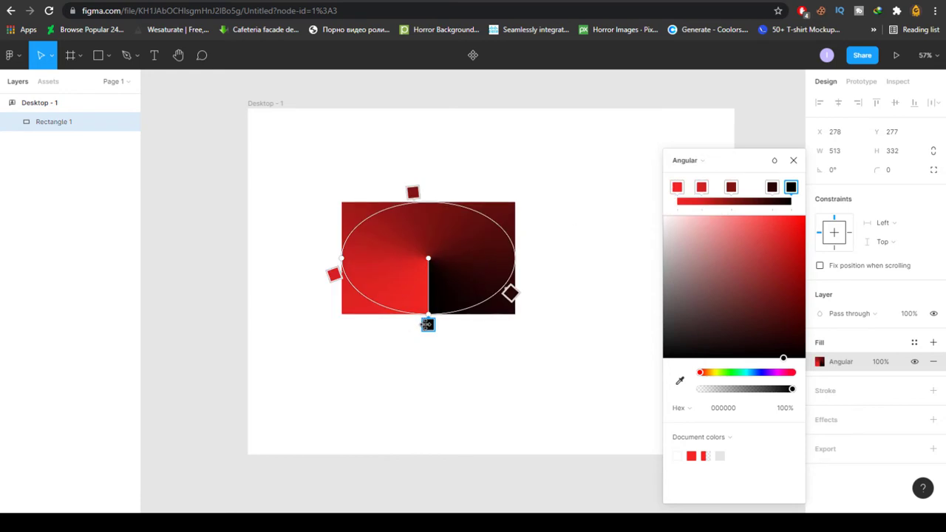
# Step: Recolor the angular gradient's end stop to red F02828 at 18% opacity, and replace it with dark red 5B0F0E sampled from the rectangle
pyautogui.click(428, 324)
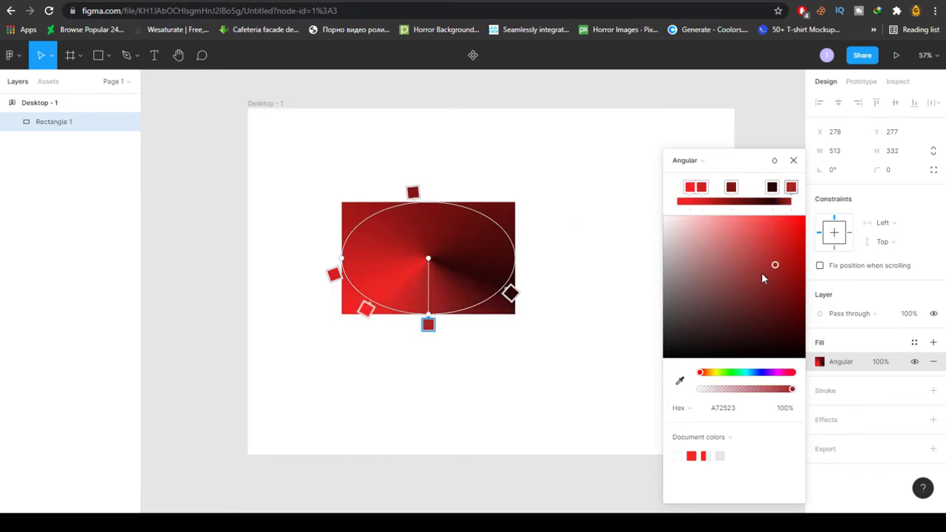
pyautogui.moveTo(778, 266); pyautogui.dragTo(781, 224)
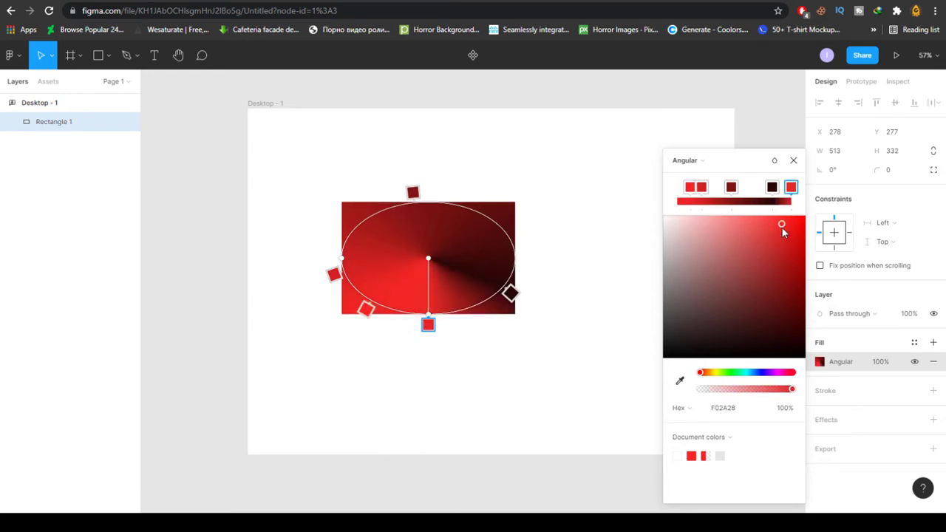
pyautogui.moveTo(792, 395); pyautogui.dragTo(696, 381)
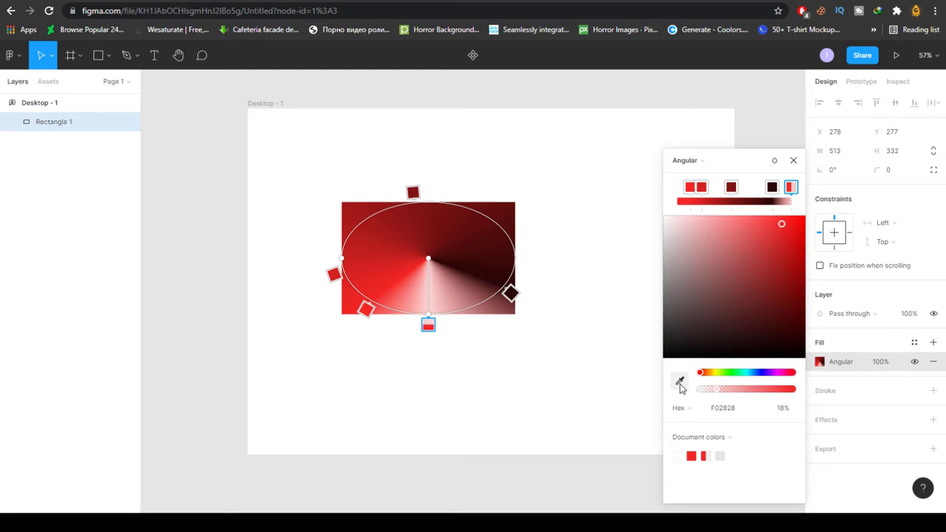
pyautogui.click(679, 382)
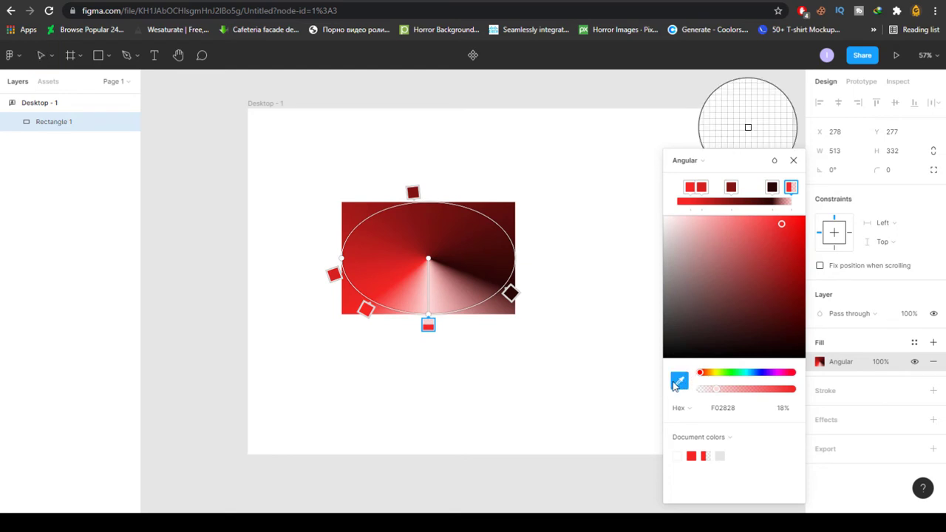
pyautogui.click(509, 204)
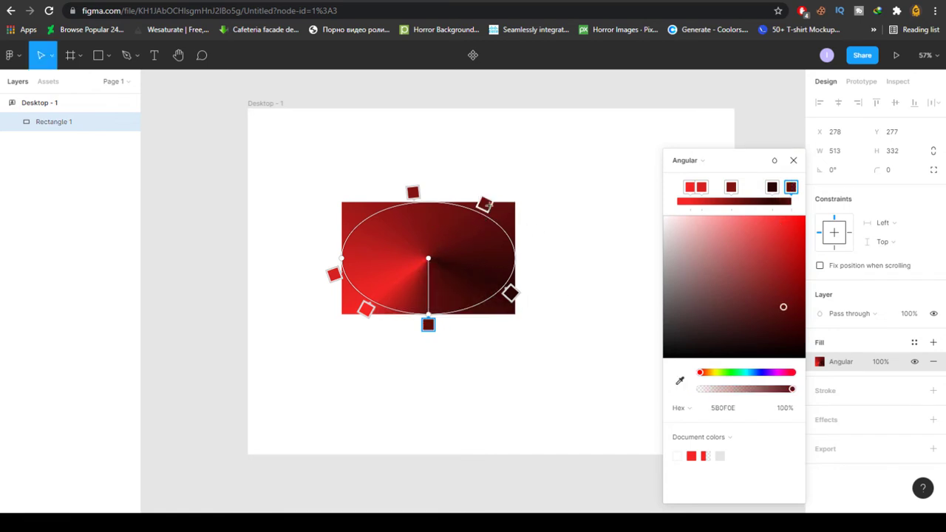
# Step: Add a black 000000 stroke inside the rectangle and increase its weight to 26
pyautogui.click(828, 399)
pyautogui.click(833, 393)
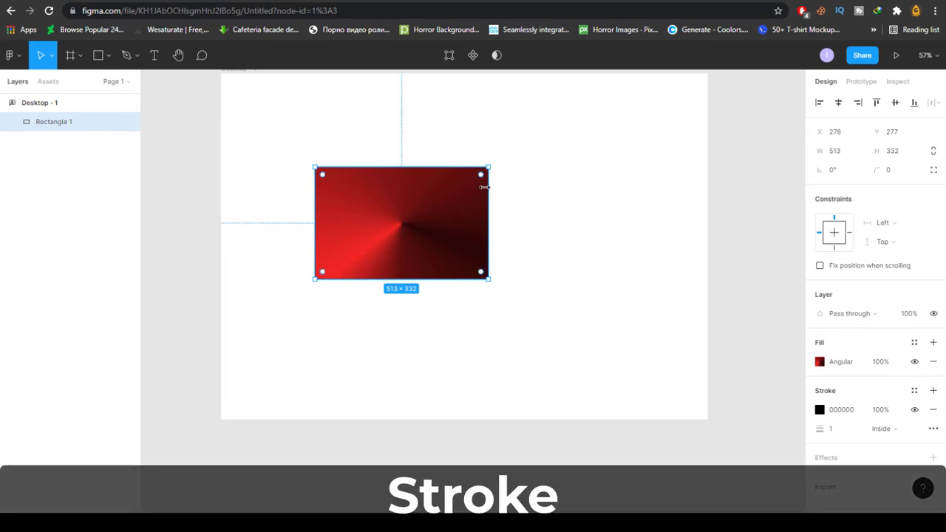
pyautogui.press('+')
pyautogui.press('+')
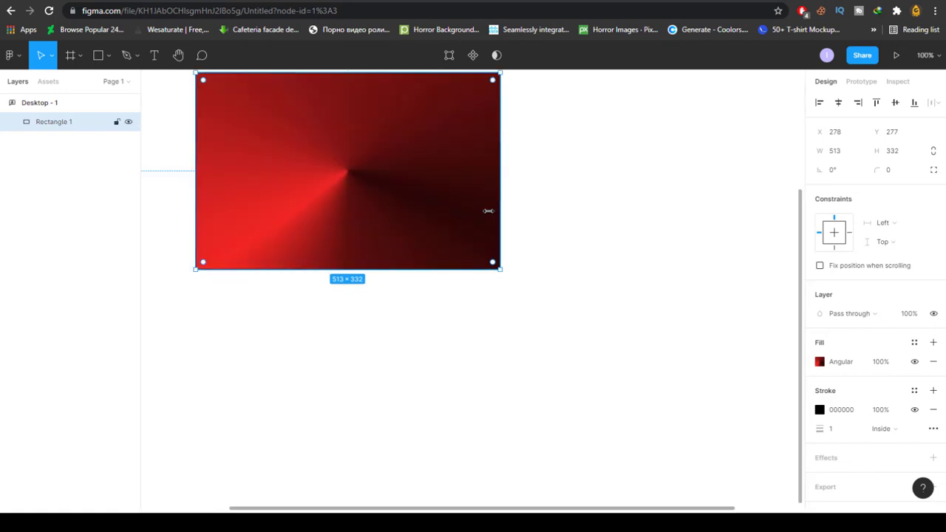
pyautogui.click(820, 428)
pyautogui.moveTo(820, 430); pyautogui.dragTo(829, 428)
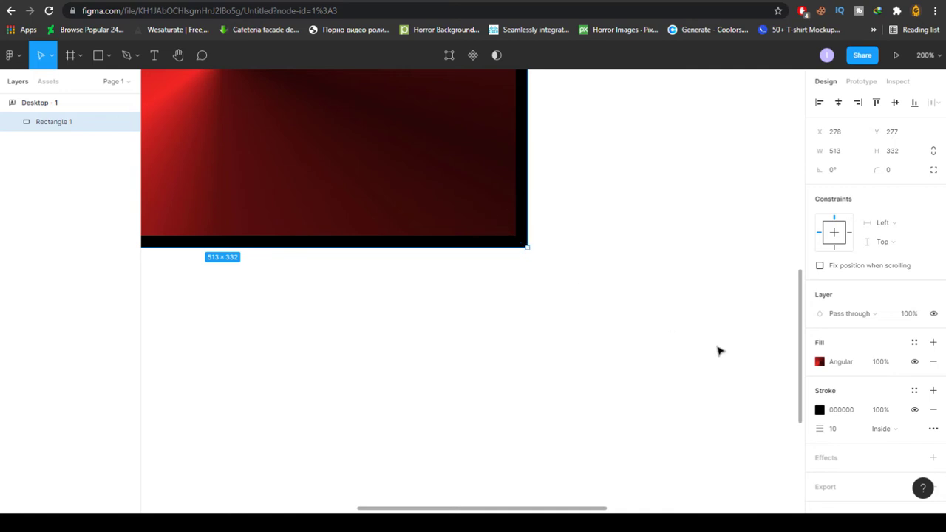
pyautogui.moveTo(822, 432); pyautogui.dragTo(832, 430)
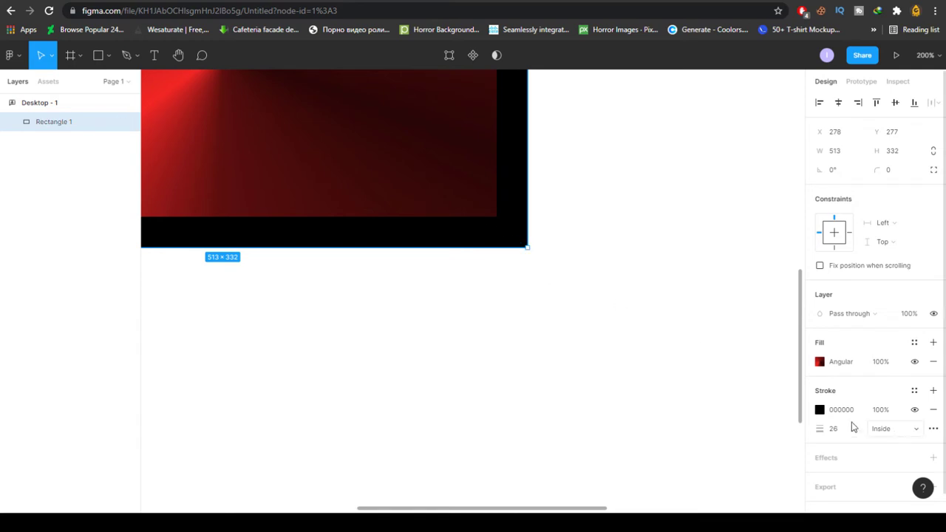
# Step: Align the rectangle's stroke to Outside and increase its weight to 44
pyautogui.click(903, 432)
pyautogui.click(900, 443)
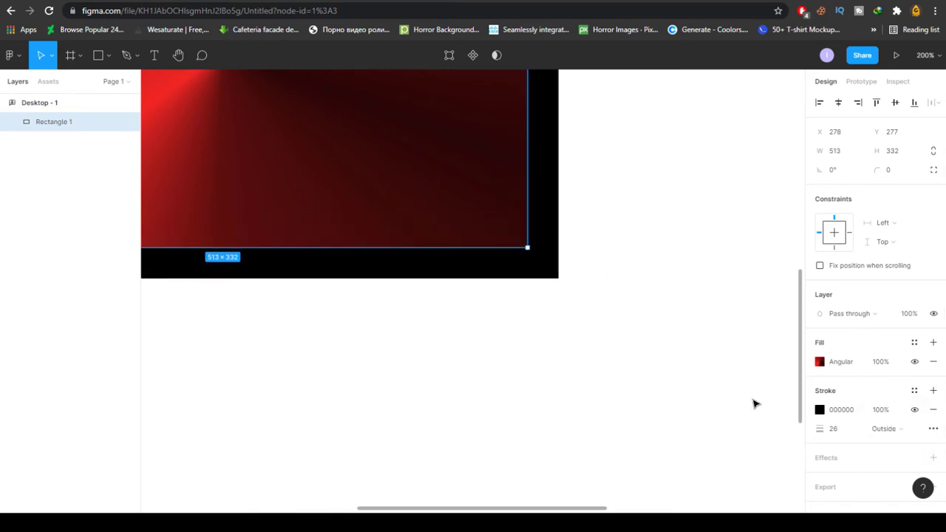
pyautogui.moveTo(822, 428); pyautogui.dragTo(840, 427)
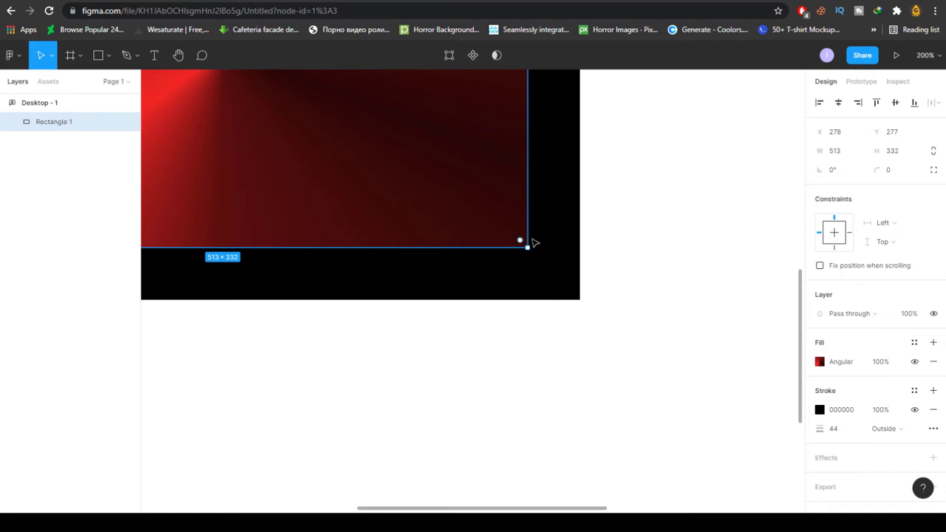
# Step: Align the rectangle's stroke to Center and reduce its weight to 16
pyautogui.click(897, 432)
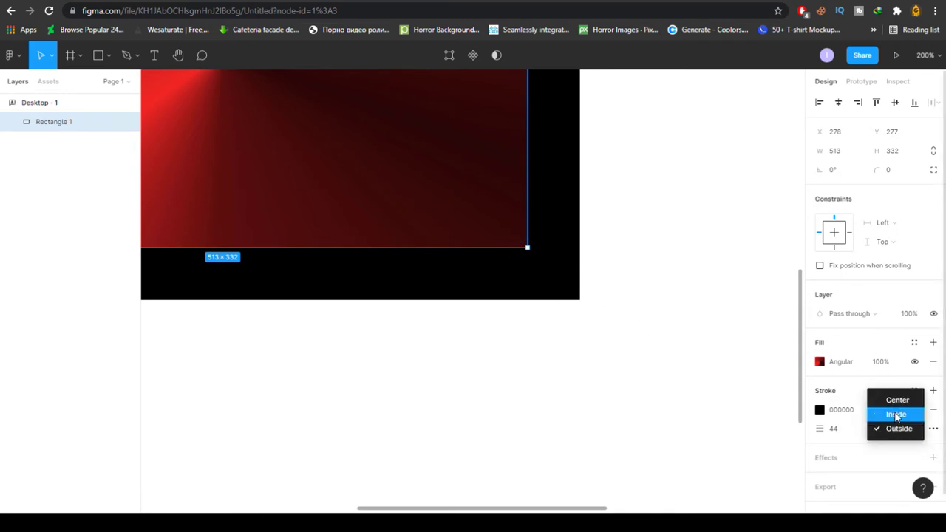
pyautogui.click(894, 402)
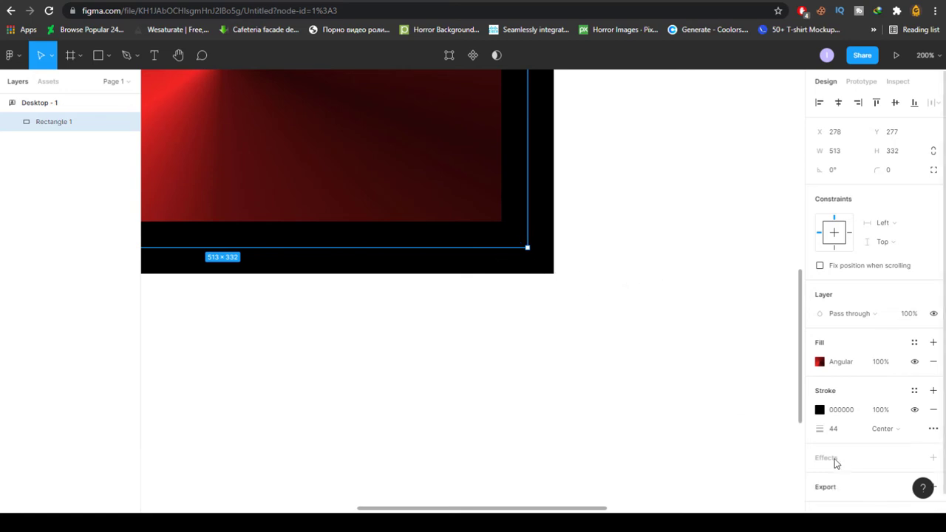
pyautogui.click(820, 430)
pyautogui.moveTo(823, 430)
pyautogui.mouseDown()
pyautogui.moveTo(833, 432)
pyautogui.moveTo(789, 421)
pyautogui.mouseUp()
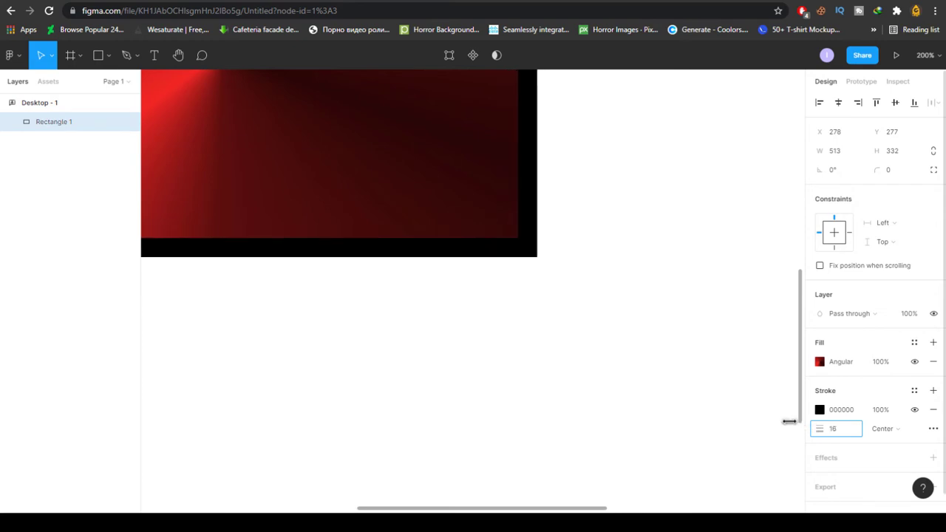
# Step: Toggle the stroke's visibility off and on, and remove the stroke from the rectangle
pyautogui.click(914, 411)
pyautogui.click(914, 411)
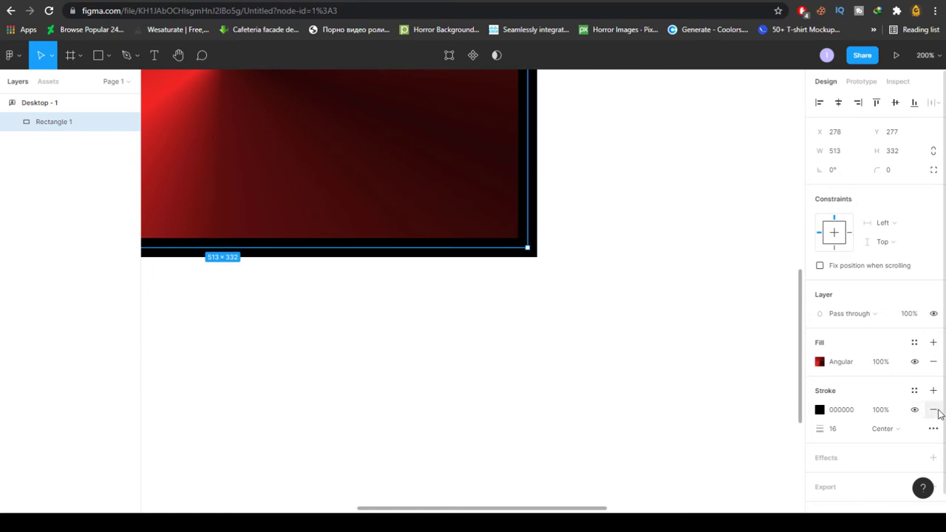
pyautogui.click(934, 411)
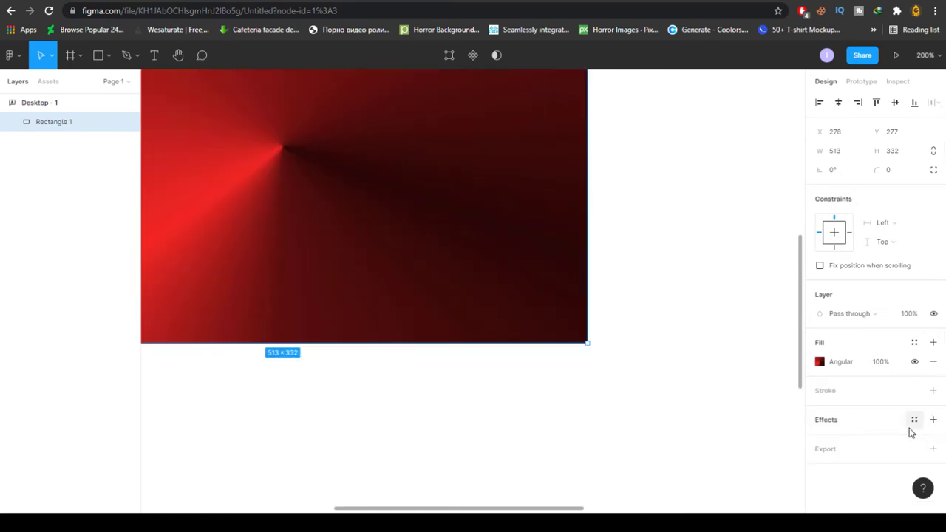
# Step: Add a drop shadow to the rectangle with a blur of 6 and an X offset of 4
pyautogui.click(868, 422)
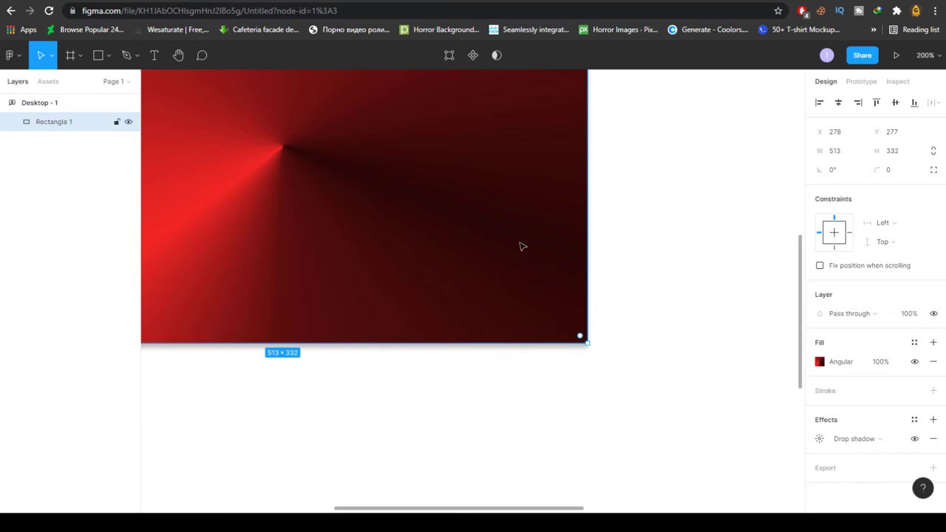
pyautogui.click(818, 441)
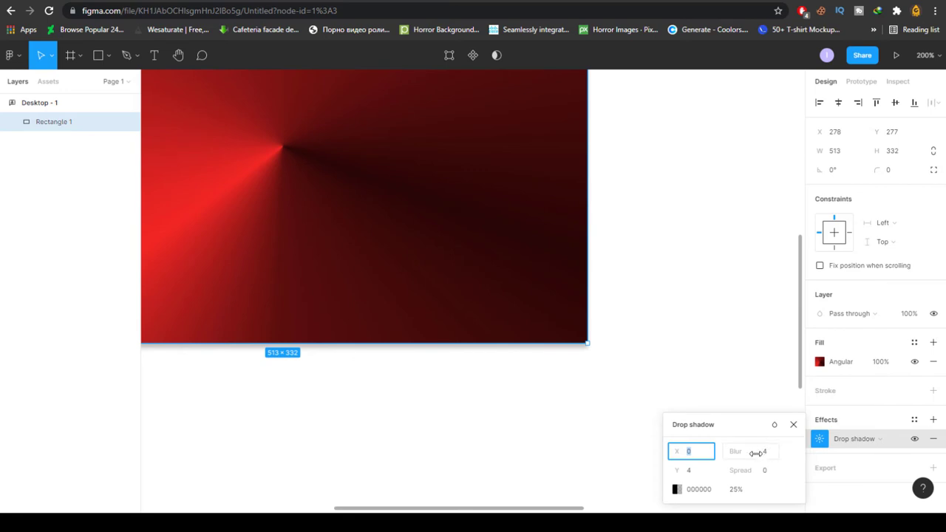
pyautogui.moveTo(755, 453); pyautogui.dragTo(789, 456)
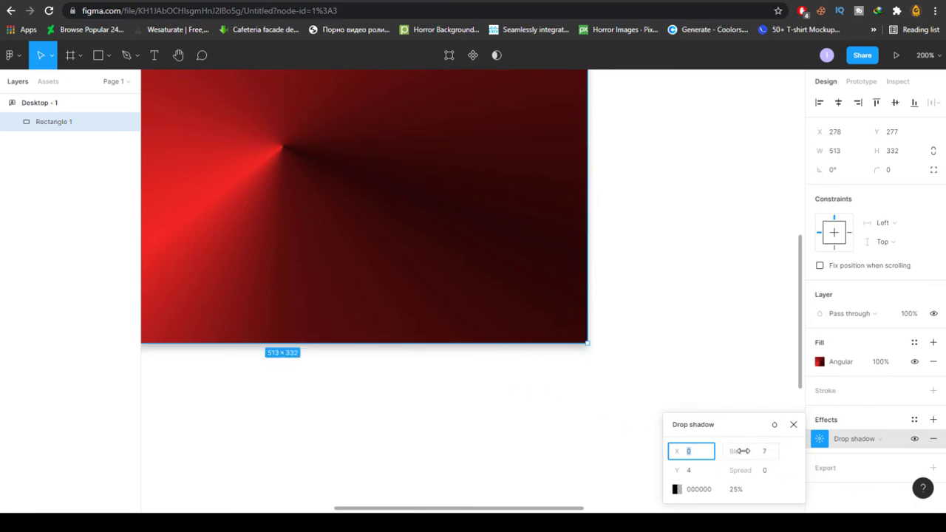
pyautogui.moveTo(739, 450); pyautogui.dragTo(734, 450)
pyautogui.press('Return')
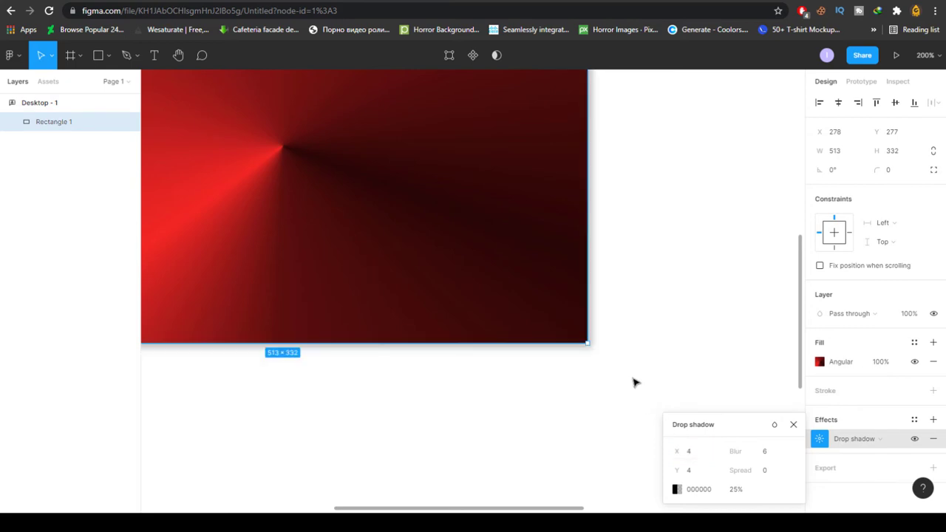
# Step: Set the drop shadow's Y offset to 0 and its spread to 4
pyautogui.click(686, 470)
pyautogui.write('0')
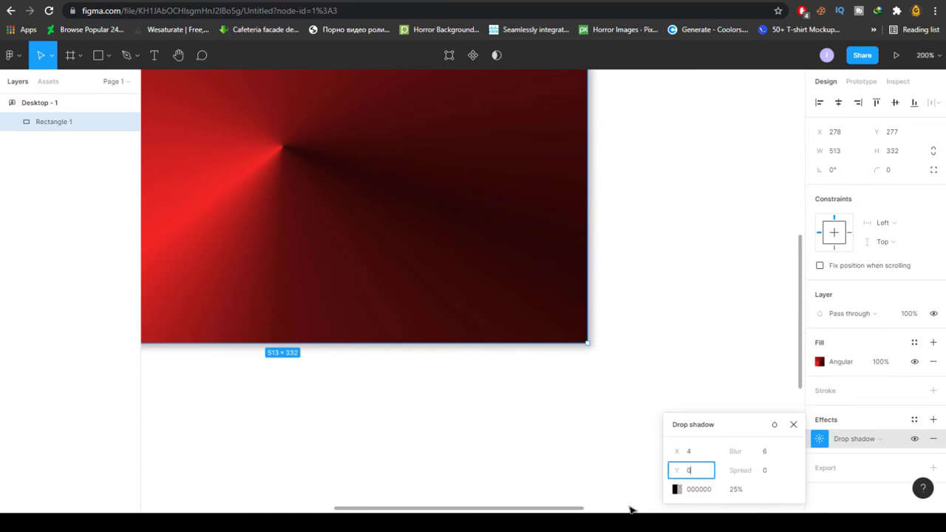
pyautogui.press('Return')
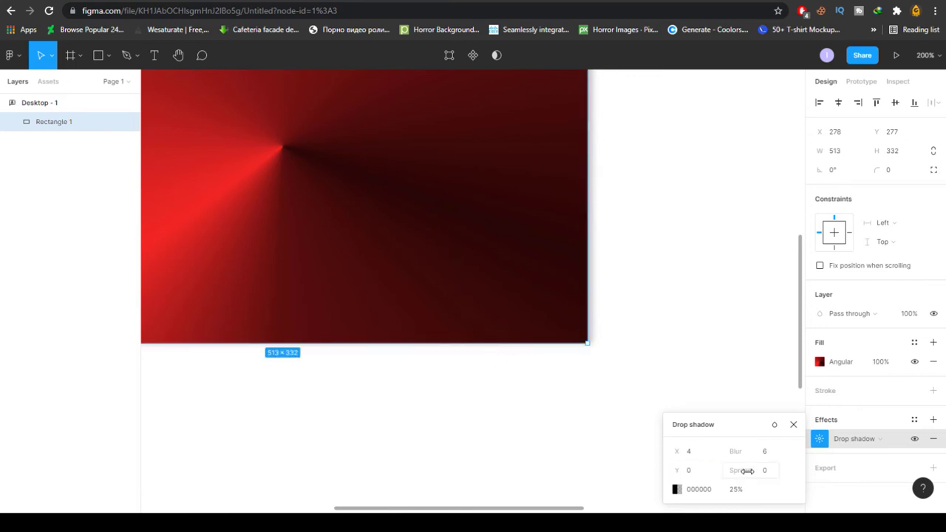
pyautogui.moveTo(736, 470)
pyautogui.mouseDown()
pyautogui.moveTo(753, 470)
pyautogui.moveTo(732, 472)
pyautogui.mouseUp()
# Step: Change the drop shadow's color to light red D24B4B, keeping 25% opacity
pyautogui.click(676, 489)
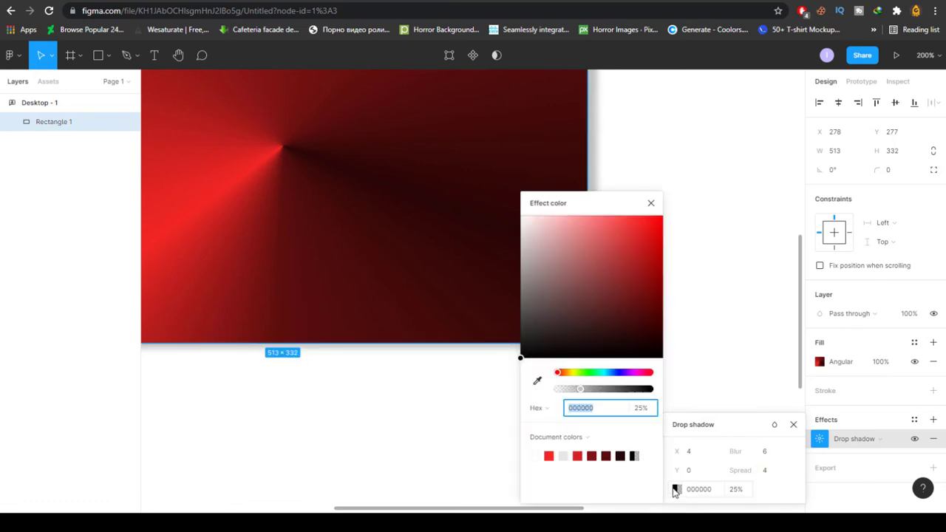
pyautogui.moveTo(592, 333); pyautogui.dragTo(611, 240)
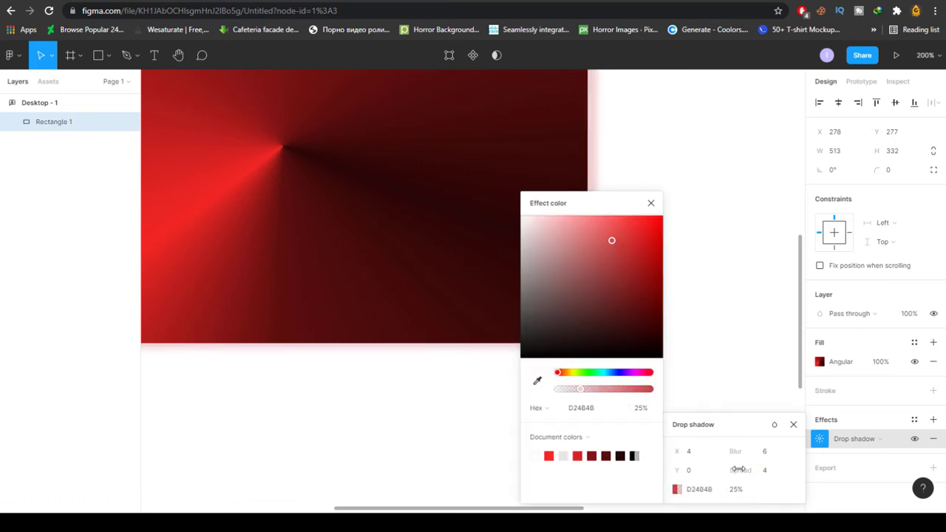
pyautogui.click(742, 489)
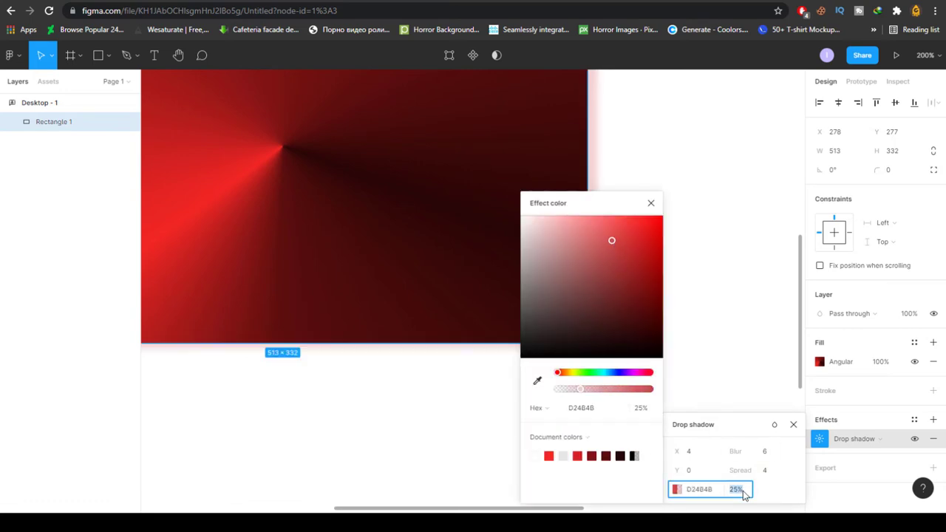
pyautogui.click(650, 202)
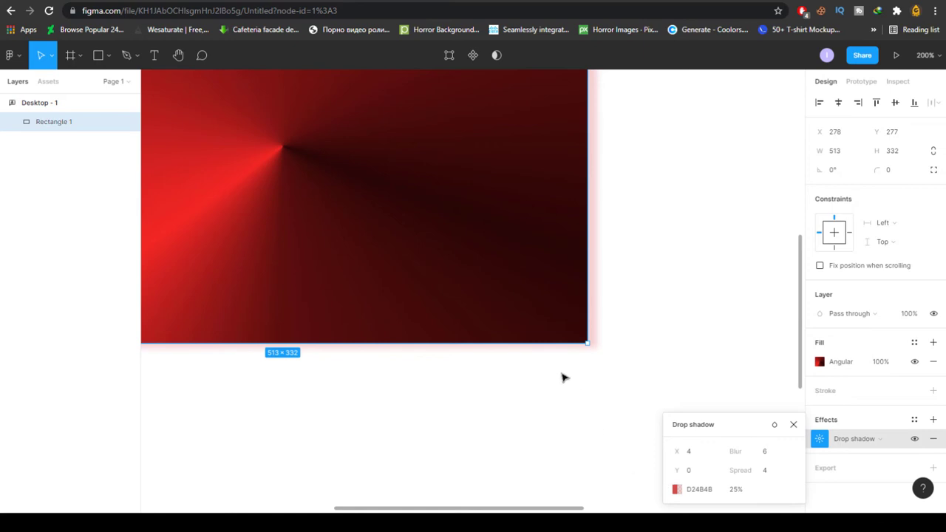
# Step: Remove the angular fill and the drop shadow effect from the rectangle
pyautogui.click(526, 381)
pyautogui.hotkey('ctrl', 'z')
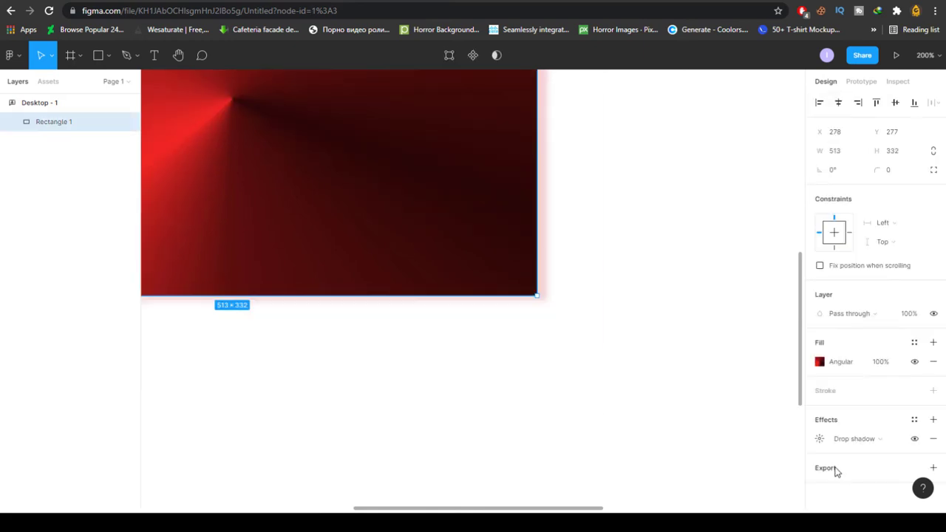
pyautogui.click(932, 361)
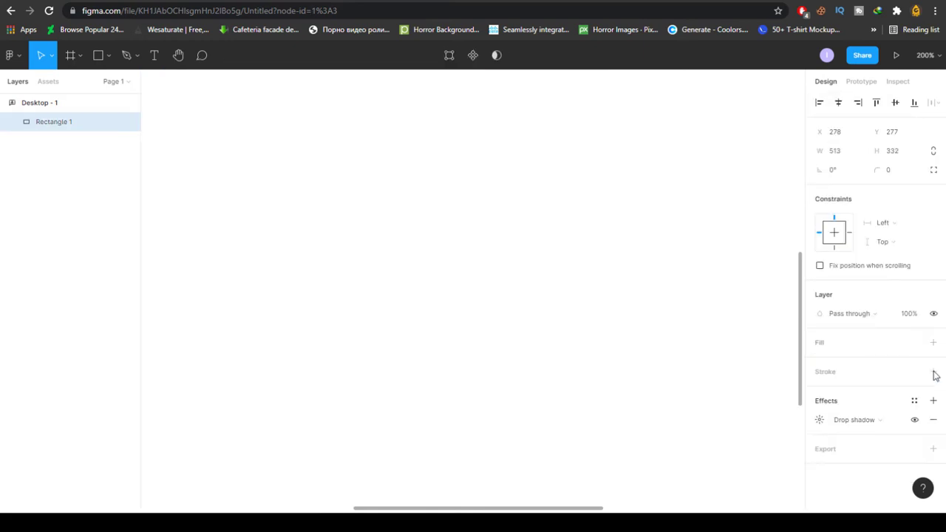
pyautogui.click(932, 419)
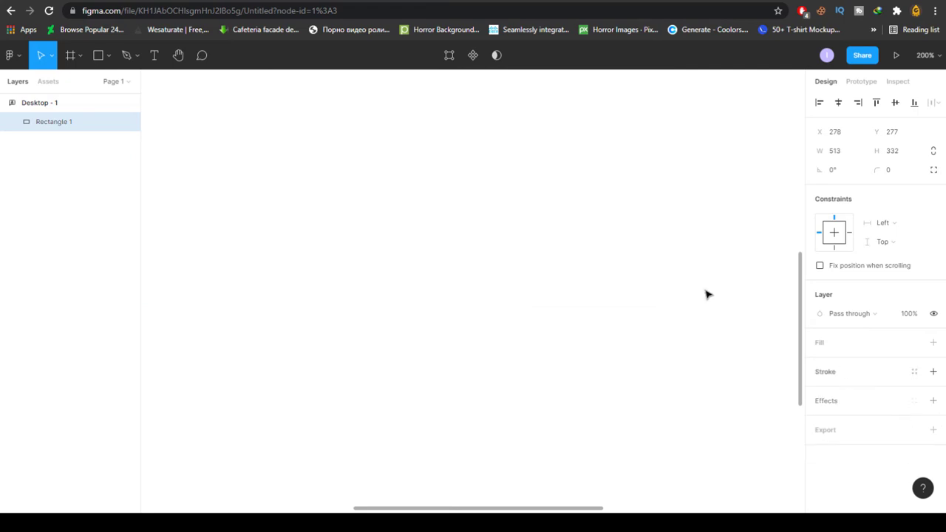
# Step: Give the rectangle a solid dark red fill, 8C4444, at 100% opacity
pyautogui.click(547, 259)
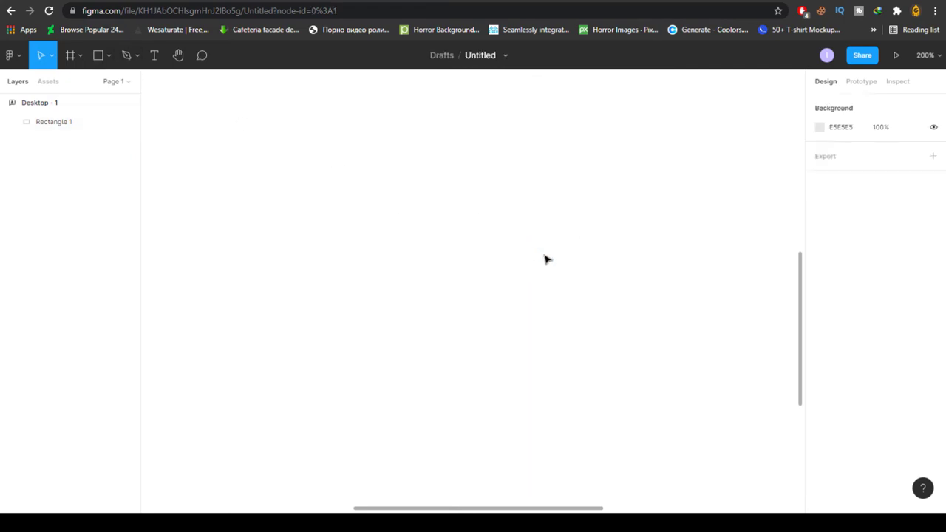
pyautogui.click(362, 158)
pyautogui.moveTo(648, 197); pyautogui.dragTo(405, 368)
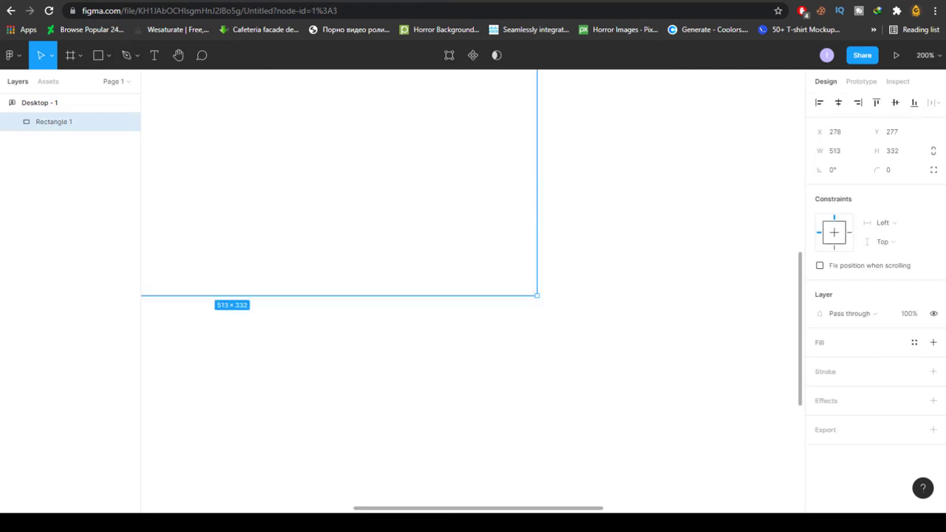
pyautogui.click(825, 345)
pyautogui.click(827, 361)
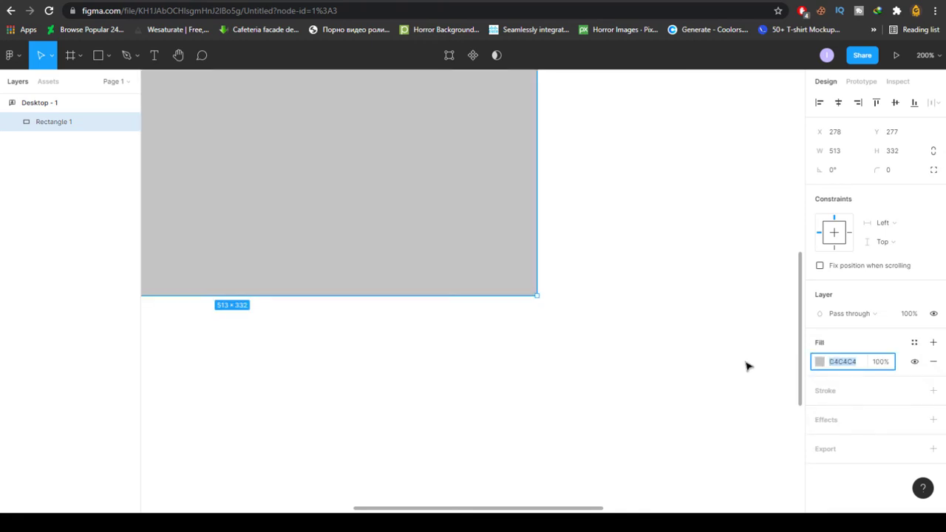
pyautogui.click(821, 362)
pyautogui.click(736, 283)
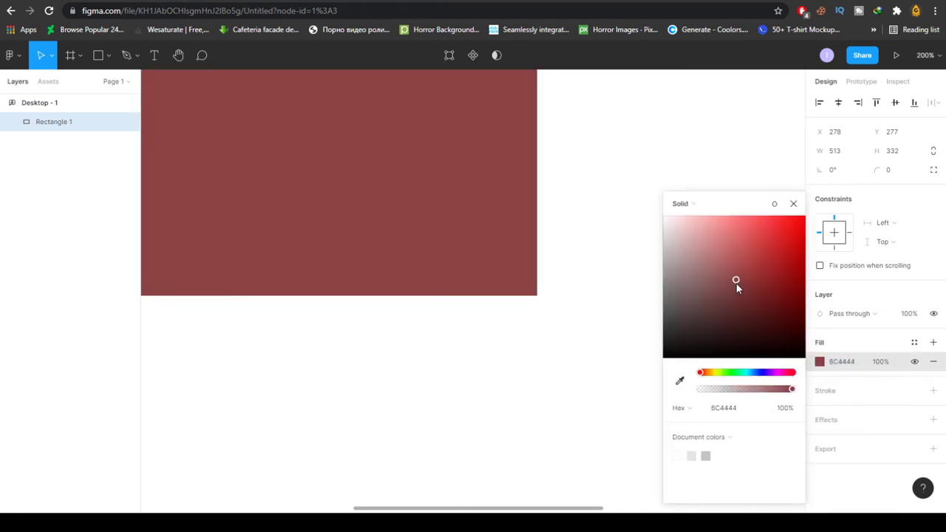
pyautogui.click(631, 340)
pyautogui.click(498, 279)
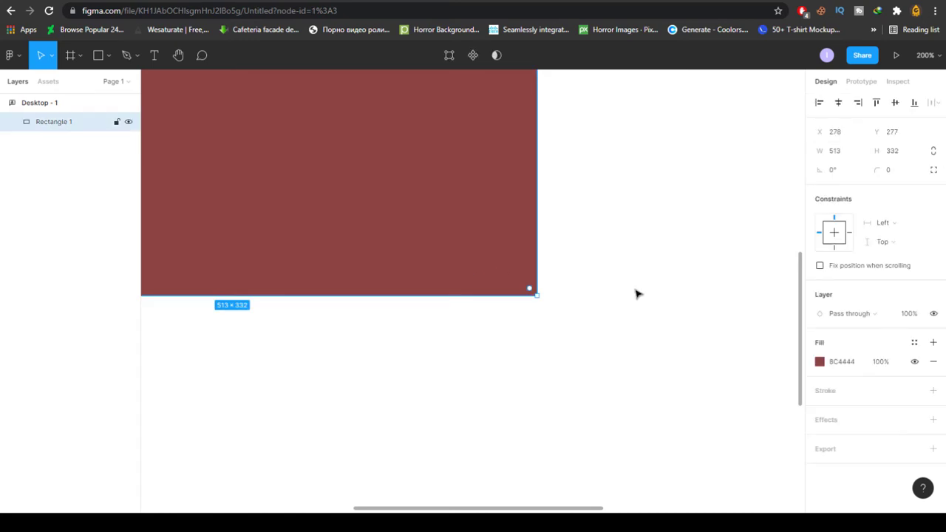
# Step: Export the rectangle as a 1x PNG and open the downloaded image to check it
pyautogui.click(828, 455)
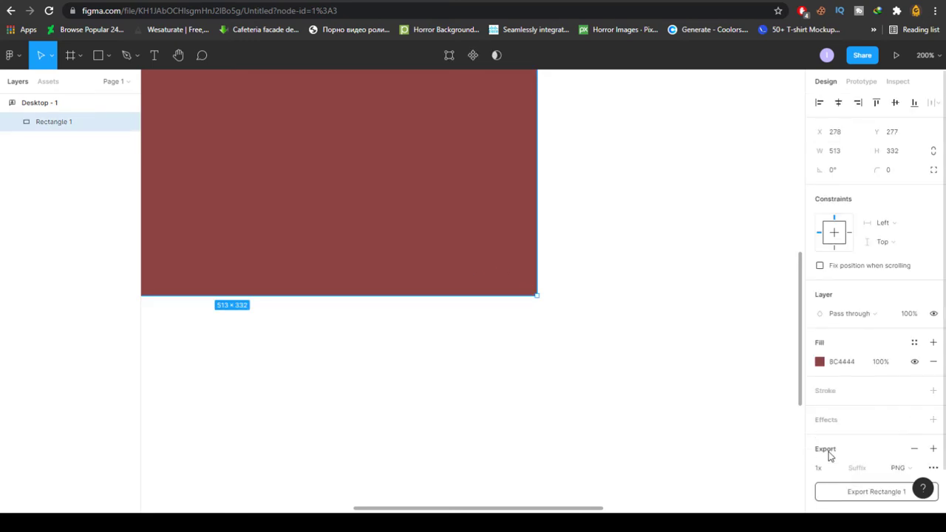
pyautogui.scroll(-2, 853, 479)
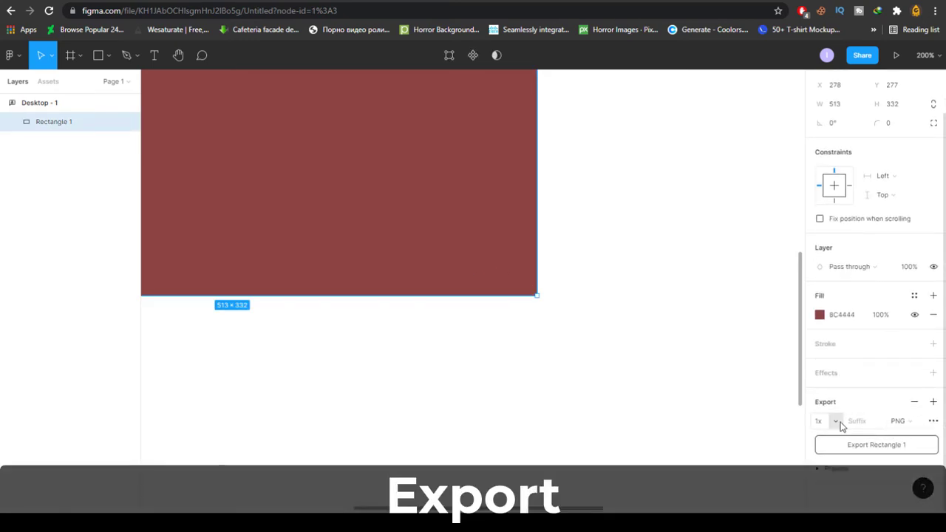
pyautogui.scroll(5, 373, 233)
pyautogui.hscroll(-3, 373, 233)
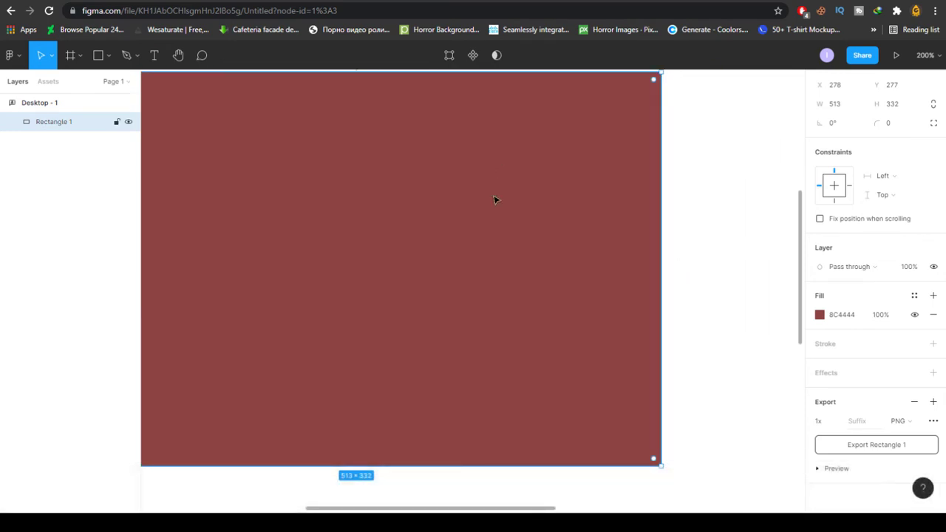
pyautogui.click(914, 422)
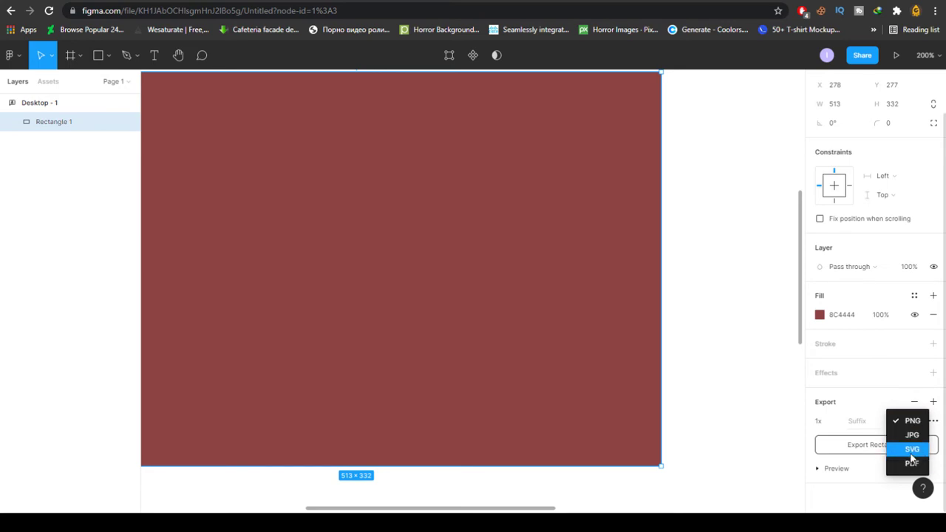
pyautogui.click(866, 406)
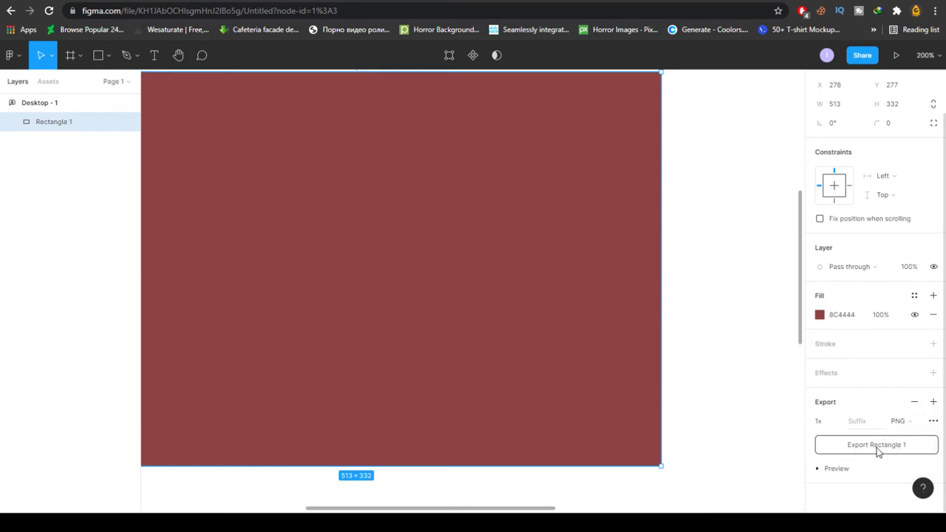
pyautogui.click(871, 448)
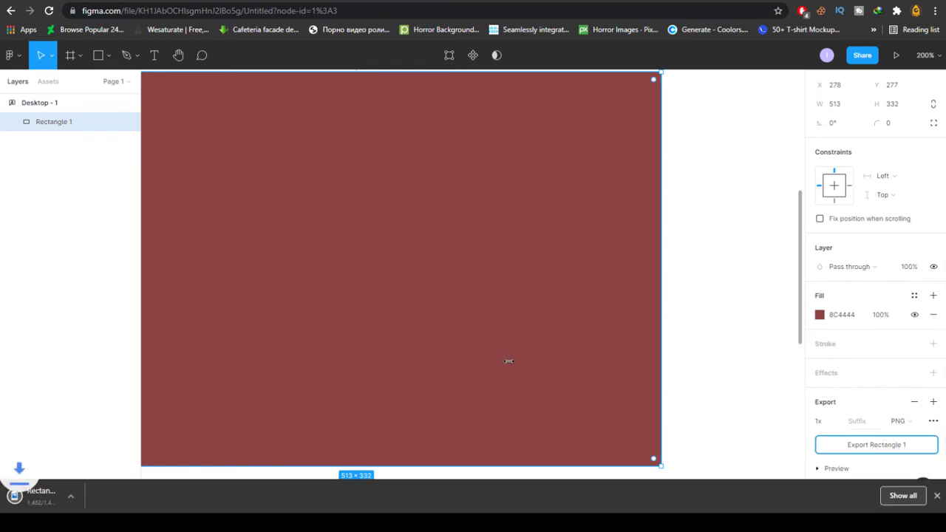
pyautogui.click(74, 497)
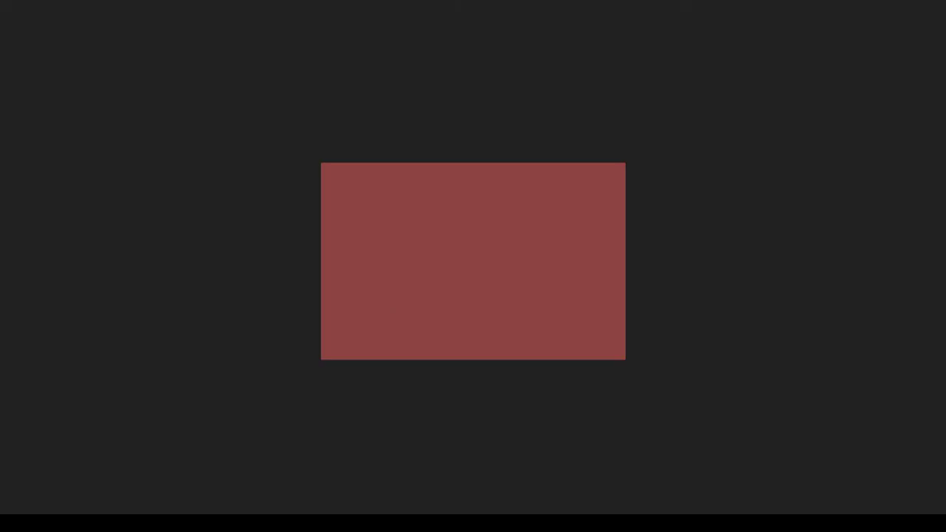
pyautogui.hotkey('alt', 'F4')
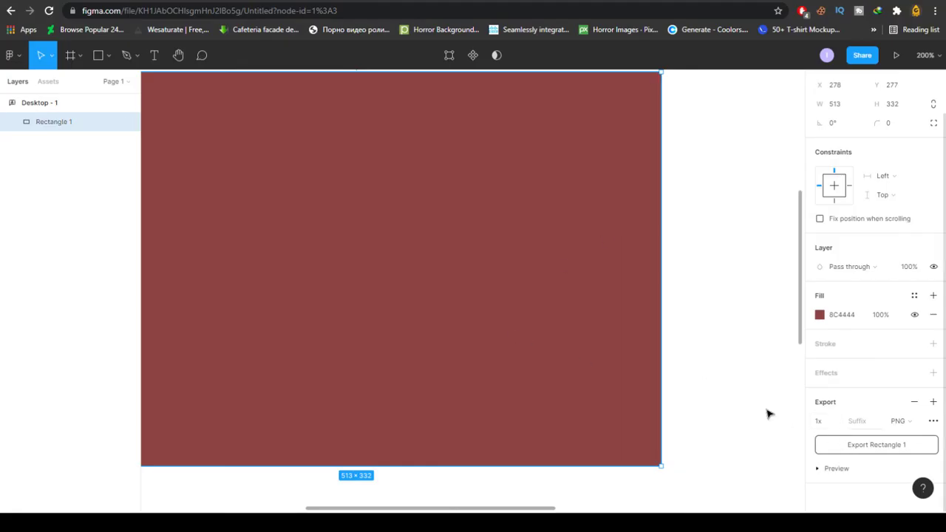
# Step: Add a 1x PNG export setting to the whole Desktop - 1 frame
pyautogui.press('-')
pyautogui.press('-')
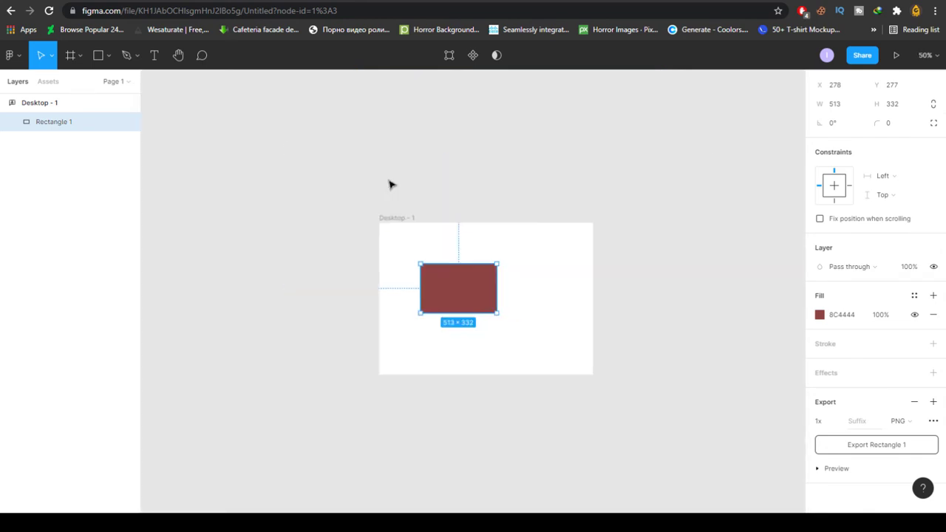
pyautogui.click(318, 150)
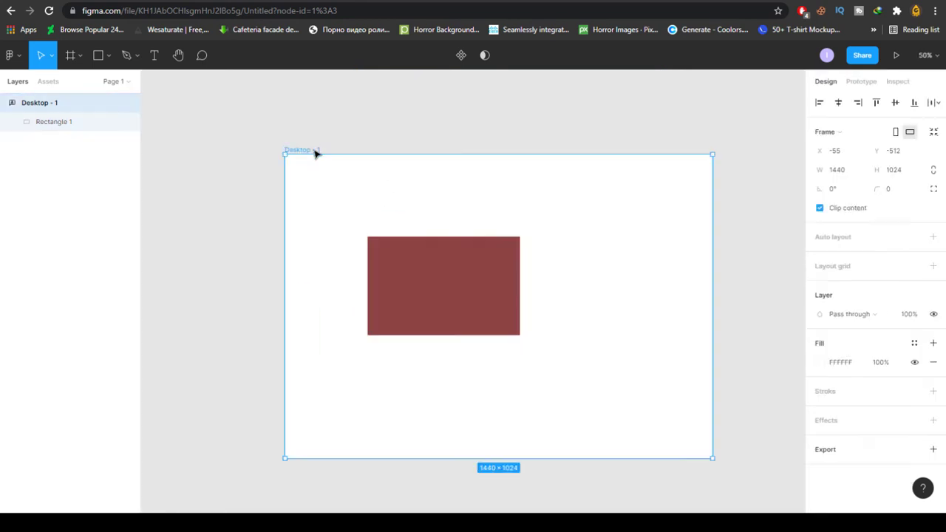
pyautogui.scroll(-1, 854, 476)
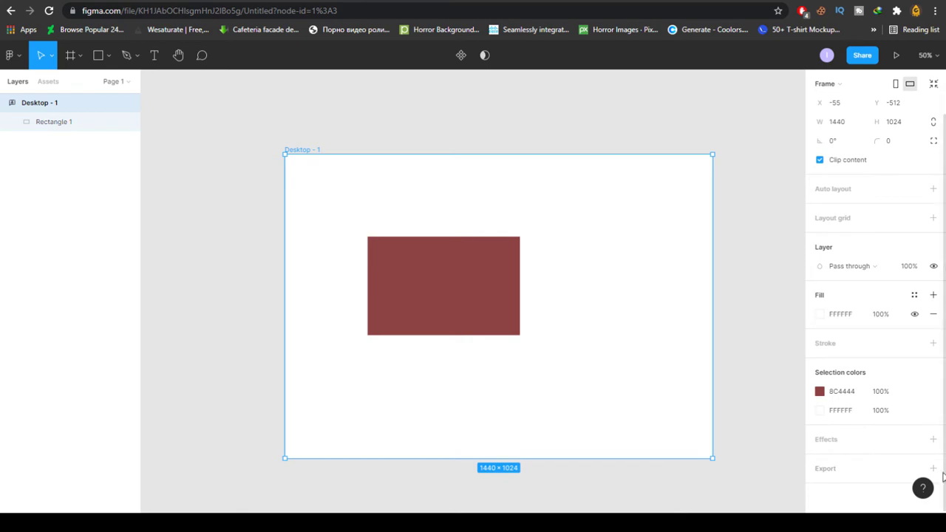
pyautogui.click(835, 469)
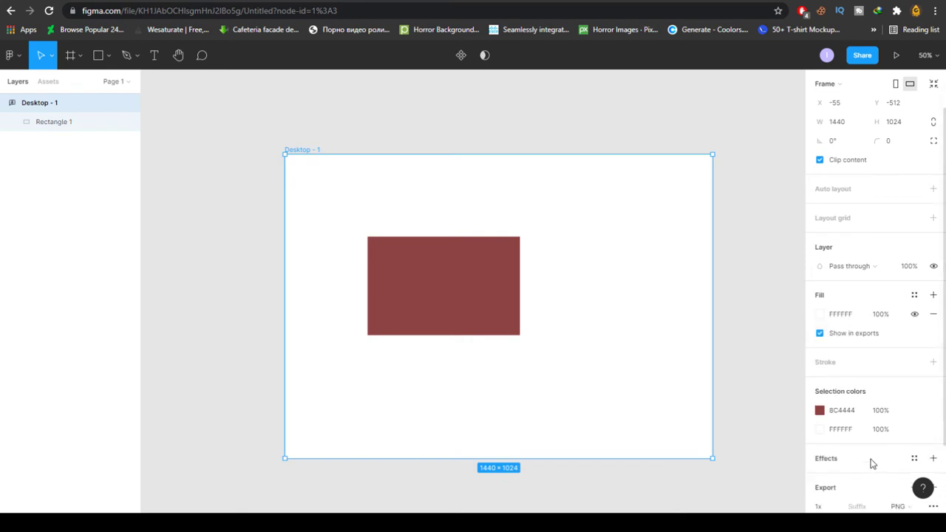
pyautogui.scroll(-2, 868, 462)
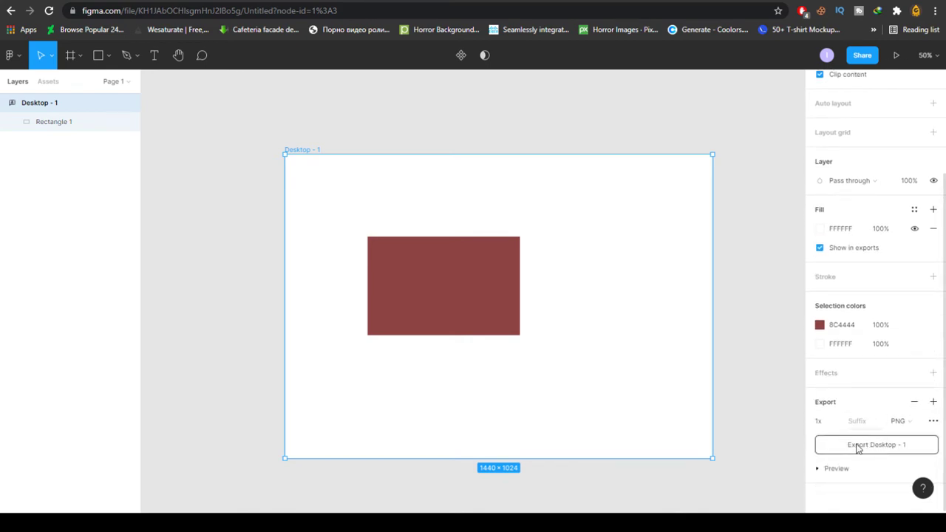
# Step: Rename the Desktop - 1 frame to Screen 1
pyautogui.doubleClick(303, 150)
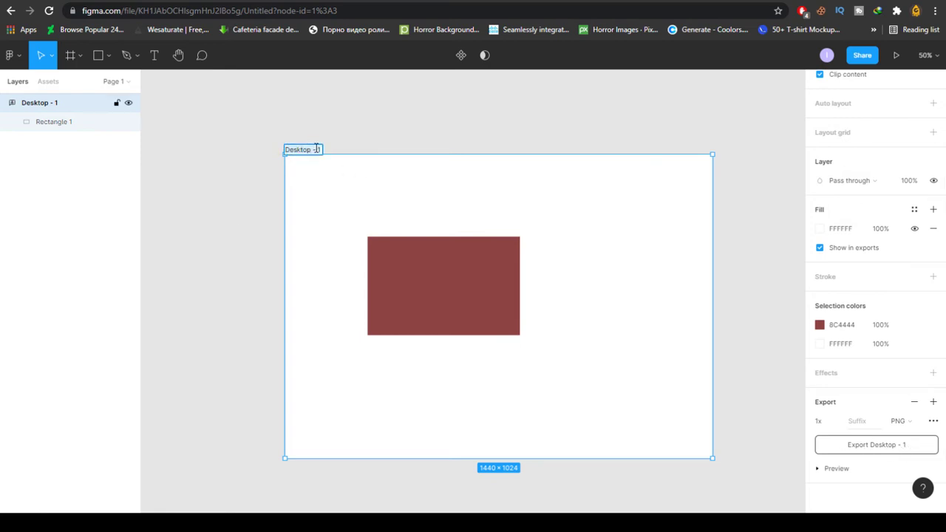
pyautogui.write('Screen 1')
pyautogui.press('Return')
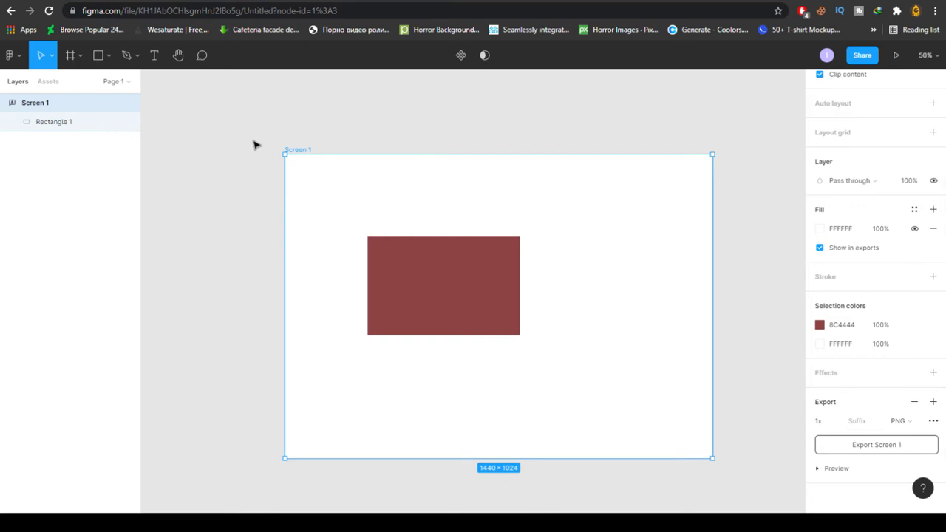
# Step: Delete the dark red rectangle from the Screen 1 frame
pyautogui.moveTo(250, 141); pyautogui.dragTo(758, 426)
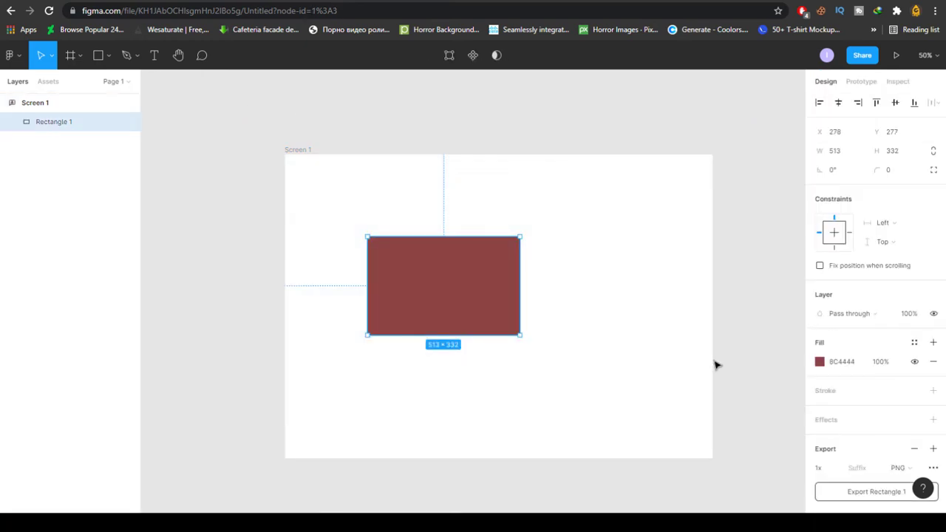
pyautogui.click(779, 361)
pyautogui.moveTo(333, 306); pyautogui.dragTo(305, 253)
pyautogui.hotkey('ctrl', 'z')
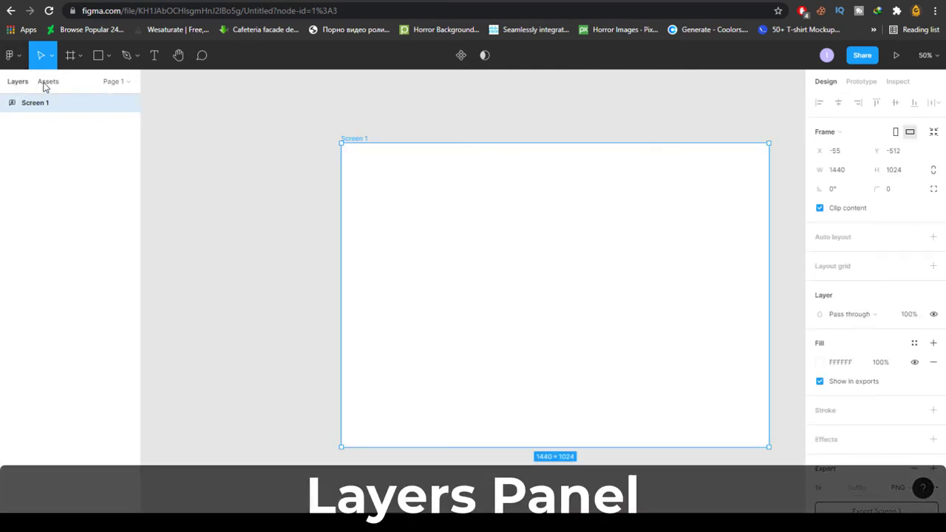
# Step: View the file's component assets and return to the layer list
pyautogui.click(46, 82)
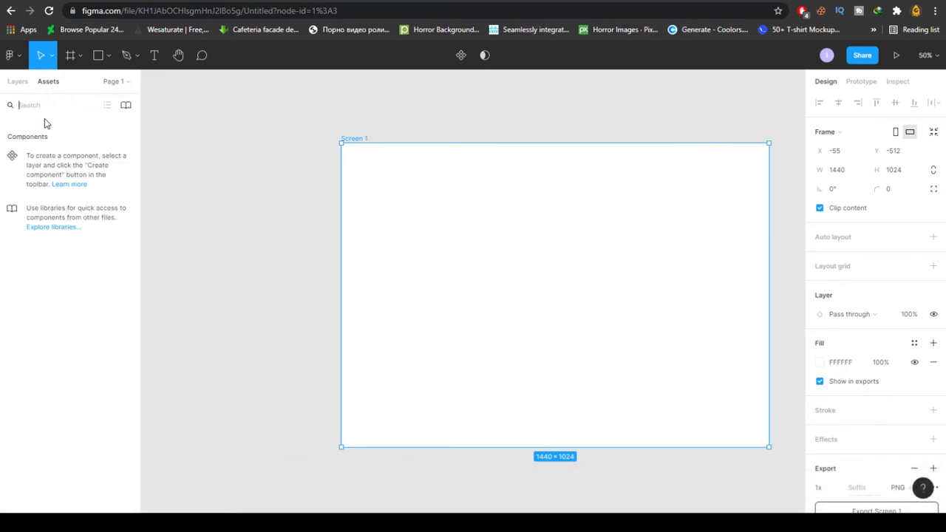
pyautogui.click(11, 83)
# Step: Draw an ellipse about 684 × 506 in the upper middle of the Screen 1 frame
pyautogui.click(100, 59)
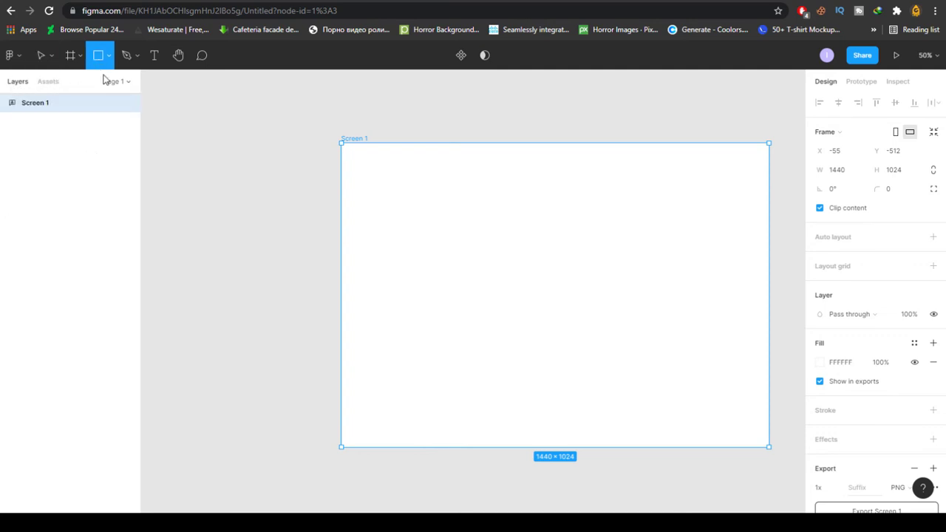
pyautogui.click(109, 59)
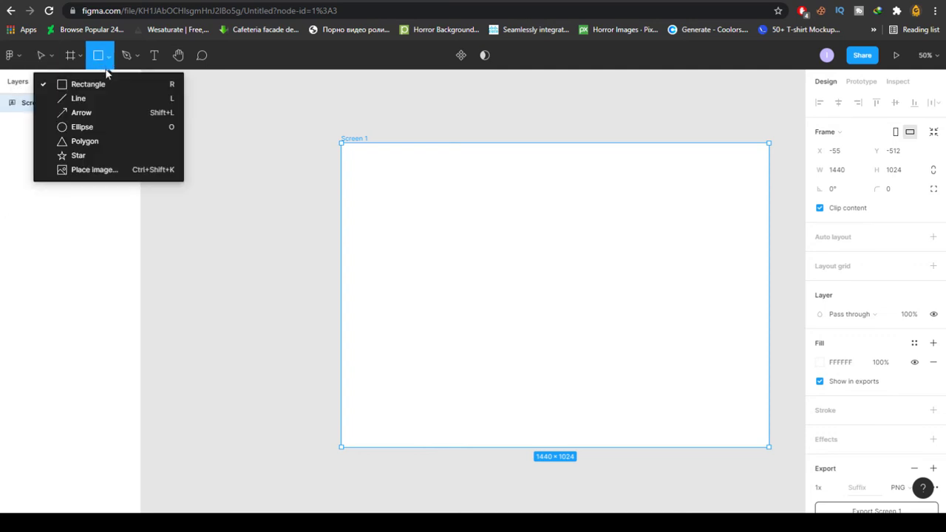
pyautogui.click(88, 128)
pyautogui.moveTo(427, 188); pyautogui.dragTo(630, 338)
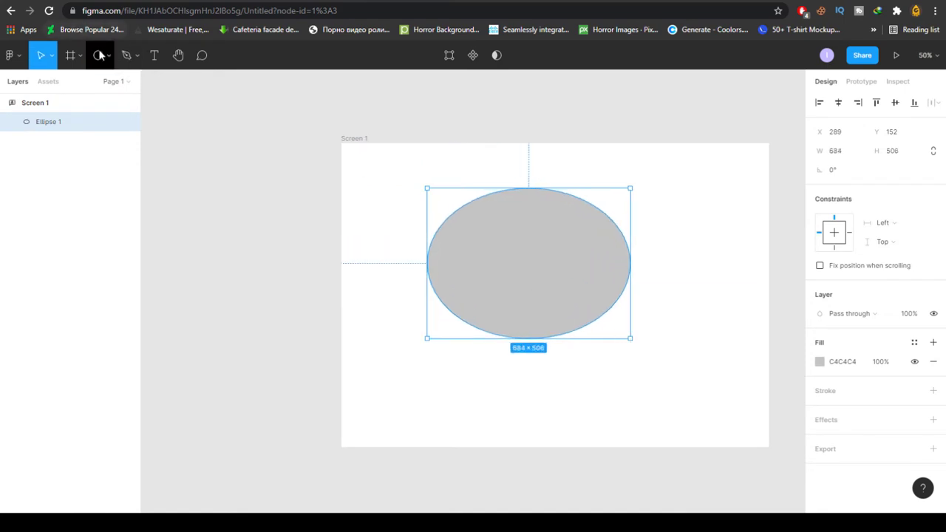
# Step: Draw a five-pointed star about 577 × 577 and place it over the ellipse's lower-right edge
pyautogui.click(109, 58)
pyautogui.click(127, 155)
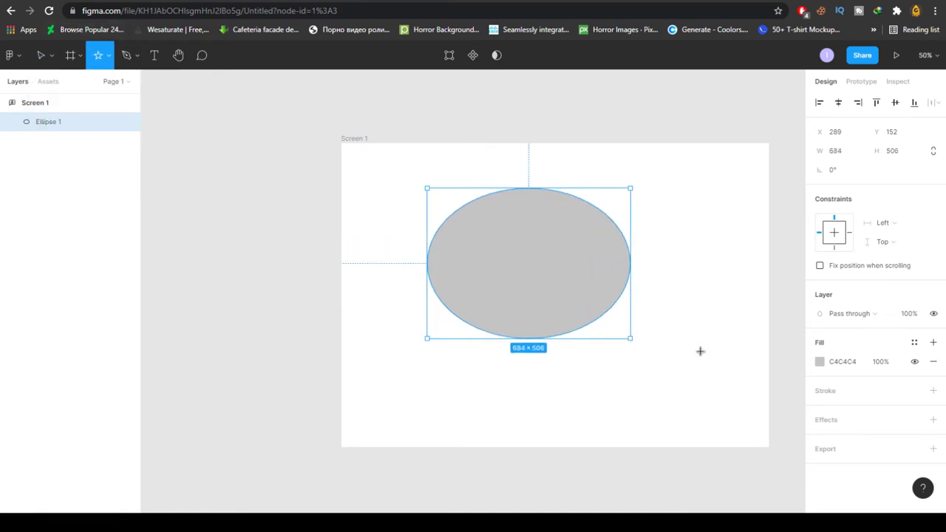
pyautogui.moveTo(555, 373); pyautogui.dragTo(723, 449)
pyautogui.moveTo(642, 437); pyautogui.dragTo(656, 304)
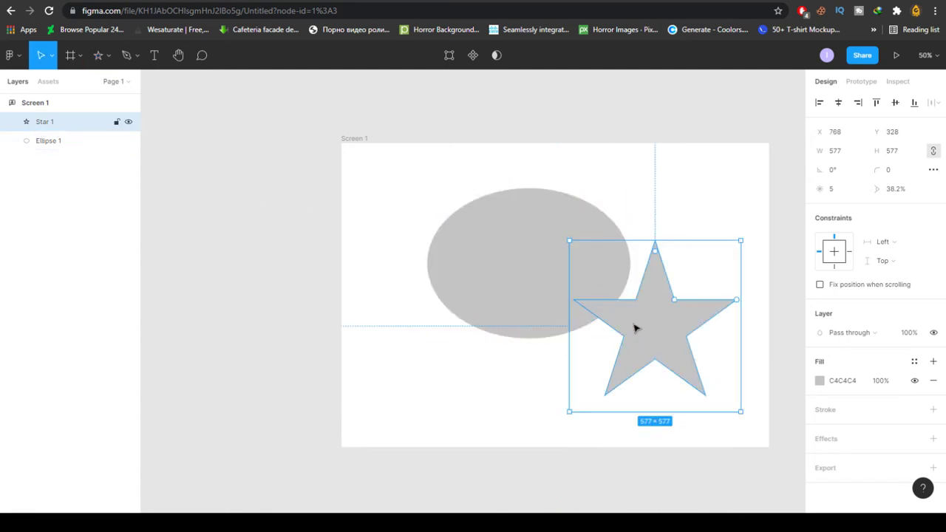
# Step: Set the star's fill to red CE2C2C and move the star to about X 546, Y 264, overlapping the ellipse
pyautogui.click(820, 384)
pyautogui.click(756, 306)
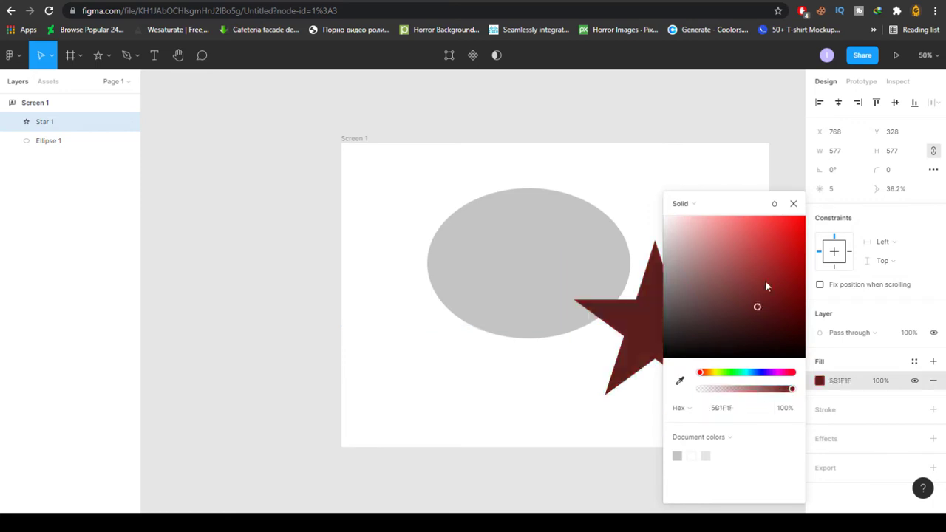
pyautogui.click(774, 243)
pyautogui.click(466, 313)
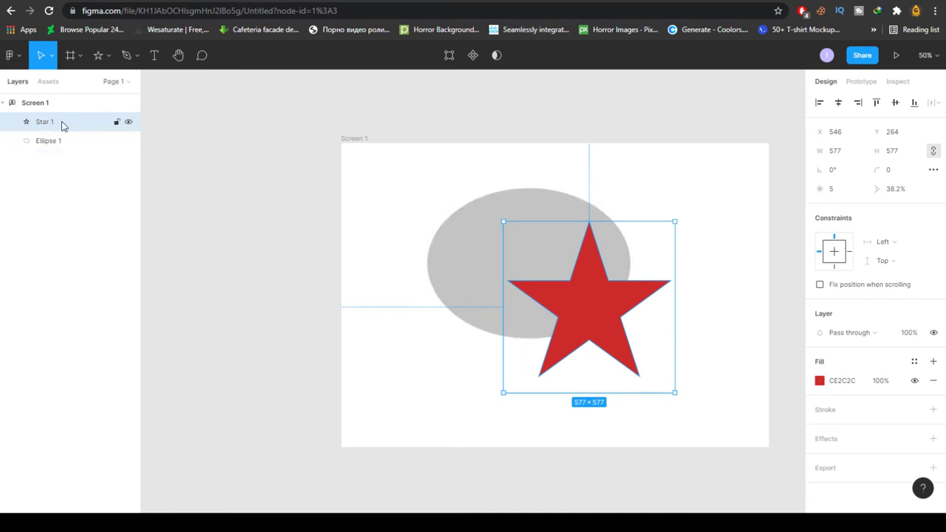
# Step: Reorder the layers so the star sits behind the ellipse
pyautogui.moveTo(63, 125); pyautogui.dragTo(63, 149)
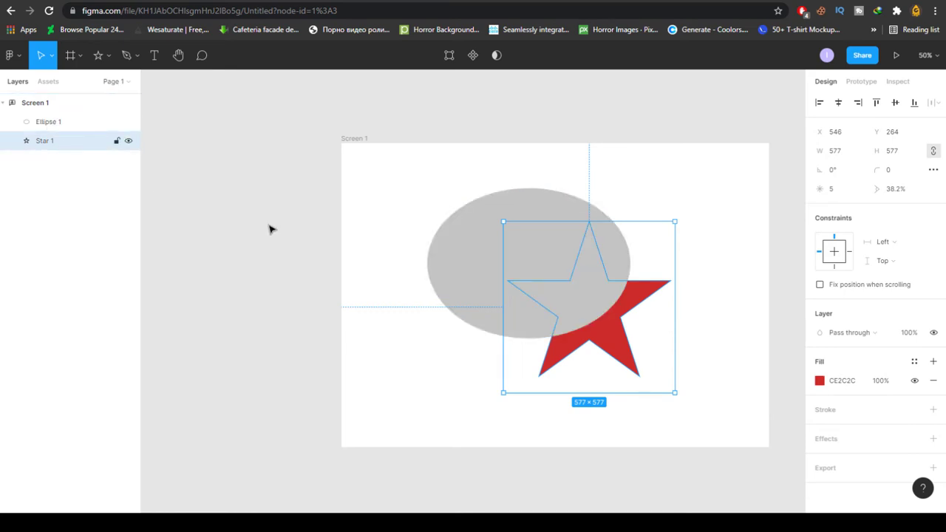
pyautogui.click(720, 394)
pyautogui.click(613, 342)
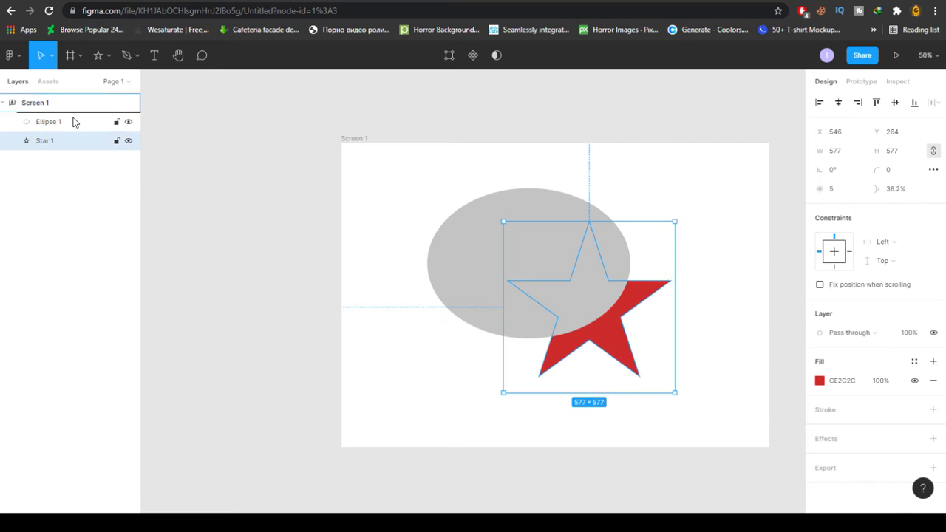
# Step: Bring the star back in front of the ellipse in the layer order
pyautogui.moveTo(73, 118); pyautogui.dragTo(73, 119)
pyautogui.click(700, 330)
pyautogui.moveTo(330, 281); pyautogui.dragTo(314, 269)
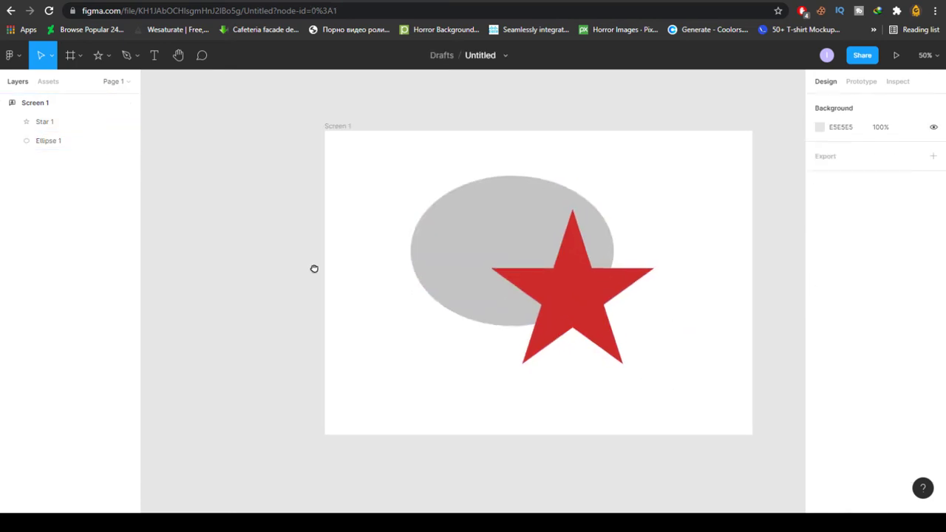
# Step: Lock the star layer and try to select the star on the canvas
pyautogui.click(65, 122)
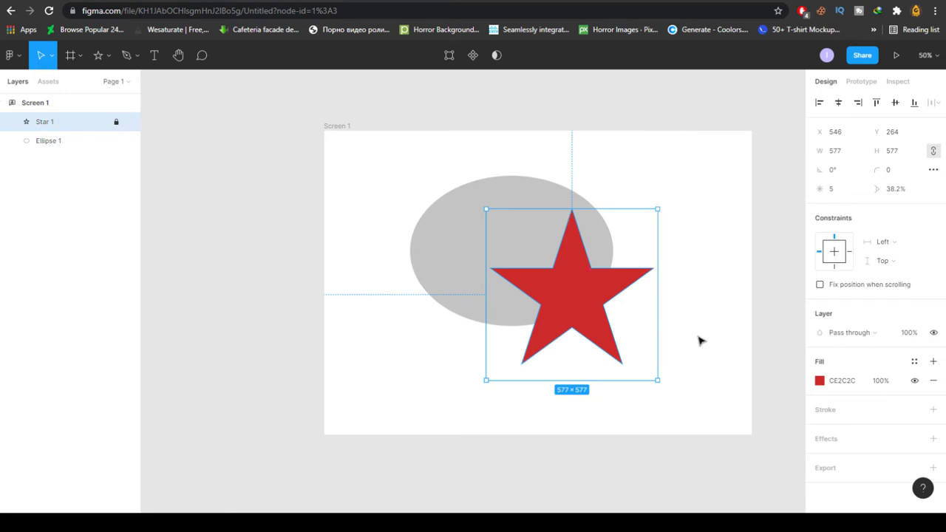
pyautogui.click(567, 310)
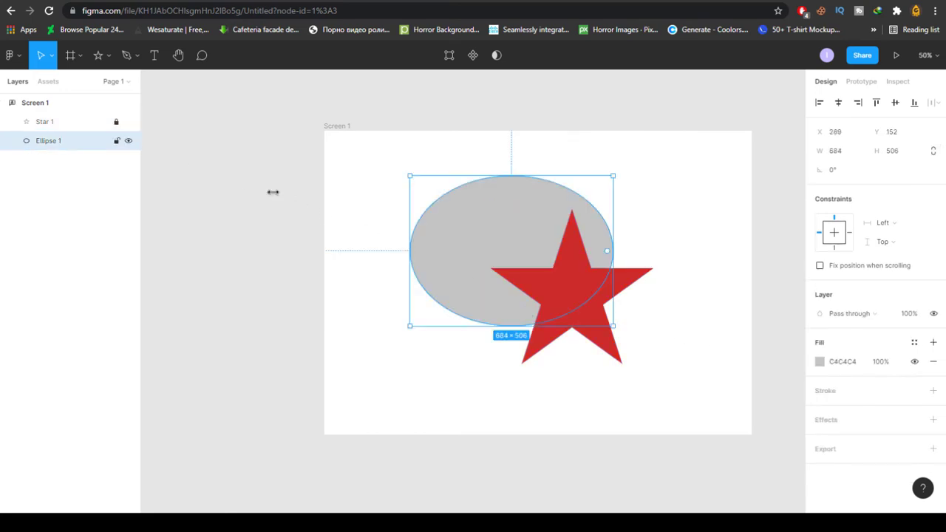
# Step: Toggle the star layer's visibility off and back on, and unlock the layer
pyautogui.click(129, 121)
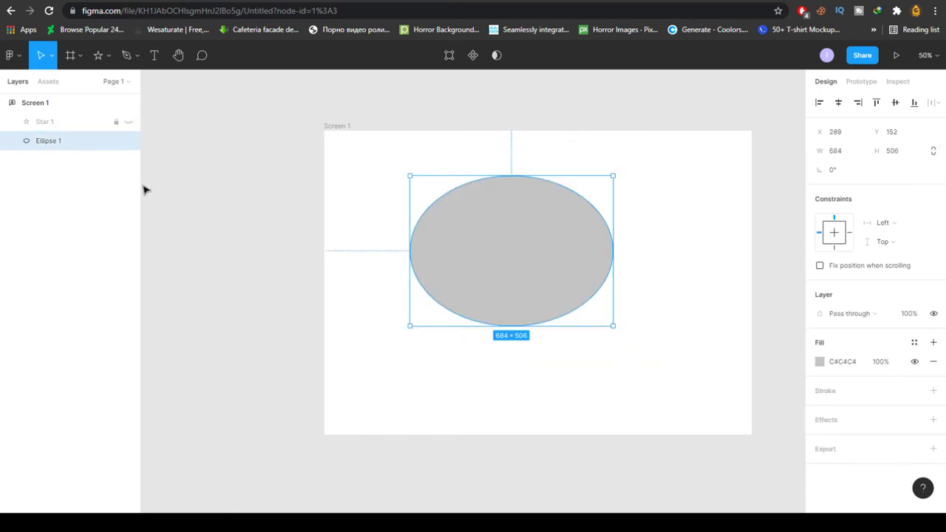
pyautogui.click(129, 123)
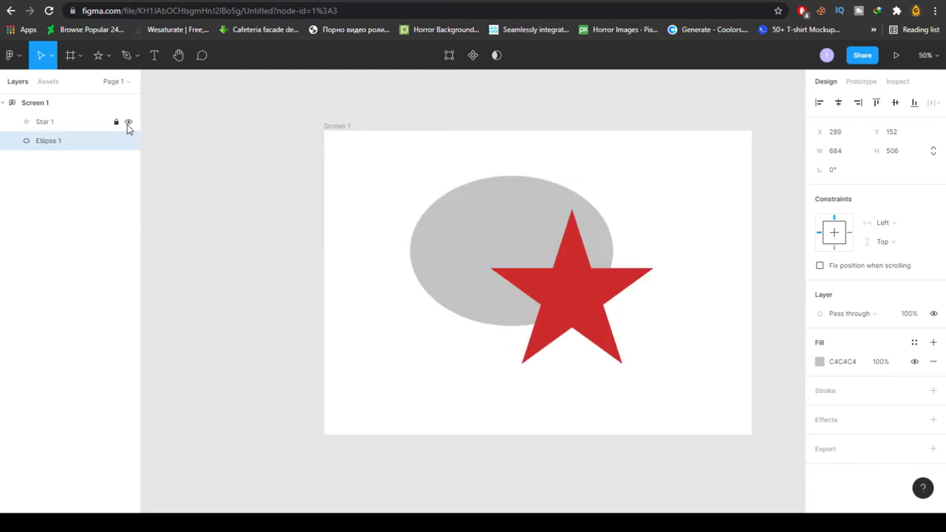
pyautogui.click(117, 125)
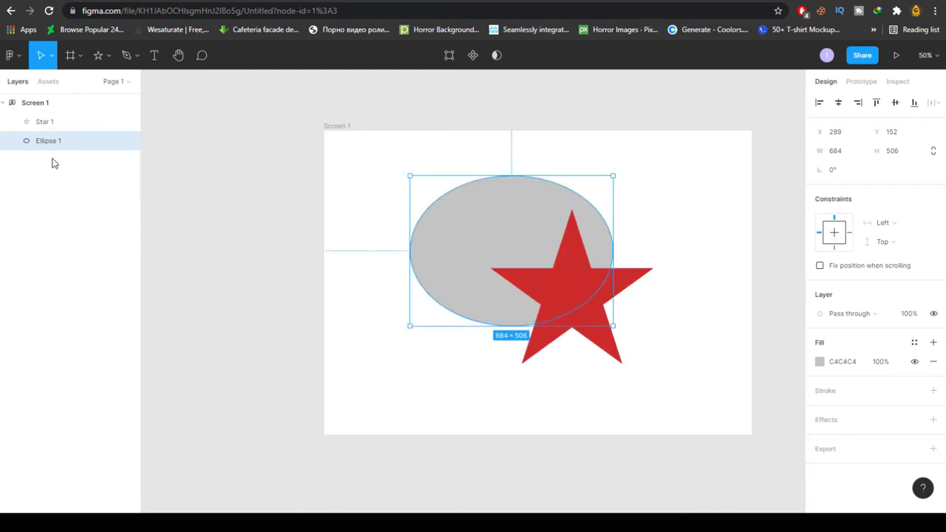
# Step: Group the star and the ellipse together and expand the group to show its two layers
pyautogui.moveTo(682, 217); pyautogui.dragTo(519, 352)
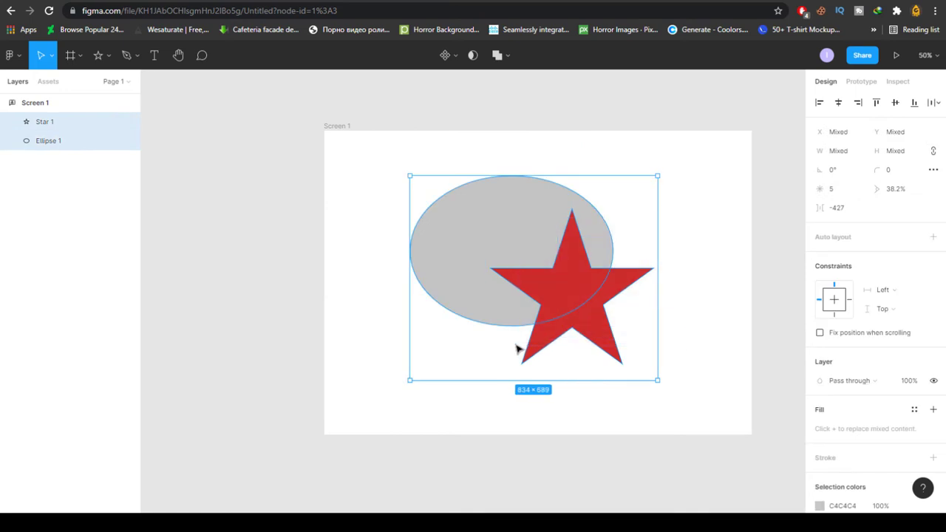
pyautogui.hotkey('ctrl', 'g')
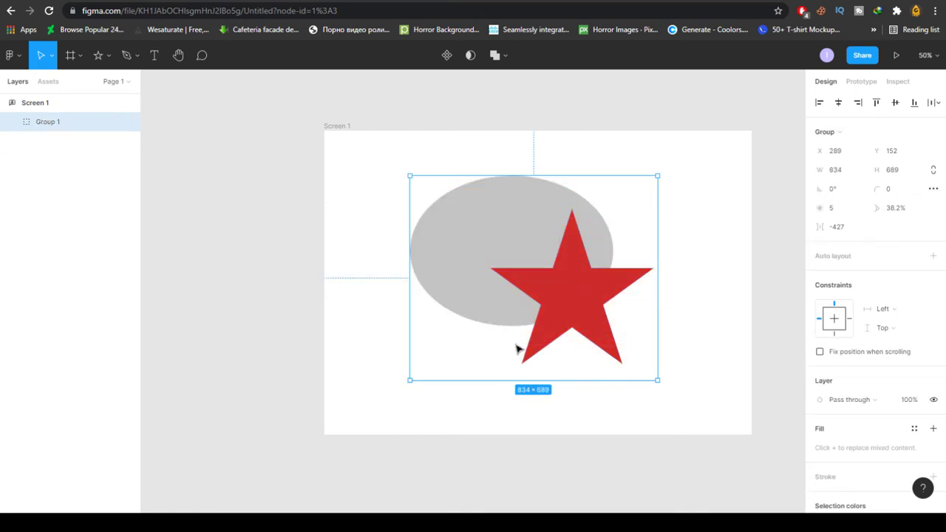
pyautogui.click(14, 123)
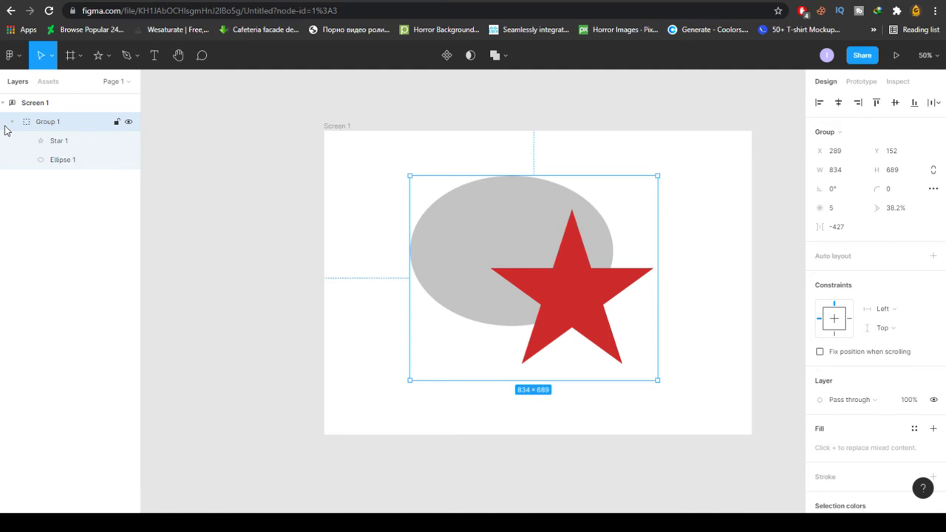
pyautogui.click(10, 126)
pyautogui.click(10, 126)
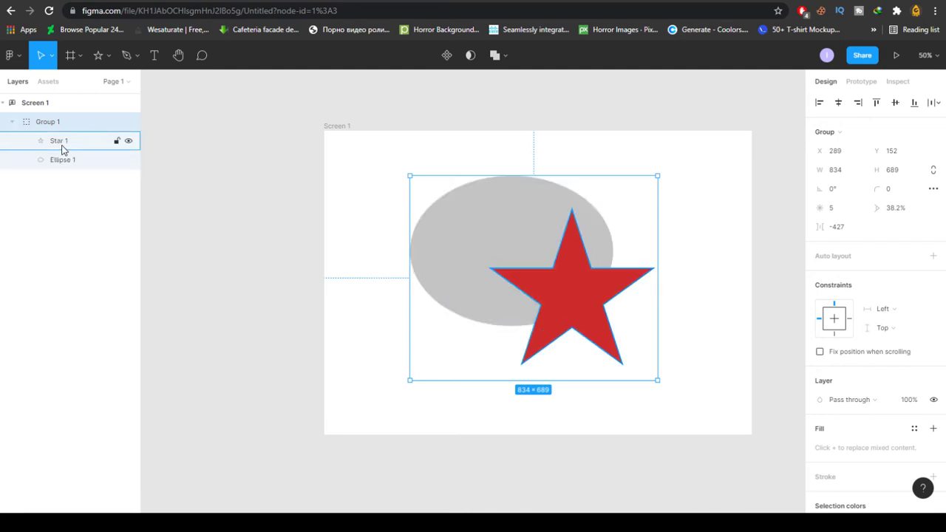
# Step: Select the star and ellipse layers individually inside the group, and delete the group from Screen 1
pyautogui.click(62, 149)
pyautogui.click(68, 158)
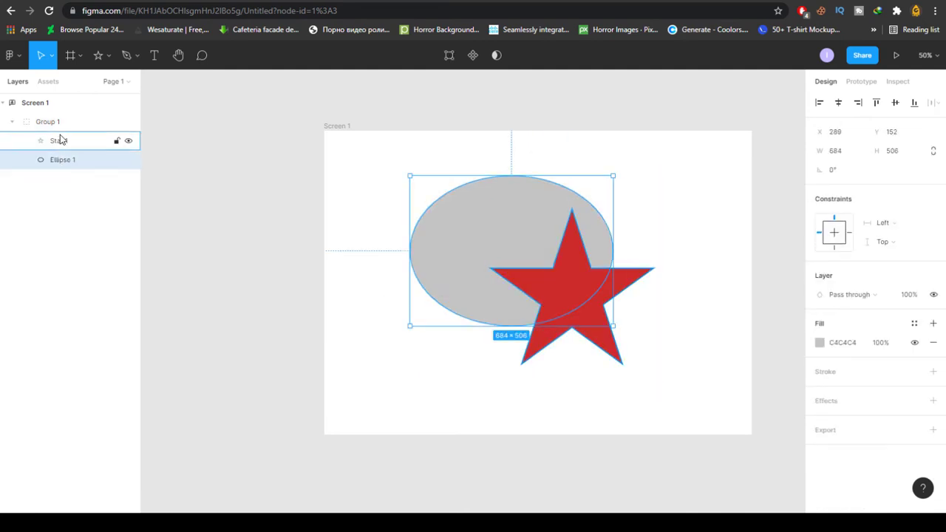
pyautogui.click(68, 147)
pyautogui.press('Escape')
pyautogui.press('Delete')
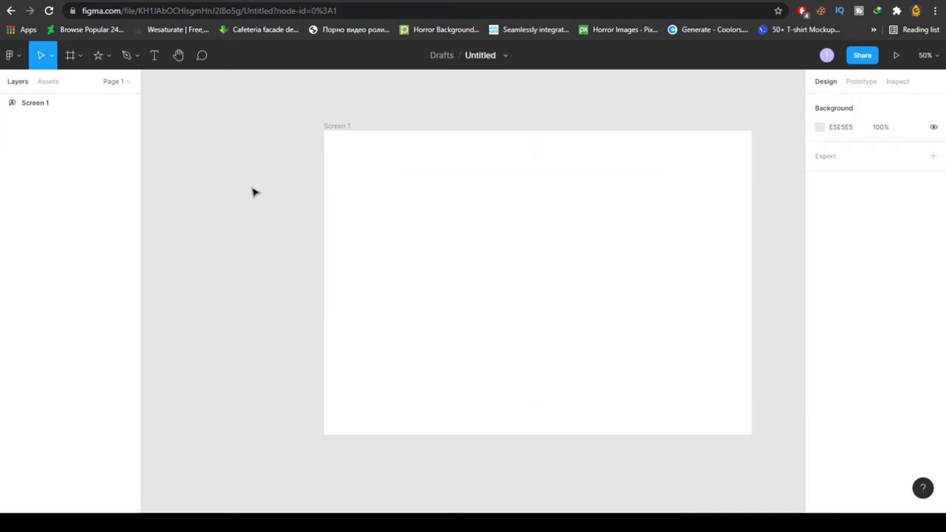
# Step: Draw a closed five-point straight-edged polygon about 518 × 510 with the Pen tool at about X 231, Y 188 in Screen 1
pyautogui.click(135, 62)
pyautogui.click(144, 81)
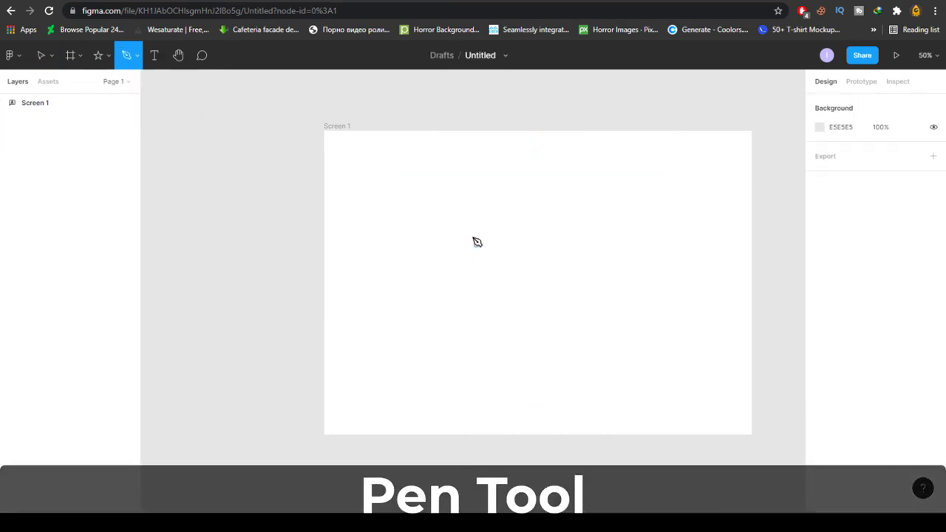
pyautogui.click(416, 186)
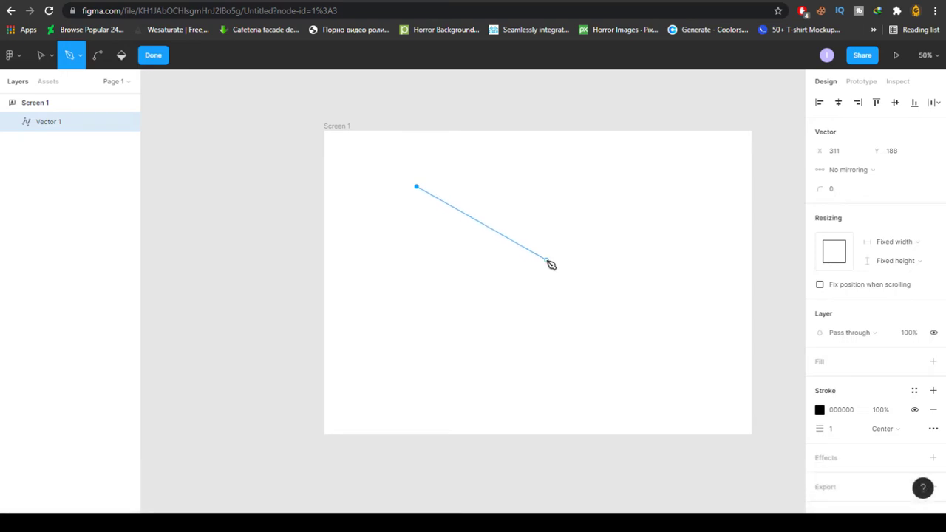
pyautogui.click(546, 260)
pyautogui.click(475, 322)
pyautogui.click(425, 338)
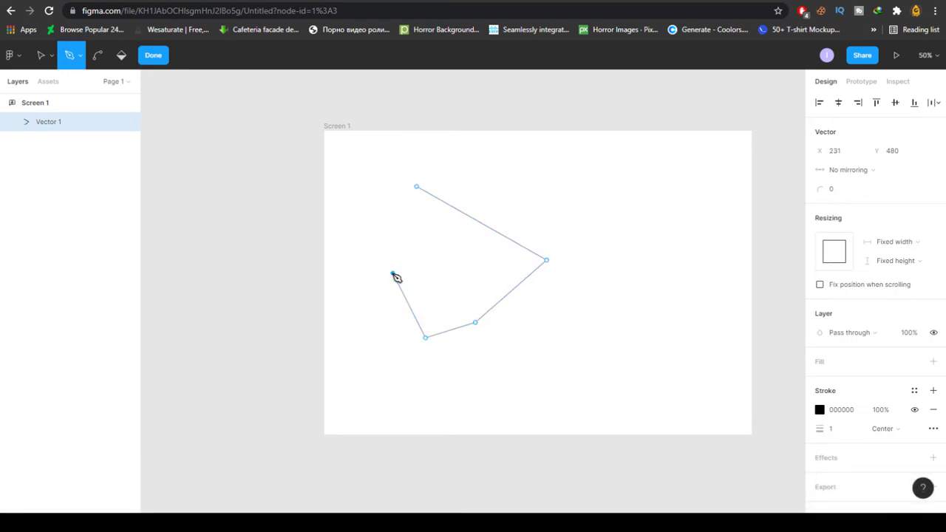
pyautogui.click(392, 273)
pyautogui.click(416, 187)
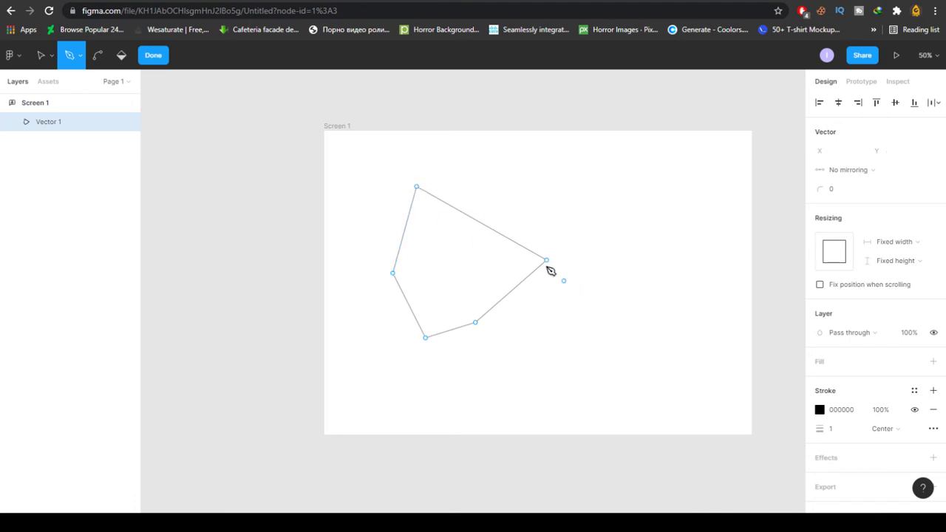
pyautogui.click(47, 56)
pyautogui.click(466, 223)
pyautogui.press('Escape')
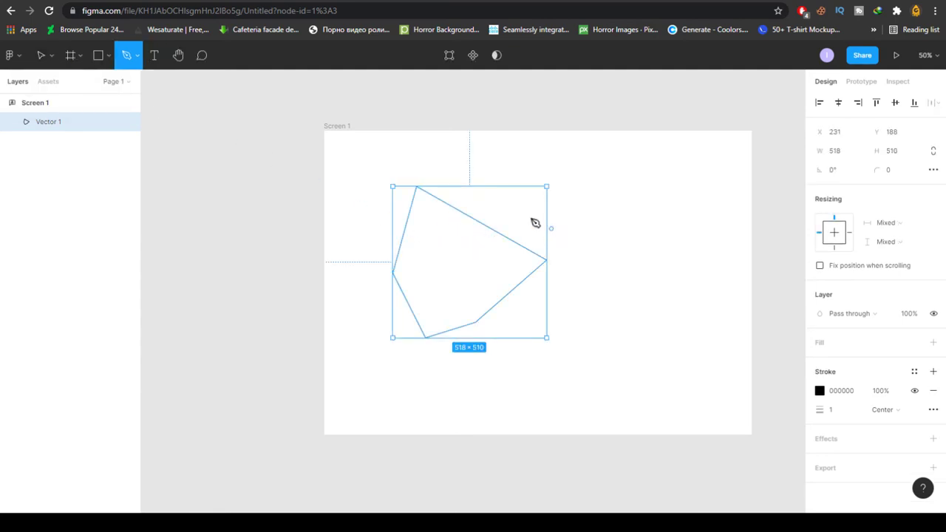
# Step: Set the polygon's stroke colour to red CE2626 and give it a solid fill of FE1313
pyautogui.click(819, 390)
pyautogui.moveTo(725, 318); pyautogui.dragTo(779, 245)
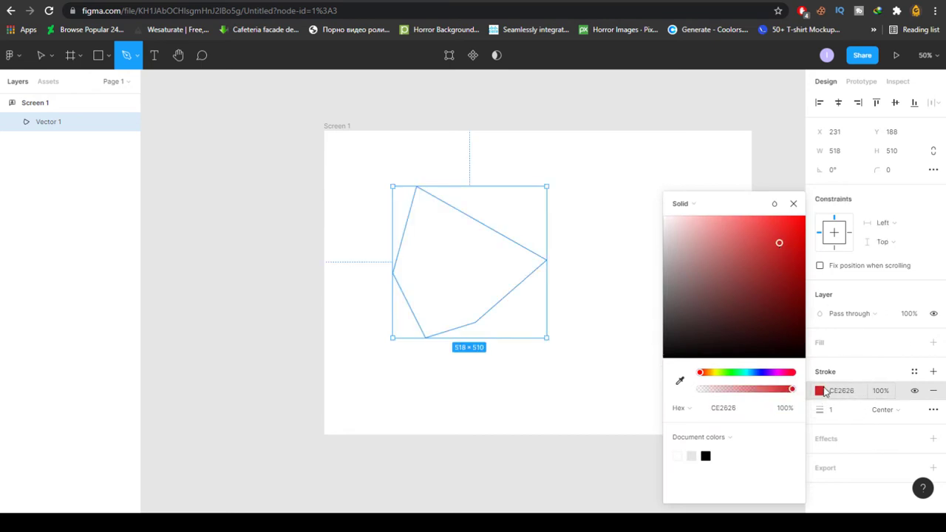
pyautogui.click(932, 342)
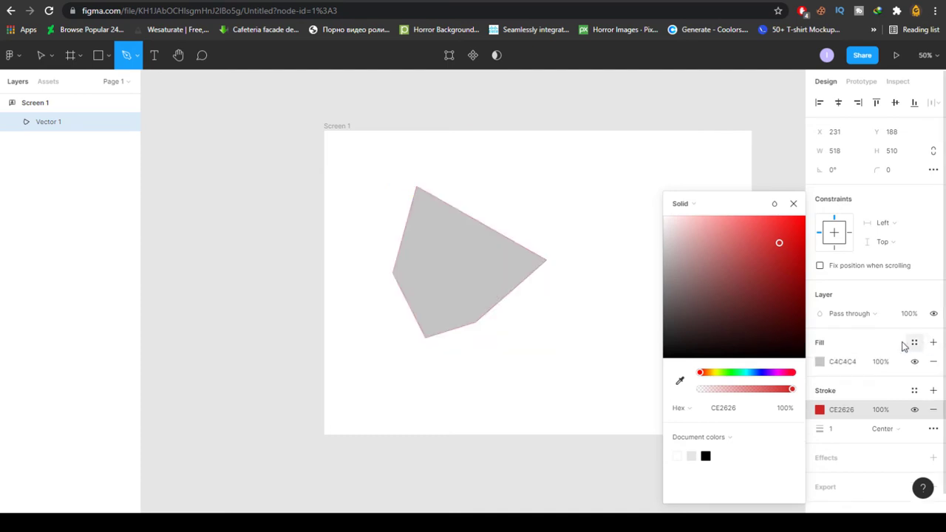
pyautogui.click(819, 361)
pyautogui.moveTo(736, 311); pyautogui.dragTo(795, 215)
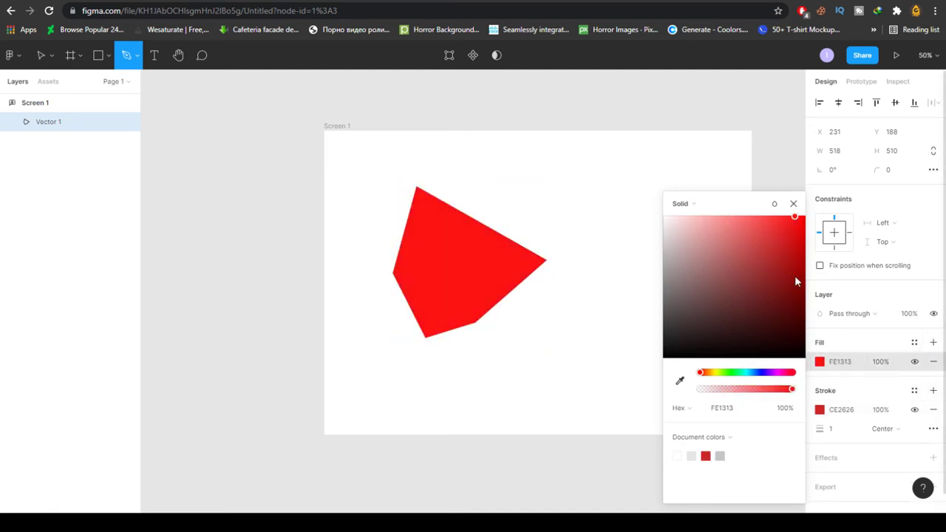
# Step: Delete the polygon and draw a closed, mostly curved five-point shape with a straight notch at its upper left using the Pen tool
pyautogui.press('Delete')
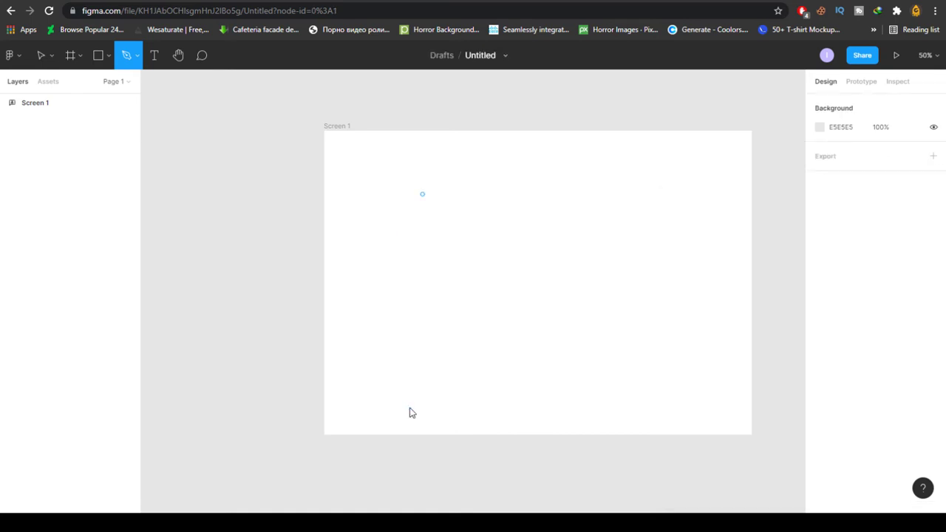
pyautogui.click(407, 179)
pyautogui.moveTo(506, 248); pyautogui.dragTo(523, 303)
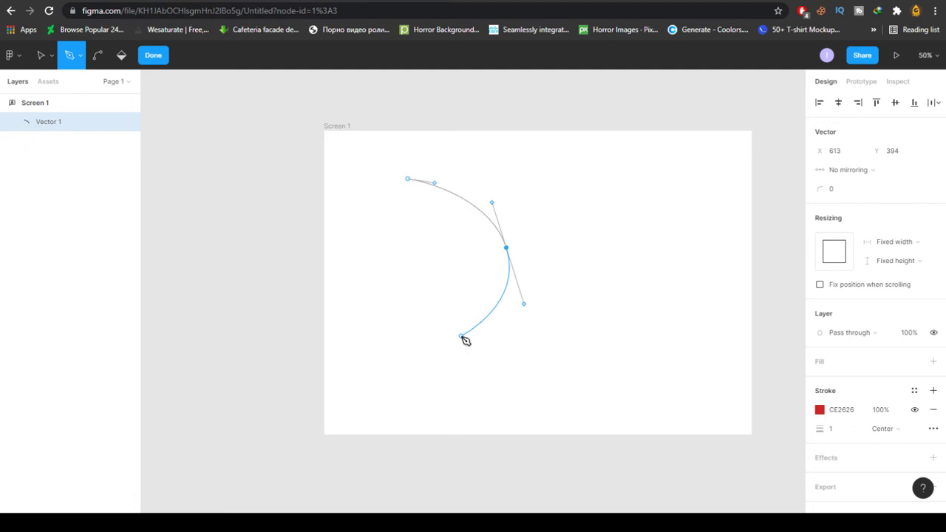
pyautogui.moveTo(442, 339); pyautogui.dragTo(399, 346)
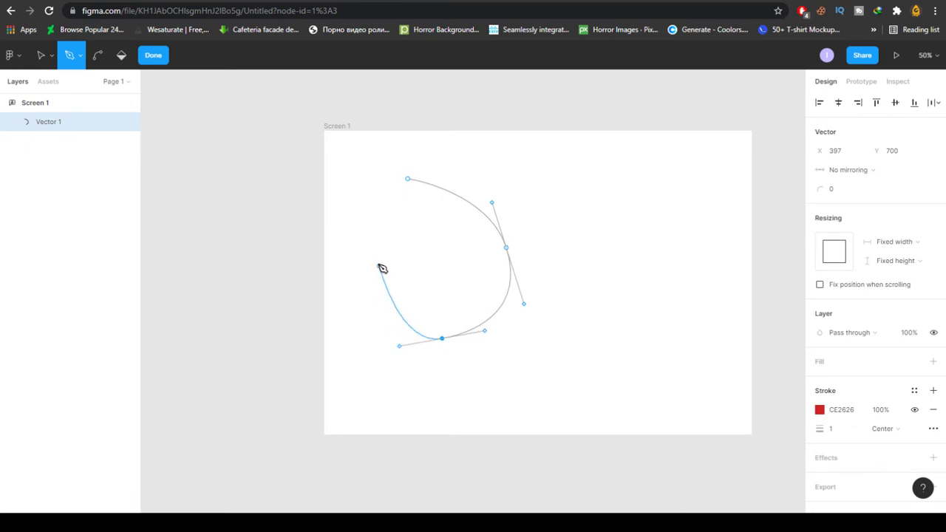
pyautogui.moveTo(377, 263); pyautogui.dragTo(374, 235)
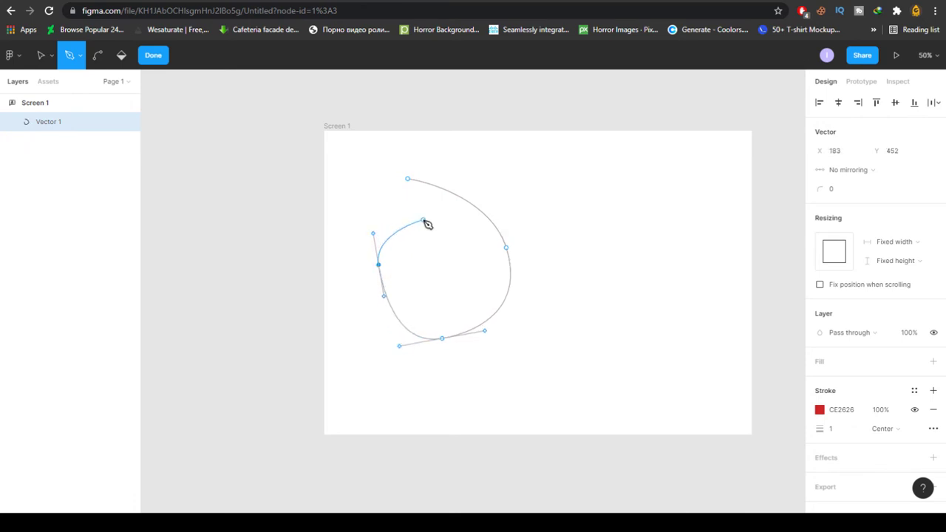
pyautogui.click(424, 220)
pyautogui.click(407, 179)
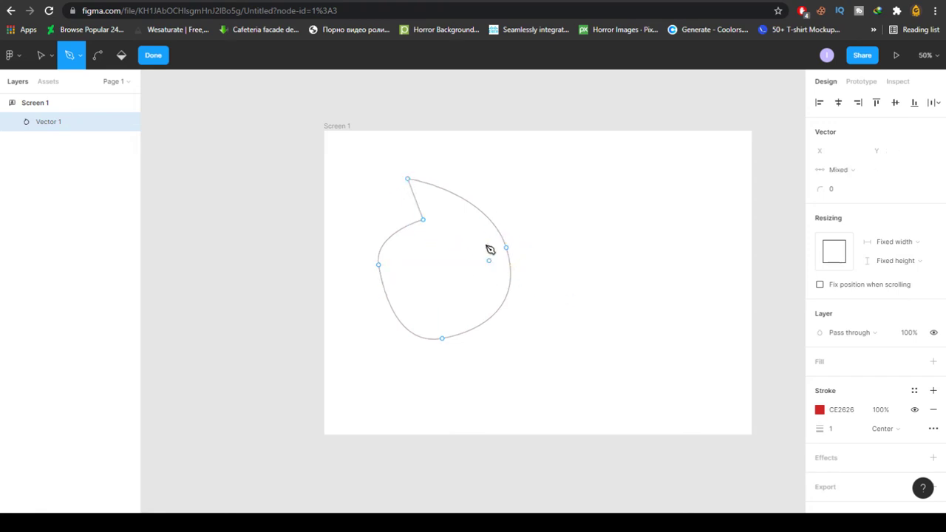
pyautogui.press('Escape')
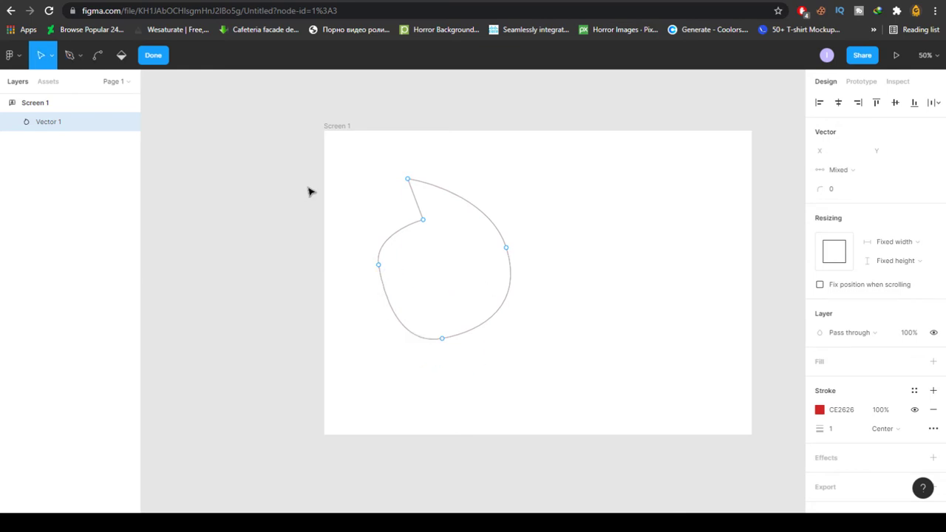
# Step: Reshape the curved vector by adjusting the handles of its right anchor point, placing the lower handle at about X 699, Y 602 without mirroring
pyautogui.click(70, 54)
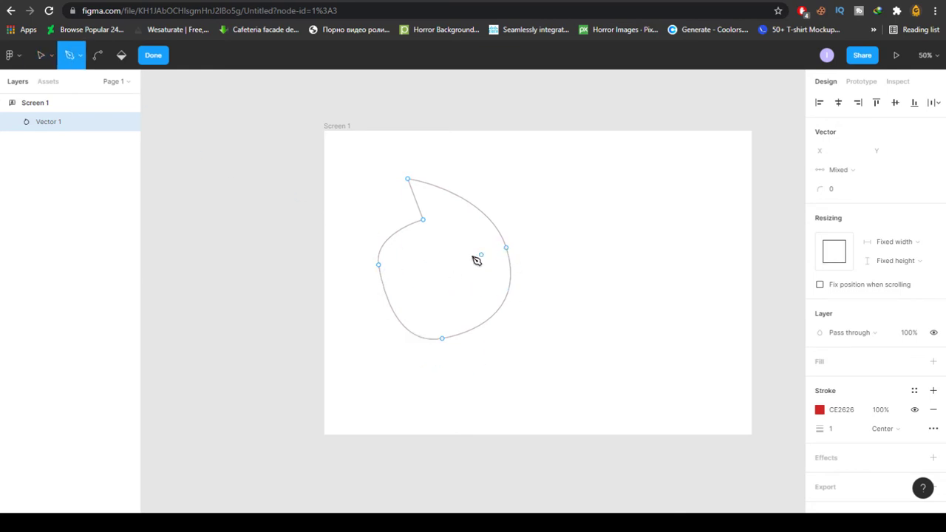
pyautogui.click(50, 59)
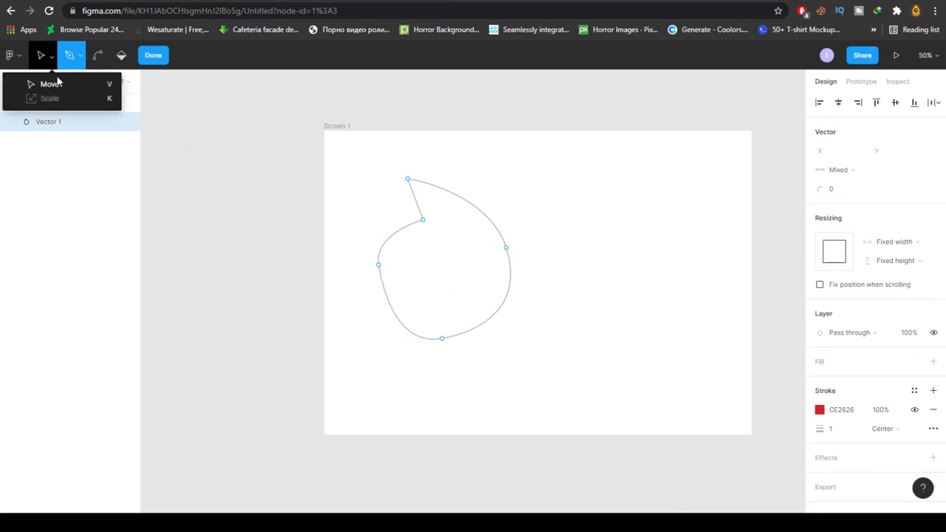
pyautogui.click(103, 85)
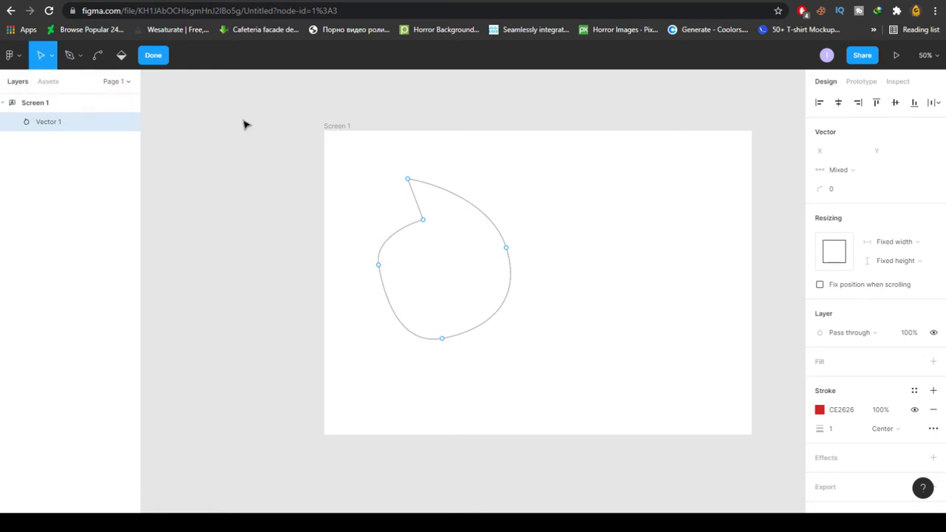
pyautogui.click(507, 252)
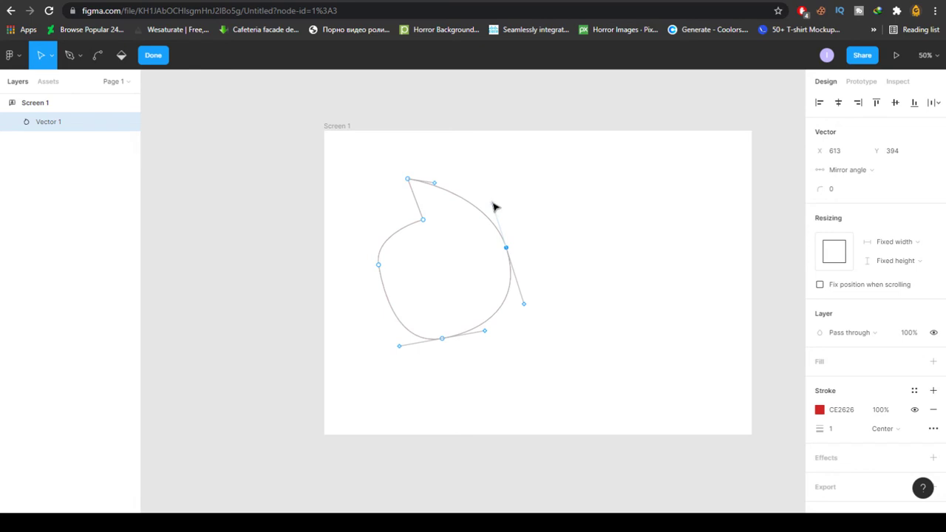
pyautogui.moveTo(495, 207); pyautogui.dragTo(454, 189)
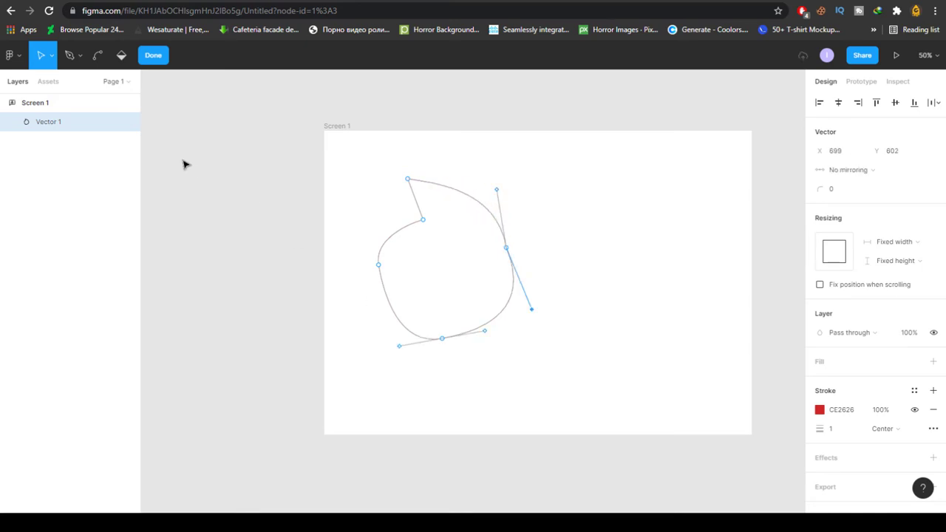
# Step: Remove the bottom anchor point of the curved vector with the Pen tool and undo the removal
pyautogui.click(78, 59)
pyautogui.click(78, 82)
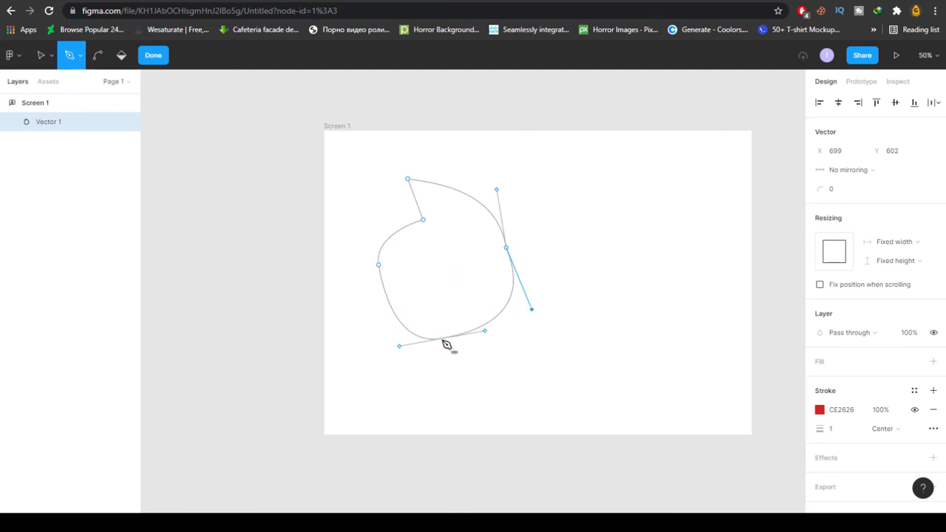
pyautogui.press('Delete')
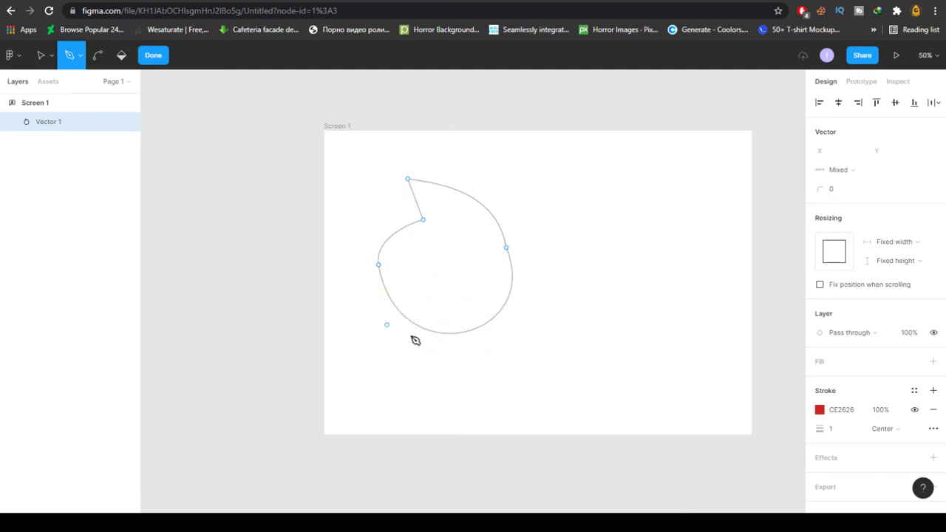
pyautogui.hotkey('ctrl', 'z')
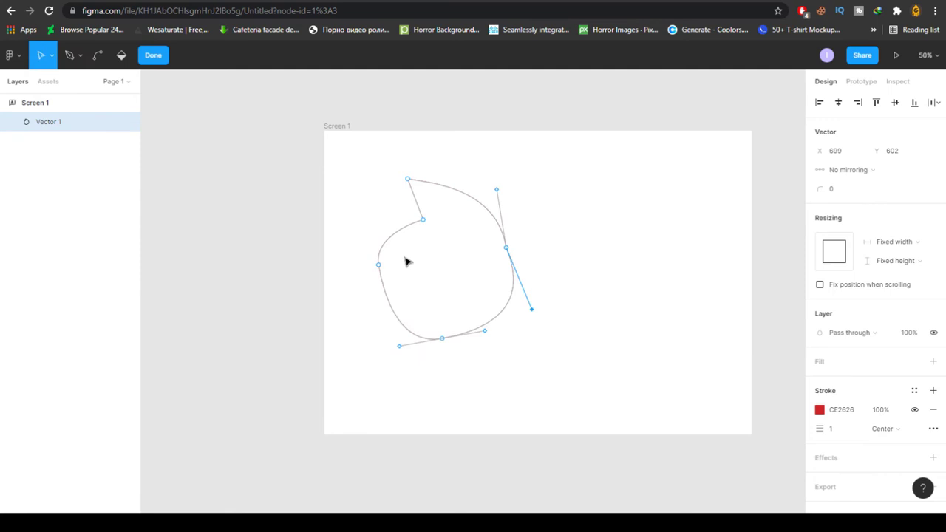
# Step: Finish editing the curved vector, move it to about X 364, Y 284, and add a C4C4C4 fill
pyautogui.click(151, 57)
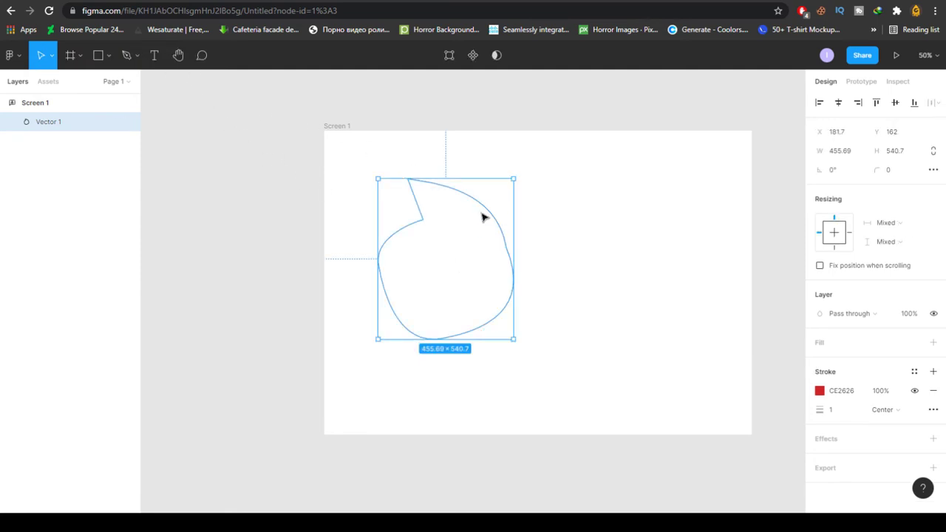
pyautogui.moveTo(469, 204); pyautogui.dragTo(527, 238)
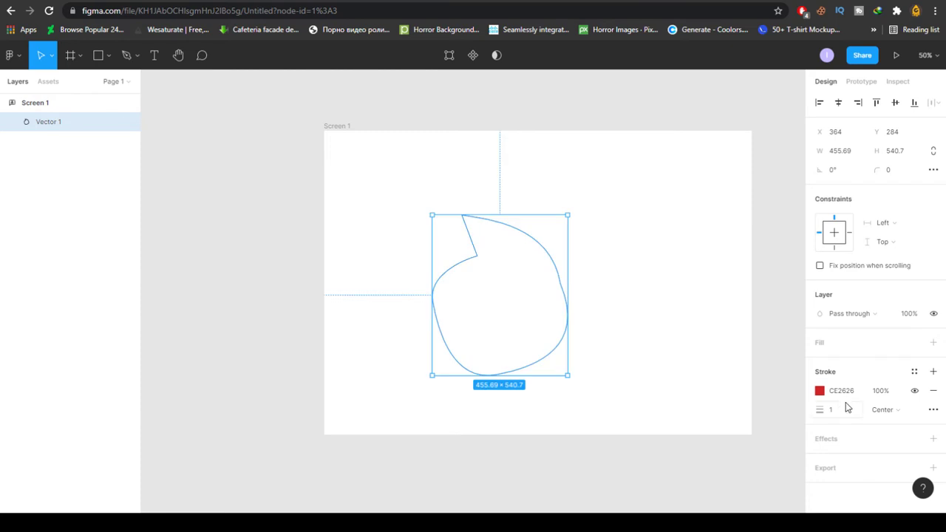
pyautogui.click(932, 343)
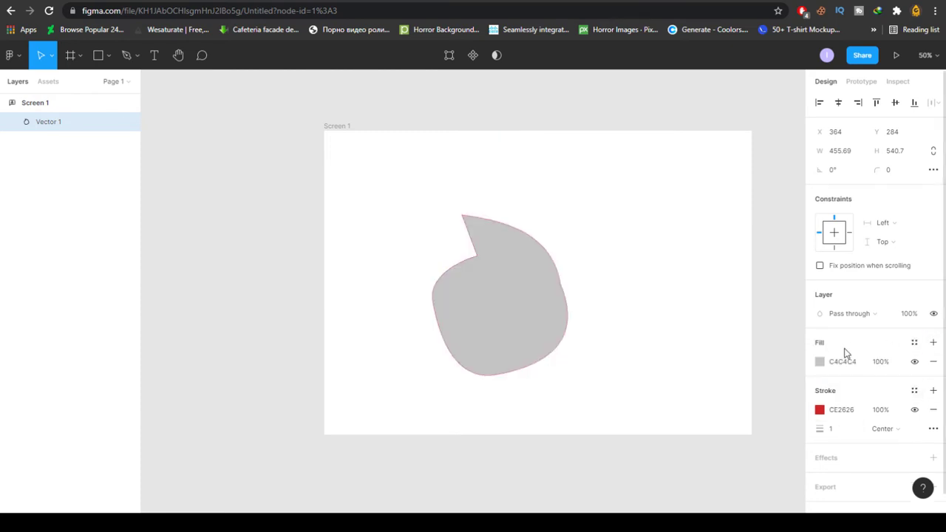
# Step: Delete the filled curved vector from Screen 1
pyautogui.press('Delete')
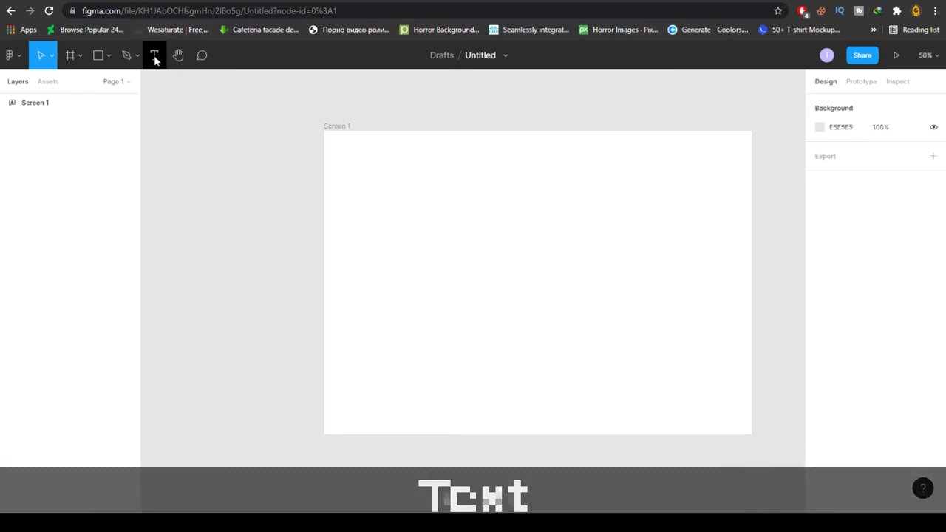
# Step: Add the text "Sometoming" to Screen 1 at about X 383, Y 422 and set its font size to 48
pyautogui.click(155, 60)
pyautogui.click(438, 255)
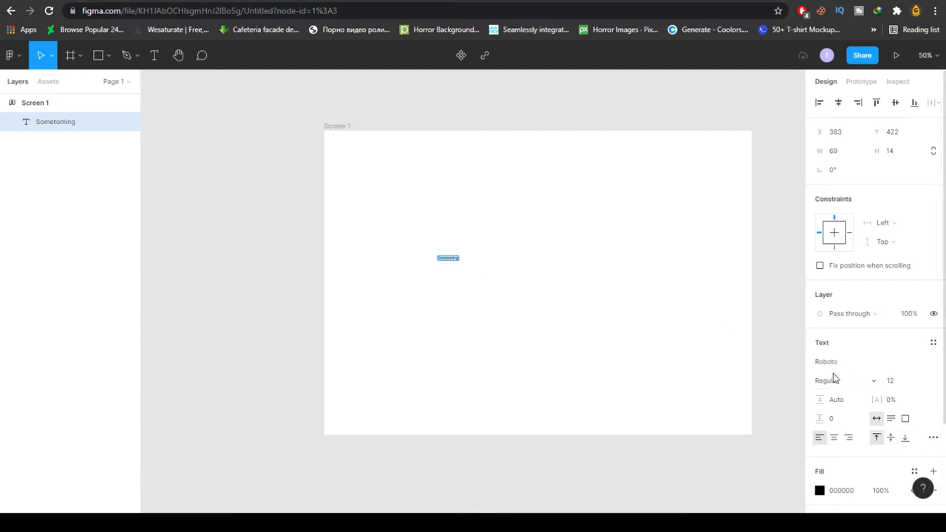
pyautogui.click(920, 381)
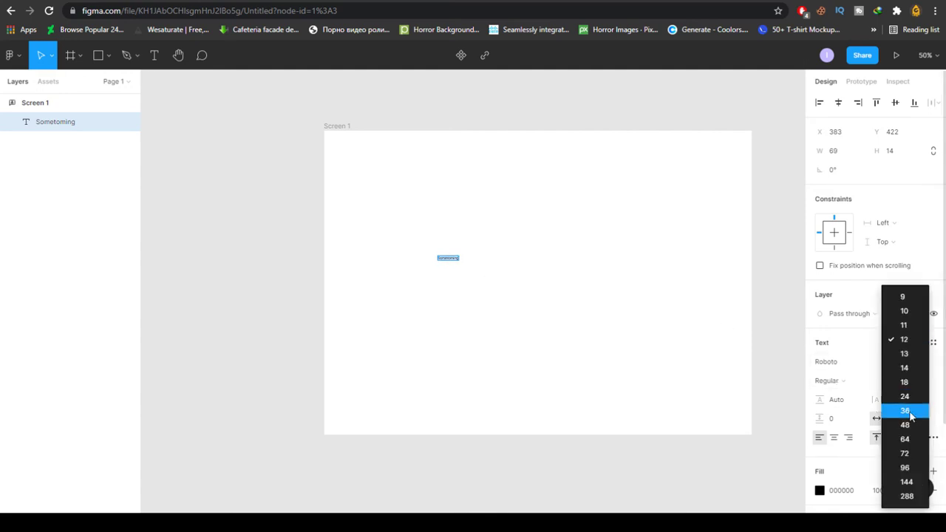
pyautogui.click(905, 425)
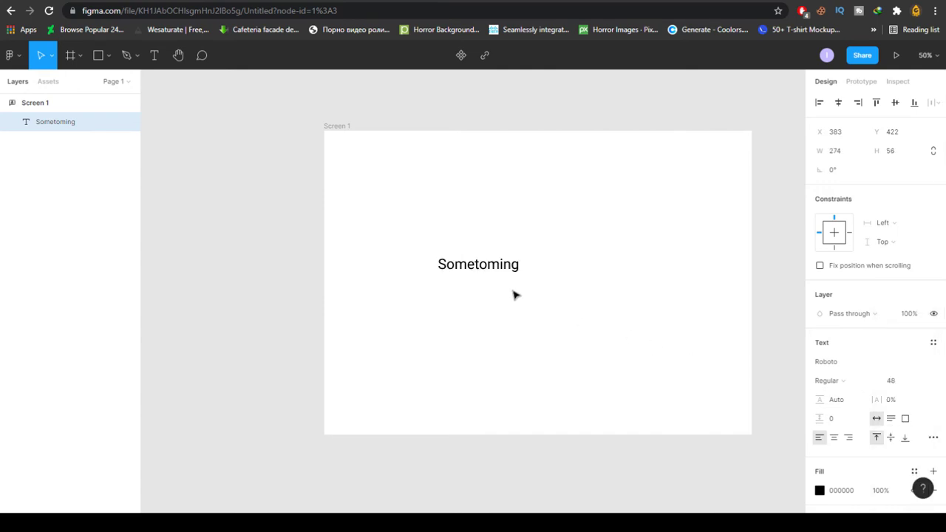
# Step: Correct the text's wording to "Something" and finish editing it
pyautogui.click(54, 55)
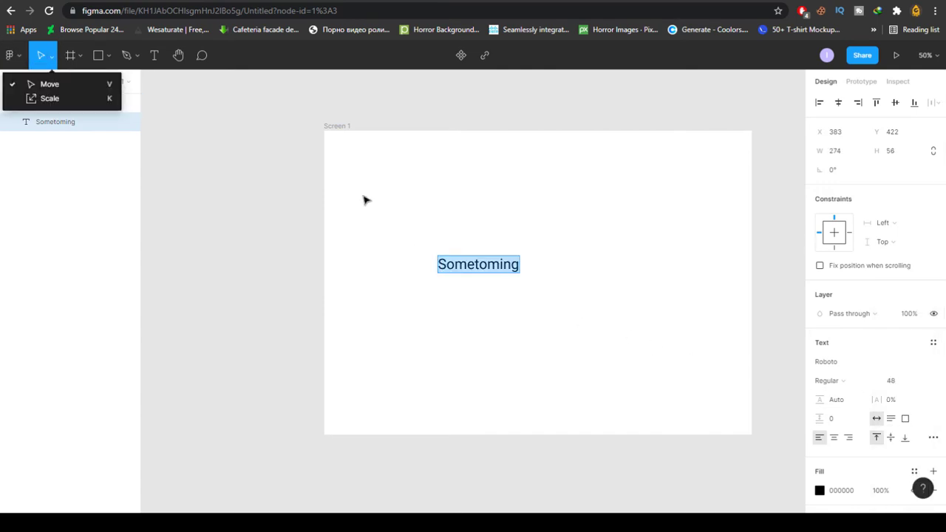
pyautogui.click(479, 264)
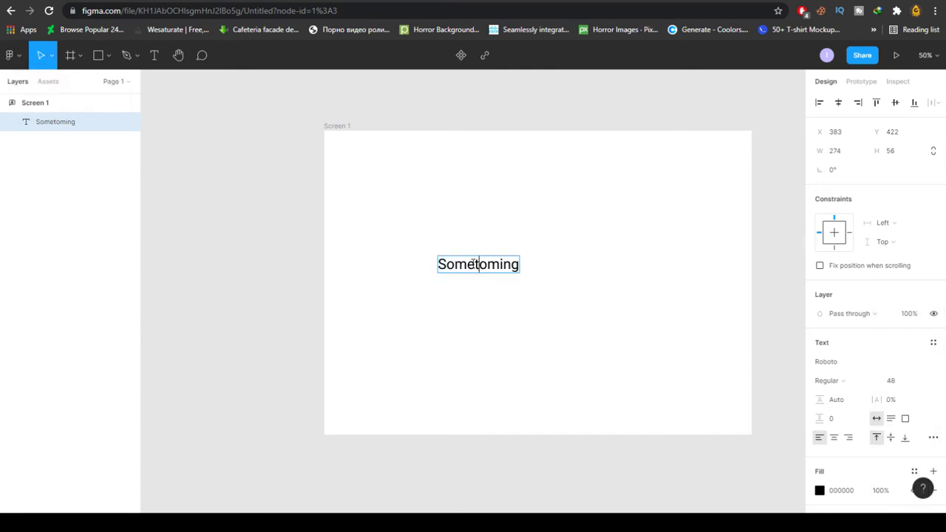
pyautogui.press('BackSpace')
pyautogui.press('Delete')
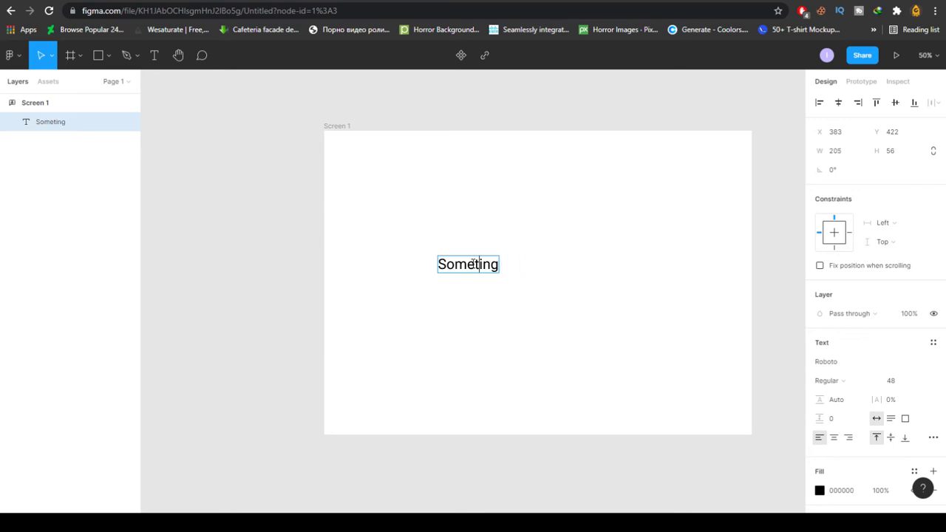
pyautogui.write('h')
pyautogui.press('Escape')
# Step: Select the whole word "Something" and change its font family to Mirza
pyautogui.doubleClick(485, 250)
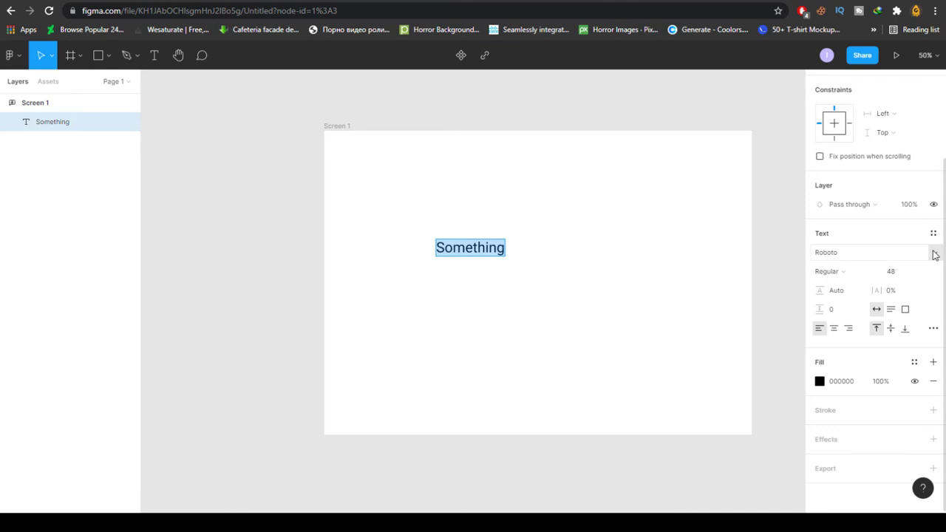
pyautogui.click(935, 253)
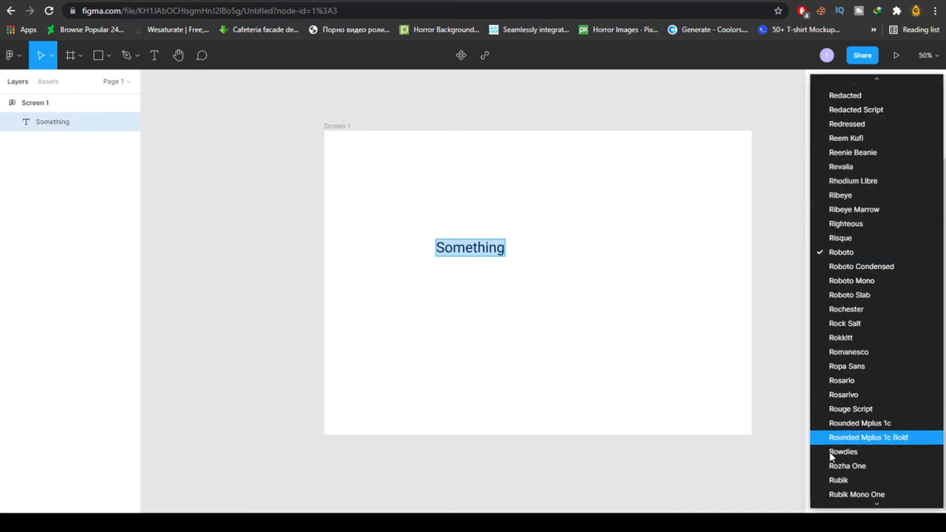
pyautogui.scroll(-20, 851, 394)
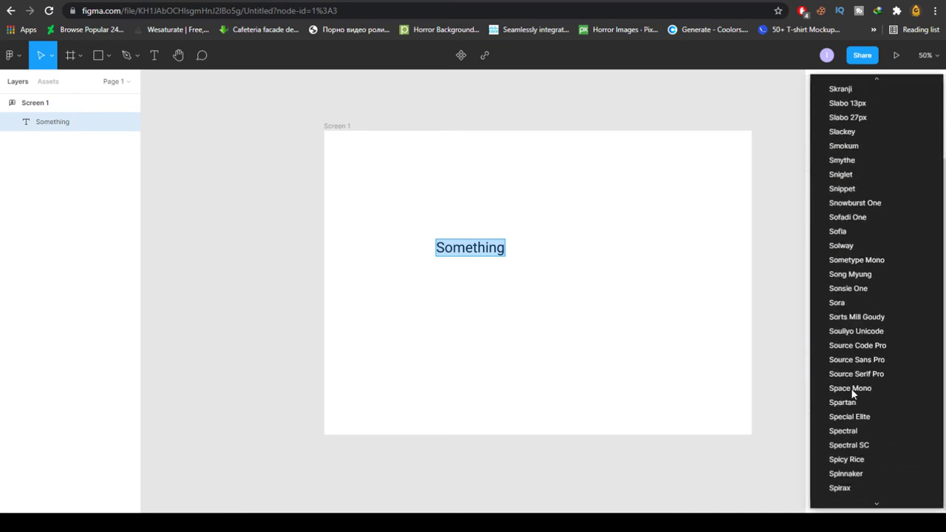
pyautogui.scroll(-20, 852, 392)
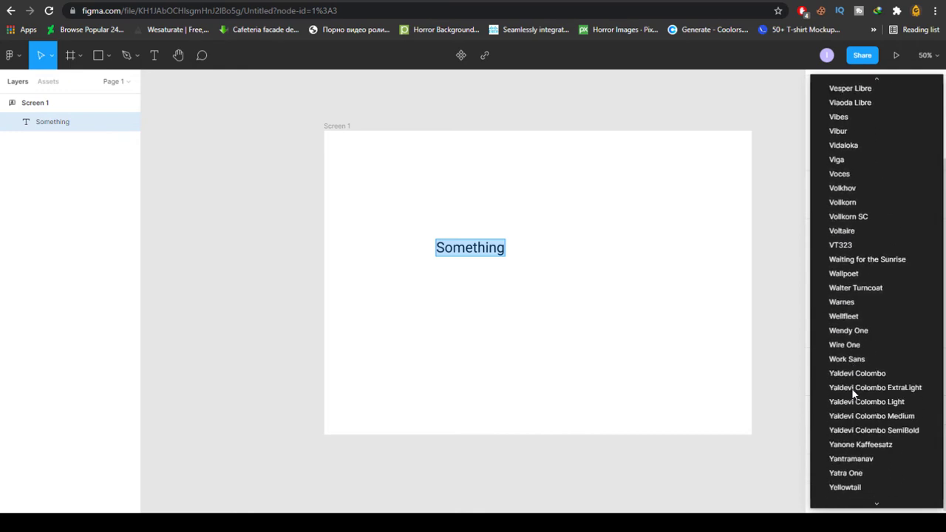
pyautogui.scroll(20, 852, 393)
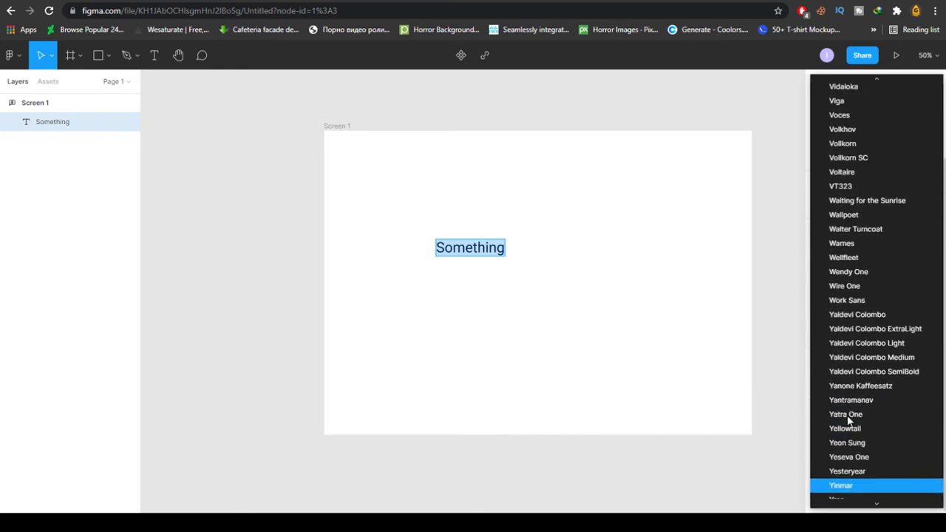
pyautogui.scroll(20, 855, 396)
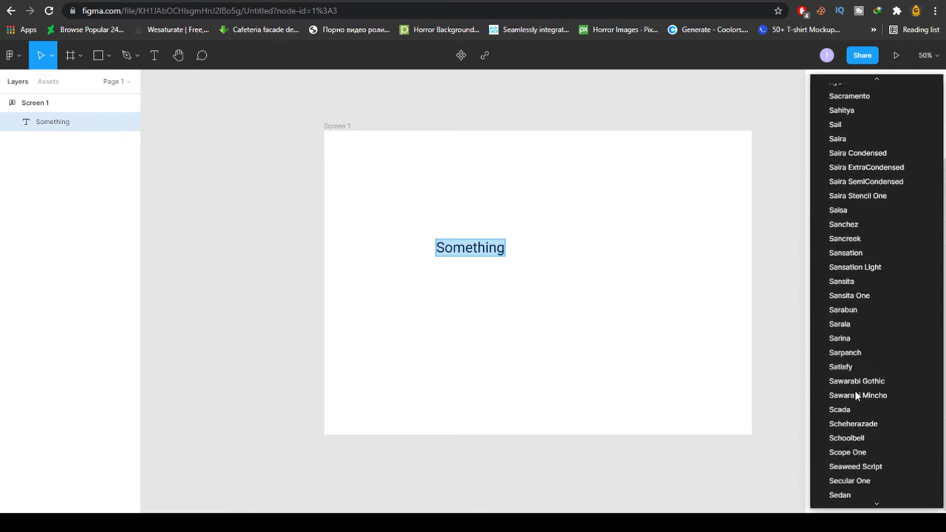
pyautogui.scroll(20, 855, 396)
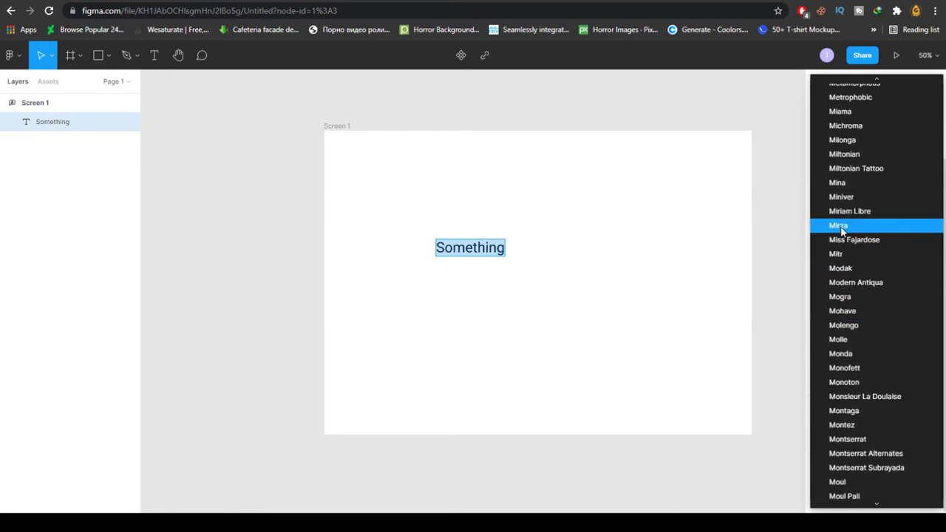
pyautogui.click(834, 226)
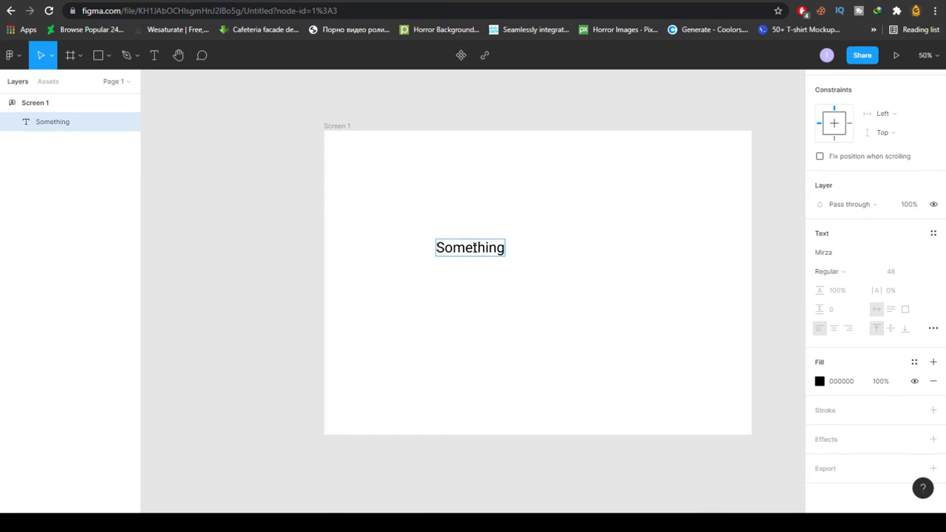
# Step: Change the fill color of the "Something" text to 4F3131
pyautogui.click(474, 246)
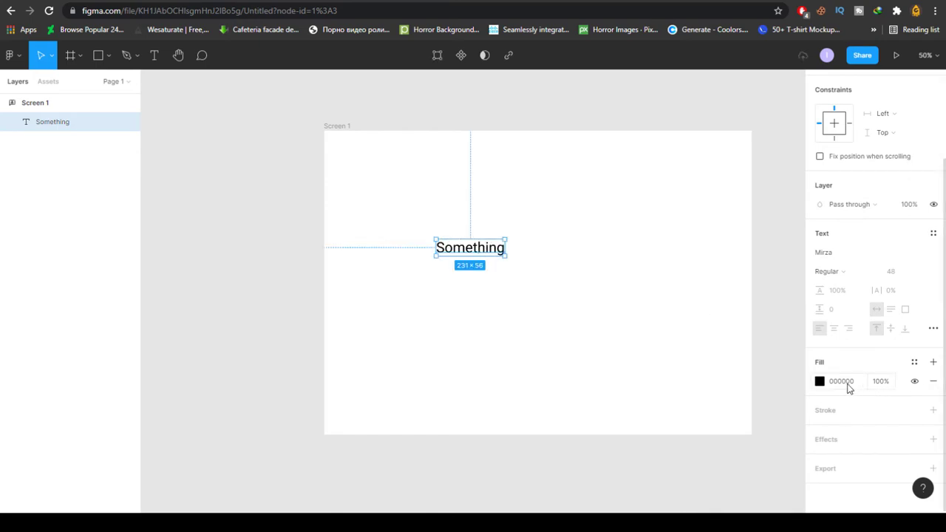
pyautogui.click(820, 381)
pyautogui.click(716, 315)
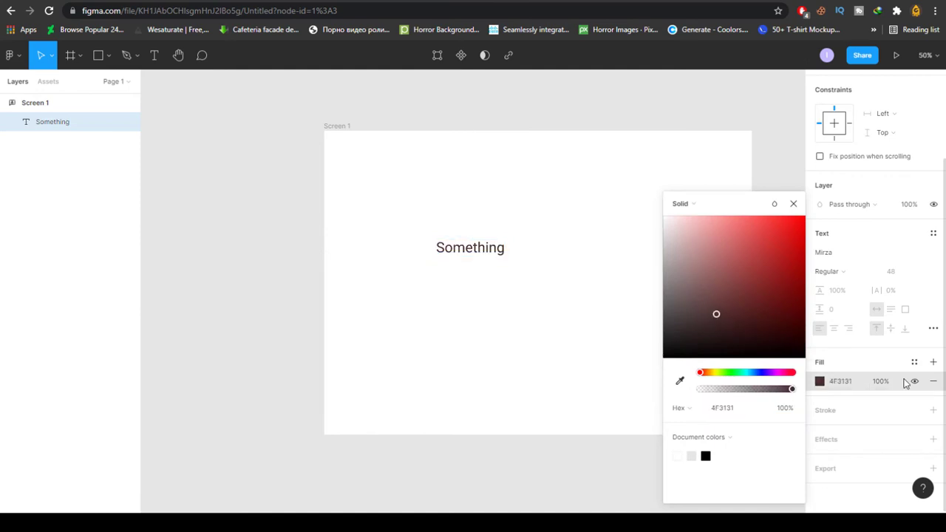
# Step: Set the "Something" text to Bold at font size 96 and place it at about X 217, Y 192
pyautogui.click(828, 272)
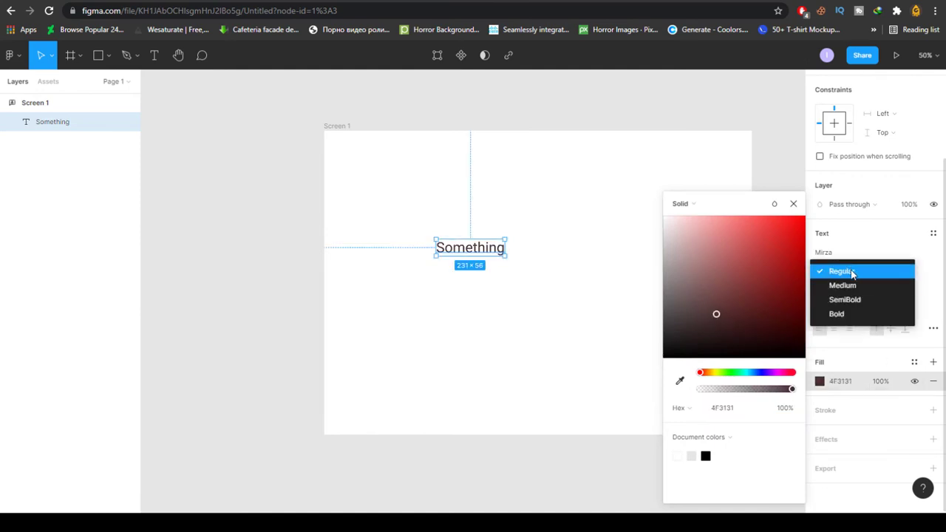
pyautogui.click(832, 313)
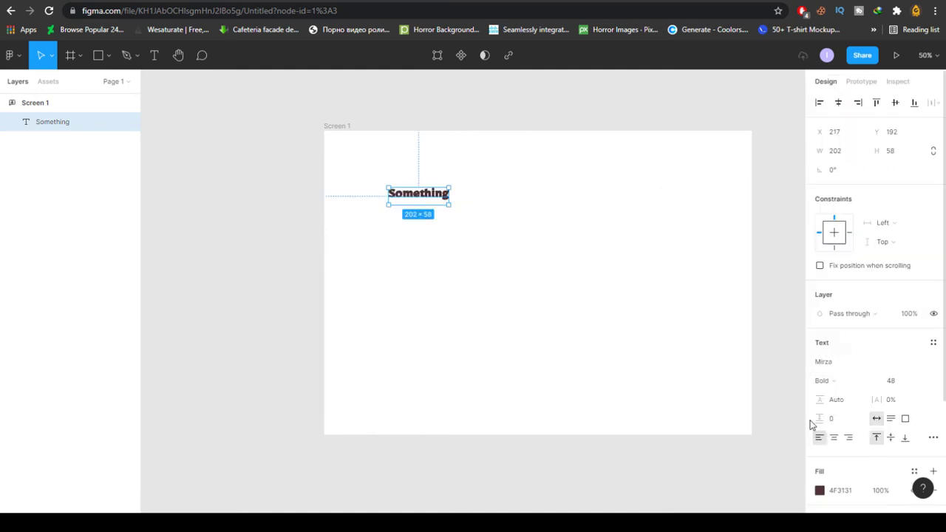
pyautogui.click(920, 382)
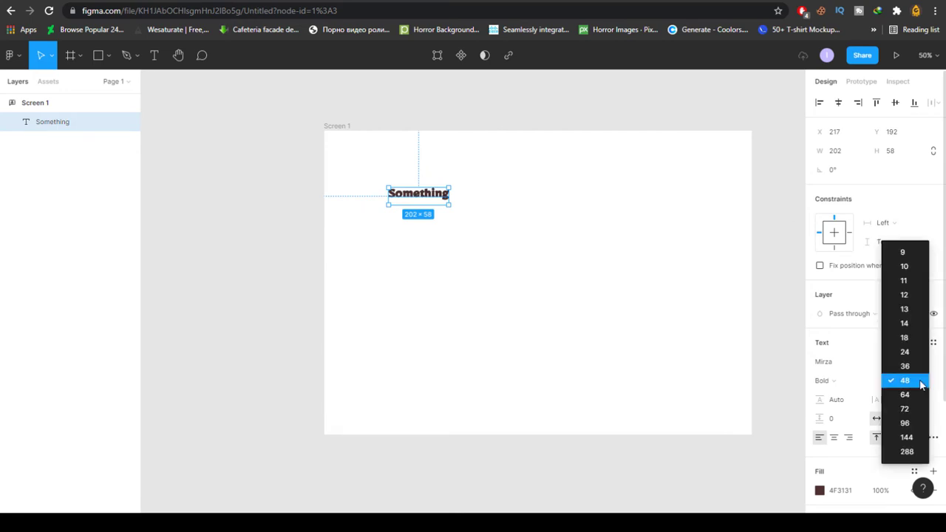
pyautogui.click(908, 423)
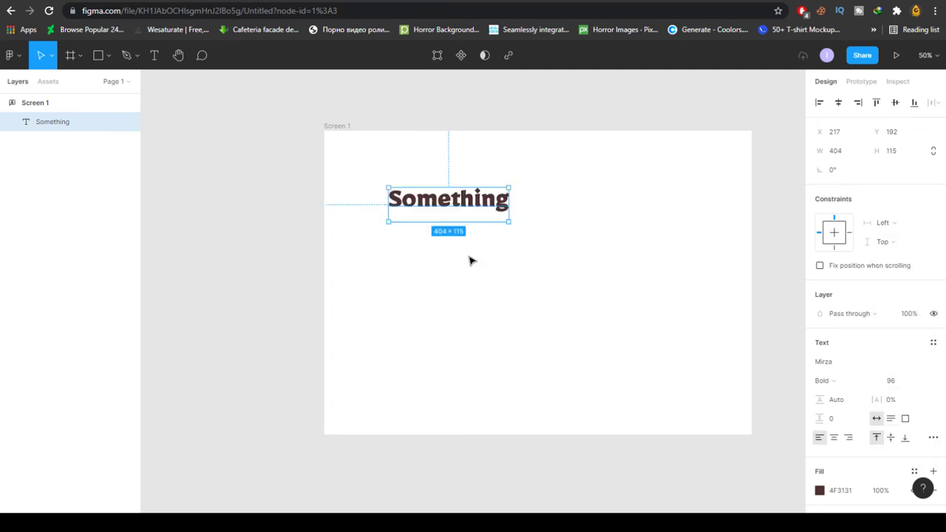
# Step: Add an outside stroke in color 5A1111 to the "Something" text and hide its fill
pyautogui.scroll(-1, 877, 421)
pyautogui.scroll(-3, 877, 426)
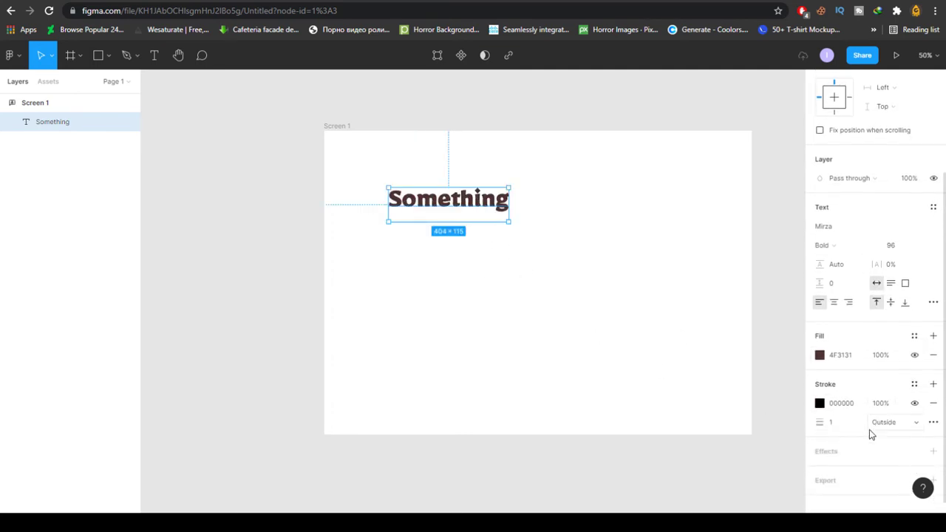
pyautogui.click(820, 392)
pyautogui.moveTo(764, 322)
pyautogui.mouseDown()
pyautogui.moveTo(722, 237)
pyautogui.moveTo(783, 293)
pyautogui.moveTo(778, 307)
pyautogui.mouseUp()
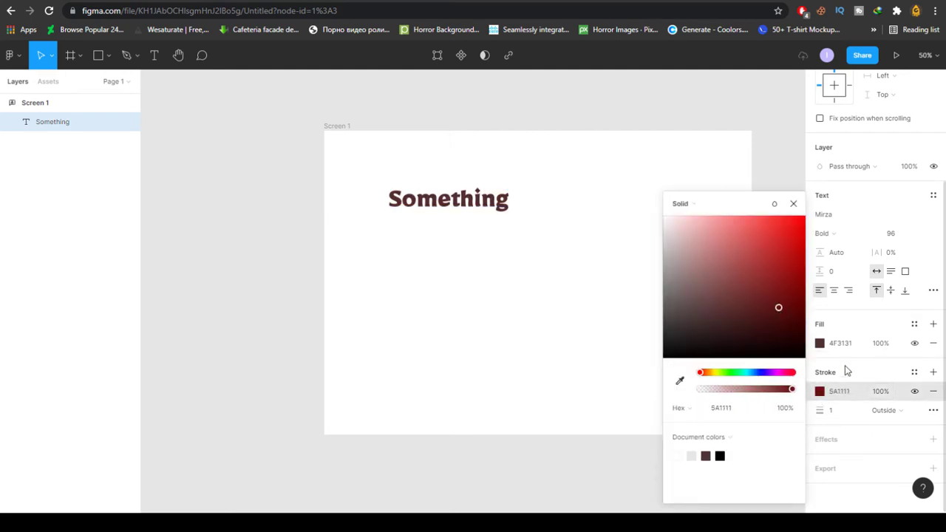
pyautogui.click(915, 345)
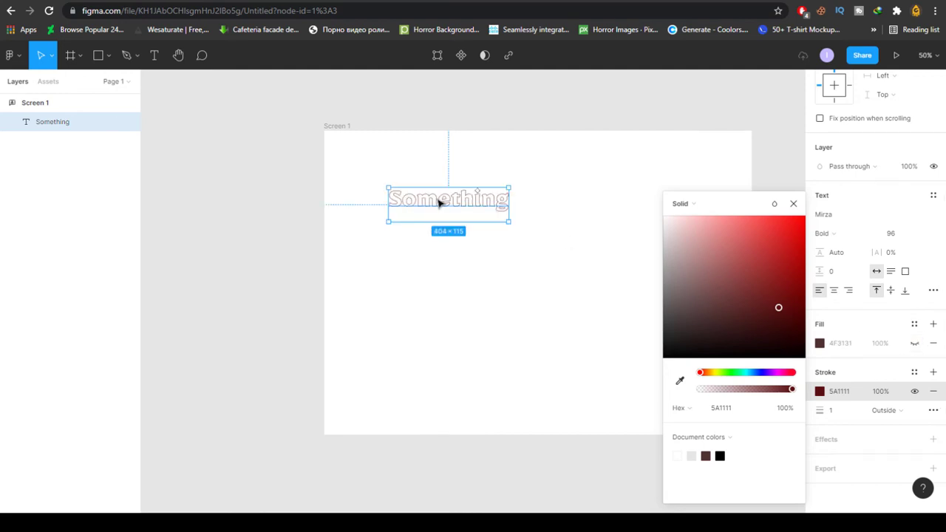
# Step: Move the outlined text down to about the frame's mid-height and add a drop shadow effect to it
pyautogui.moveTo(438, 200); pyautogui.dragTo(437, 268)
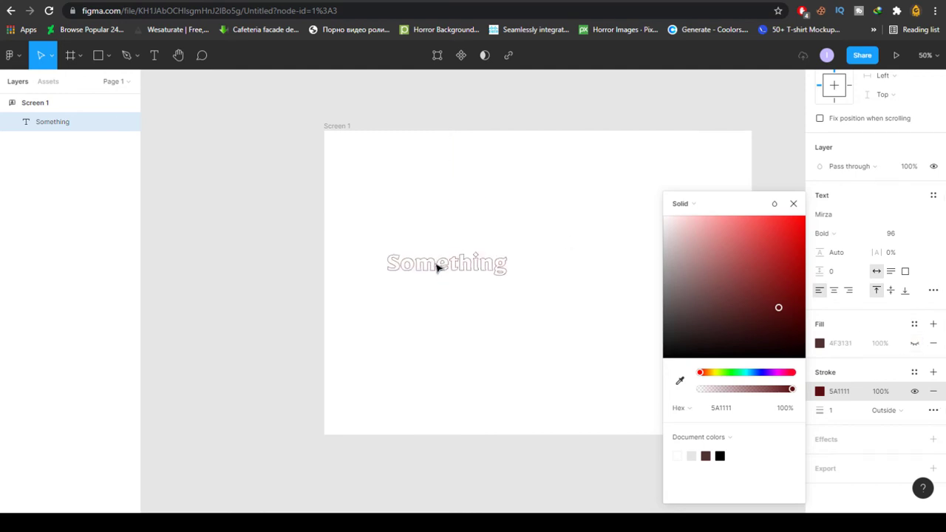
pyautogui.click(830, 442)
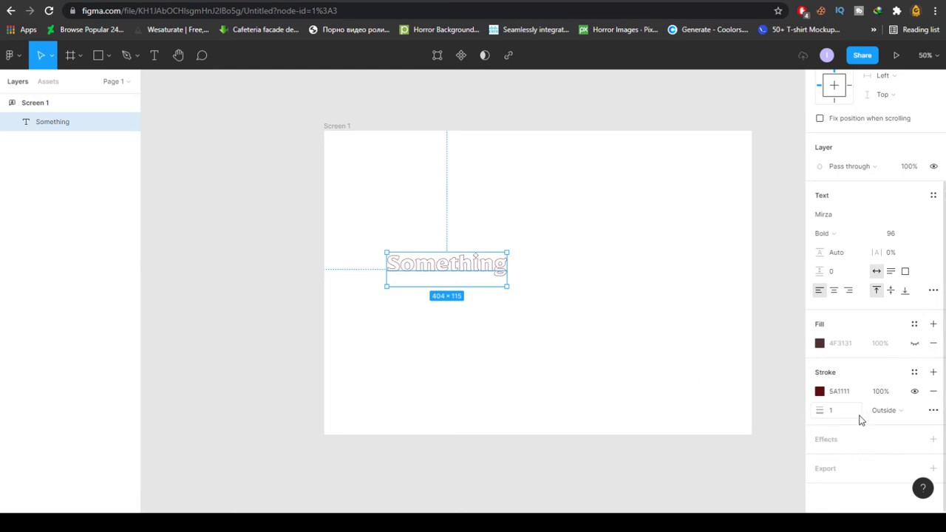
pyautogui.click(841, 442)
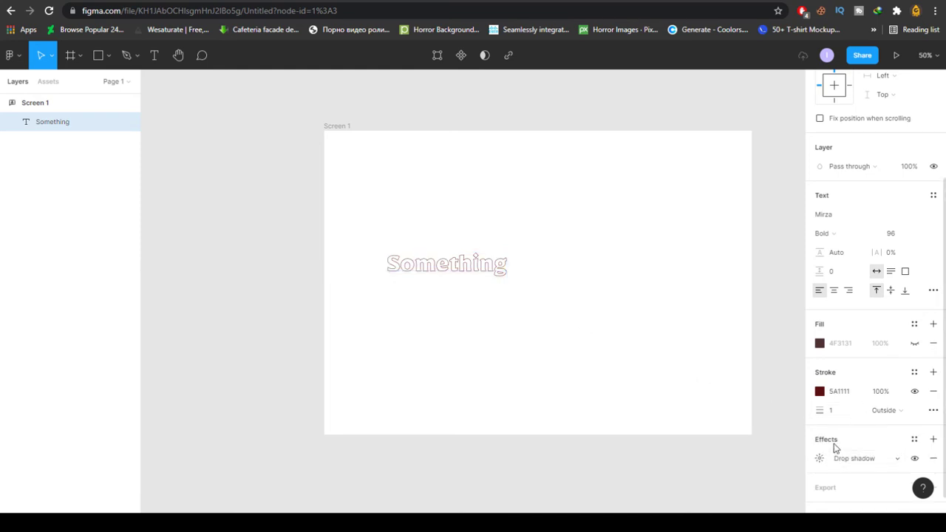
pyautogui.click(446, 272)
pyautogui.moveTo(446, 272); pyautogui.dragTo(445, 251)
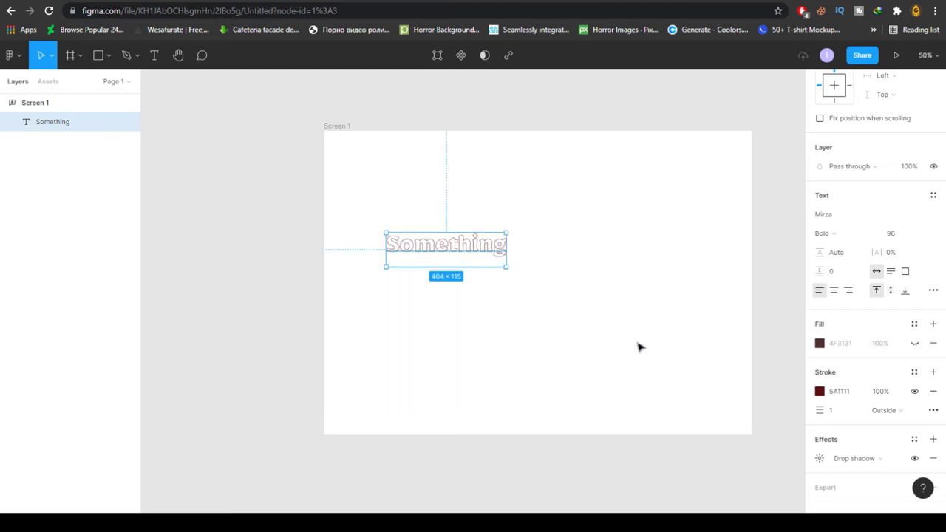
pyautogui.scroll(-1, 640, 347)
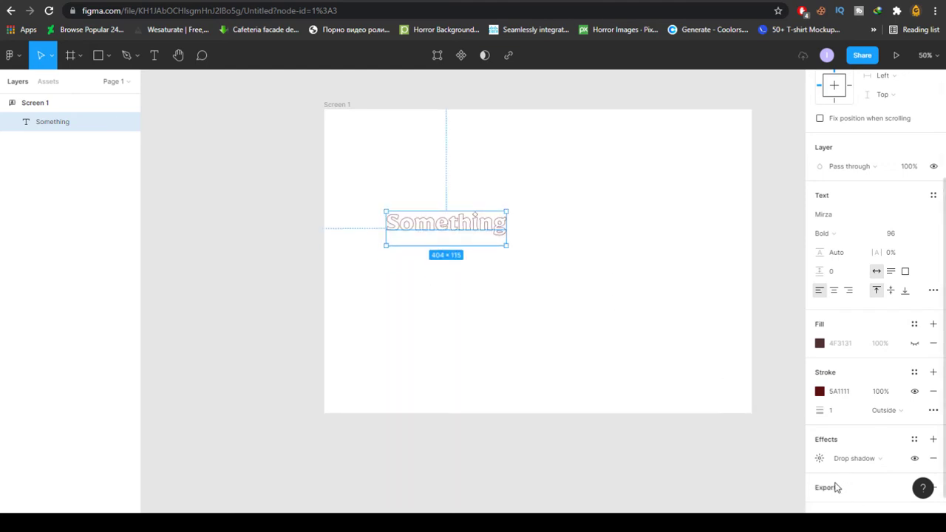
pyautogui.scroll(1, 840, 486)
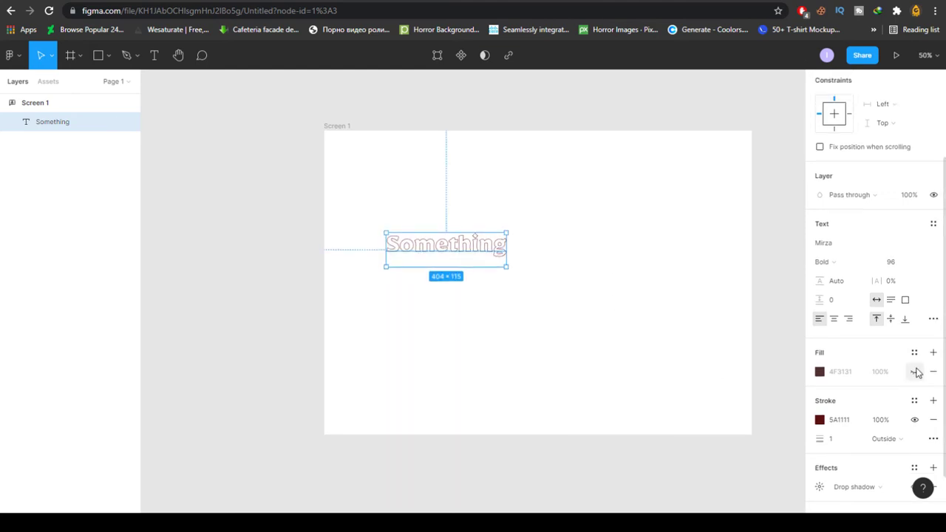
# Step: Show the fill of the "Something" text again and remove its stroke and drop shadow
pyautogui.click(916, 371)
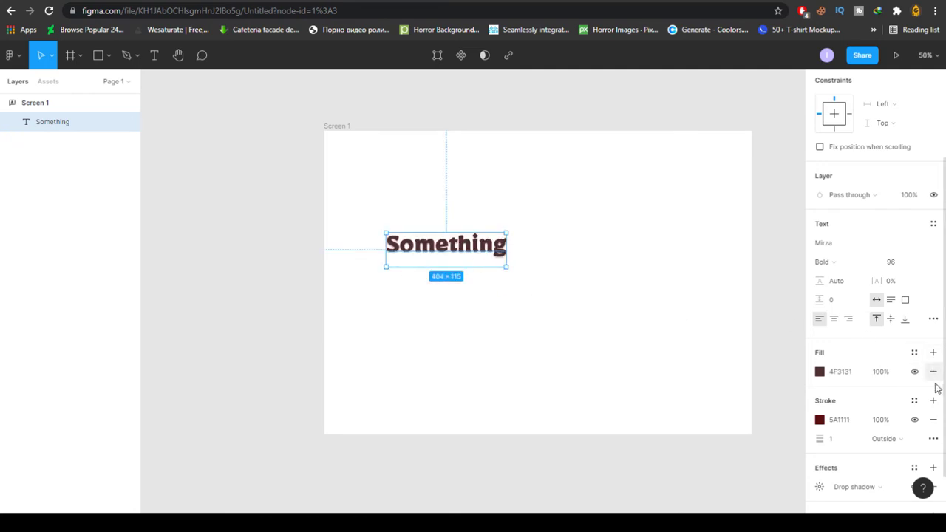
pyautogui.click(933, 420)
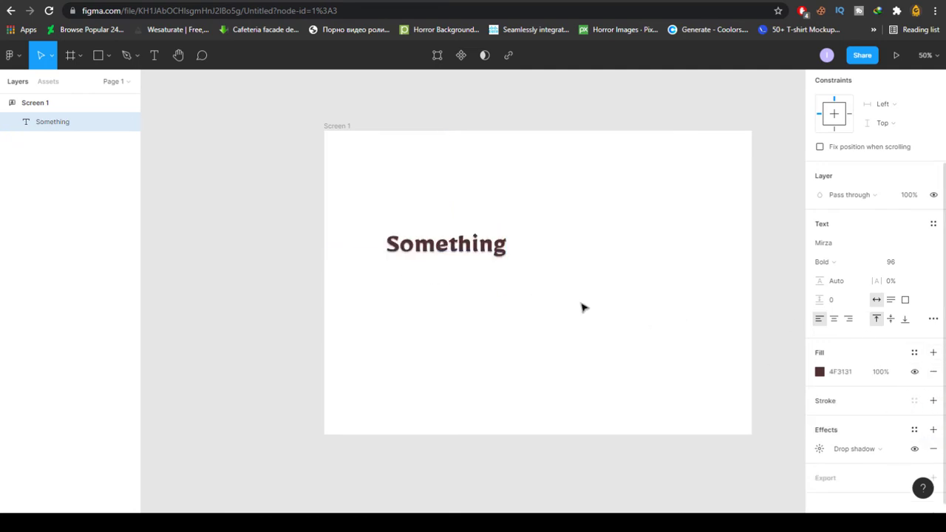
pyautogui.moveTo(467, 246); pyautogui.dragTo(506, 231)
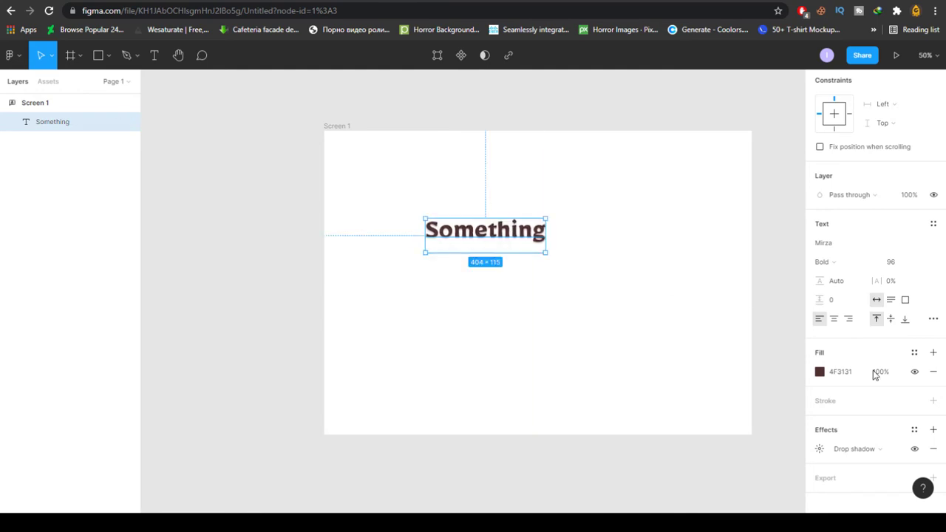
pyautogui.click(934, 448)
# Step: Move the "Something" text slightly down and left within Screen 1 and set its horizontal alignment to right after trying center
pyautogui.moveTo(512, 239); pyautogui.dragTo(493, 277)
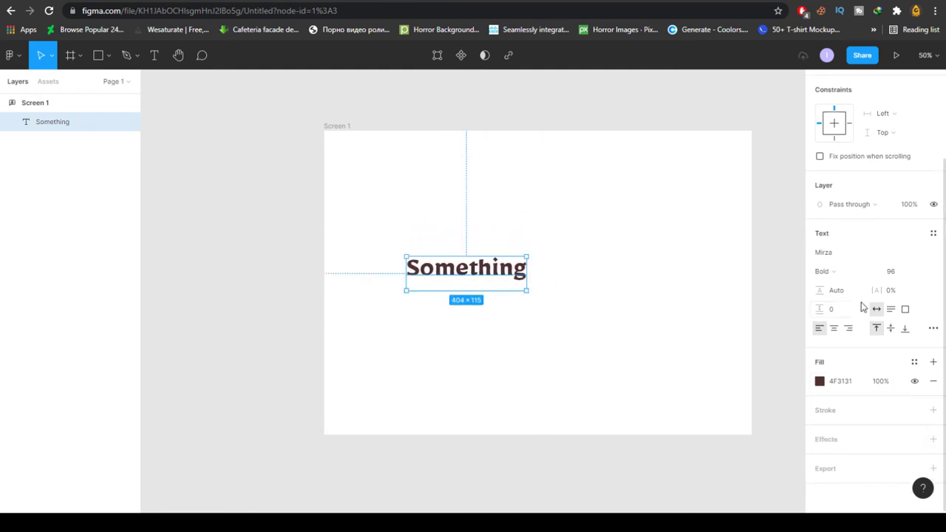
pyautogui.click(834, 330)
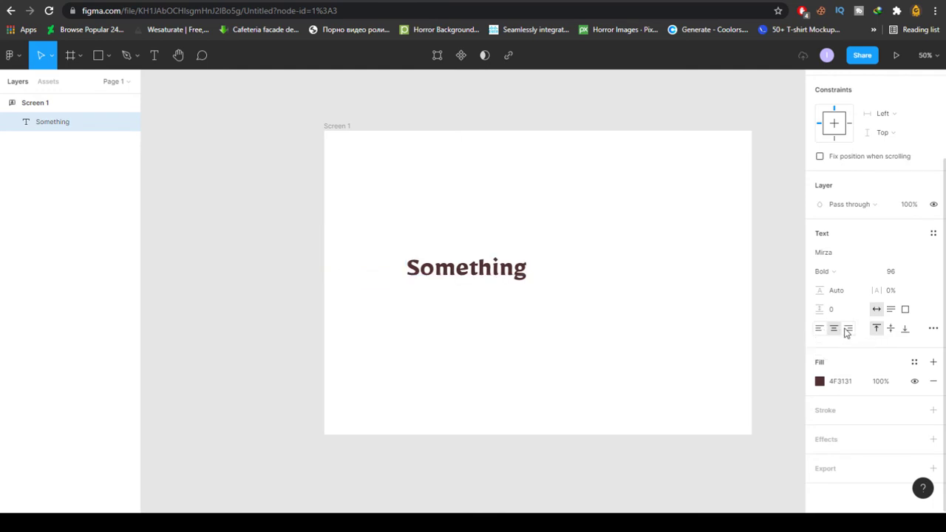
pyautogui.click(847, 330)
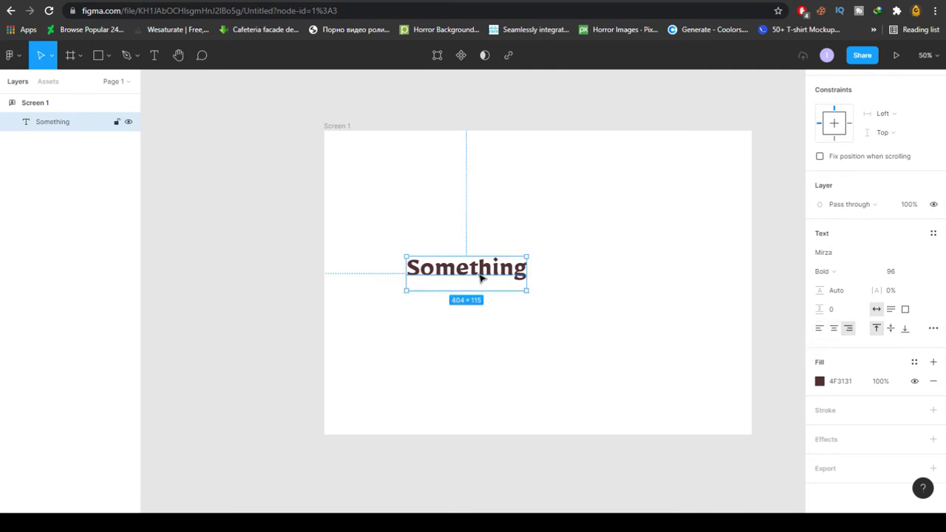
# Step: Widen the "Something" text box to about 816 and set its horizontal alignment to center after trying left
pyautogui.moveTo(527, 274); pyautogui.dragTo(648, 292)
pyautogui.doubleClick(585, 275)
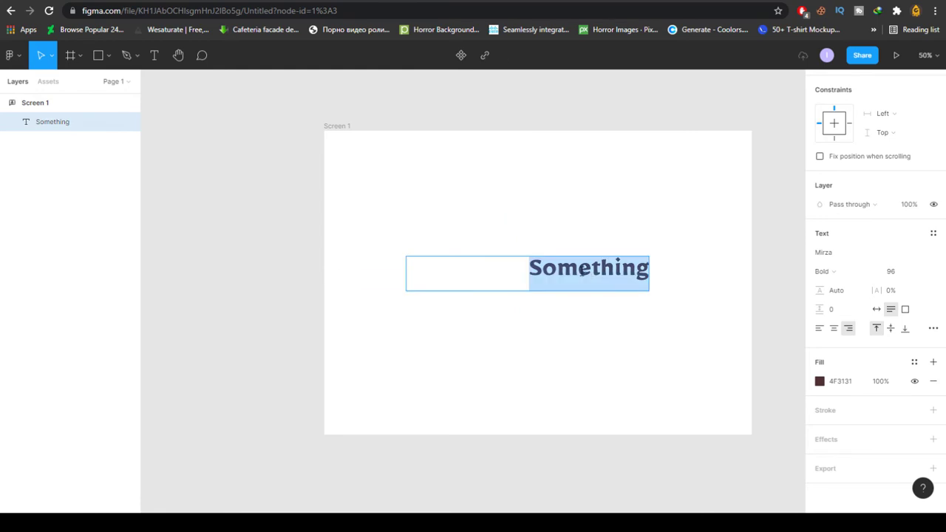
pyautogui.click(819, 328)
pyautogui.click(529, 273)
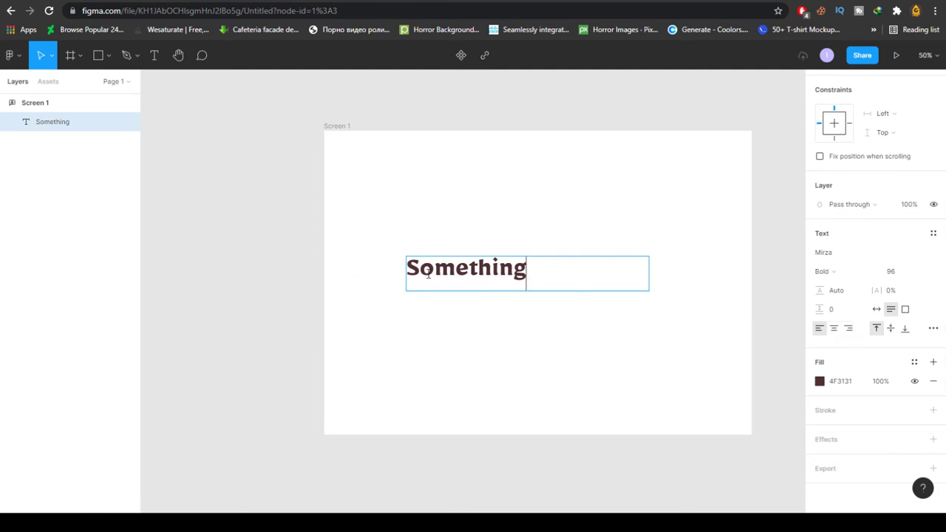
pyautogui.moveTo(526, 272); pyautogui.dragTo(422, 280)
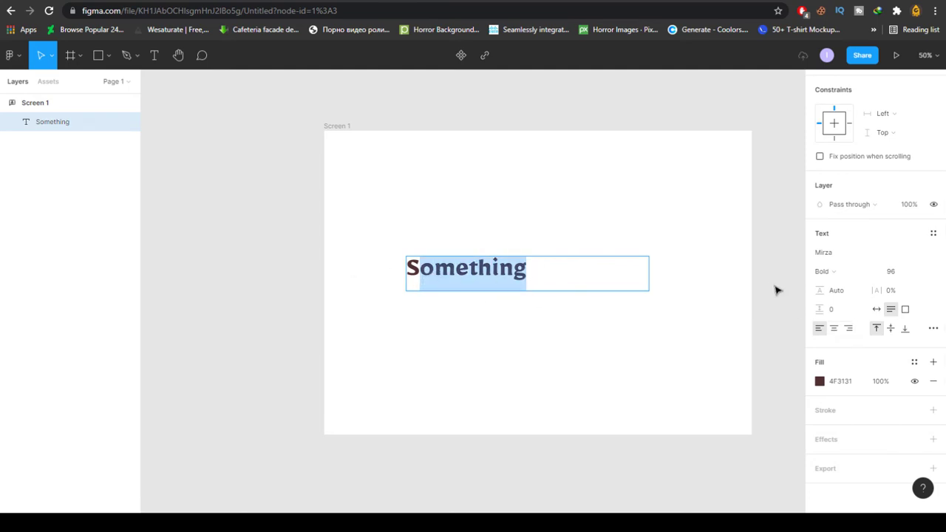
pyautogui.click(833, 330)
pyautogui.press('Escape')
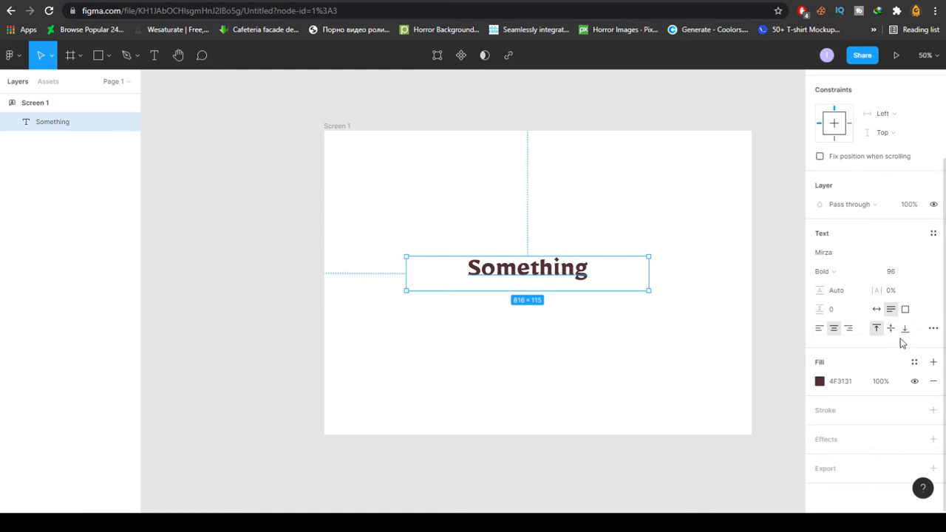
# Step: Enlarge the text box to about 940 × 490 and set its vertical alignment to top after trying middle and bottom
pyautogui.hotkey('ctrl', 'z')
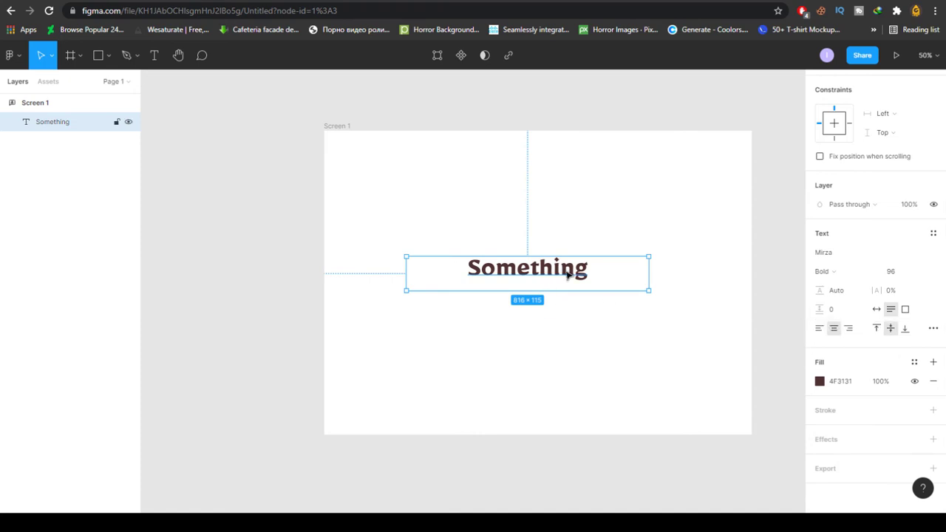
pyautogui.moveTo(648, 290); pyautogui.dragTo(685, 402)
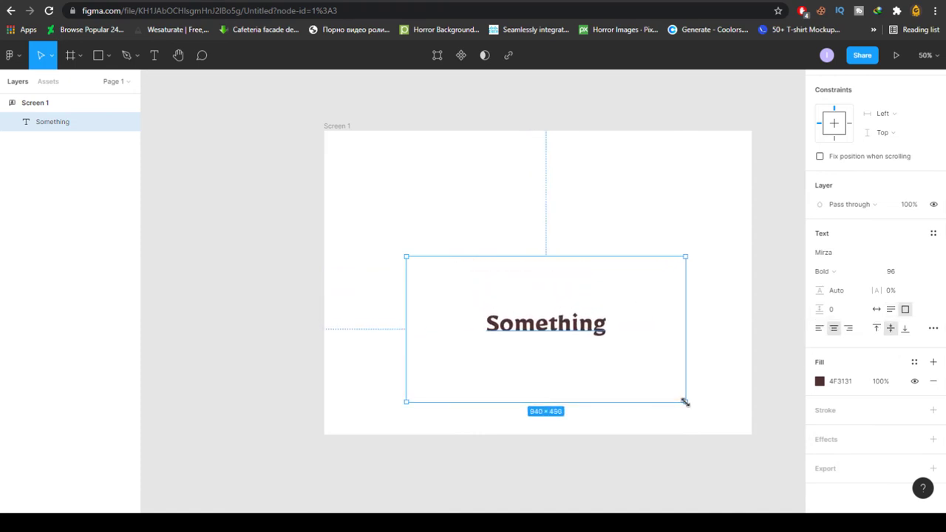
pyautogui.click(903, 329)
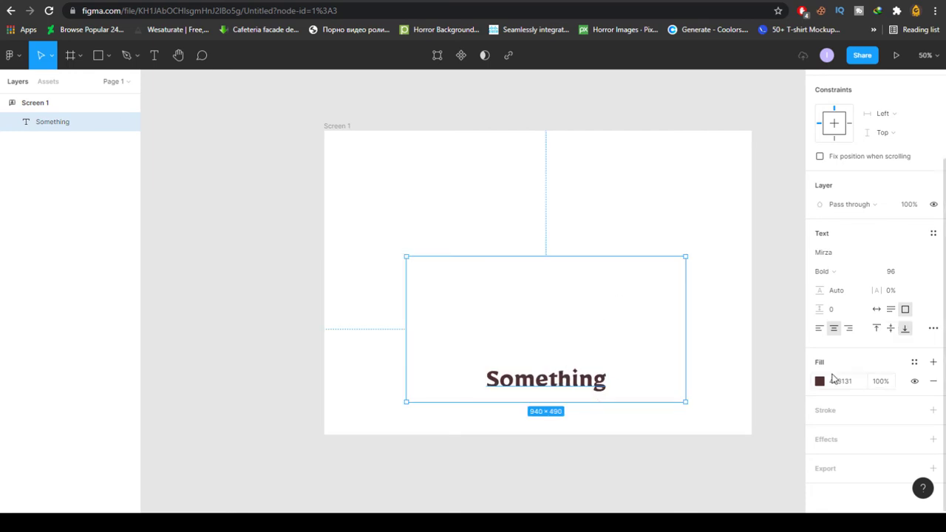
pyautogui.click(889, 330)
pyautogui.click(876, 329)
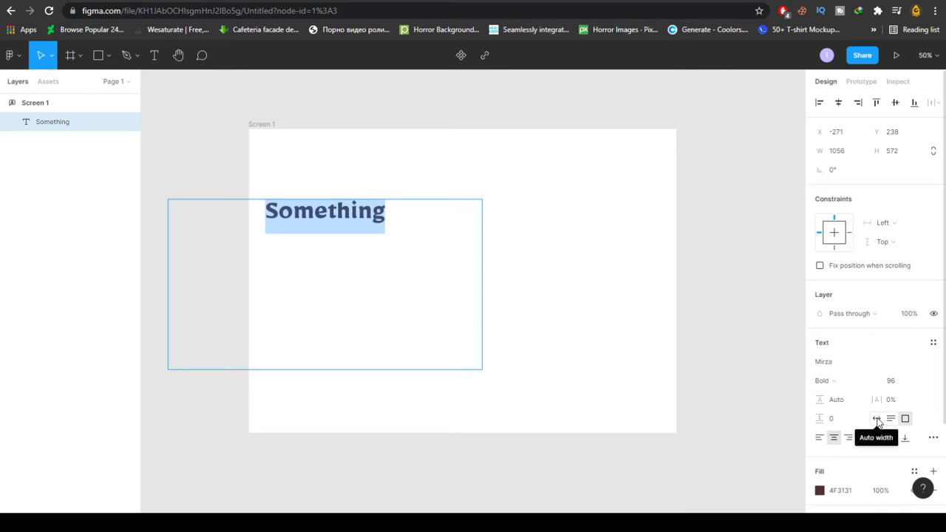
# Step: Set the "Something" text to auto width and extend it to read "Something is going to happen"
pyautogui.click(877, 419)
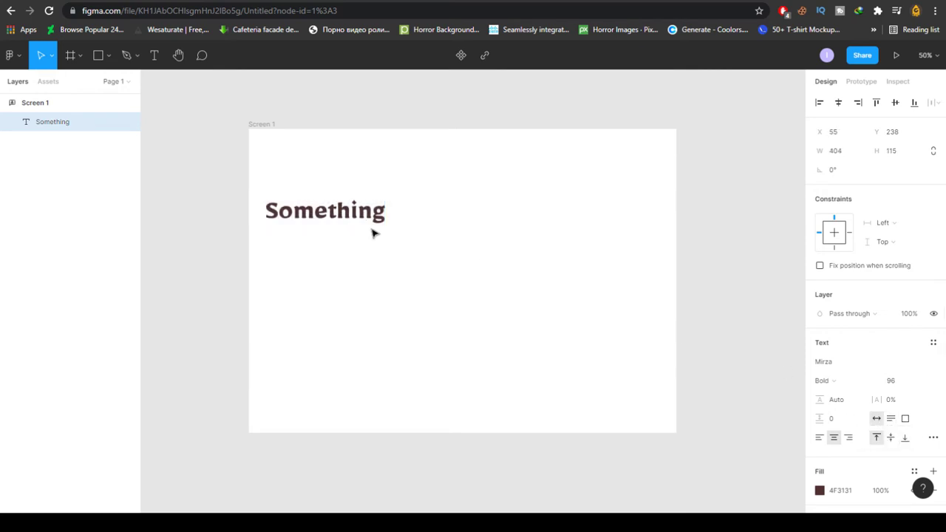
pyautogui.doubleClick(357, 212)
pyautogui.click(372, 213)
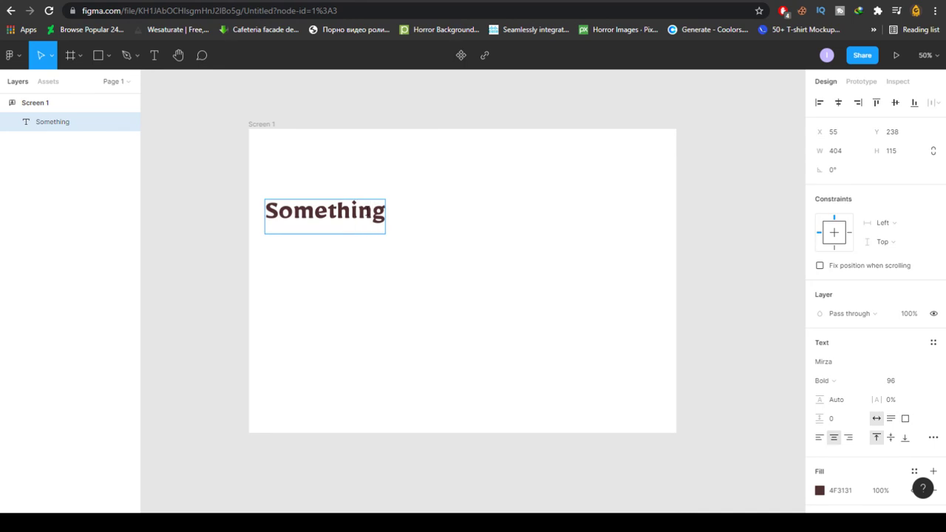
pyautogui.write('is ')
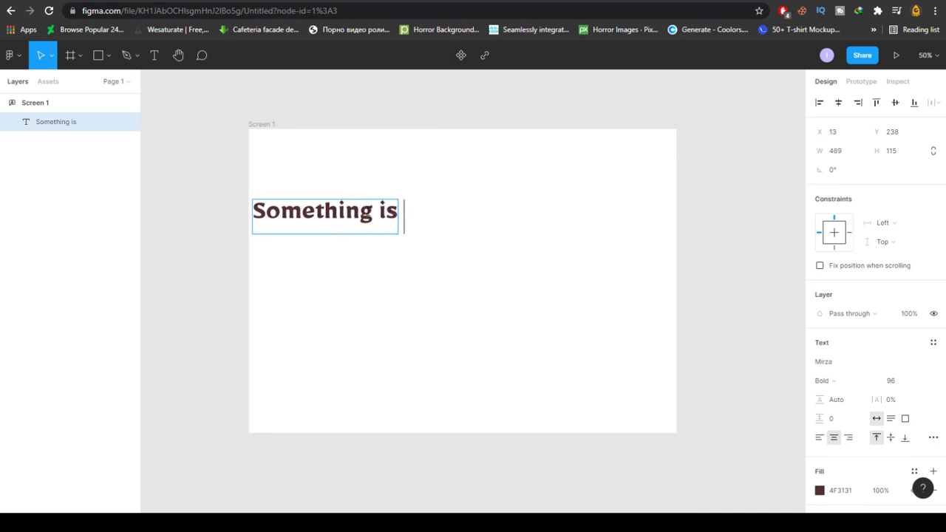
pyautogui.write('going to ')
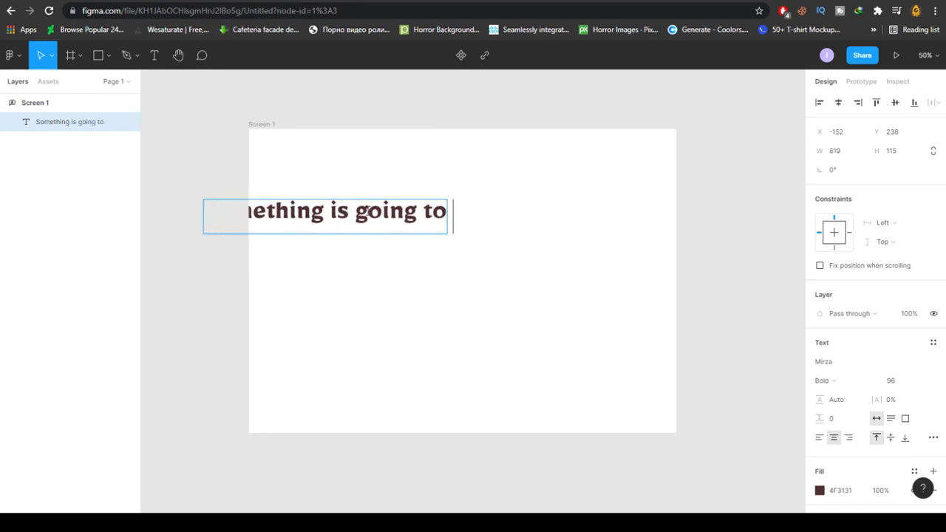
pyautogui.write('happen')
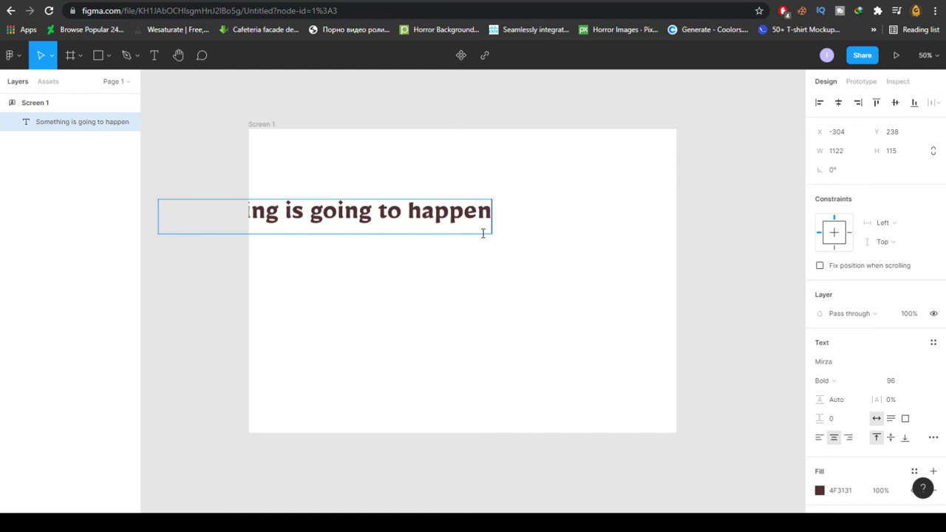
pyautogui.press('Escape')
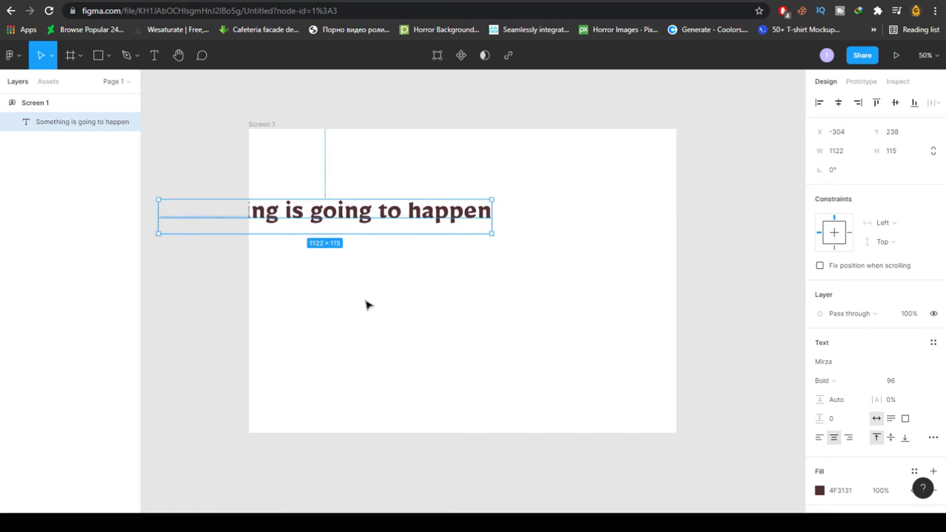
# Step: Duplicate the text lower in Screen 1 and shorten the copy to "Something"
pyautogui.moveTo(359, 212); pyautogui.dragTo(415, 339)
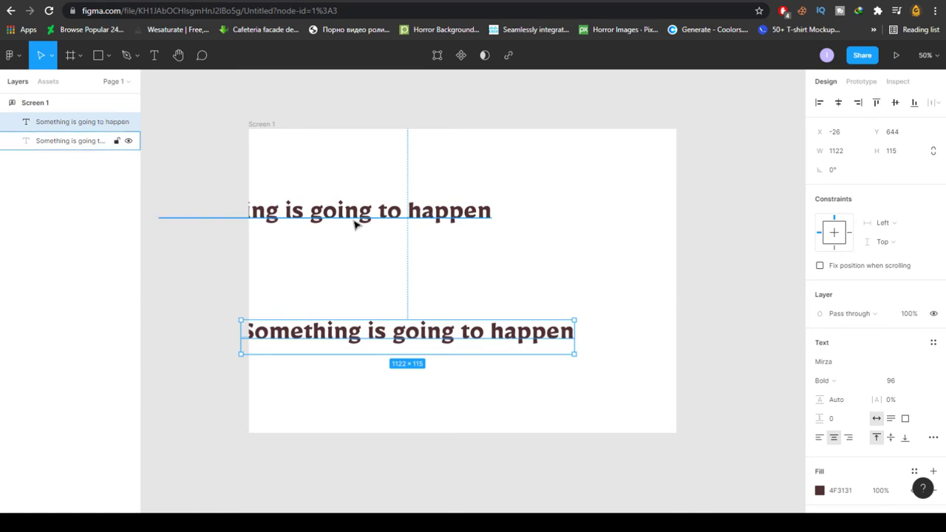
pyautogui.doubleClick(412, 334)
pyautogui.click(474, 339)
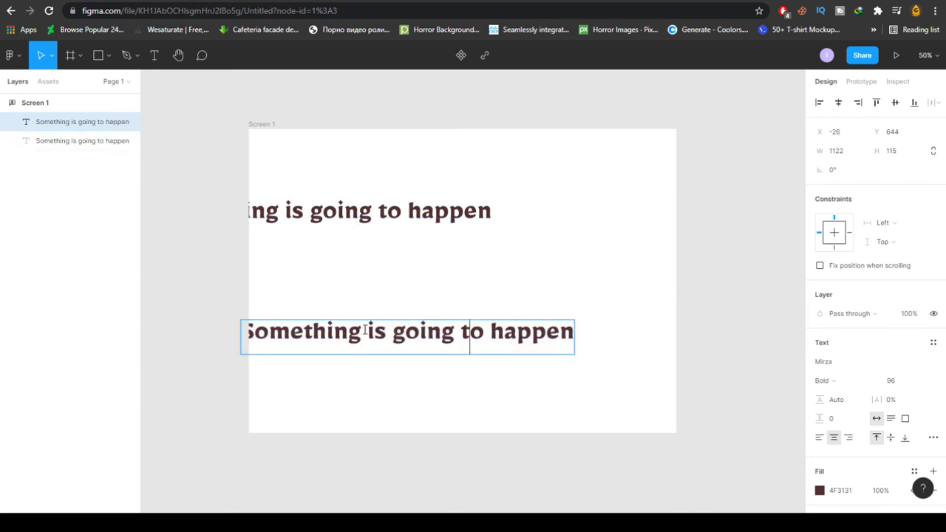
pyautogui.moveTo(360, 330); pyautogui.dragTo(756, 374)
pyautogui.press('BackSpace')
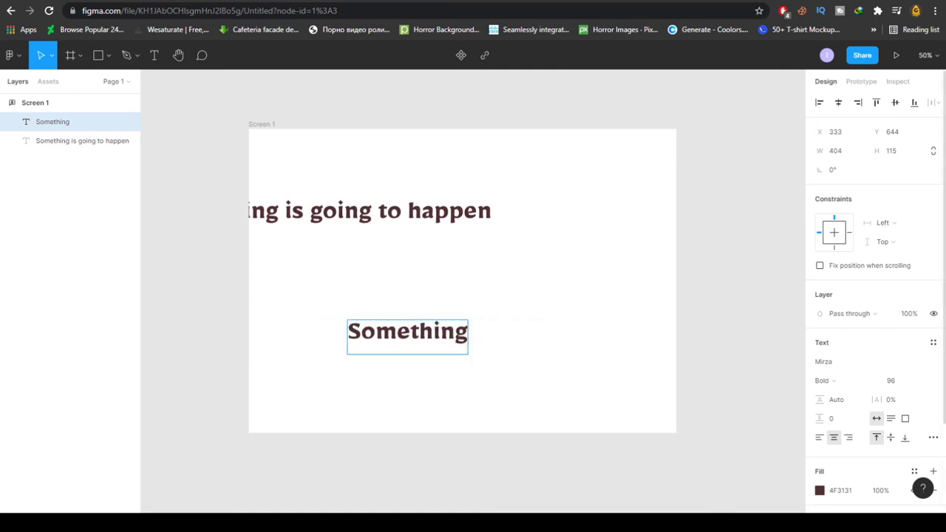
# Step: Set the lower copy to auto height and extend it to "Something is going to happen" so it wraps
pyautogui.click(890, 419)
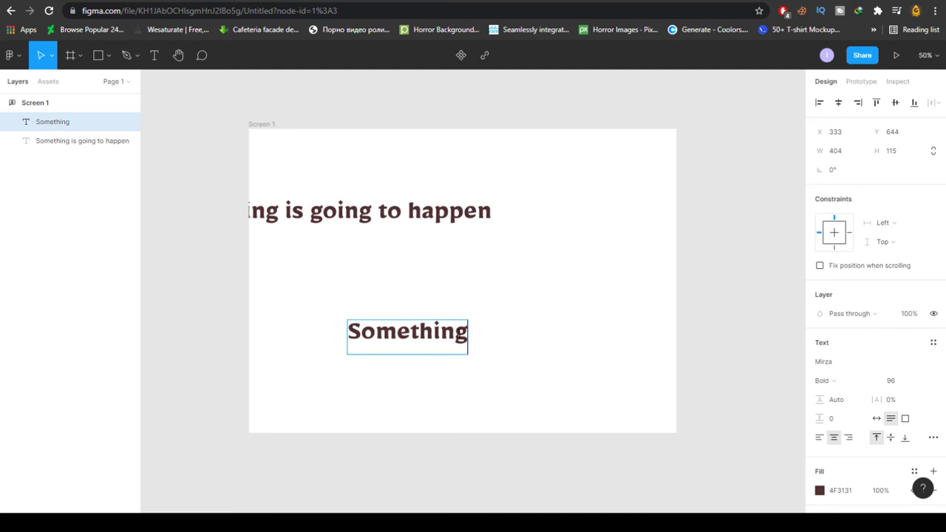
pyautogui.write('is g')
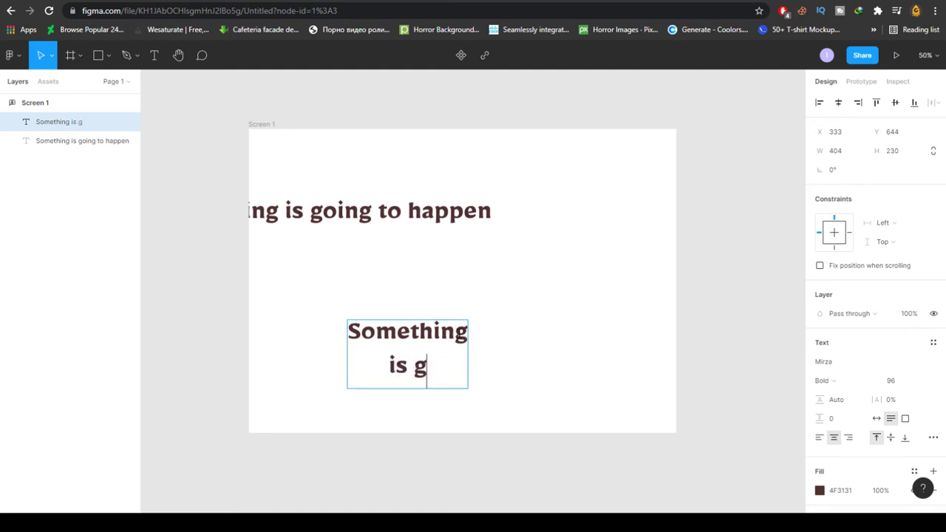
pyautogui.write('oing to ha')
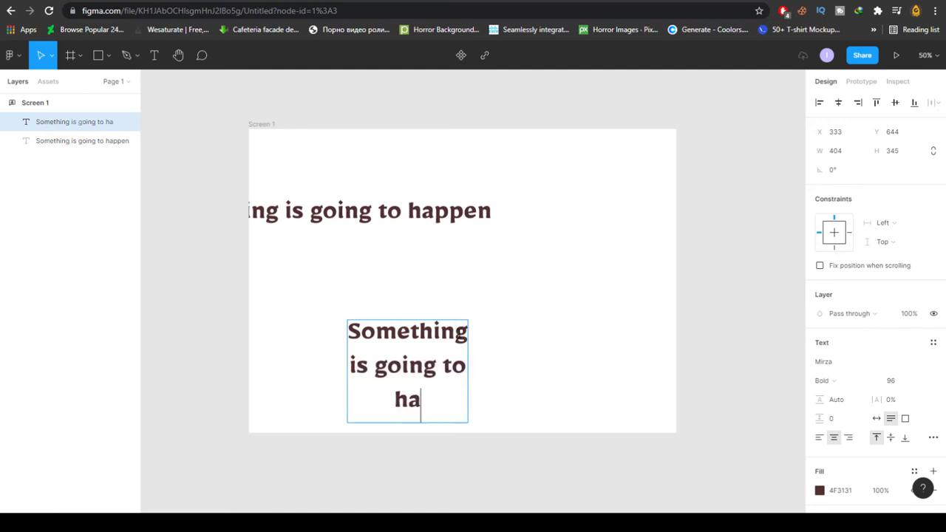
pyautogui.write('ppen')
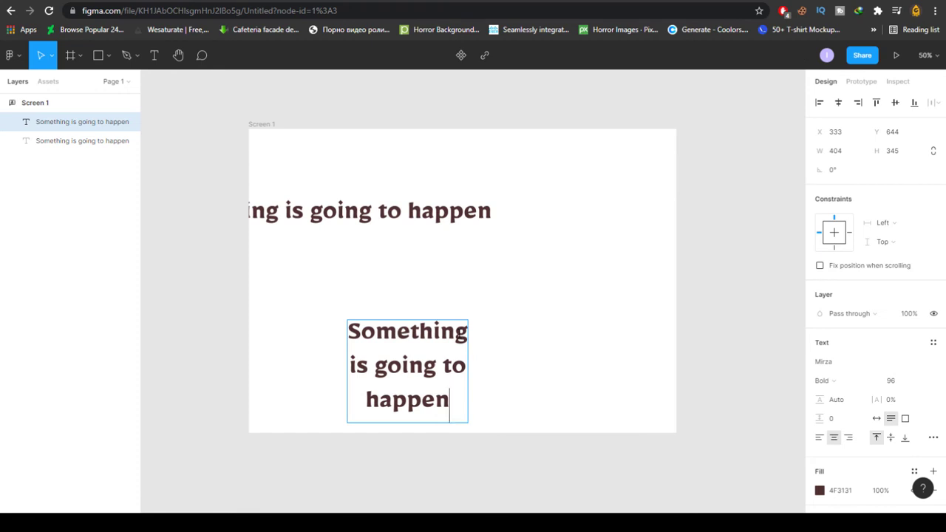
pyautogui.press('Escape')
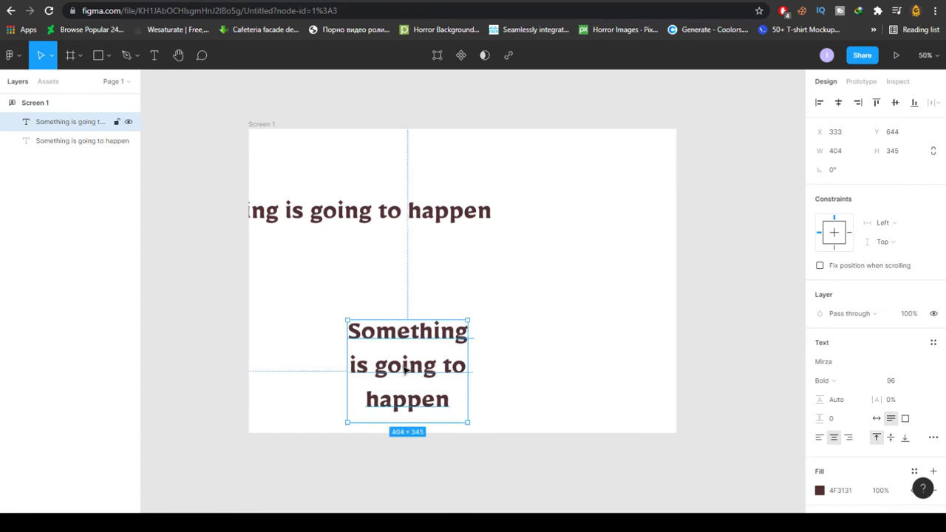
# Step: Move the three-line copy to the right half of Screen 1 and the one-line text fully inside the frame's upper part
pyautogui.moveTo(405, 369); pyautogui.dragTo(546, 329)
pyautogui.click(361, 216)
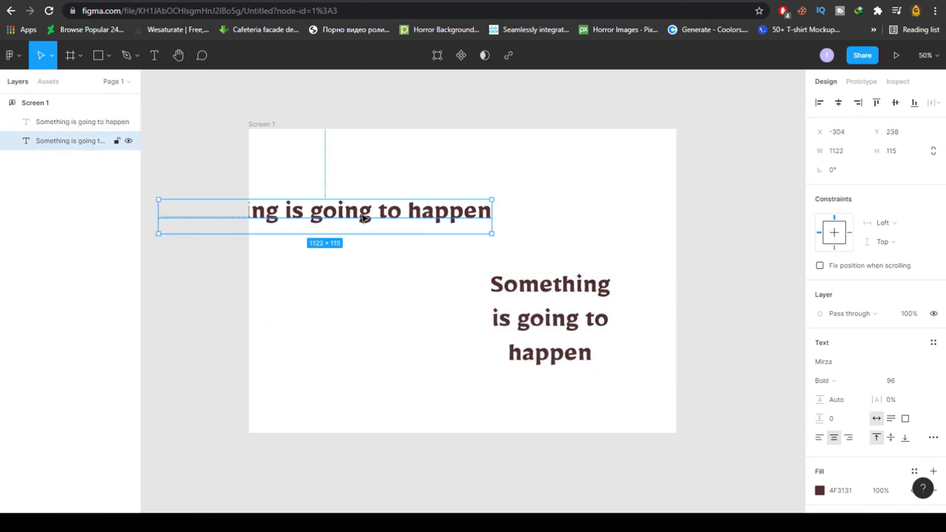
pyautogui.moveTo(364, 216); pyautogui.dragTo(470, 201)
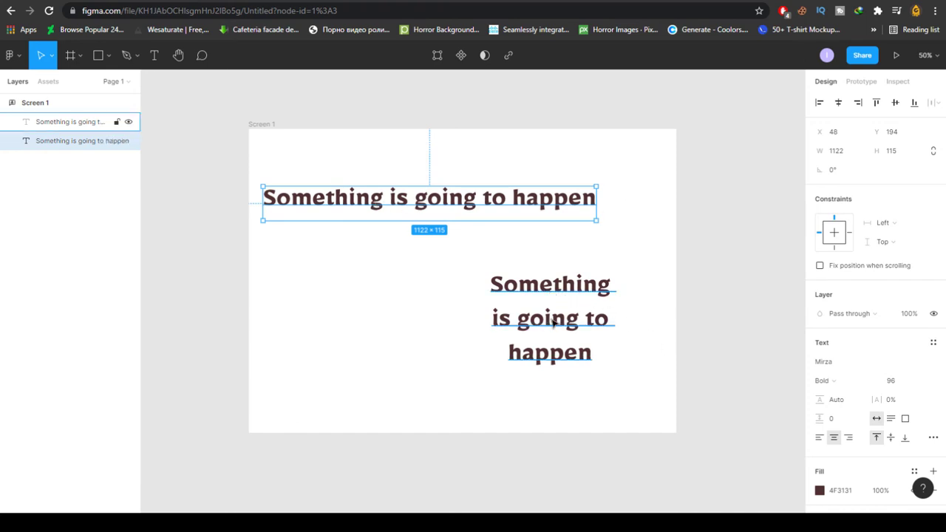
# Step: Remove the three-line copy of the text from Screen 1
pyautogui.click(549, 290)
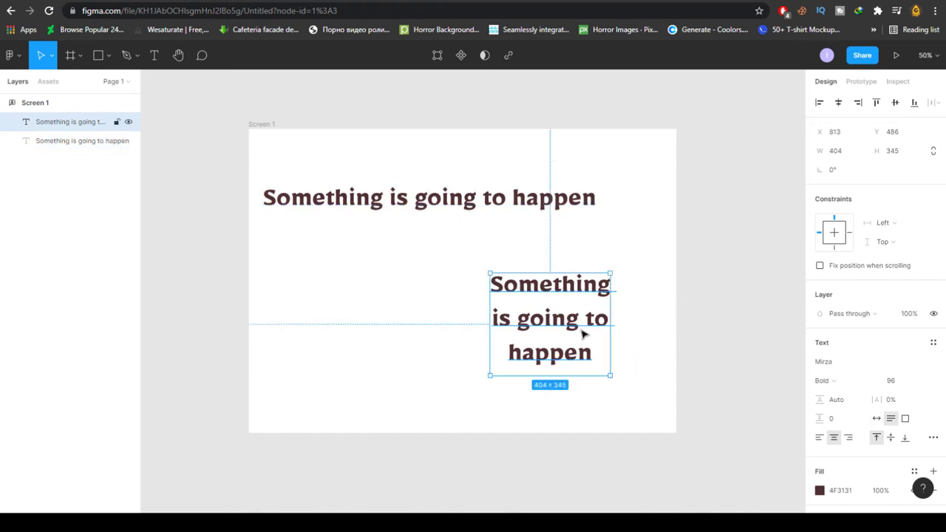
pyautogui.hotkey('ctrl', 'z')
pyautogui.hotkey('ctrl', 'z')
pyautogui.hotkey('ctrl', 'z')
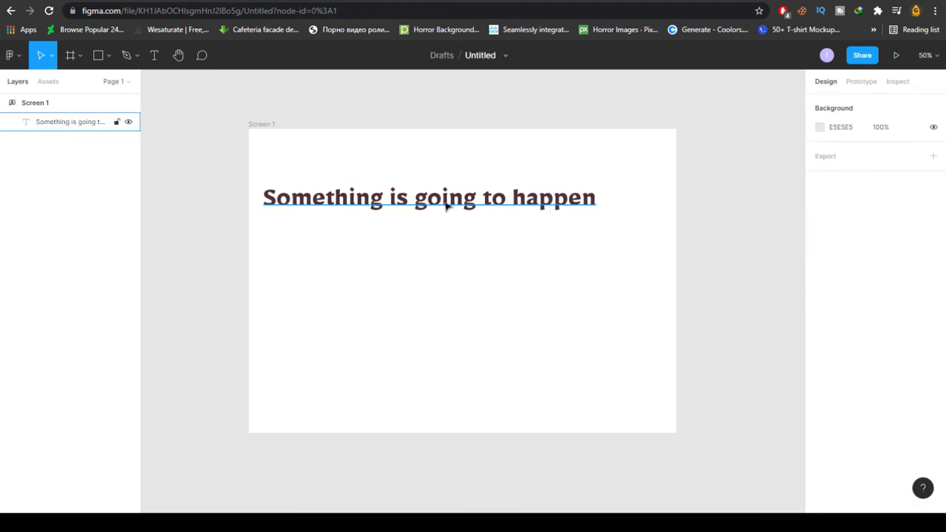
# Step: Activate the Comment tool to leave a comment on Screen 1
pyautogui.click(203, 56)
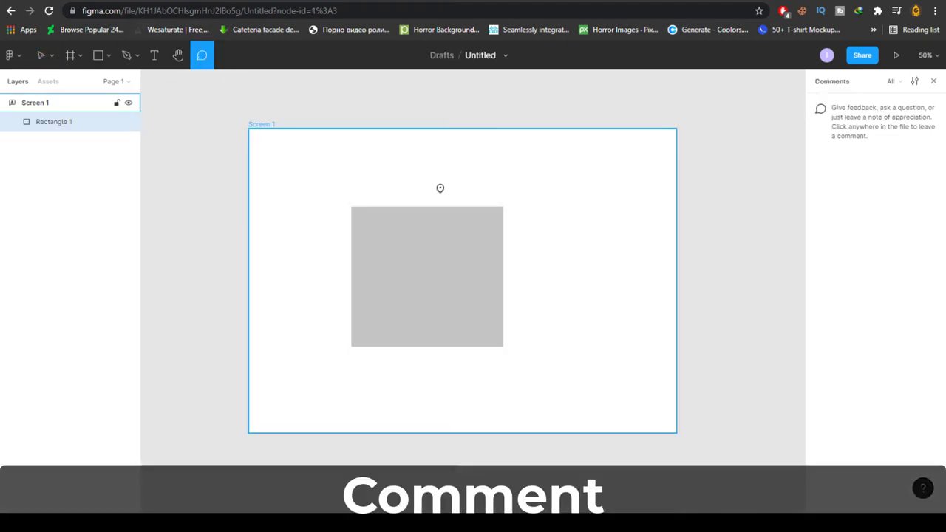
# Step: Post the comment "Its good" on the grey rectangle, move its marker lower within the rectangle, and open the comment
pyautogui.click(467, 249)
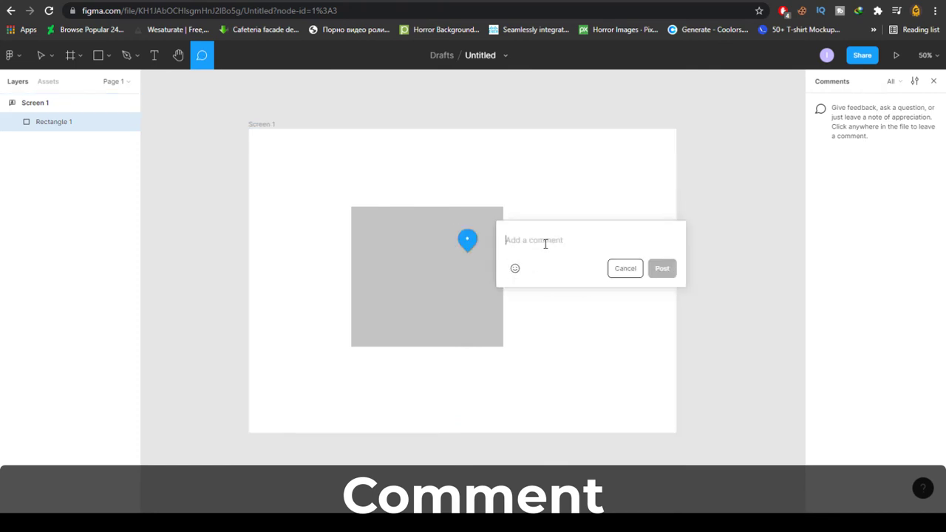
pyautogui.write('ы')
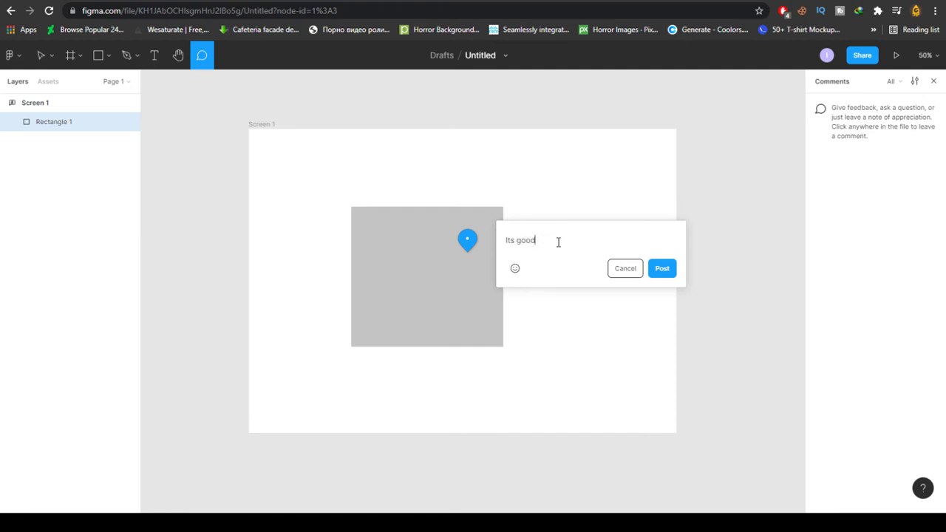
pyautogui.click(660, 270)
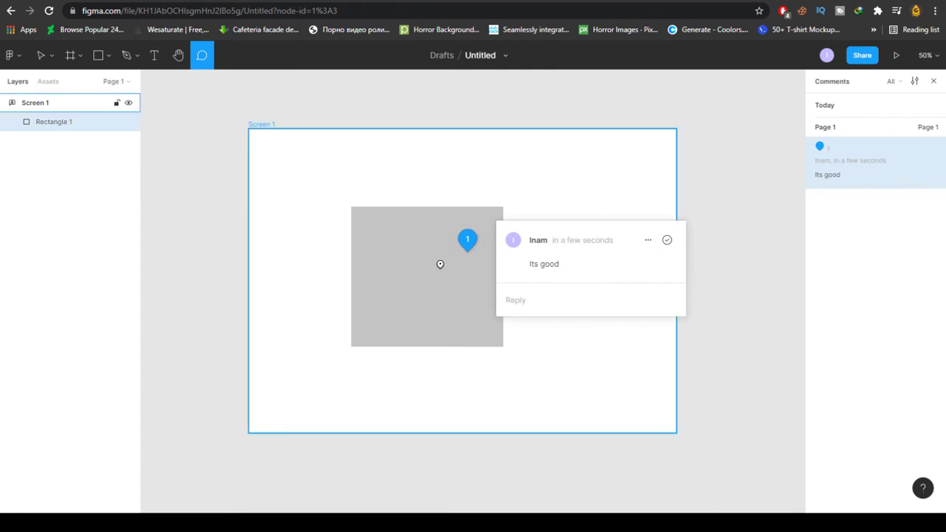
pyautogui.click(467, 251)
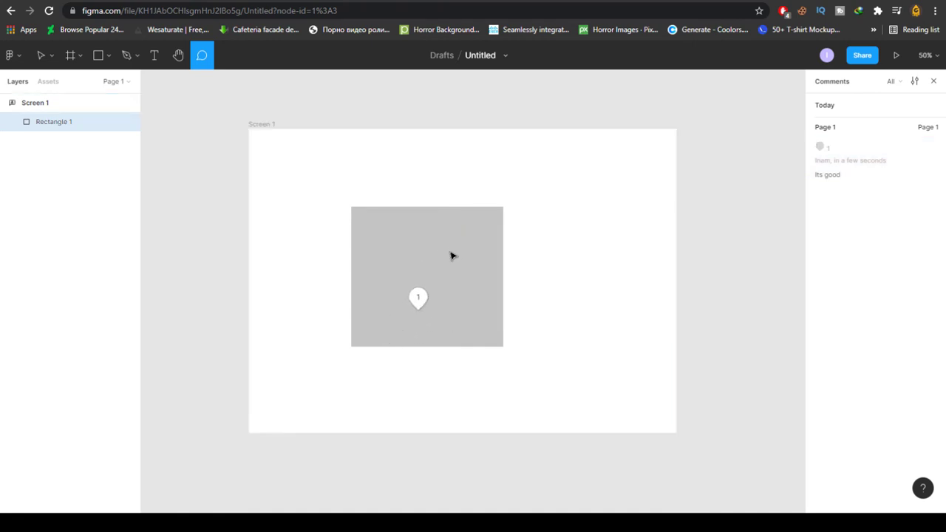
pyautogui.click(449, 250)
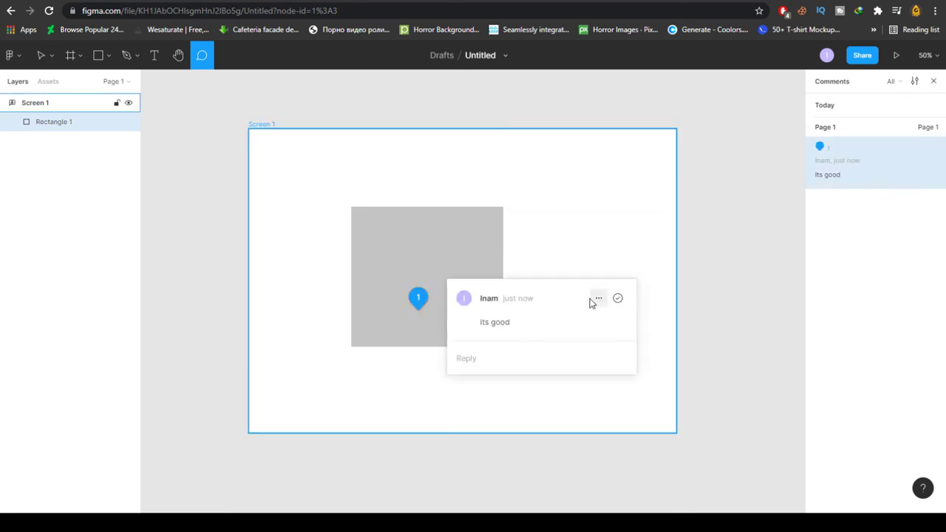
pyautogui.click(472, 362)
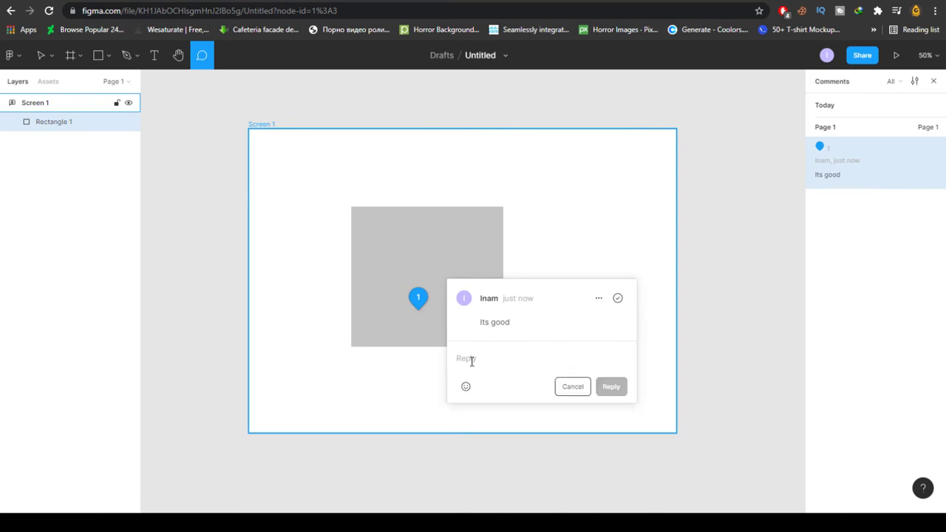
pyautogui.write('o')
pyautogui.press('BackSpace')
pyautogui.press('BackSpace')
# Step: Delete the comment from the rectangle and leave commenting mode
pyautogui.click(598, 297)
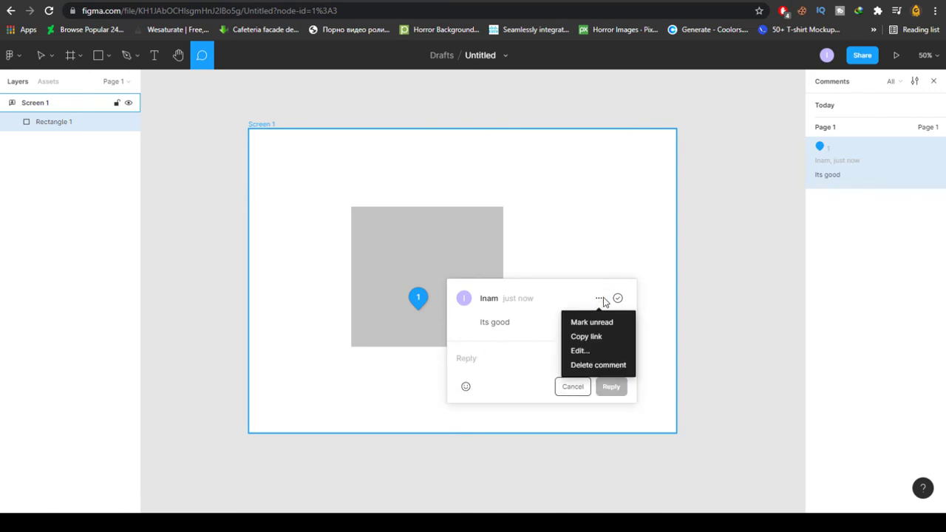
pyautogui.click(604, 365)
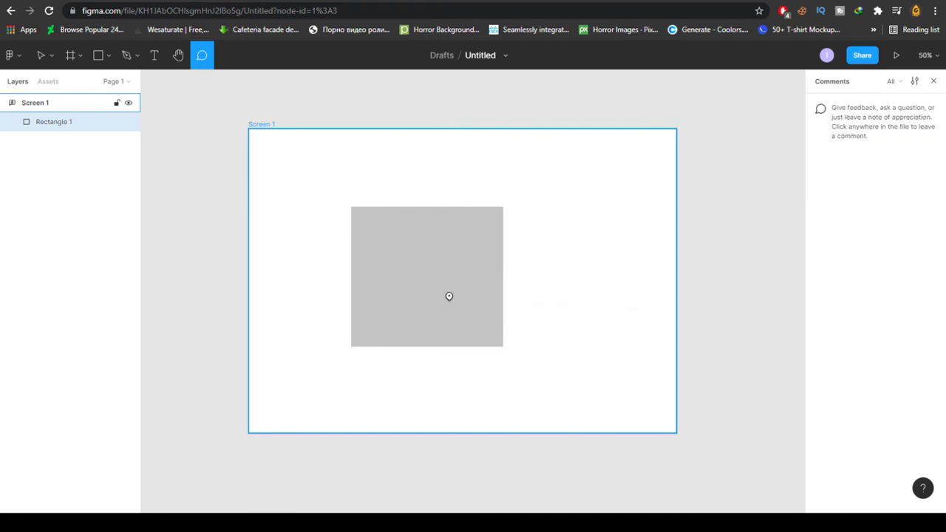
pyautogui.press('Escape')
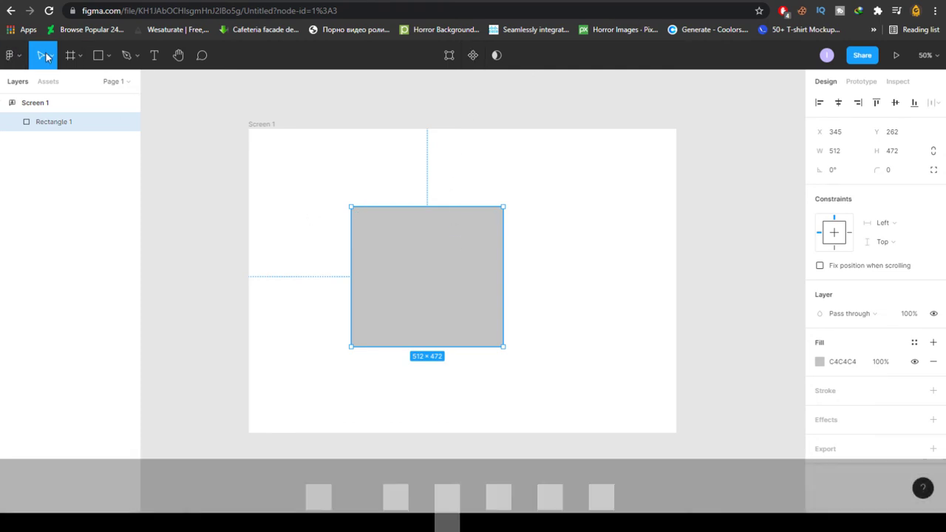
# Step: Move the grey rectangle to about X 275, Y 84 and reduce its height to about 212
pyautogui.moveTo(442, 277); pyautogui.dragTo(422, 225)
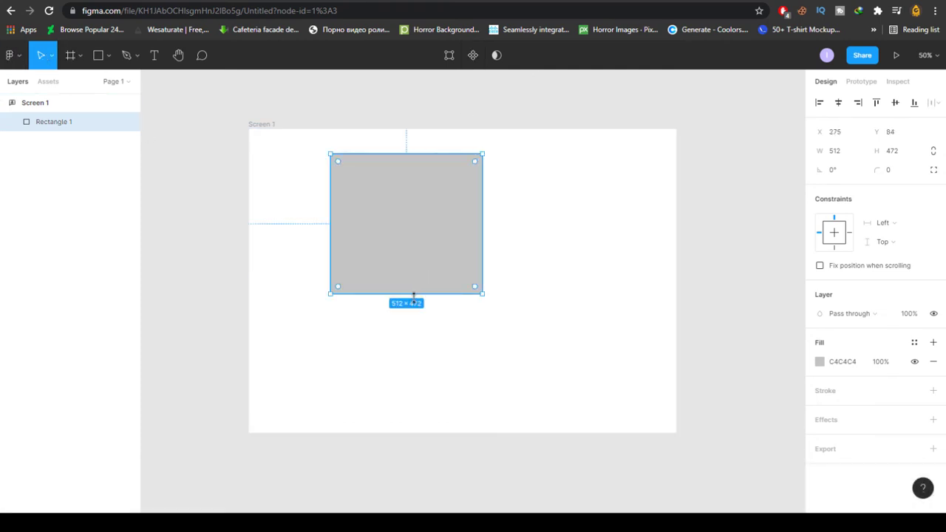
pyautogui.moveTo(412, 294); pyautogui.dragTo(398, 214)
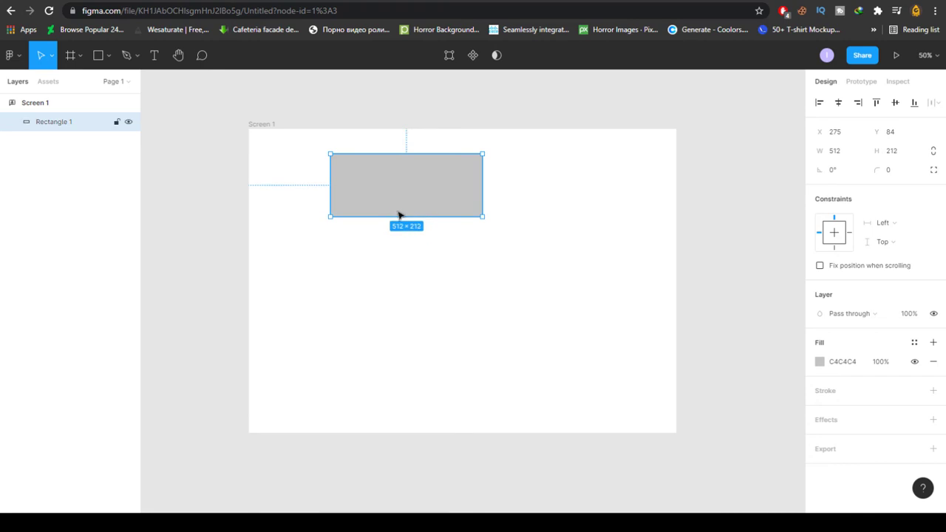
# Step: Convert the rectangle into a component and create three evenly spaced instances below it, the first at about Y 406
pyautogui.click(475, 56)
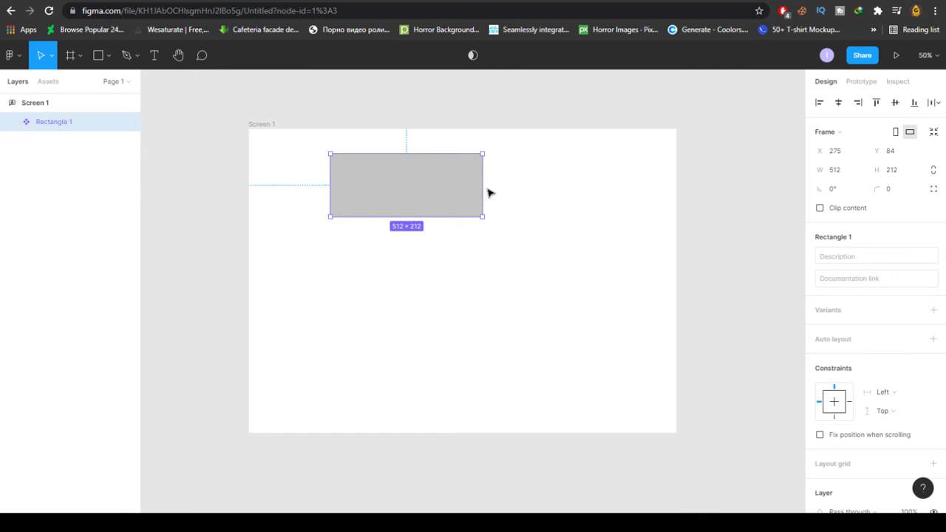
pyautogui.moveTo(423, 198); pyautogui.dragTo(414, 276)
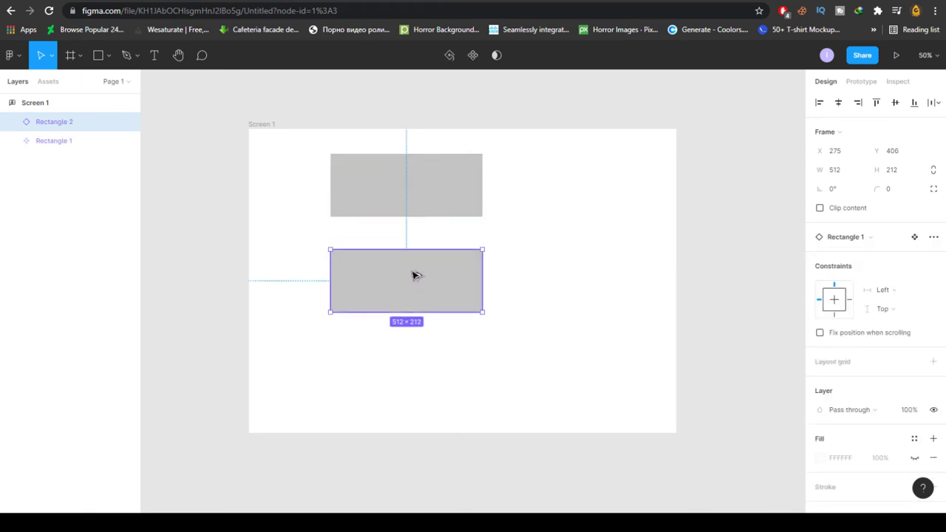
pyautogui.hotkey('ctrl', 'd')
pyautogui.hotkey('ctrl', 'd')
pyautogui.scroll(-1, 425, 284)
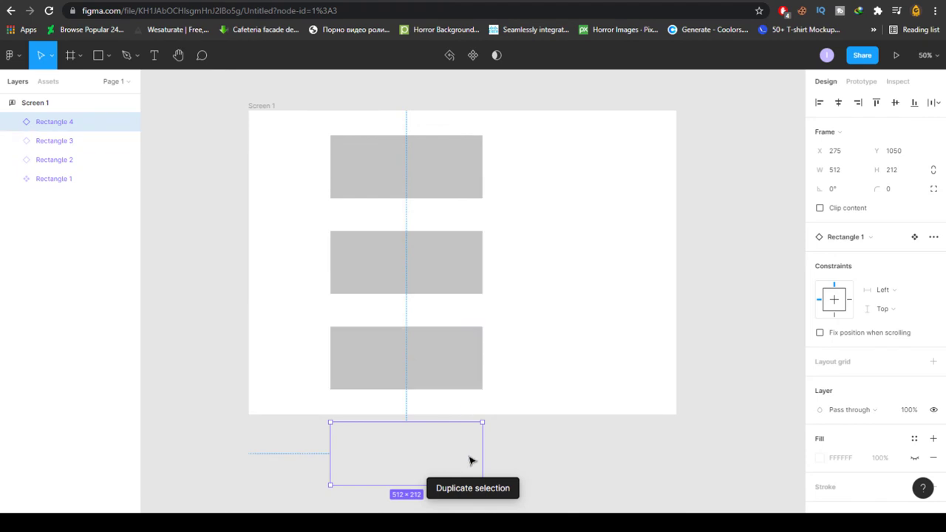
# Step: Examine the main component and its instances on the canvas and in the layer list
pyautogui.moveTo(520, 454); pyautogui.dragTo(364, 270)
pyautogui.click(538, 365)
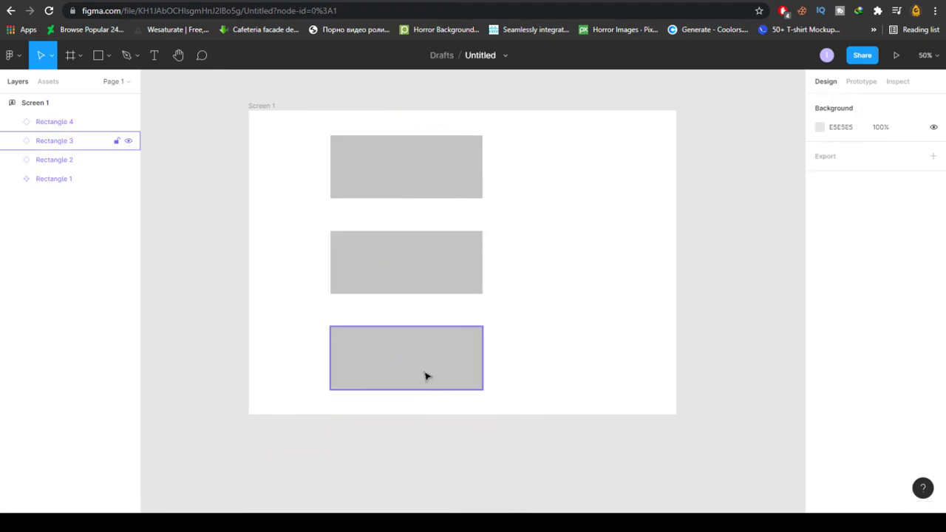
pyautogui.moveTo(554, 416); pyautogui.dragTo(386, 485)
pyautogui.scroll(-2, 387, 486)
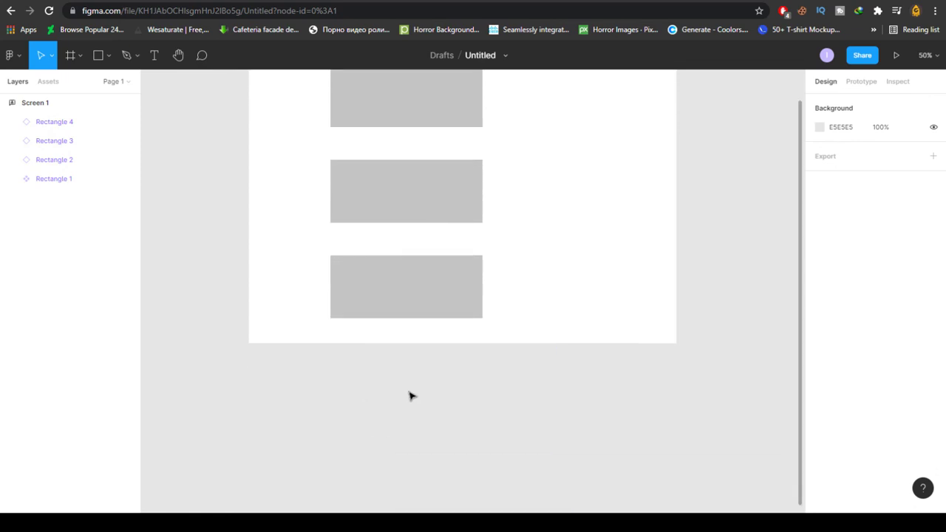
pyautogui.moveTo(389, 254); pyautogui.dragTo(395, 403)
pyautogui.click(397, 285)
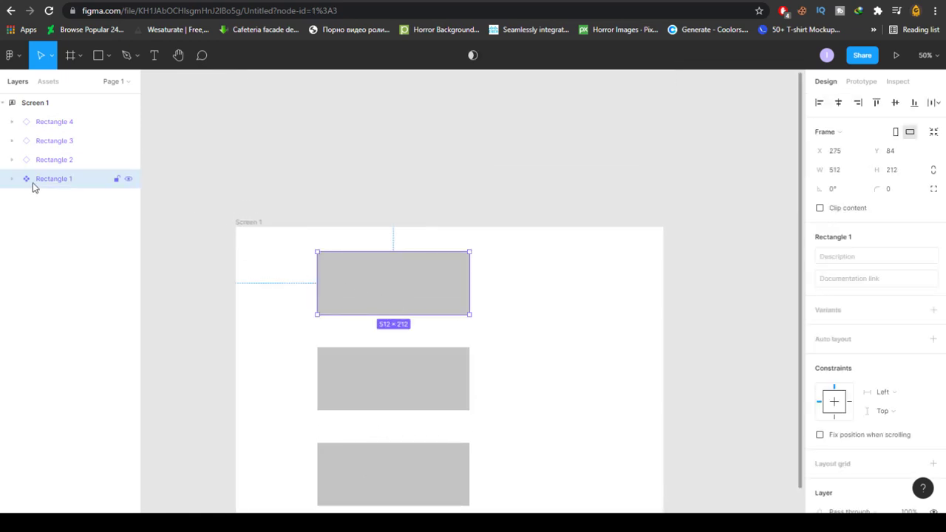
pyautogui.click(38, 160)
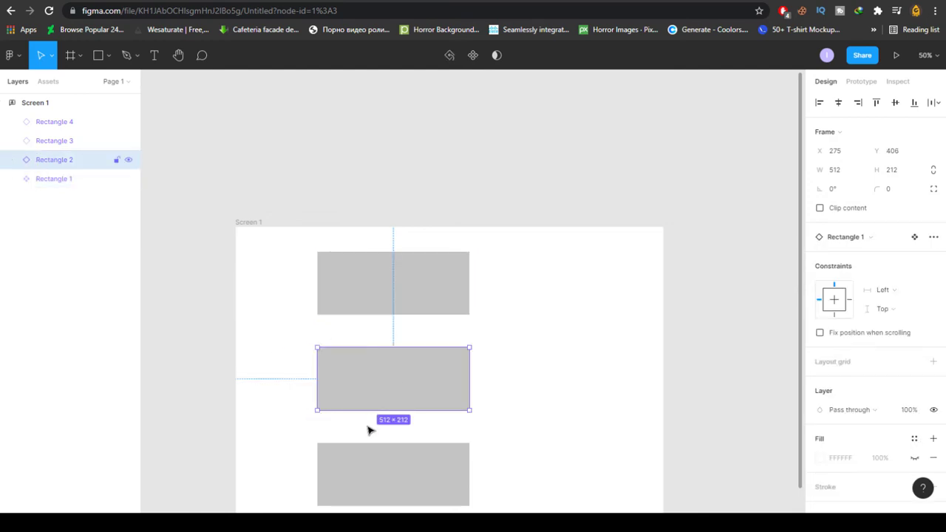
pyautogui.click(43, 138)
pyautogui.click(42, 123)
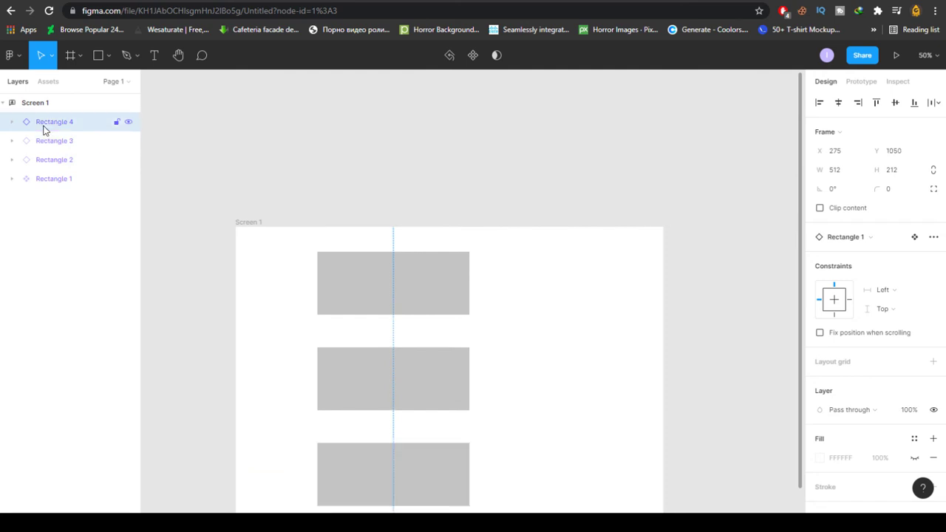
# Step: Widen the main component at the top of the frame to about 600 and check its instances
pyautogui.click(444, 302)
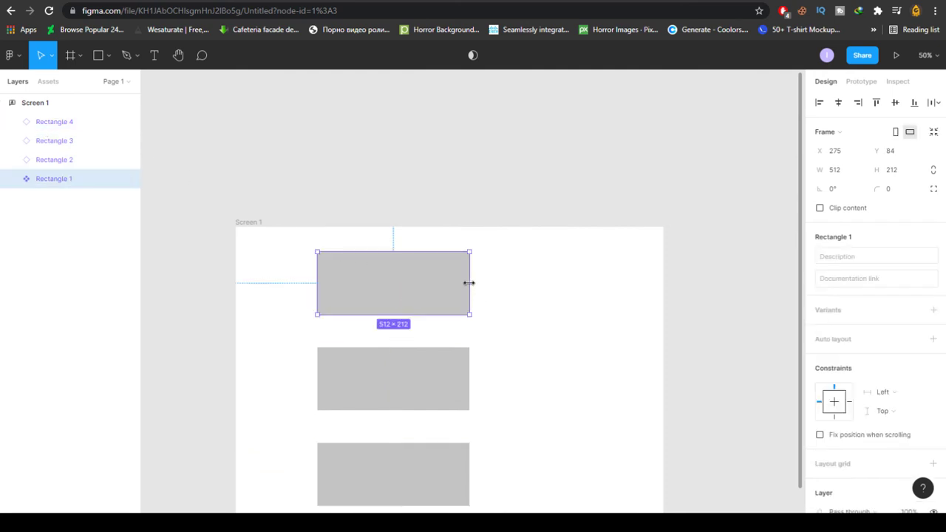
pyautogui.moveTo(465, 283); pyautogui.dragTo(495, 285)
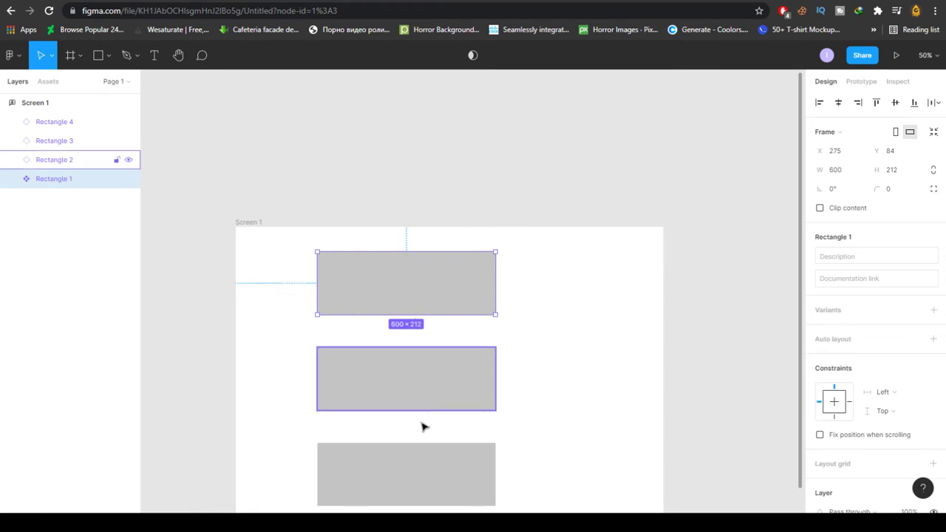
pyautogui.scroll(-2, 523, 454)
pyautogui.click(443, 369)
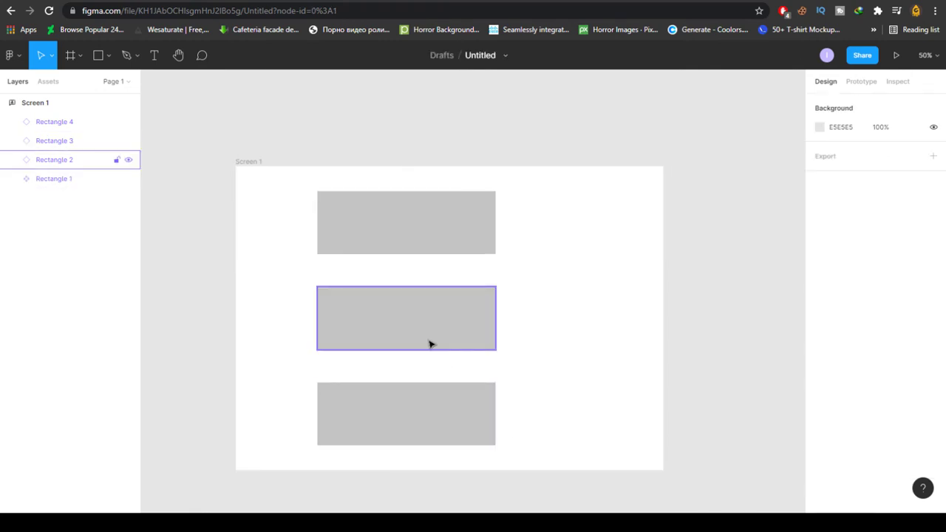
pyautogui.click(428, 342)
# Step: Delete the main component and the two instances inside the Screen 1 frame
pyautogui.click(514, 226)
pyautogui.moveTo(476, 270); pyautogui.dragTo(375, 383)
pyautogui.press('Delete')
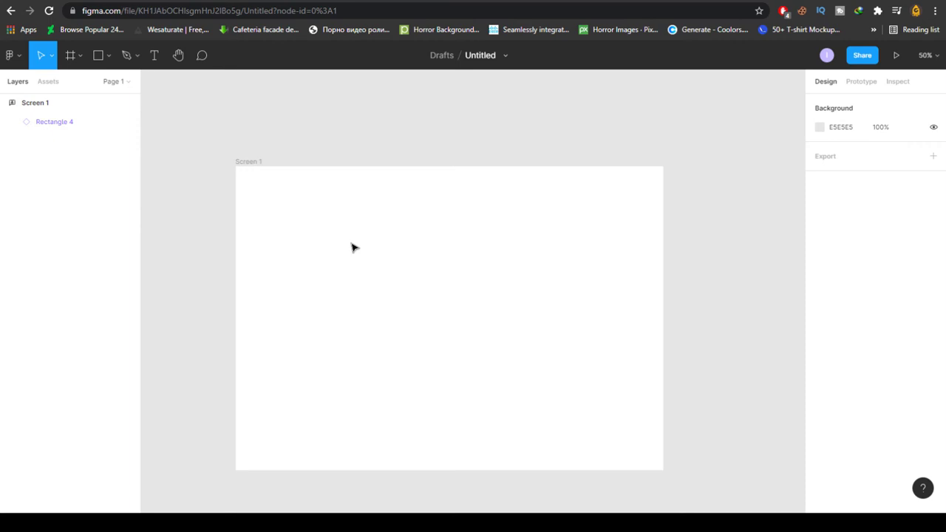
# Step: Draw a rectangle about 522 × 240 in the upper part of Screen 1, at about X 243, Y 158
pyautogui.click(97, 55)
pyautogui.moveTo(308, 213); pyautogui.dragTo(462, 284)
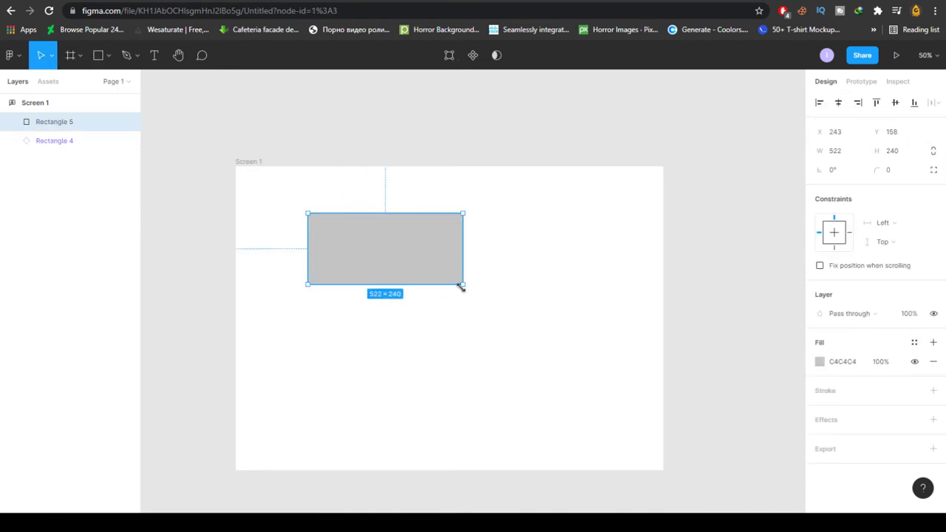
pyautogui.moveTo(385, 256); pyautogui.dragTo(388, 325)
pyautogui.hotkey('ctrl', 'z')
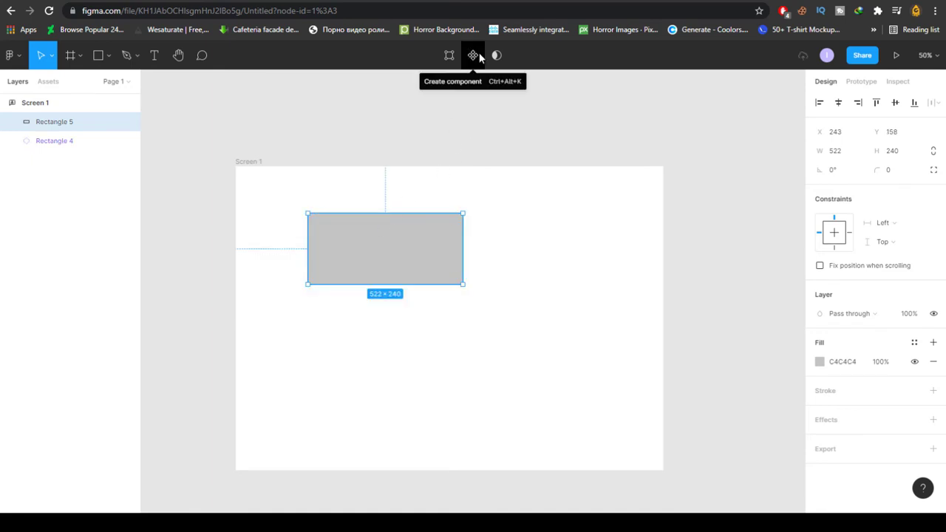
# Step: Convert the new rectangle into a component and place two evenly spaced instances below it, the lowest at about Y 810
pyautogui.click(478, 53)
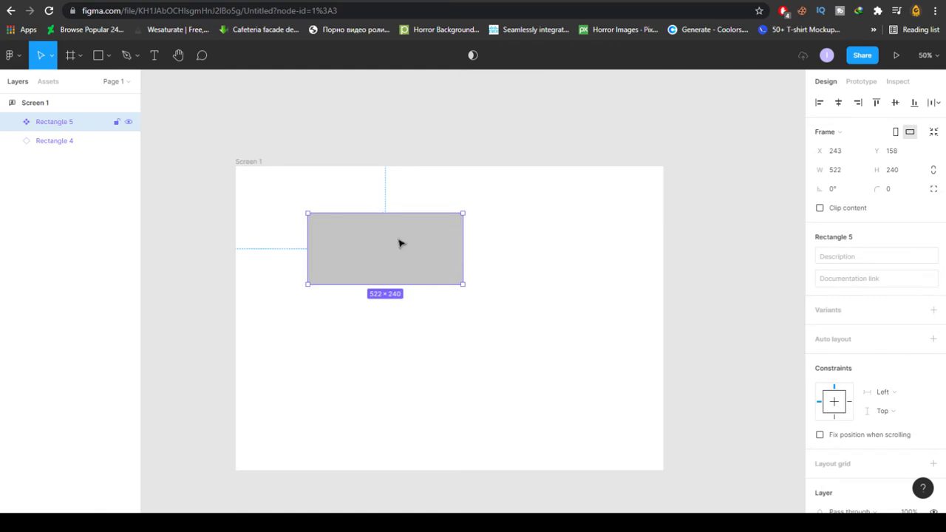
pyautogui.moveTo(402, 257); pyautogui.dragTo(401, 416)
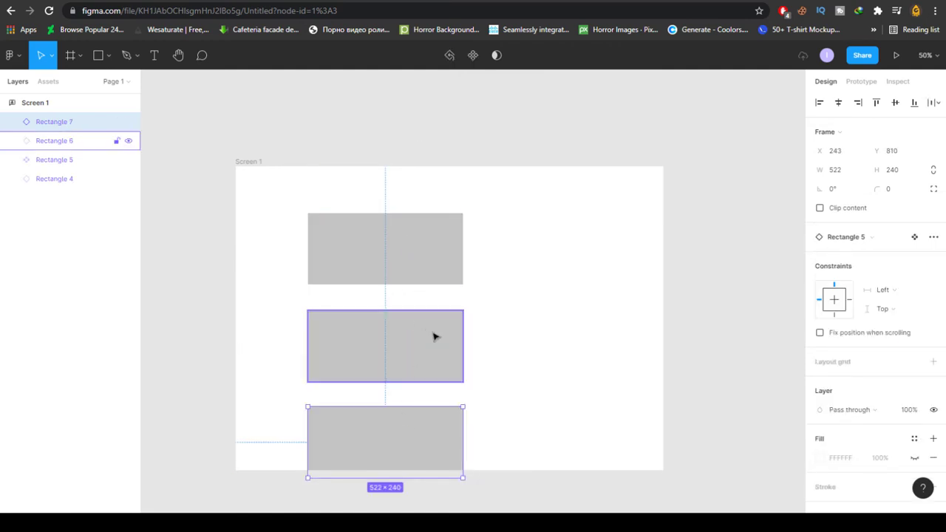
# Step: Change the main component's grey selection color to the red BC2D2D
pyautogui.click(431, 238)
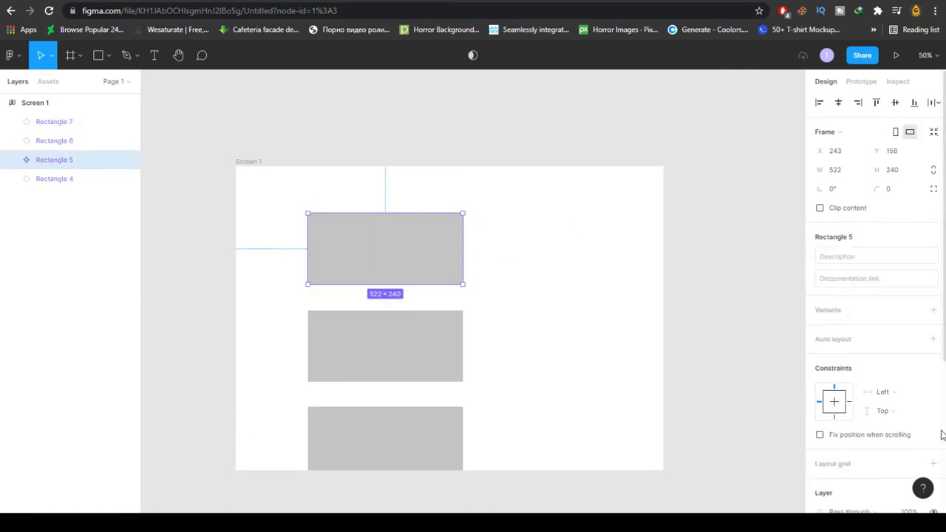
pyautogui.scroll(-5, 872, 416)
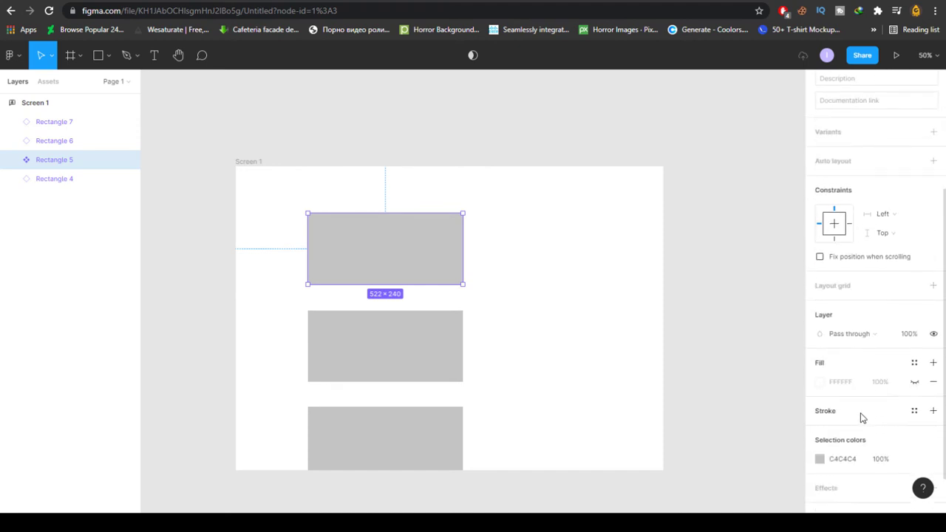
pyautogui.click(507, 256)
pyautogui.click(62, 160)
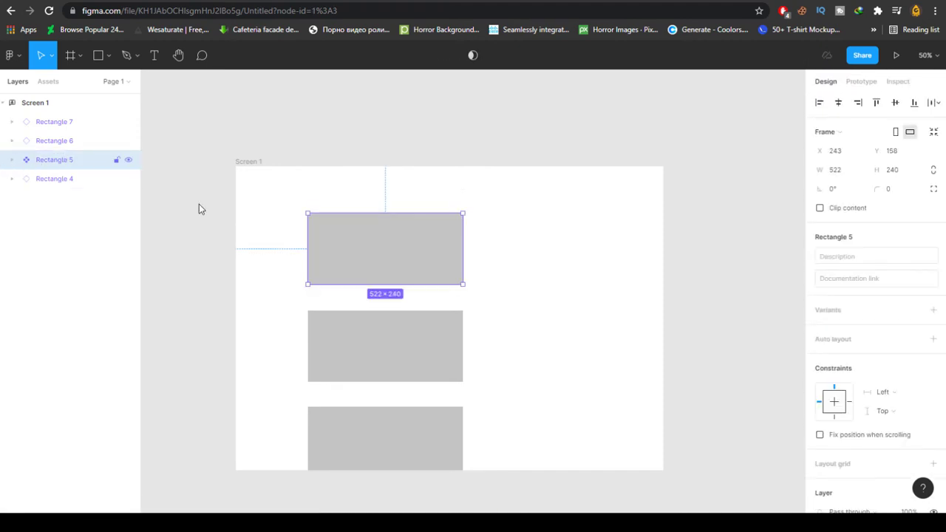
pyautogui.scroll(-3, 893, 449)
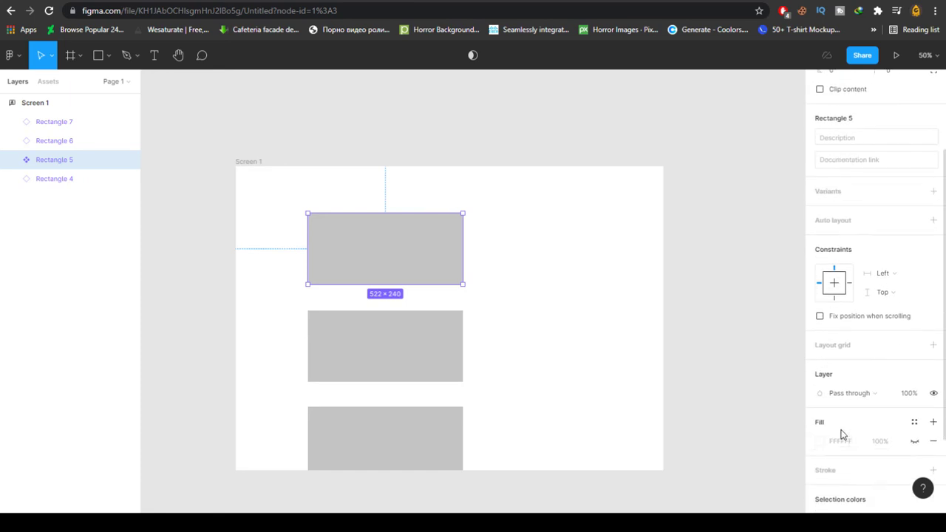
pyautogui.scroll(-2, 840, 435)
pyautogui.click(820, 409)
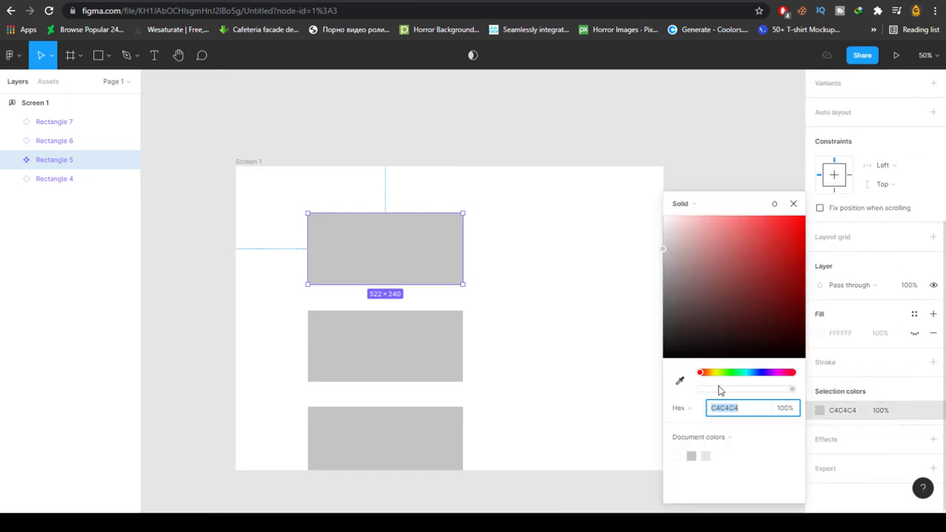
pyautogui.moveTo(715, 302); pyautogui.dragTo(771, 253)
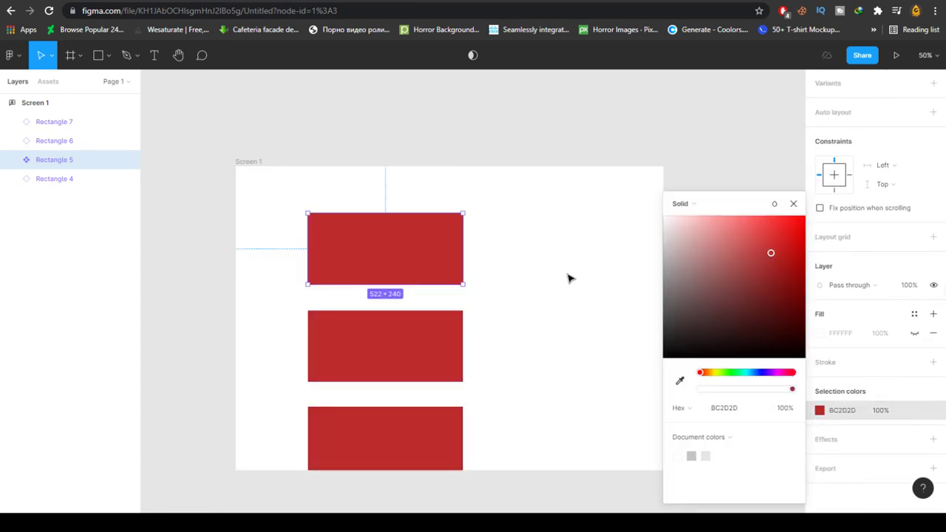
pyautogui.click(515, 299)
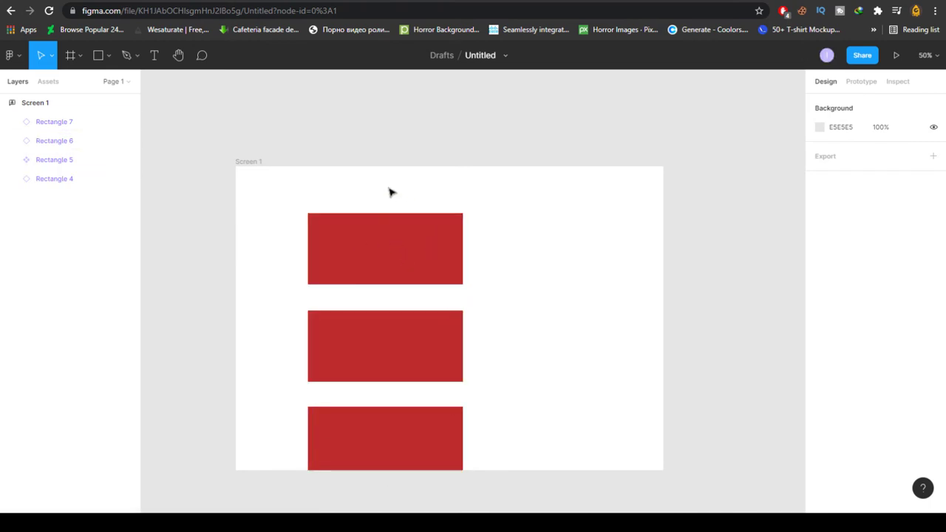
# Step: Inspect the main component and both instances to compare their color
pyautogui.click(386, 221)
pyautogui.click(386, 346)
pyautogui.click(395, 435)
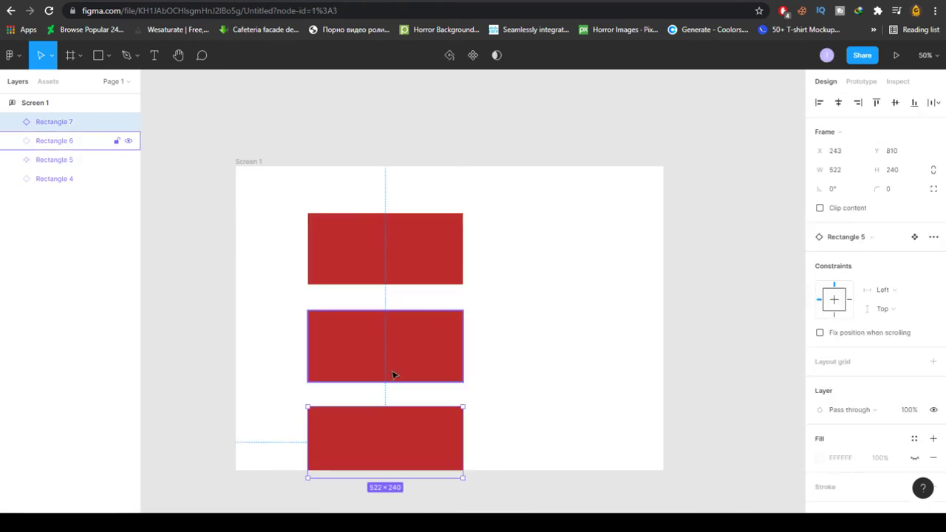
# Step: Remove the three red component rectangles and draw a rectangle about 412 × 368 on Screen 1, at about X 375, Y 242
pyautogui.click(393, 374)
pyautogui.click(382, 274)
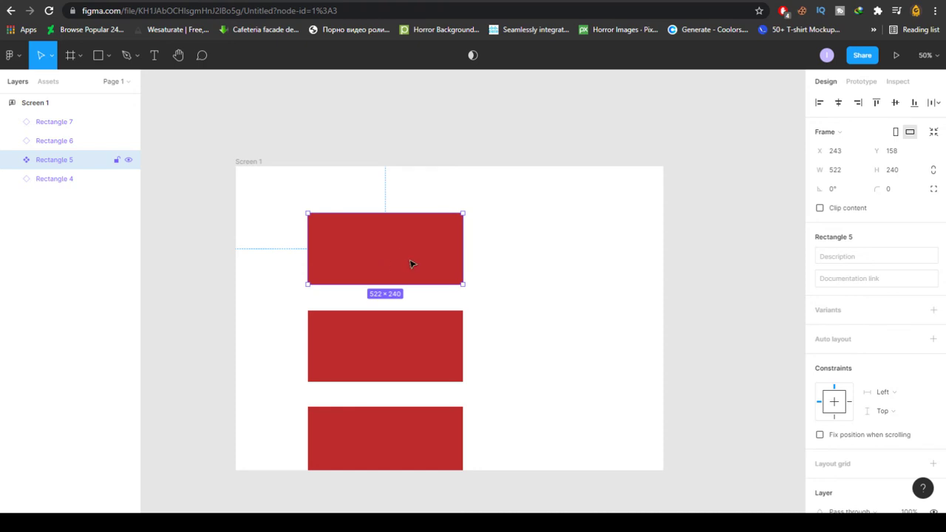
pyautogui.click(98, 55)
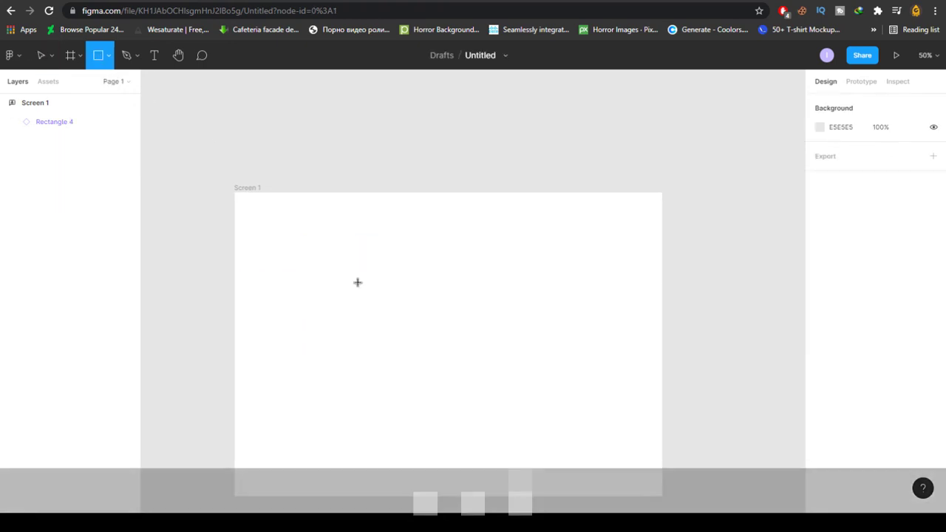
pyautogui.moveTo(345, 264); pyautogui.dragTo(469, 373)
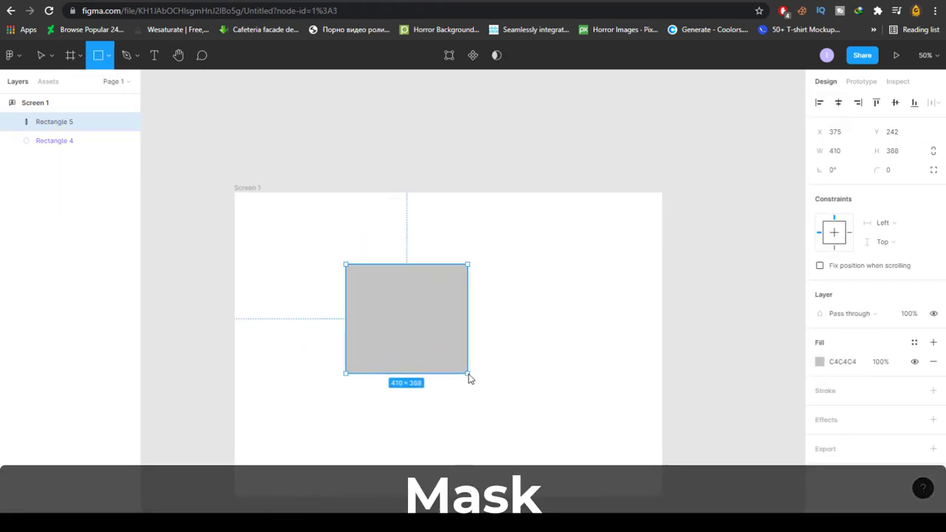
# Step: Try using the new grey rectangle alone as a mask and undo the masking
pyautogui.click(497, 57)
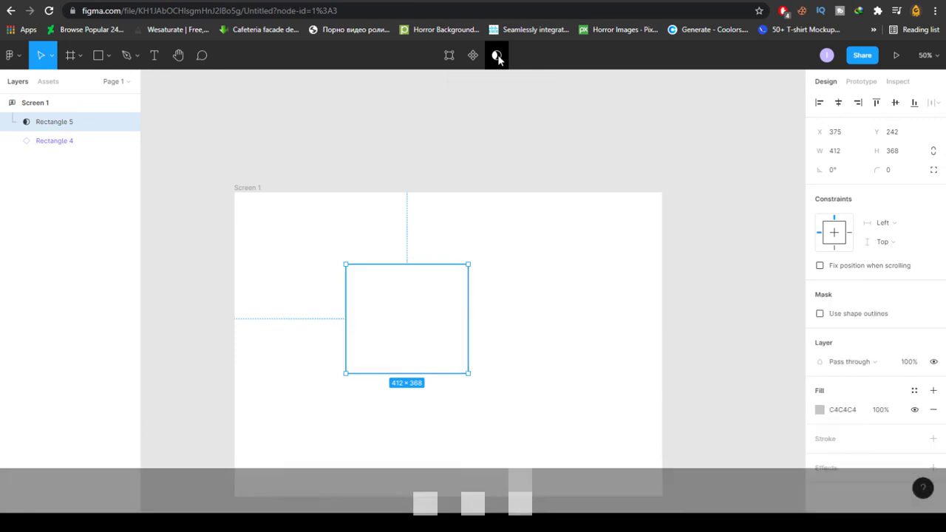
pyautogui.hotkey('ctrl', 'z')
pyautogui.scroll(-2, 382, 243)
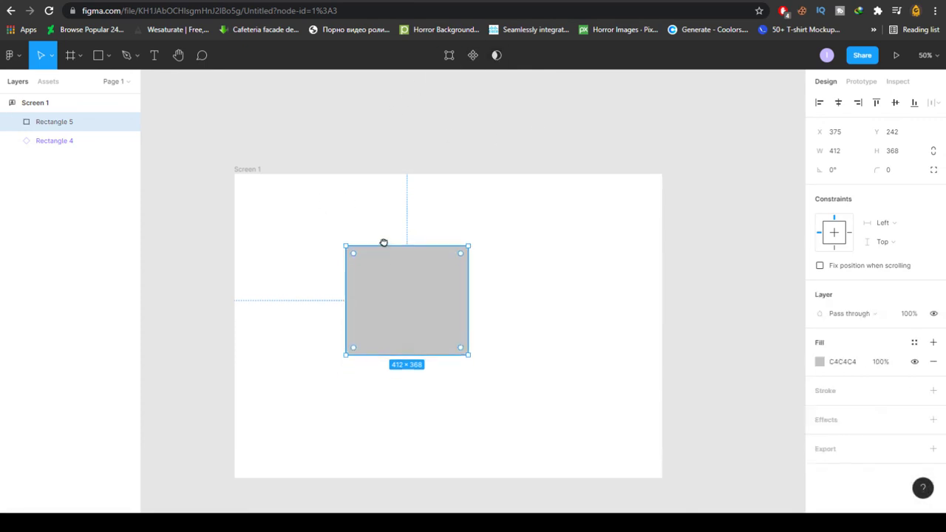
# Step: Delete the leftover component instance located below Screen 1's lower edge, keeping the grey rectangle
pyautogui.click(65, 141)
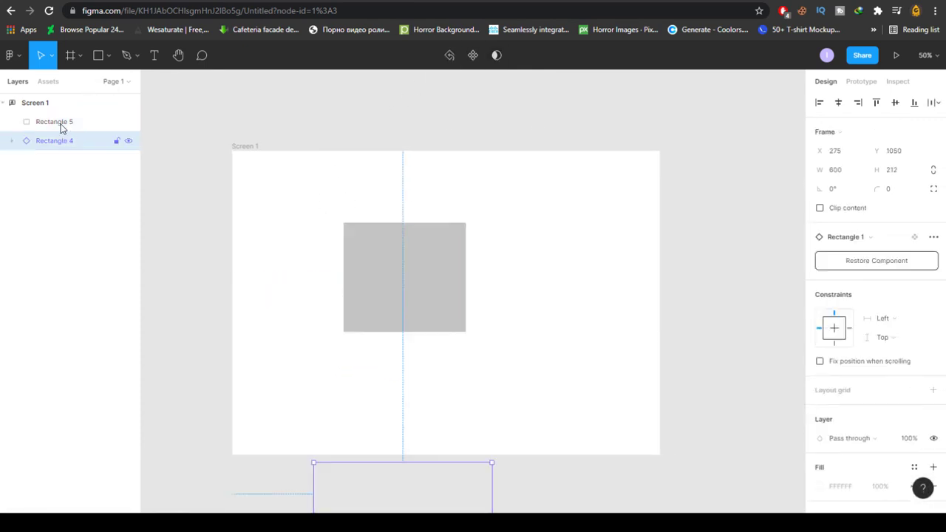
pyautogui.click(58, 124)
pyautogui.press('Escape')
pyautogui.click(42, 141)
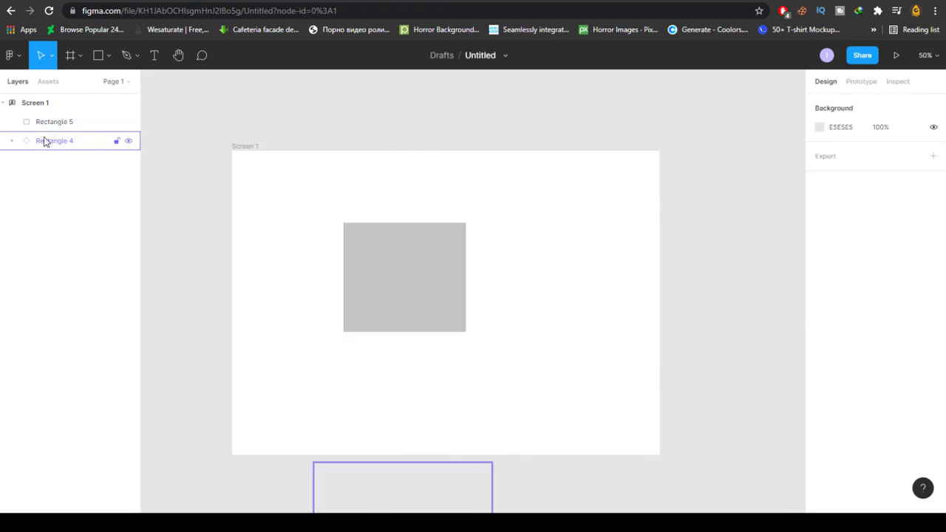
pyautogui.press('Delete')
pyautogui.click(392, 320)
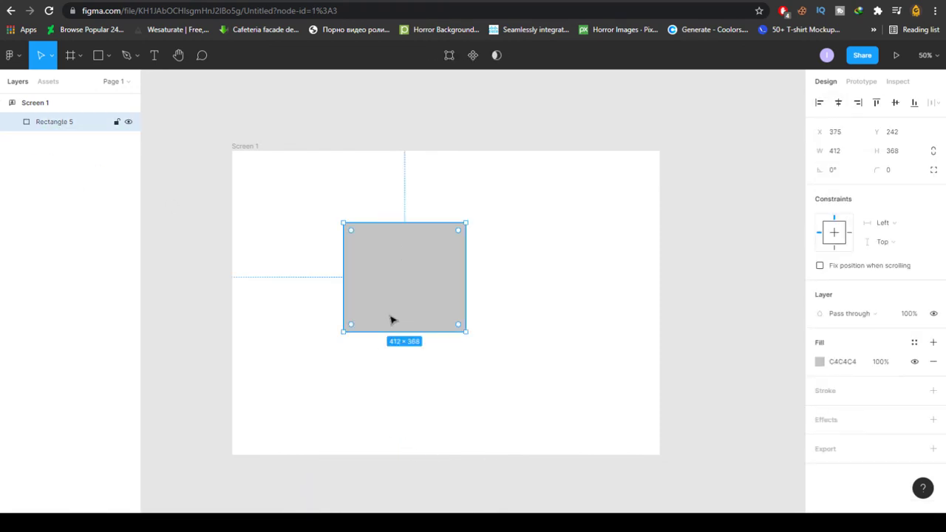
# Step: Draw a circle about 390 × 390 beside the grey rectangle, at about X 881, Y 258, and fill it with red C21414
pyautogui.click(108, 55)
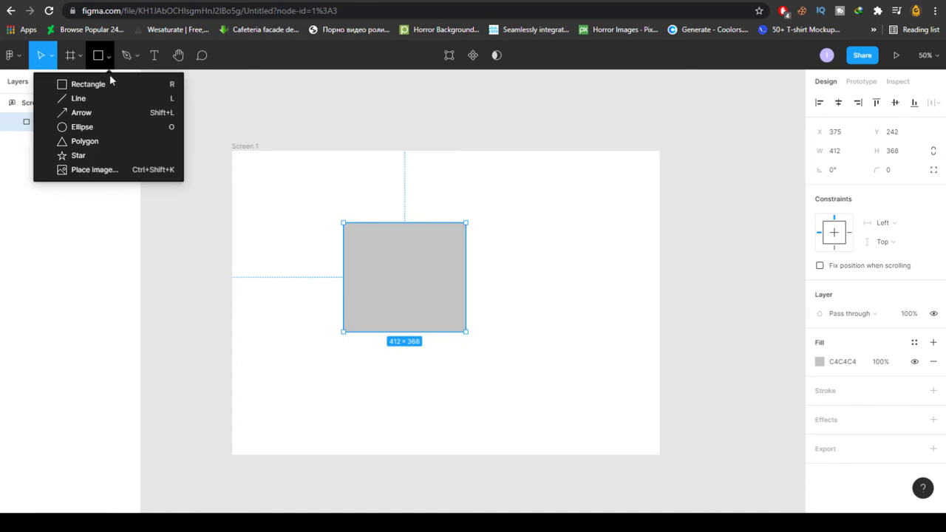
pyautogui.click(110, 130)
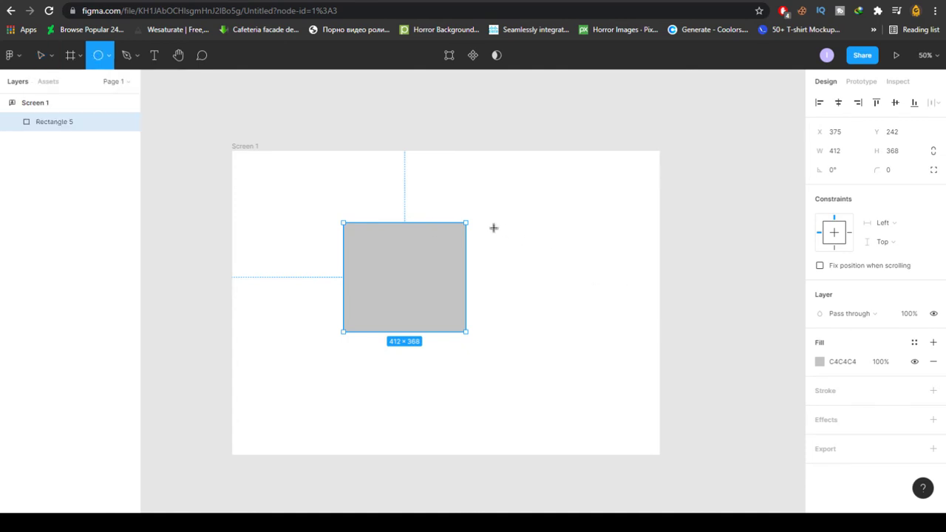
pyautogui.moveTo(494, 227); pyautogui.dragTo(609, 343)
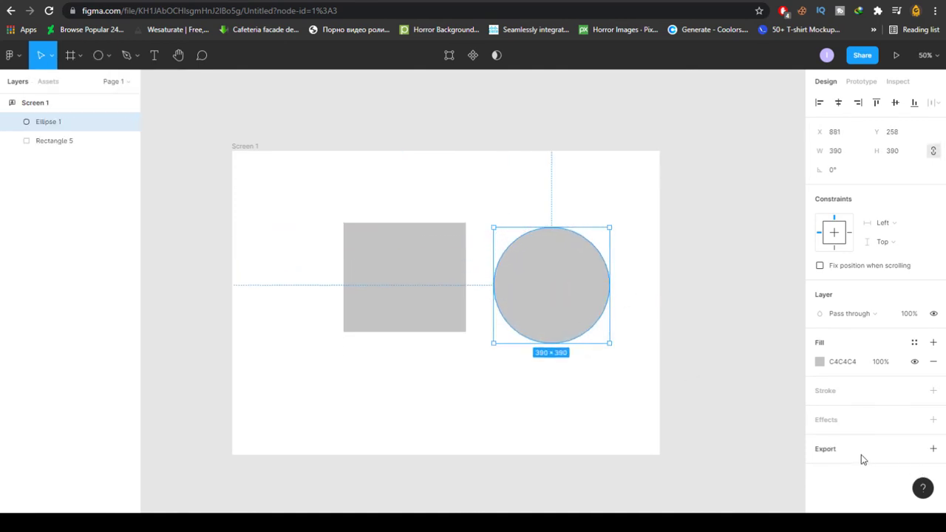
pyautogui.click(819, 361)
pyautogui.moveTo(739, 298); pyautogui.dragTo(790, 249)
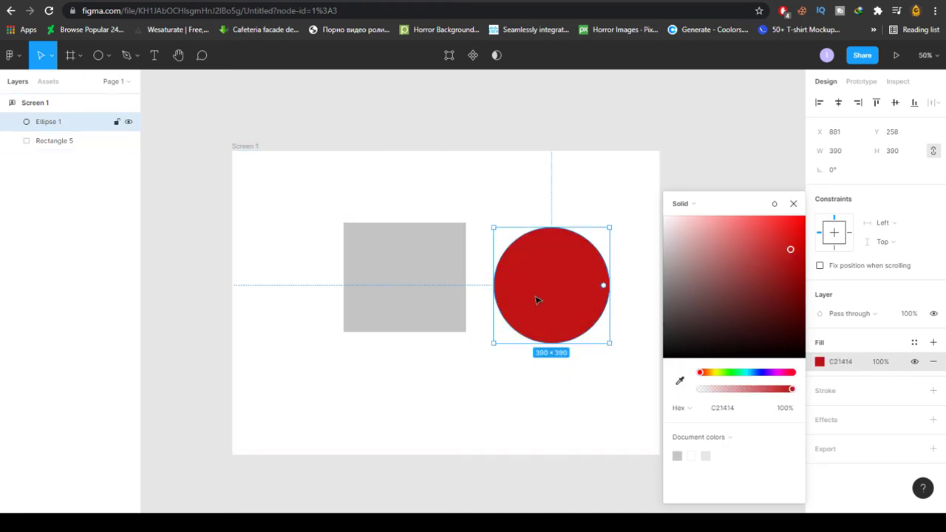
# Step: Move the circle over the rectangle's right edge and make it a mask placed beneath the rectangle in the layer order
pyautogui.moveTo(537, 300); pyautogui.dragTo(486, 312)
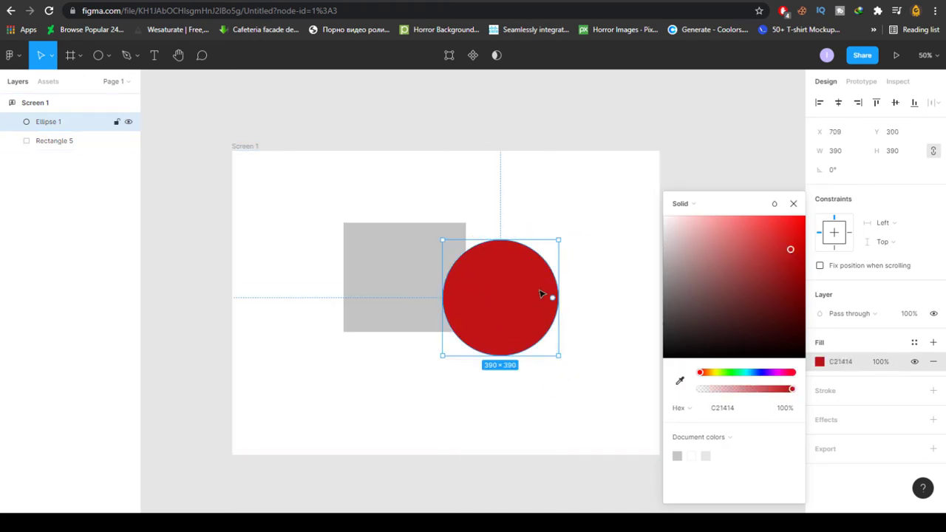
pyautogui.click(497, 55)
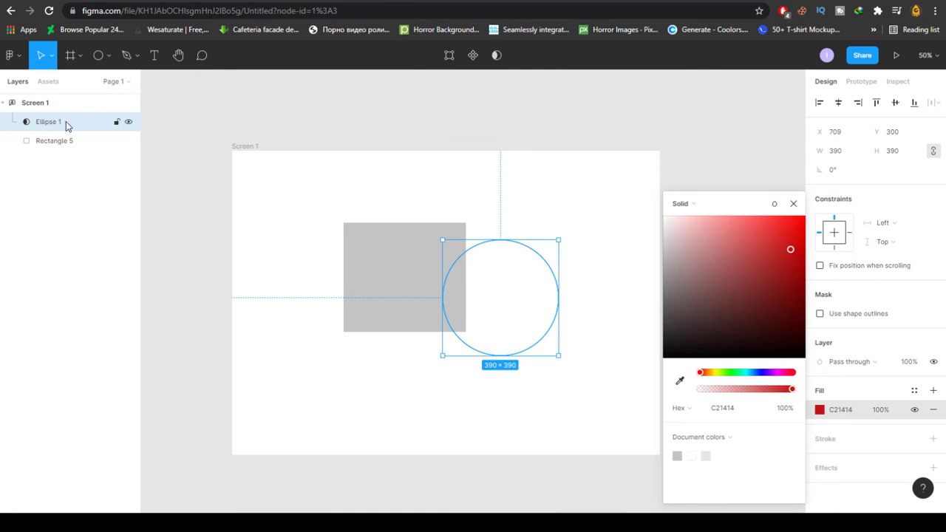
pyautogui.moveTo(66, 127); pyautogui.dragTo(64, 153)
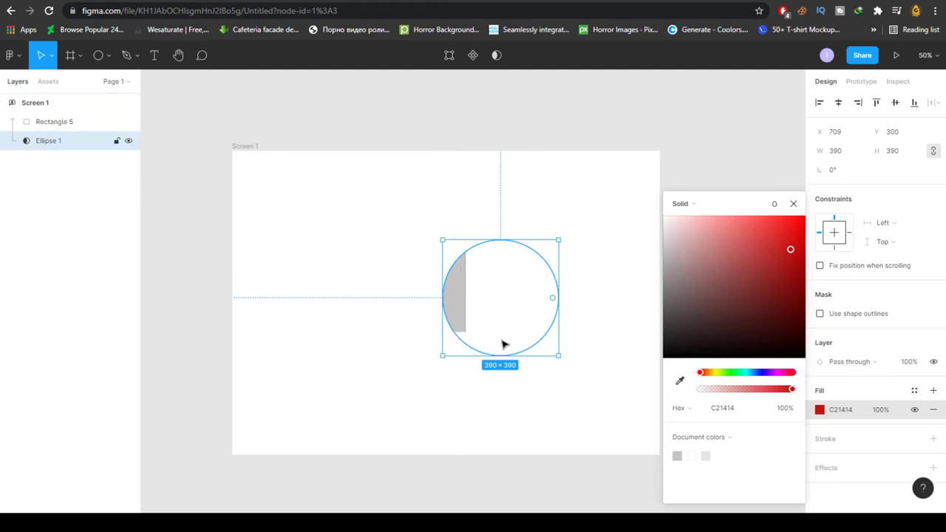
# Step: Move the circular mask over the main area of the rectangle, to about X 365, Y 226
pyautogui.moveTo(534, 352); pyautogui.dragTo(458, 325)
pyautogui.moveTo(447, 325); pyautogui.dragTo(430, 331)
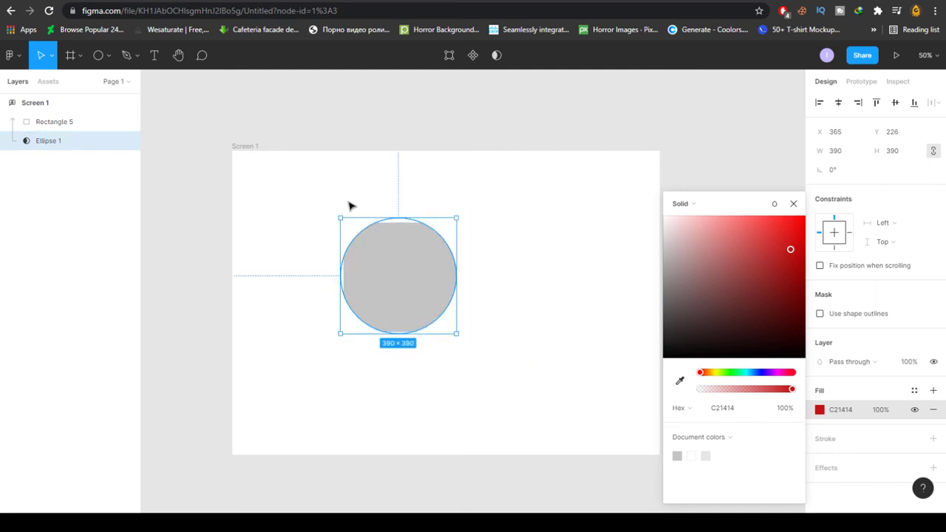
pyautogui.click(544, 344)
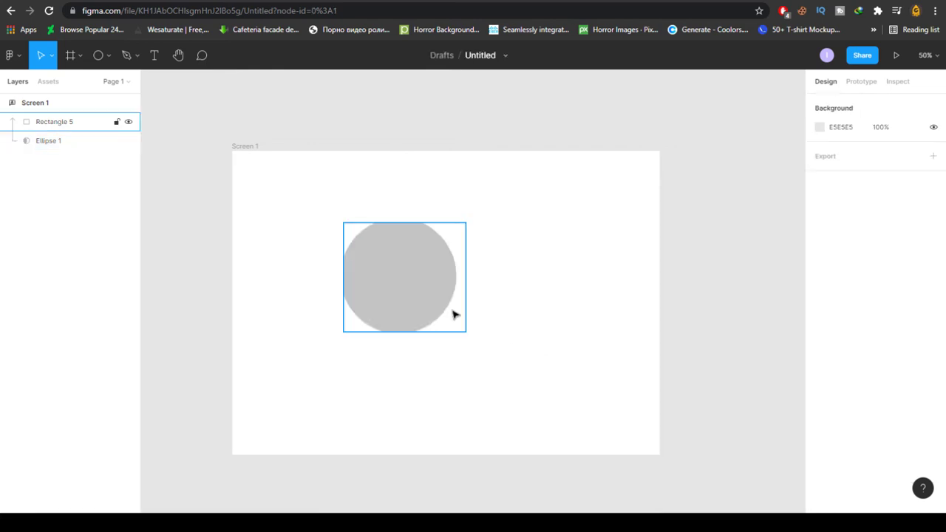
# Step: Enlarge the masked rectangle around its center to about 864 × 700 and fill it with red D31C1C
pyautogui.click(52, 122)
pyautogui.moveTo(466, 332); pyautogui.dragTo(533, 382)
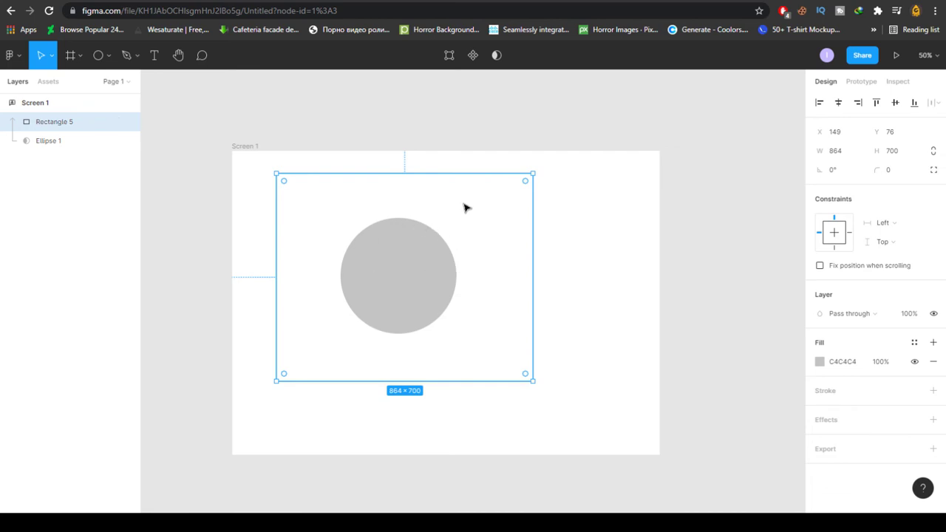
pyautogui.click(819, 363)
pyautogui.hotkey('shift', '1')
pyautogui.moveTo(663, 249); pyautogui.dragTo(783, 244)
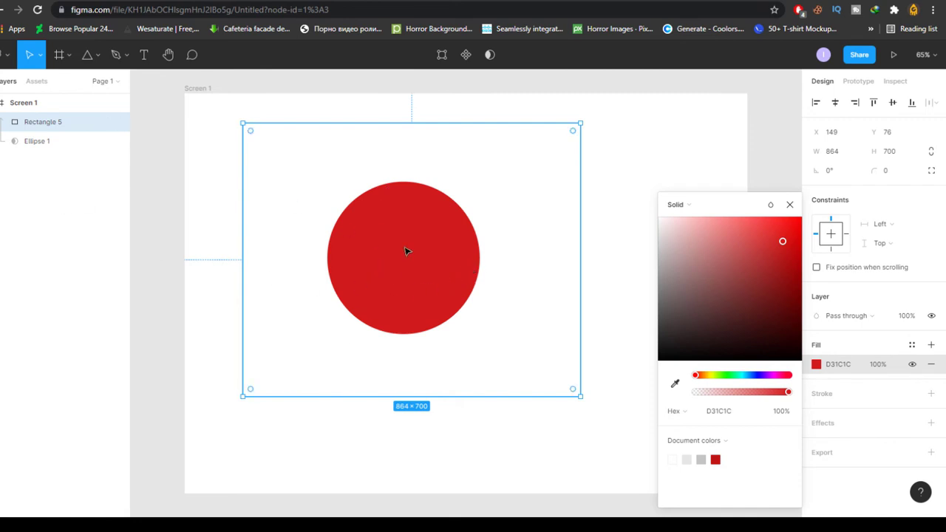
# Step: Turn off the circle's use as a mask
pyautogui.click(12, 144)
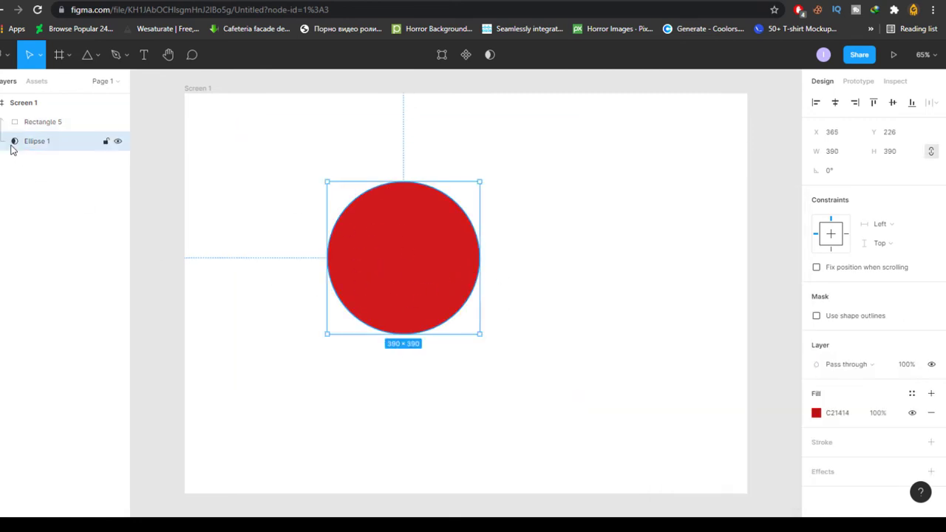
pyautogui.rightClick(5, 145)
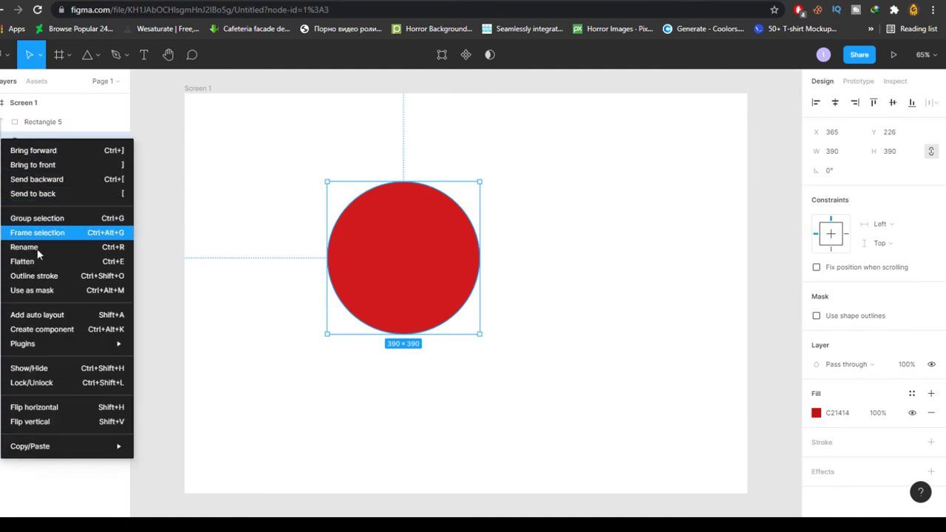
pyautogui.click(77, 290)
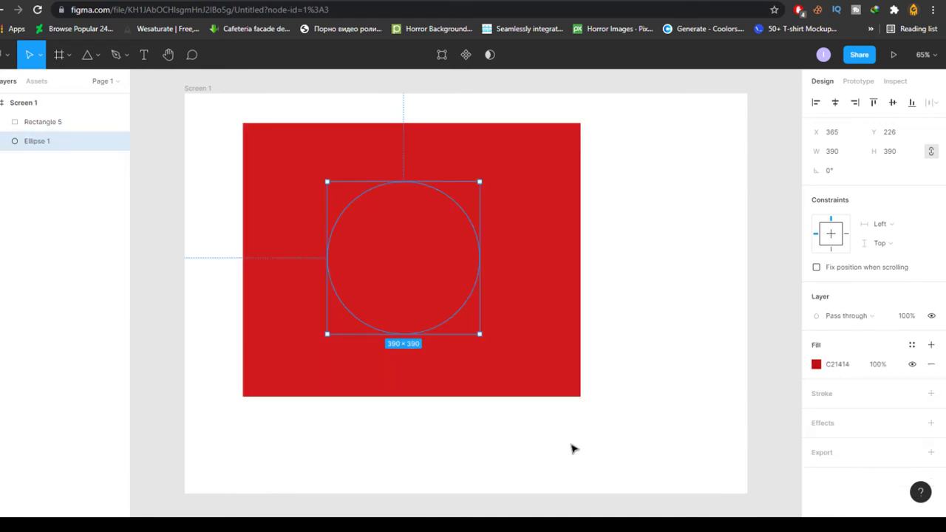
# Step: Reposition the rectangle at about X 55, Y 62 and the circle so it extends past the rectangle's lower right edge
pyautogui.click(431, 274)
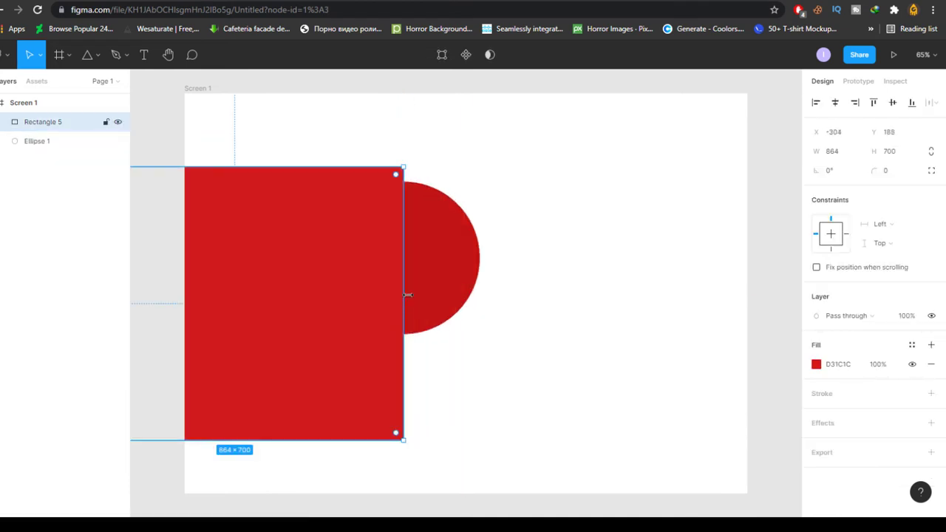
pyautogui.click(443, 266)
pyautogui.moveTo(443, 266); pyautogui.dragTo(627, 329)
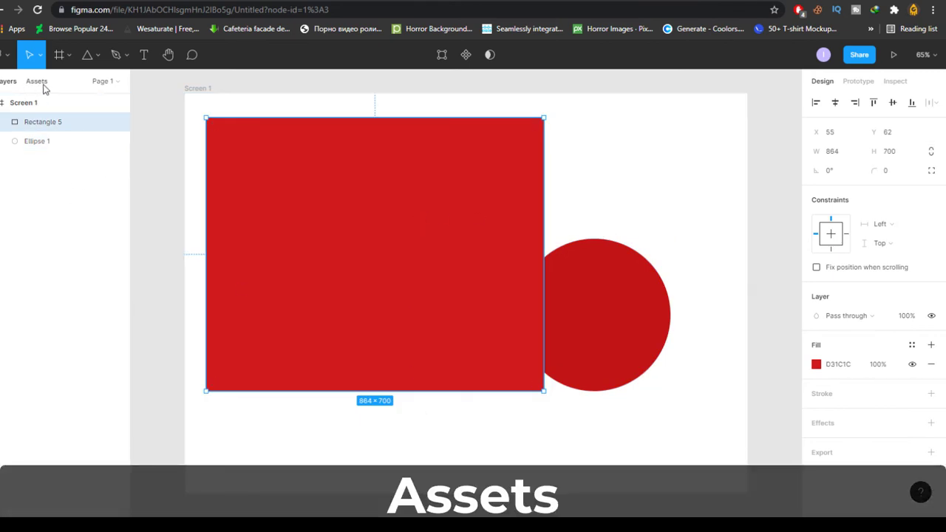
# Step: Show the file's assets and shorten the red rectangle from its lower edge to about 864 × 214
pyautogui.click(44, 87)
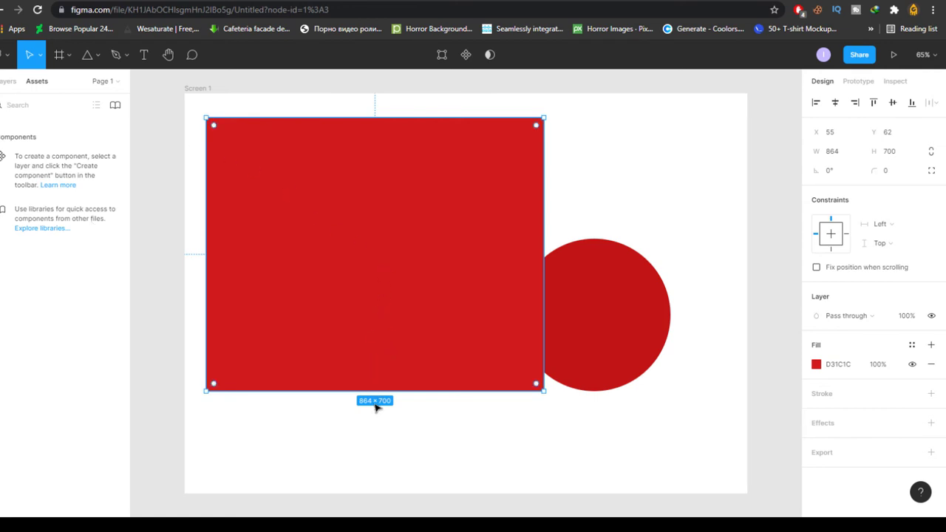
pyautogui.moveTo(366, 390); pyautogui.dragTo(358, 201)
pyautogui.click(323, 273)
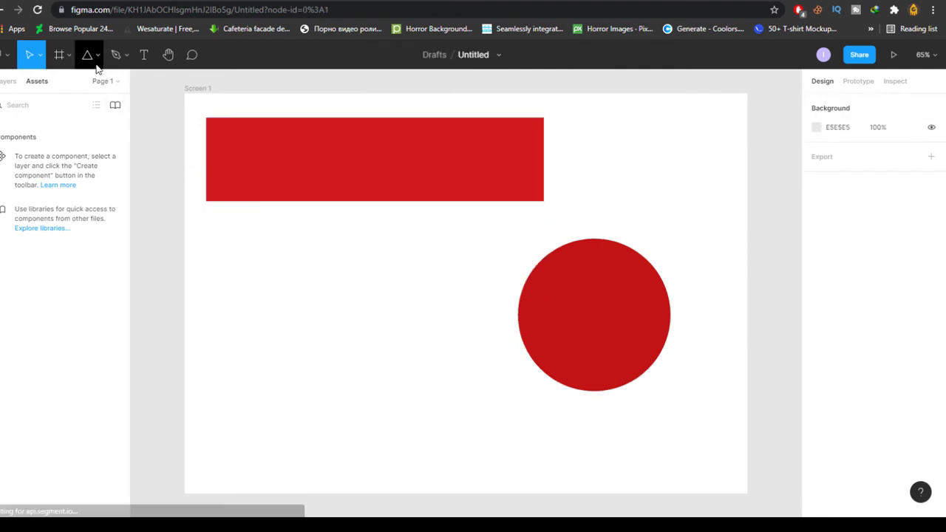
# Step: Convert the red rectangle into a component
pyautogui.click(99, 67)
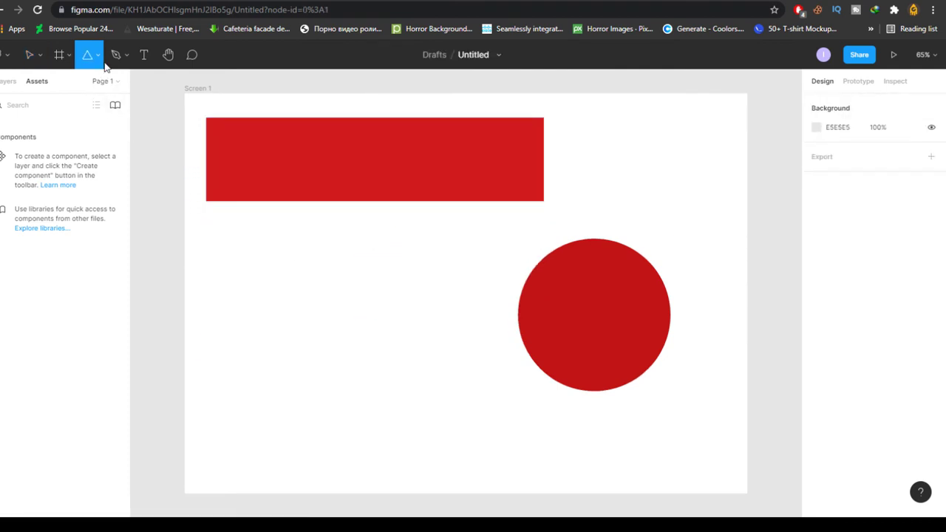
pyautogui.press('v')
pyautogui.click(364, 173)
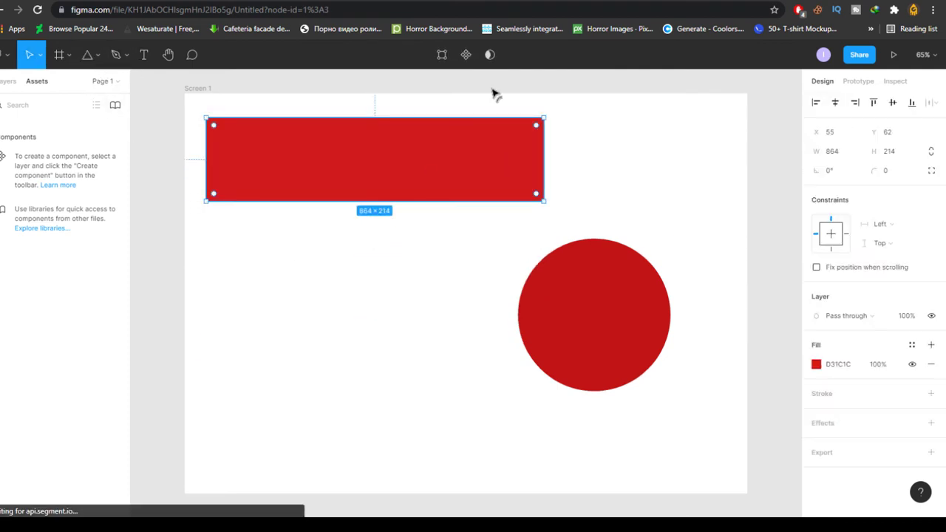
pyautogui.click(466, 56)
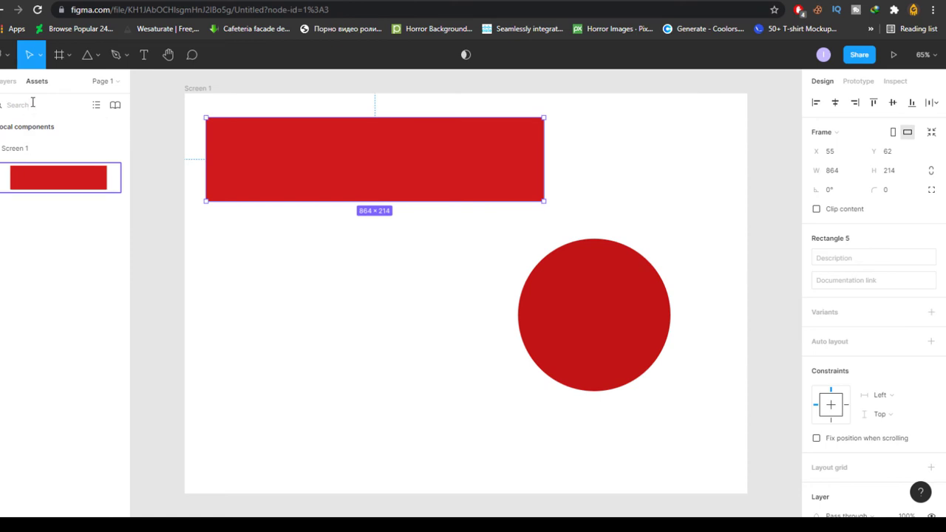
# Step: Place an instance of the local red component from the assets below the original, and delete that instance
pyautogui.click(414, 262)
pyautogui.click(94, 187)
pyautogui.moveTo(62, 177); pyautogui.dragTo(325, 297)
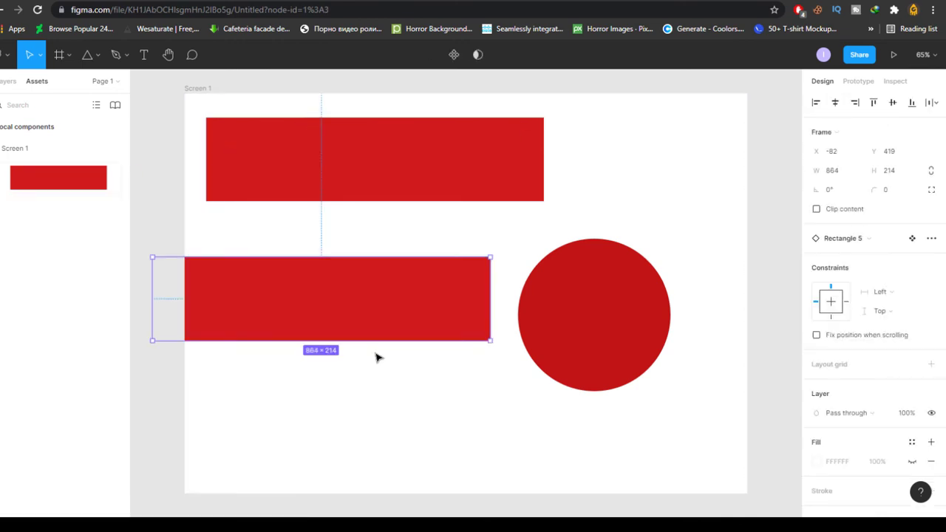
pyautogui.press('Delete')
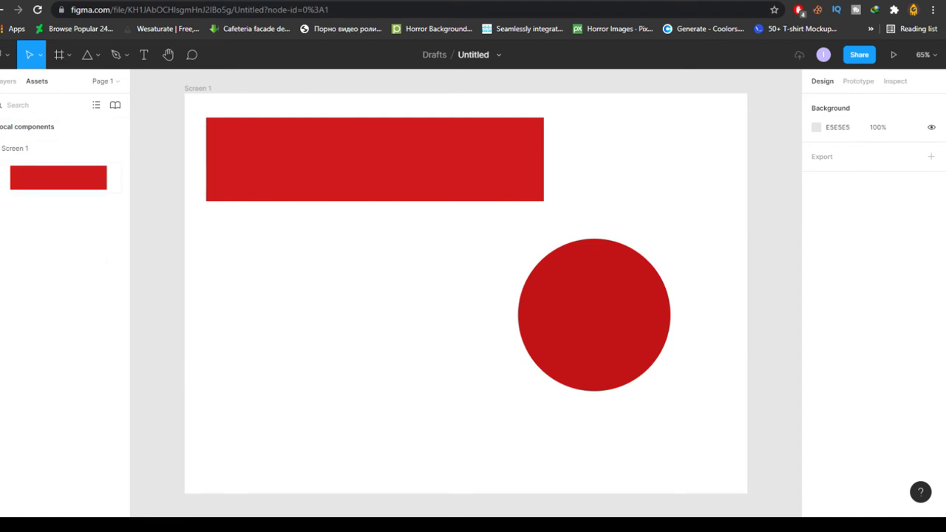
# Step: Review the file's team libraries and library updates, and close the overview
pyautogui.click(116, 107)
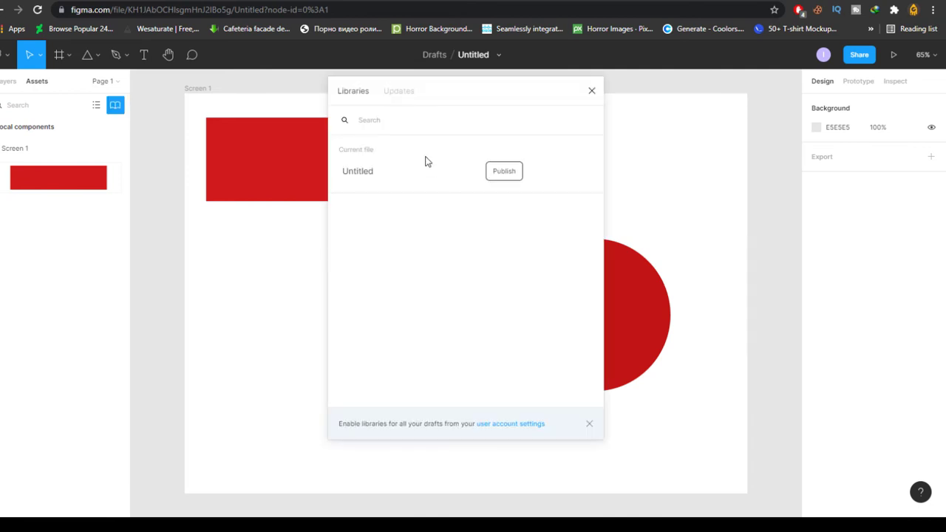
pyautogui.click(399, 91)
pyautogui.click(360, 93)
pyautogui.click(592, 91)
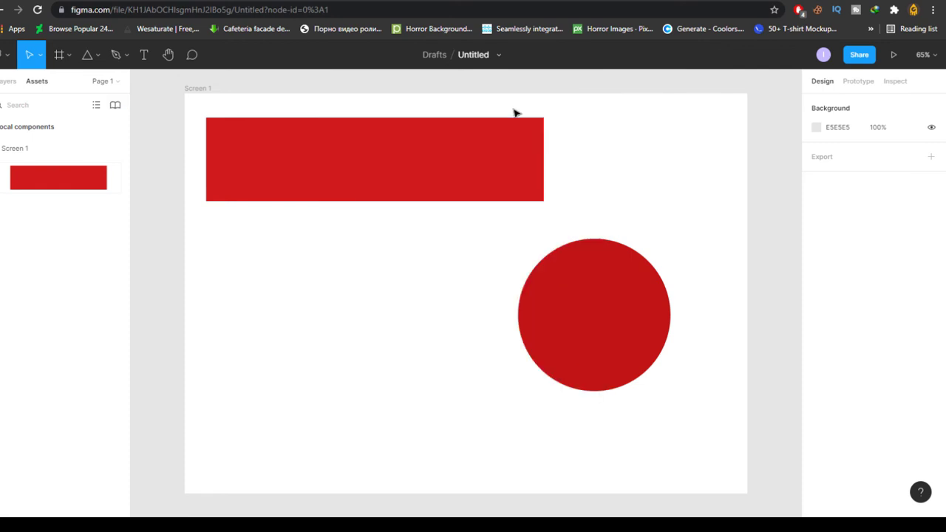
# Step: Copy a share link to the file with the red rectangle component selected
pyautogui.click(517, 122)
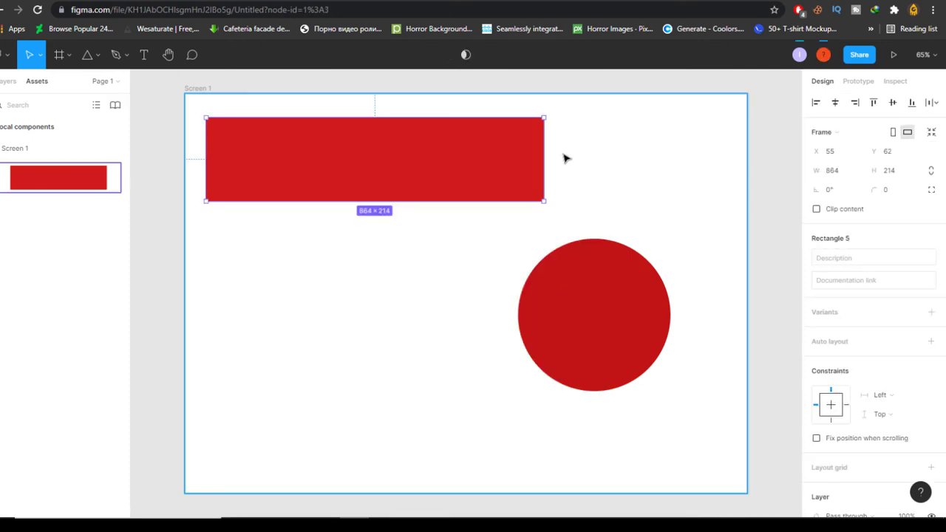
pyautogui.click(859, 56)
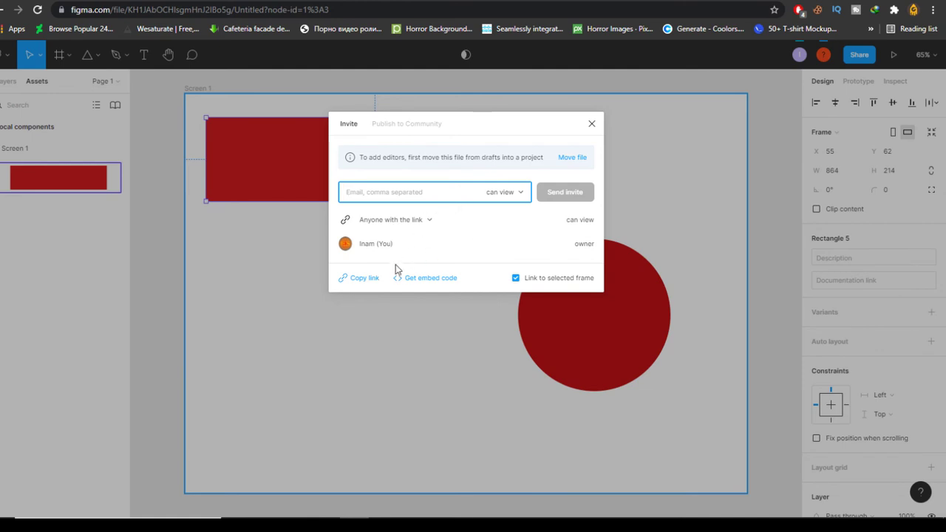
pyautogui.click(361, 282)
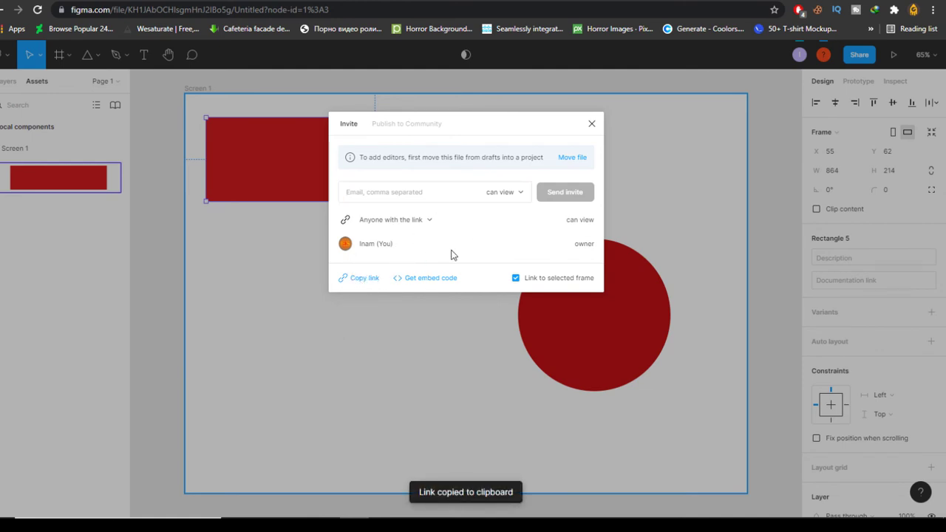
# Step: Restrict the file's link access to only people invited to this file, and switch it back to anyone with the link
pyautogui.click(430, 220)
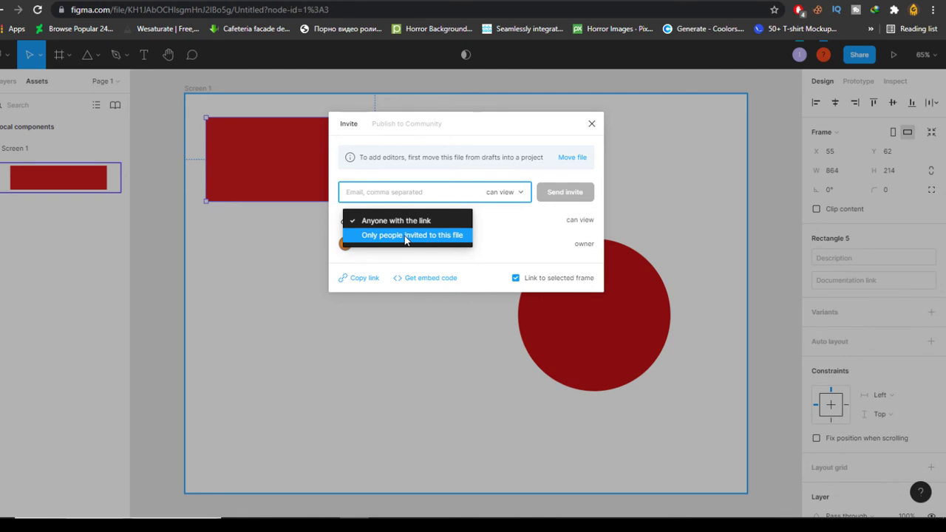
pyautogui.click(416, 237)
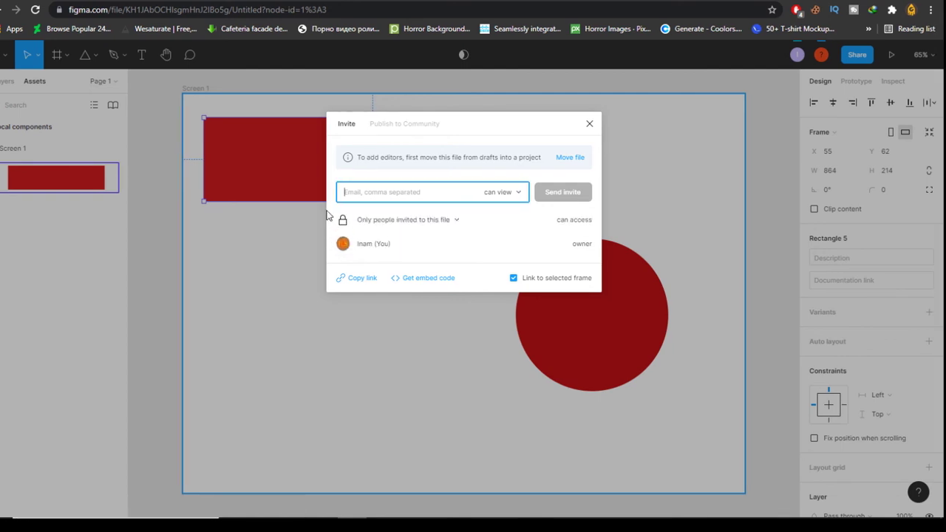
pyautogui.click(458, 221)
pyautogui.click(414, 213)
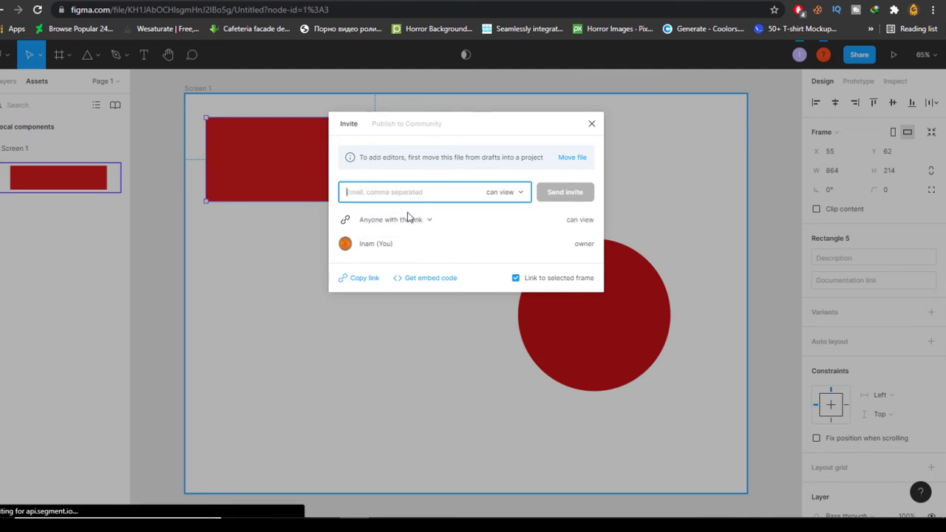
# Step: Copy the file's share link and load the shared file from it in Firefox
pyautogui.click(360, 280)
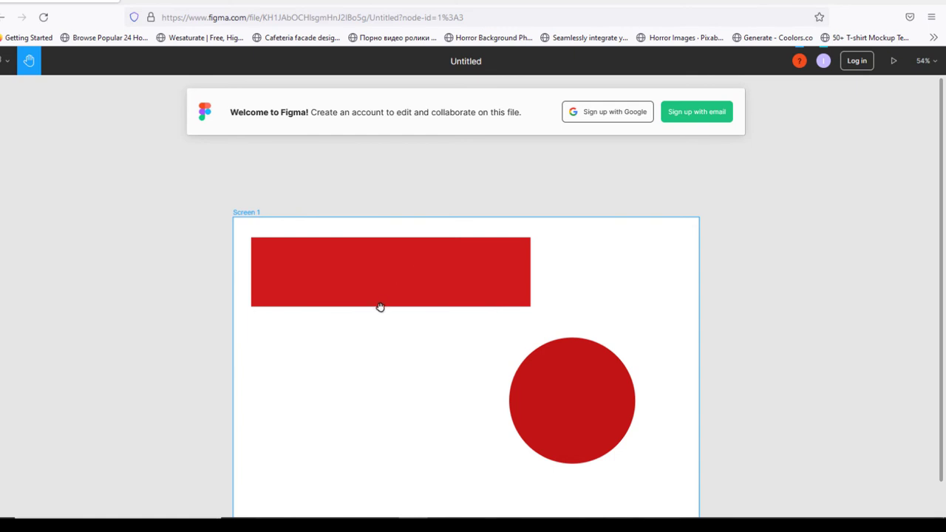
pyautogui.scroll(-2, 380, 307)
pyautogui.scroll(1, 463, 285)
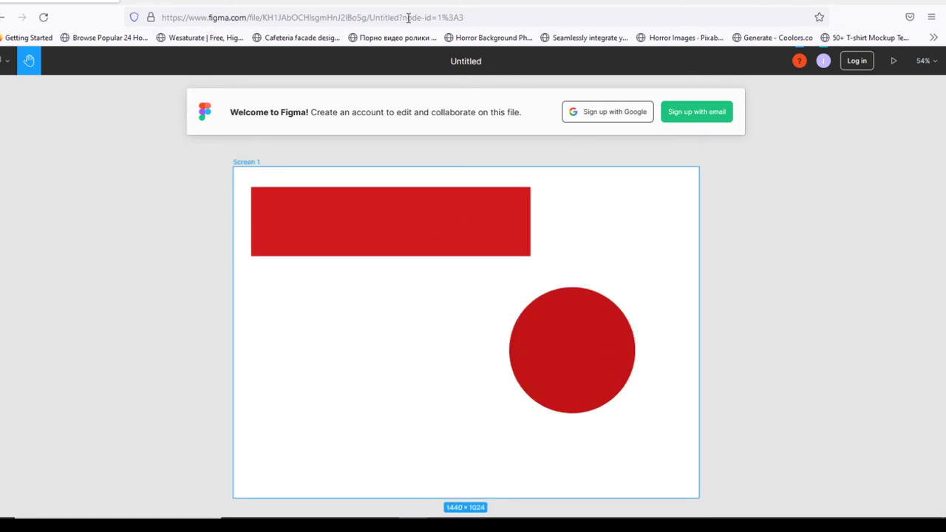
pyautogui.click(490, 17)
pyautogui.click(418, 22)
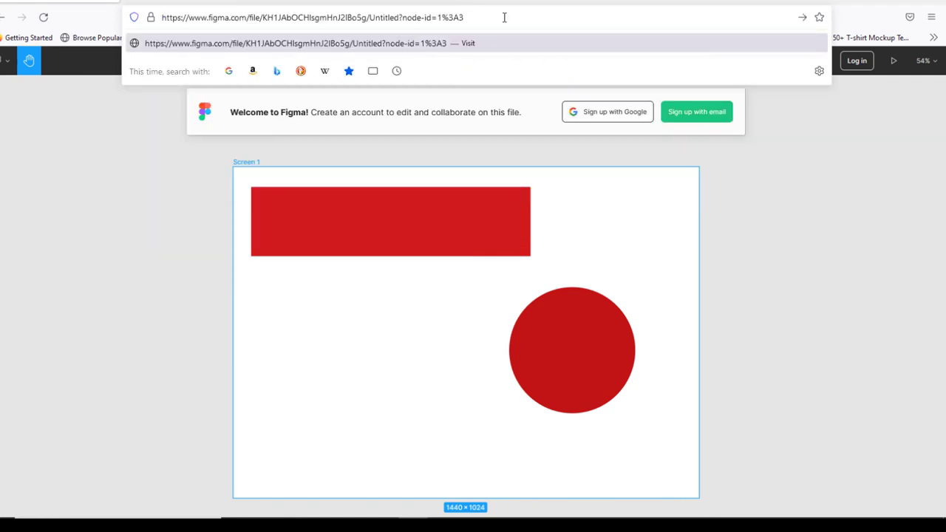
pyautogui.press('Return')
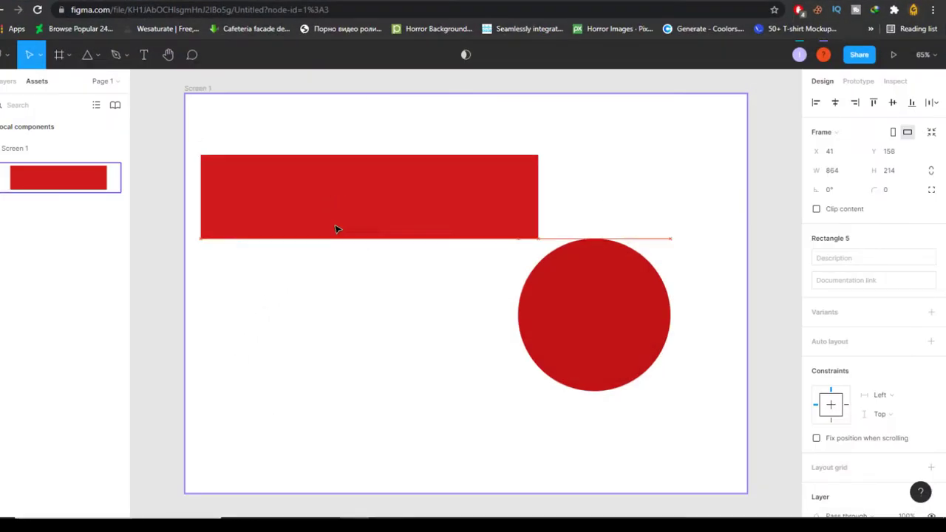
# Step: Move the red component down in the editor until it overlaps the circle, and check the change in the shared view in Firefox
pyautogui.moveTo(335, 229); pyautogui.dragTo(340, 363)
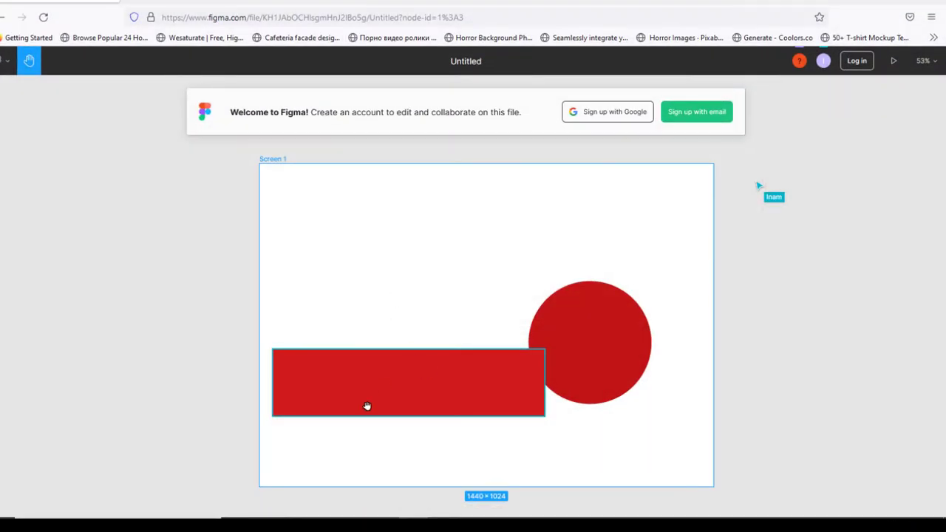
pyautogui.scroll(-3, 382, 312)
pyautogui.scroll(3, 410, 395)
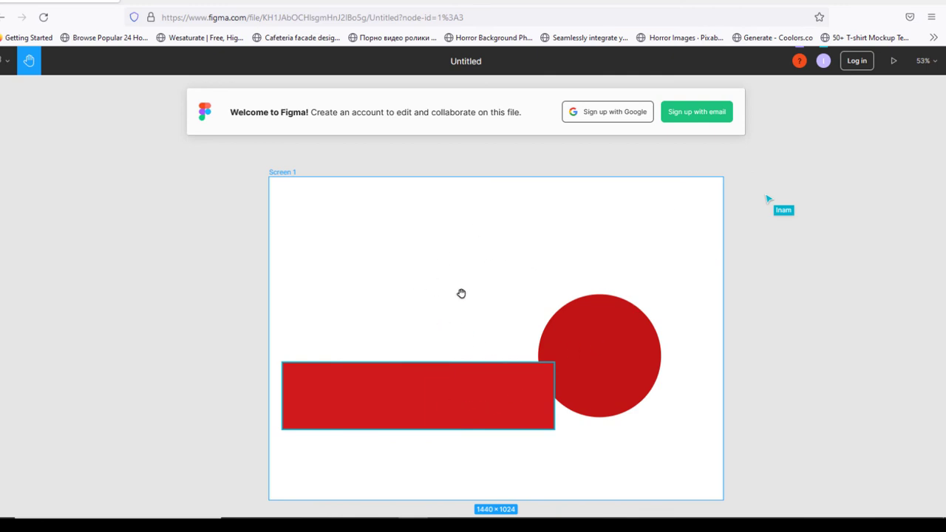
pyautogui.scroll(1, 390, 331)
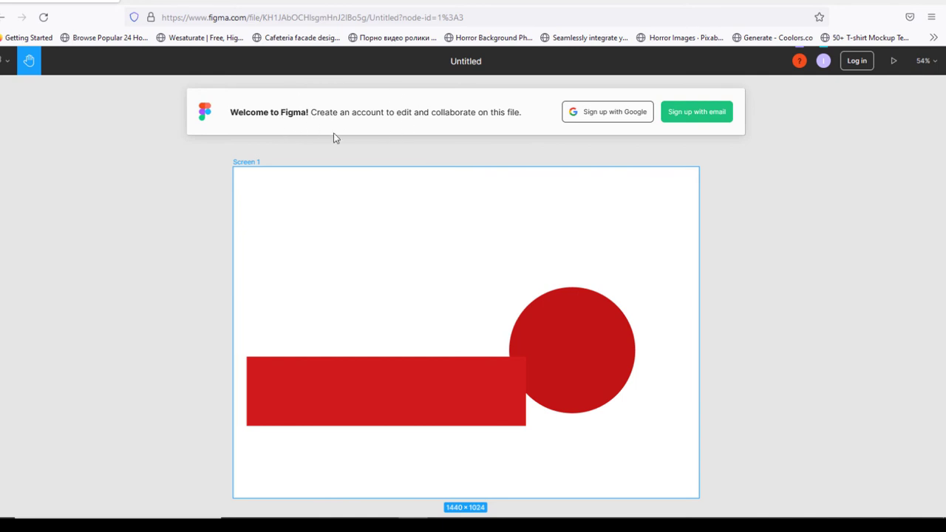
pyautogui.moveTo(378, 413); pyautogui.dragTo(372, 406)
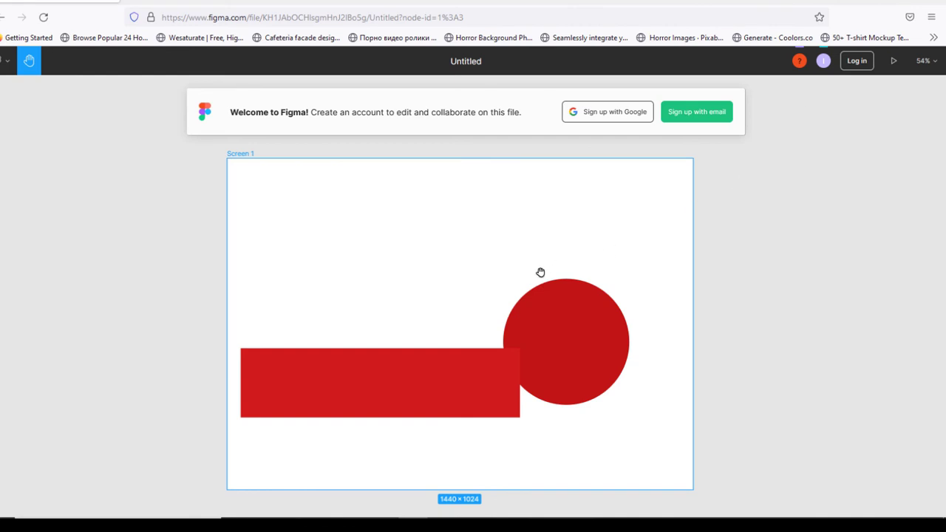
pyautogui.click(823, 62)
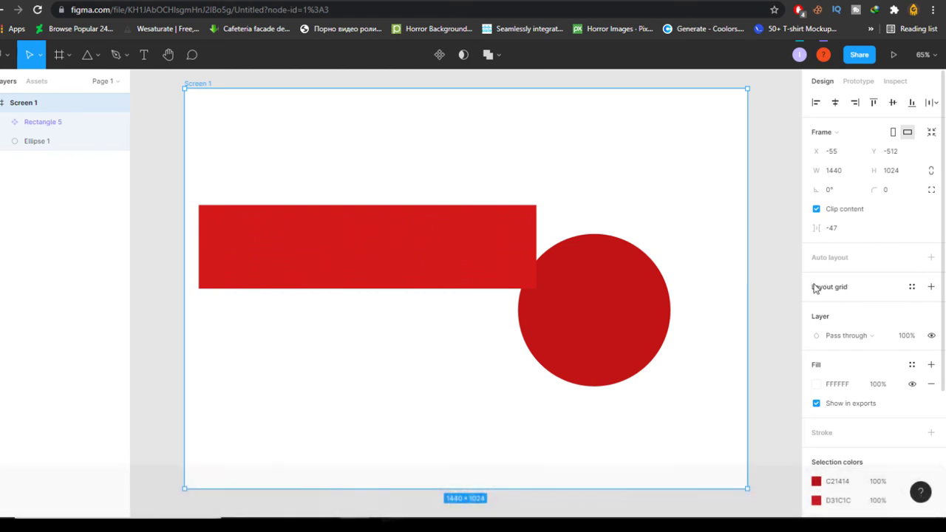
# Step: Add a layout grid to the Screen 1 frame and set its size to 30
pyautogui.click(930, 287)
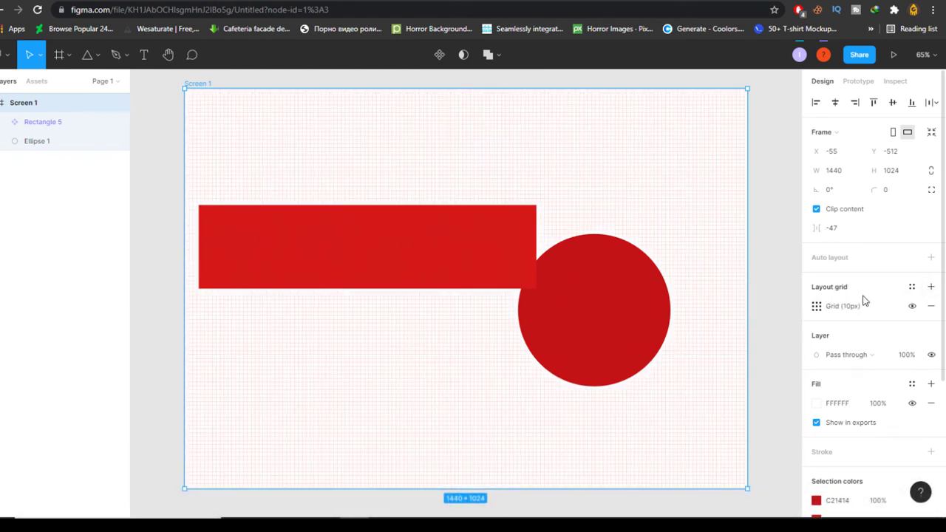
pyautogui.click(817, 307)
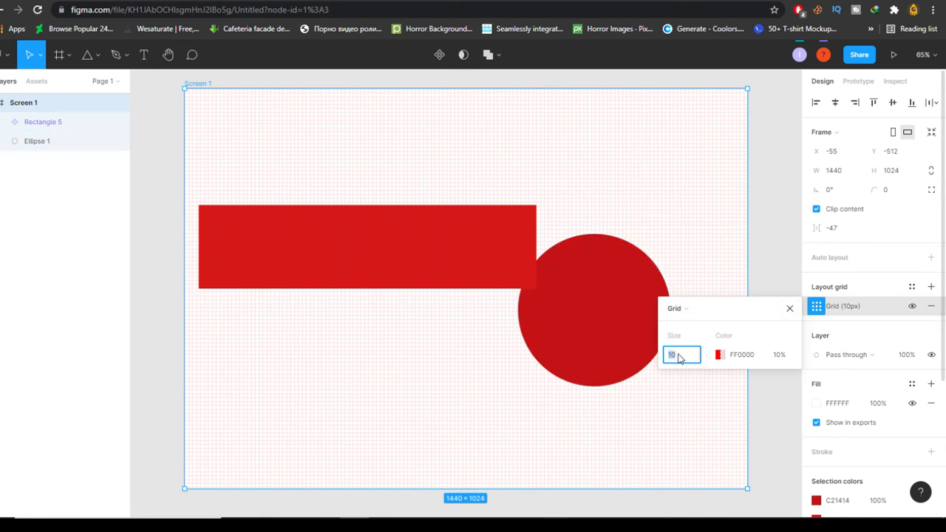
pyautogui.write('30')
pyautogui.press('Return')
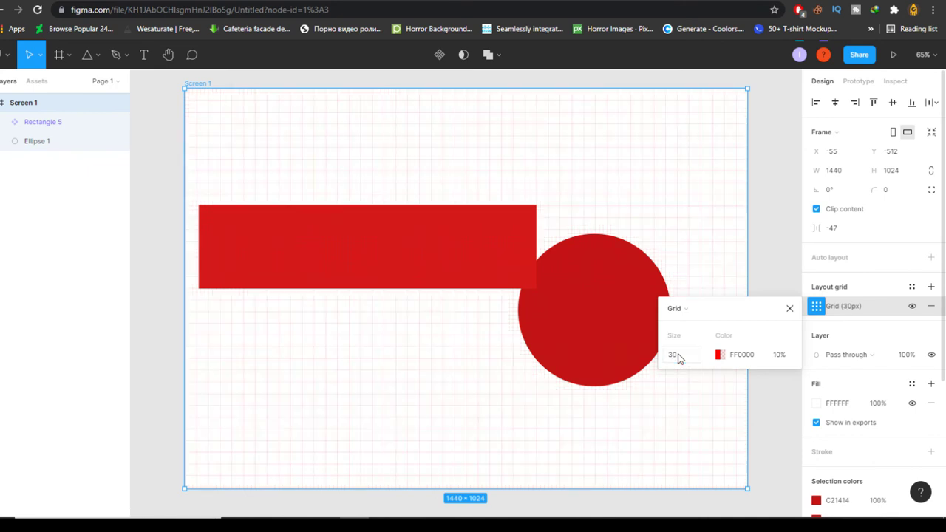
# Step: Change the layout grid's colour to black (000000) with 100% opacity
pyautogui.click(719, 355)
pyautogui.moveTo(633, 309)
pyautogui.mouseDown()
pyautogui.moveTo(553, 332)
pyautogui.moveTo(481, 370)
pyautogui.mouseUp()
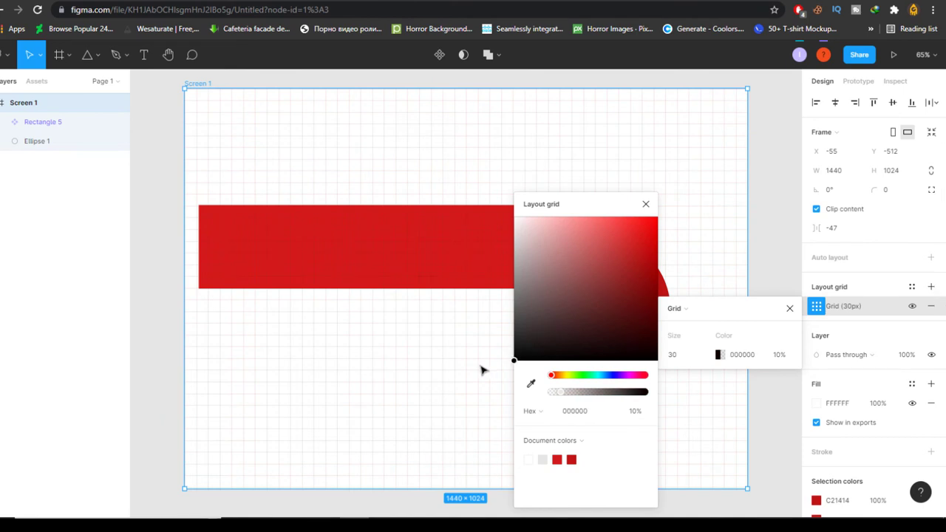
pyautogui.click(779, 356)
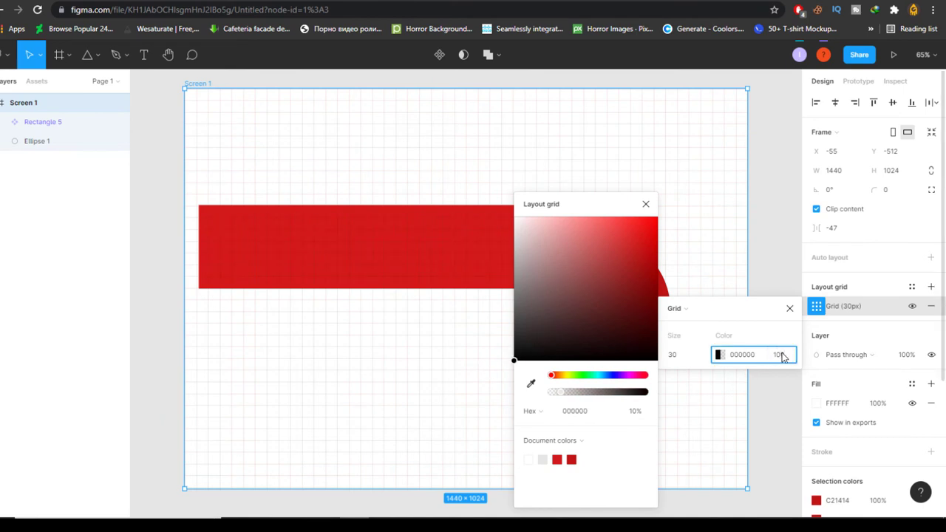
pyautogui.write('100')
pyautogui.press('Return')
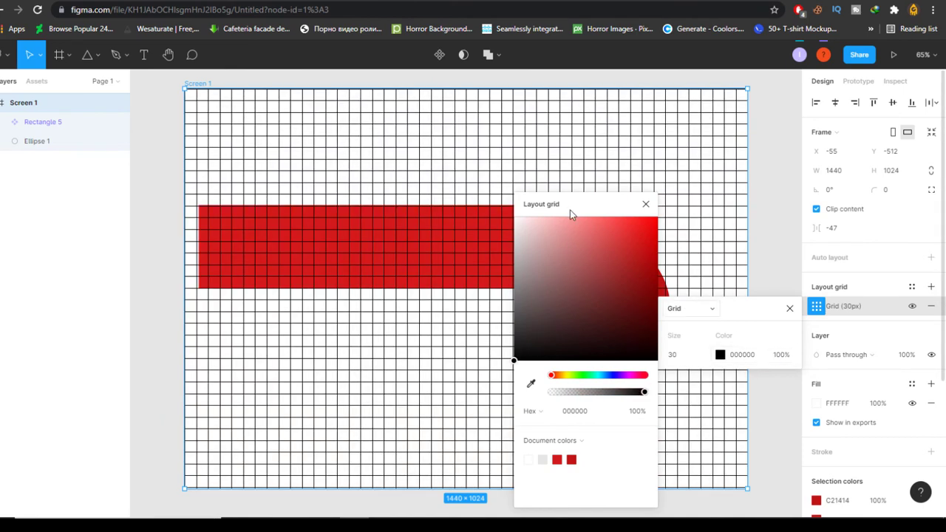
pyautogui.click(782, 355)
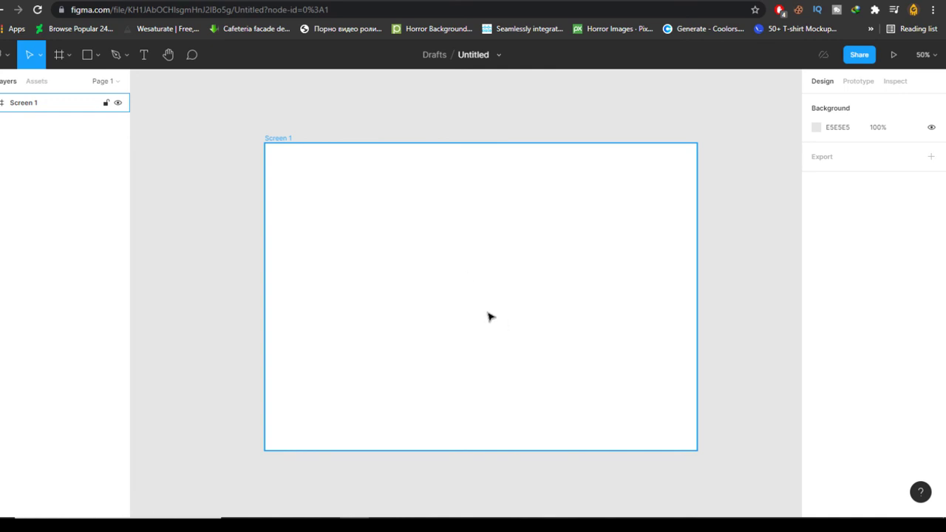
# Step: Draw a rectangle of about 494 × 146 in the upper middle of the empty Screen 1 frame
pyautogui.click(229, 182)
pyautogui.click(87, 55)
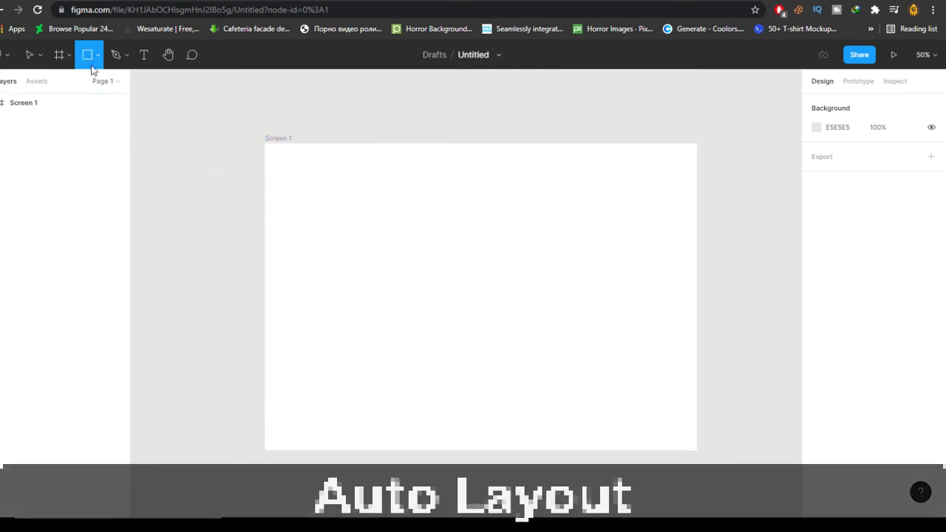
pyautogui.click(99, 57)
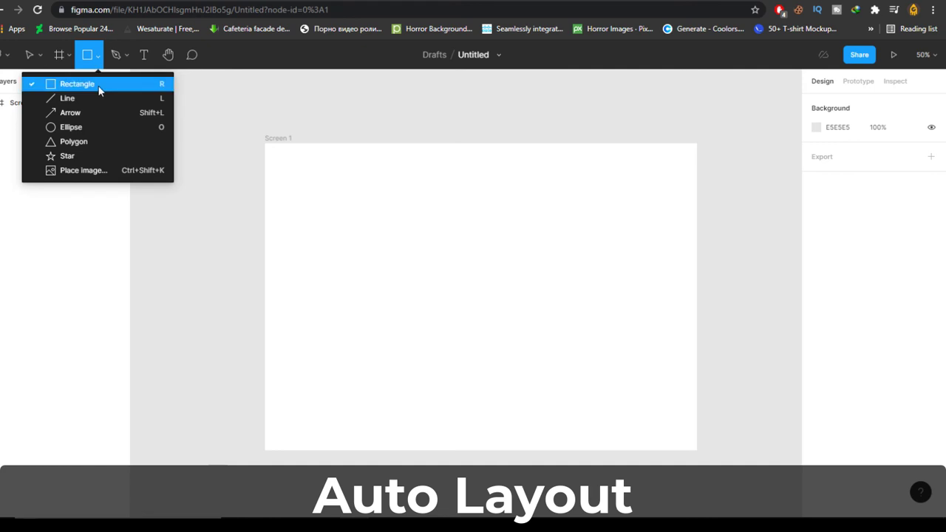
pyautogui.click(101, 87)
pyautogui.moveTo(391, 211)
pyautogui.mouseDown()
pyautogui.moveTo(522, 266)
pyautogui.moveTo(540, 256)
pyautogui.mouseUp()
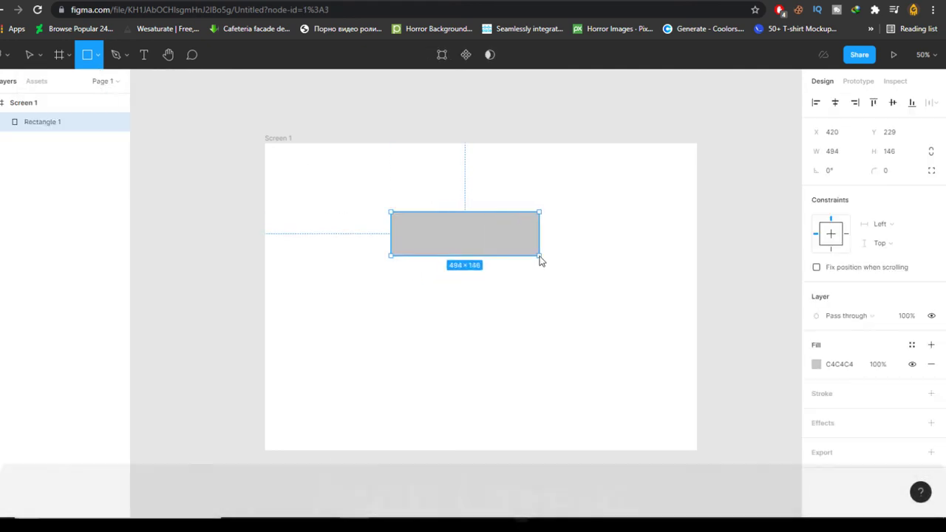
# Step: Add the text "Click Here" to Screen 1 and centre it on the grey rectangle
pyautogui.press('t')
pyautogui.click(432, 316)
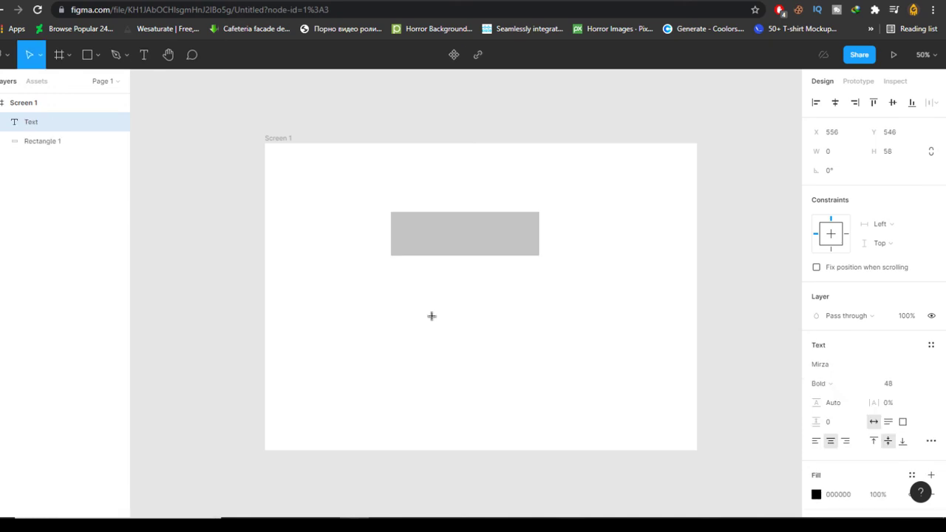
pyautogui.write('Clicker')
pyautogui.press('BackSpace')
pyautogui.press('BackSpace')
pyautogui.write('here')
pyautogui.press('BackSpace')
pyautogui.write('H')
pyautogui.press('Escape')
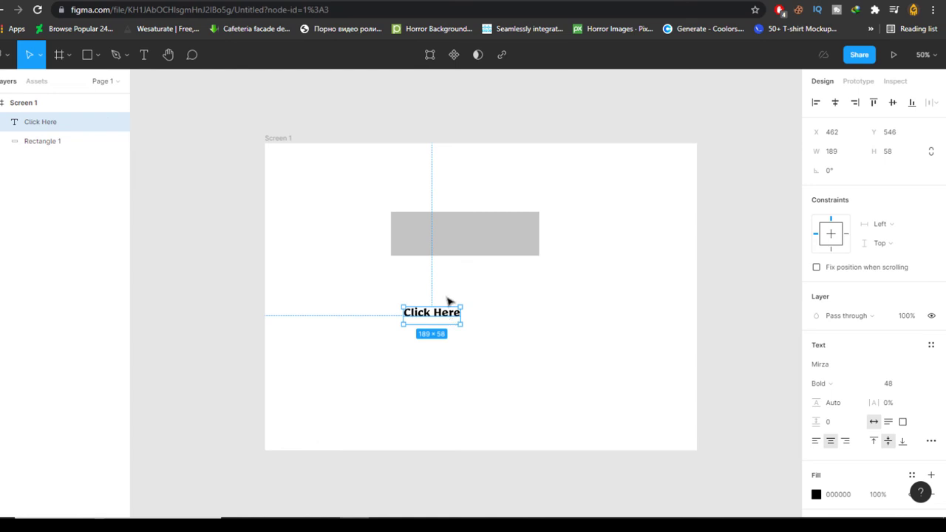
pyautogui.moveTo(445, 318); pyautogui.dragTo(479, 237)
# Step: Fully round the grey rectangle's corners to a radius of 73
pyautogui.click(507, 243)
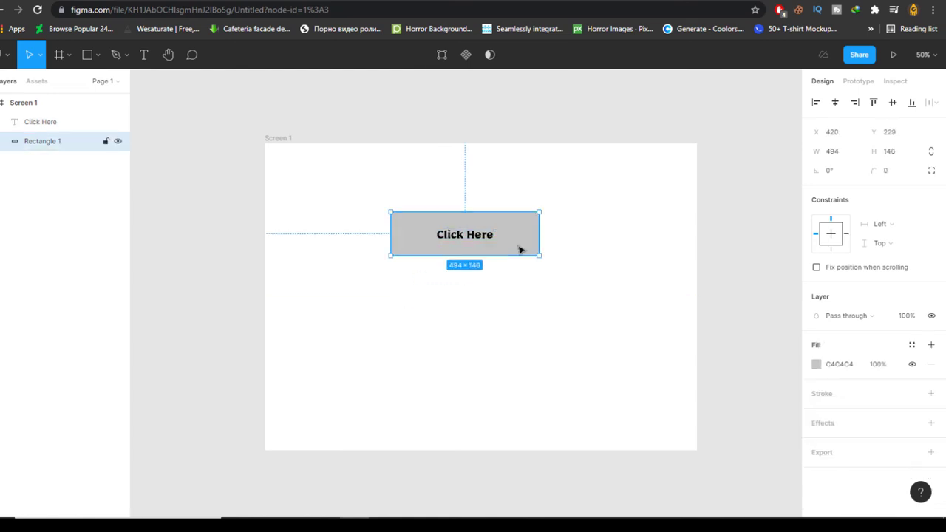
pyautogui.hotkey('ctrl', '=')
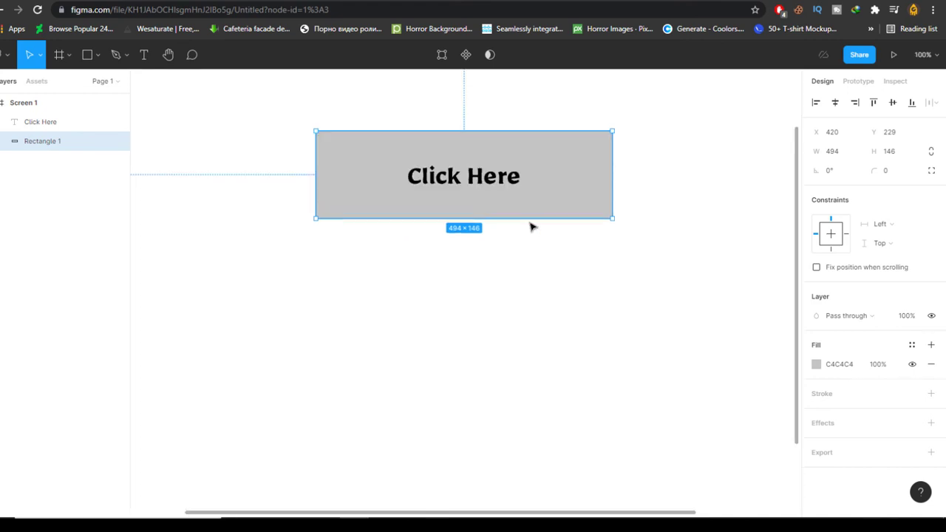
pyautogui.hotkey('ctrl', '=')
pyautogui.moveTo(530, 222); pyautogui.dragTo(534, 490)
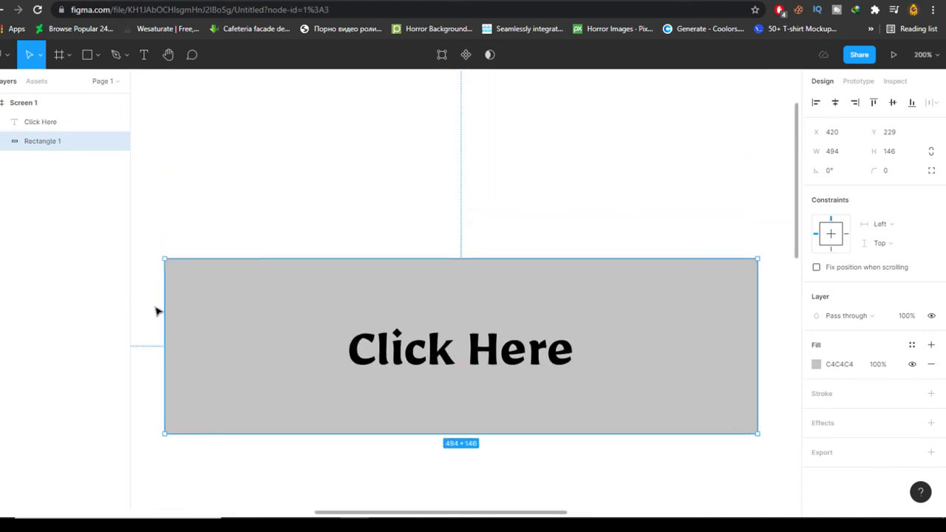
pyautogui.moveTo(177, 280)
pyautogui.moveTo(177, 273); pyautogui.dragTo(276, 412)
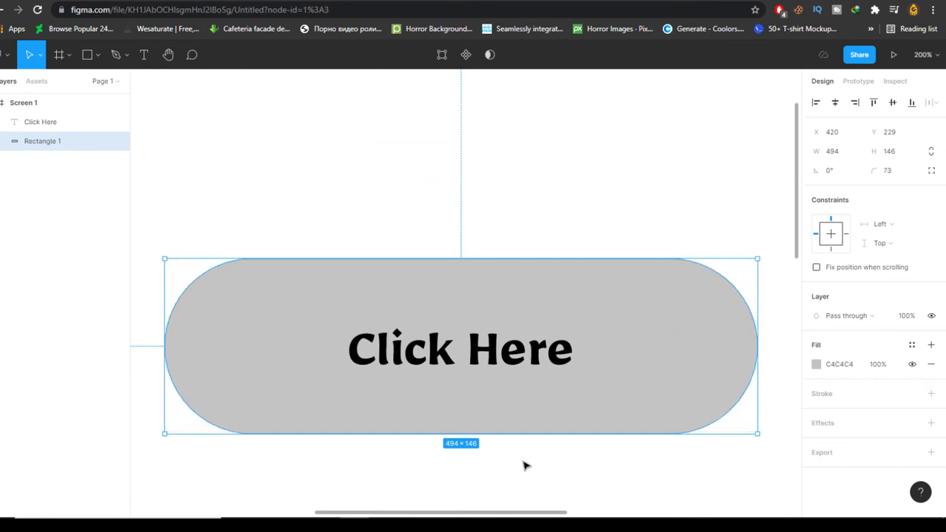
# Step: Apply auto layout to the rounded rectangle and the Click Here text together
pyautogui.hotkey('shift', '0')
pyautogui.moveTo(418, 403); pyautogui.dragTo(517, 319)
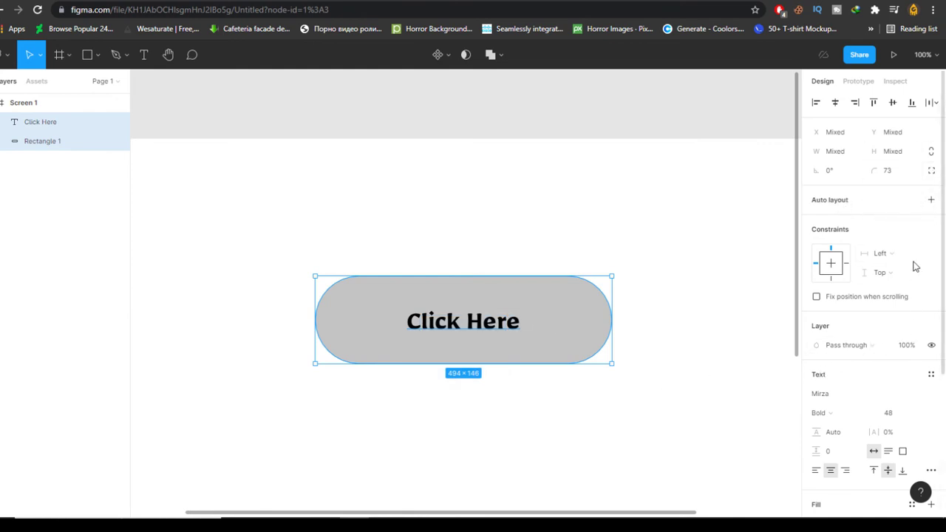
pyautogui.click(931, 200)
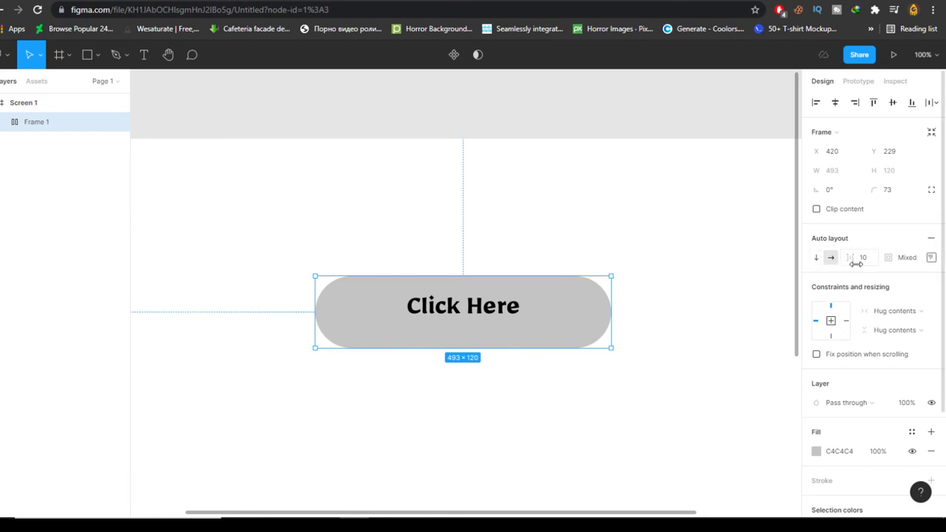
# Step: Show the button's auto layout alignment and padding settings, and select the Click Here text inside its frame
pyautogui.click(931, 258)
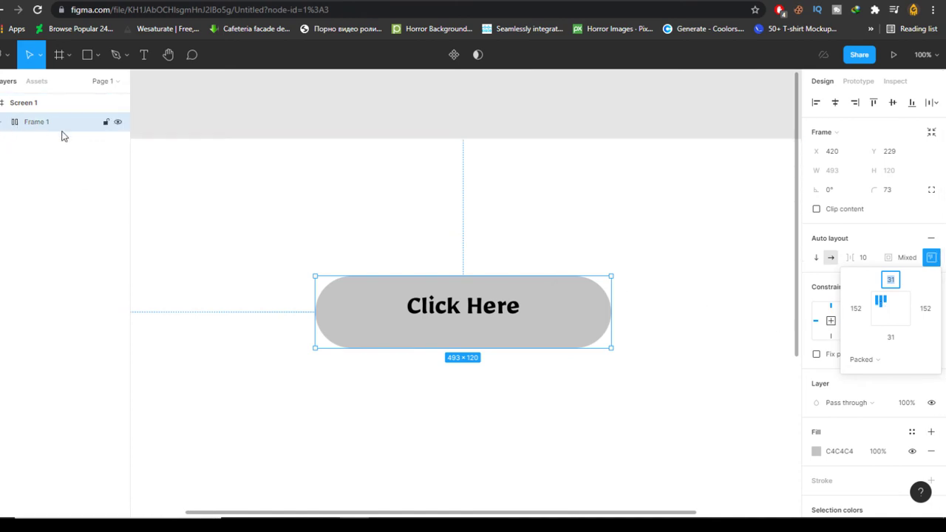
pyautogui.click(3, 123)
pyautogui.click(35, 143)
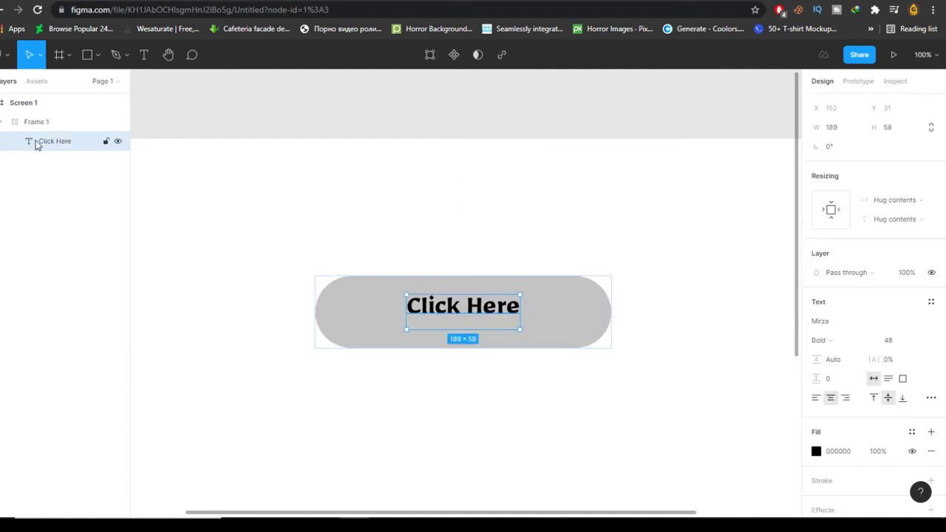
# Step: Centre the Click Here text within the button's auto layout and enlarge the button frame to about 582 × 205
pyautogui.click(69, 123)
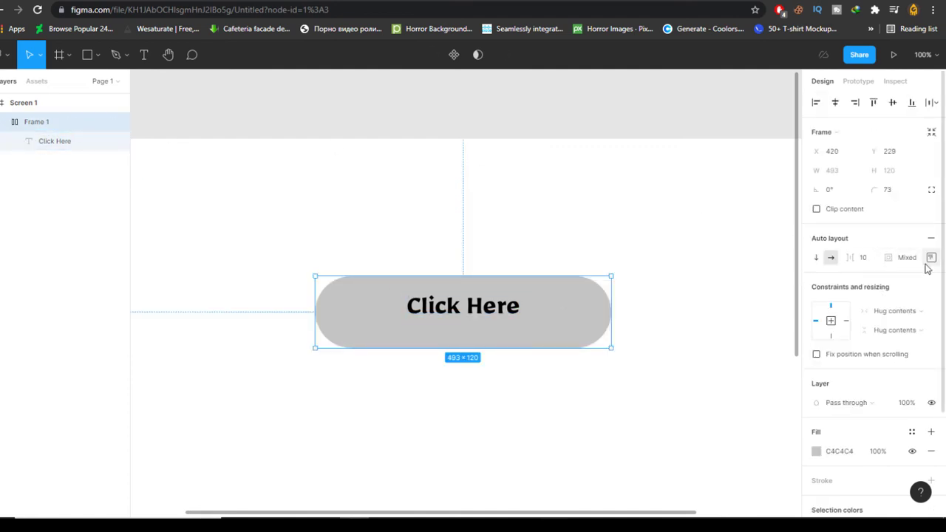
pyautogui.click(931, 257)
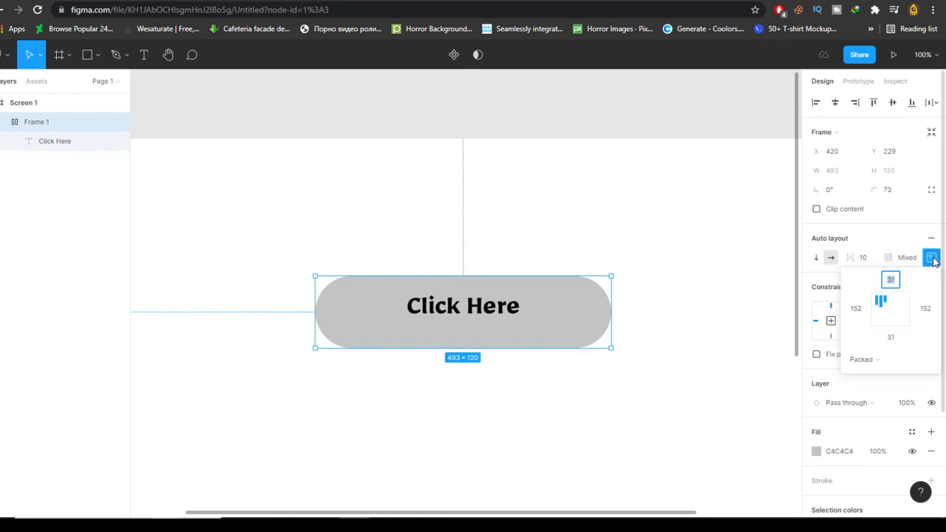
pyautogui.click(891, 308)
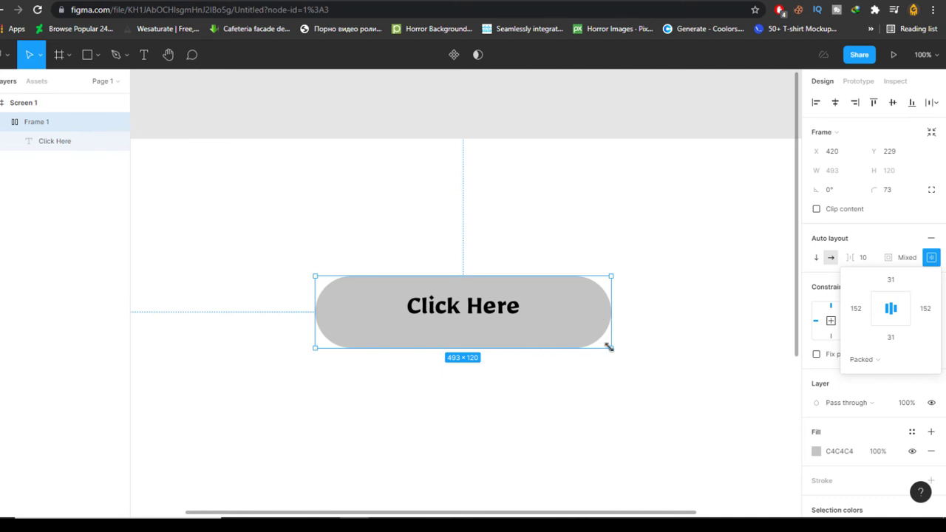
pyautogui.moveTo(606, 348); pyautogui.dragTo(665, 399)
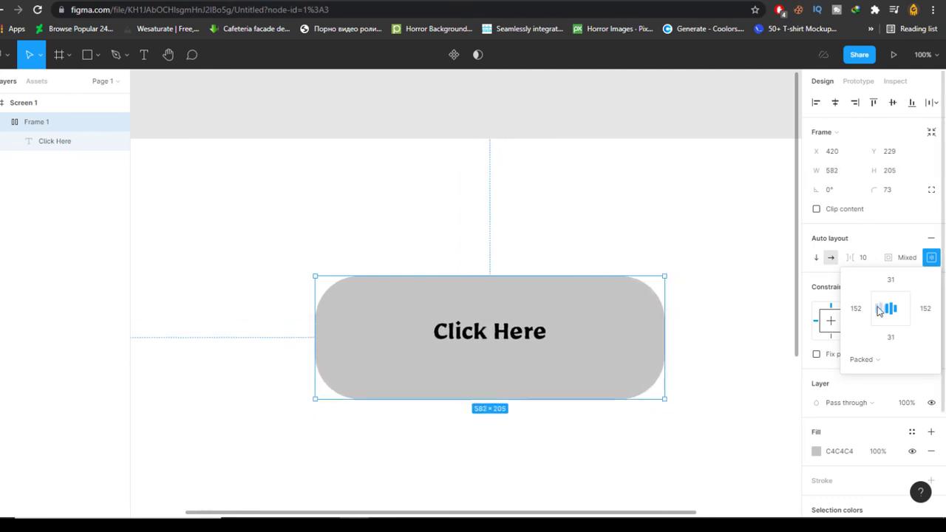
# Step: Align the button's contents to the left centre and enlarge the frame to about 618 × 264
pyautogui.click(879, 309)
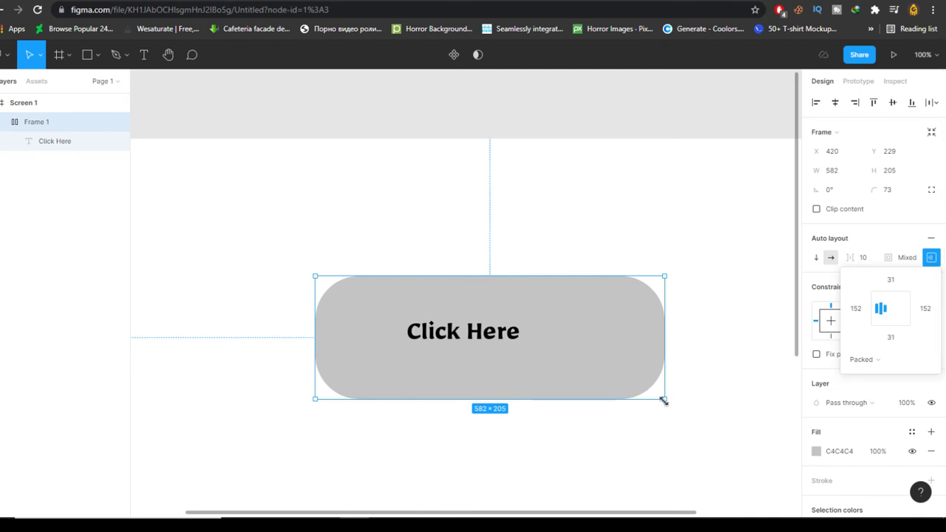
pyautogui.moveTo(663, 400); pyautogui.dragTo(685, 434)
pyautogui.scroll(-1, 479, 251)
pyautogui.hscroll(-1, 478, 251)
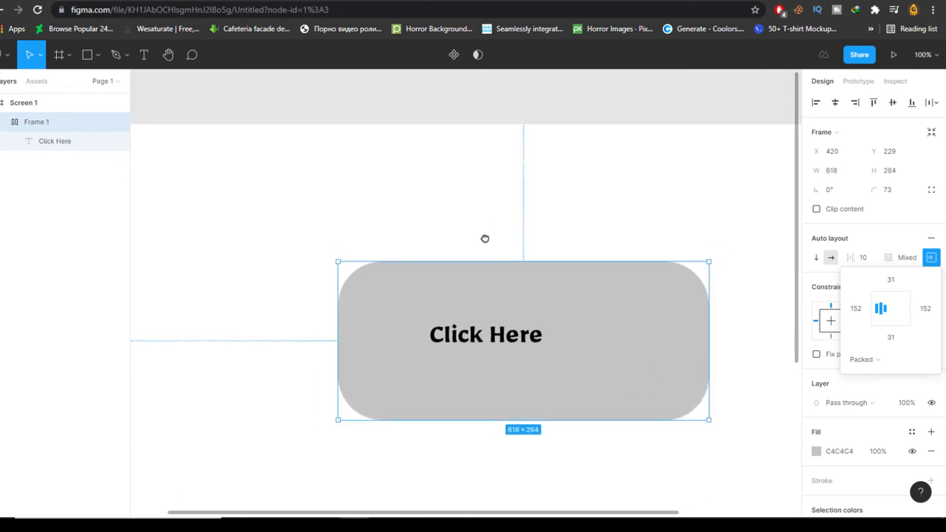
# Step: Duplicate the button below the original on Screen 1 and remove auto layout from the copy
pyautogui.press('-')
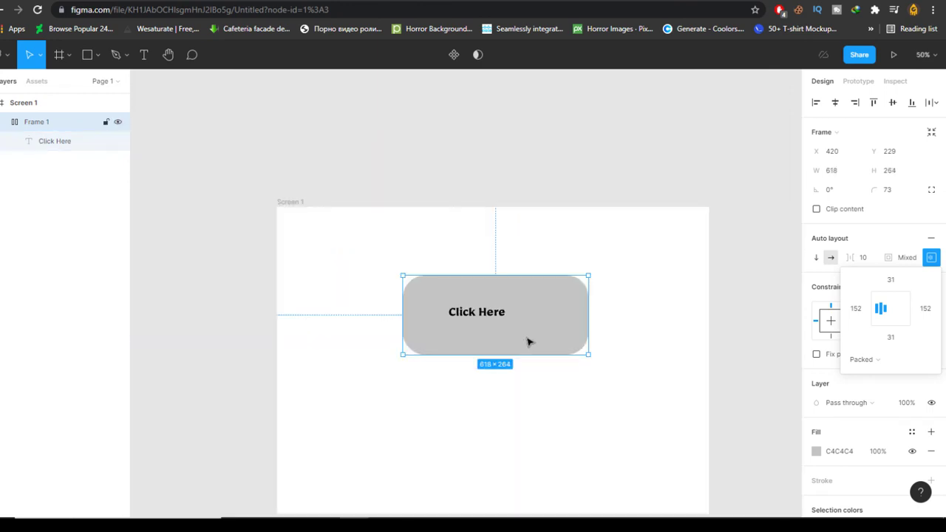
pyautogui.scroll(-2, 528, 338)
pyautogui.hscroll(-1, 527, 337)
pyautogui.moveTo(512, 233); pyautogui.dragTo(490, 351)
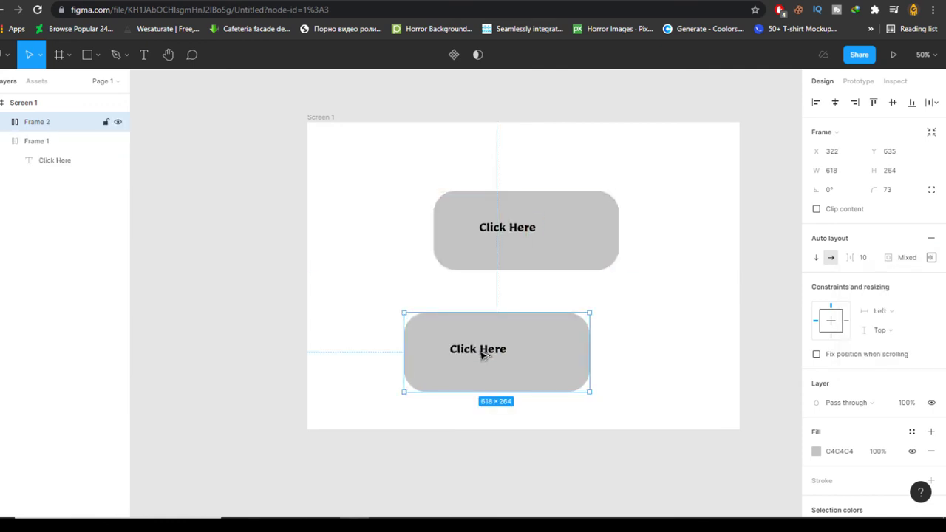
pyautogui.click(930, 239)
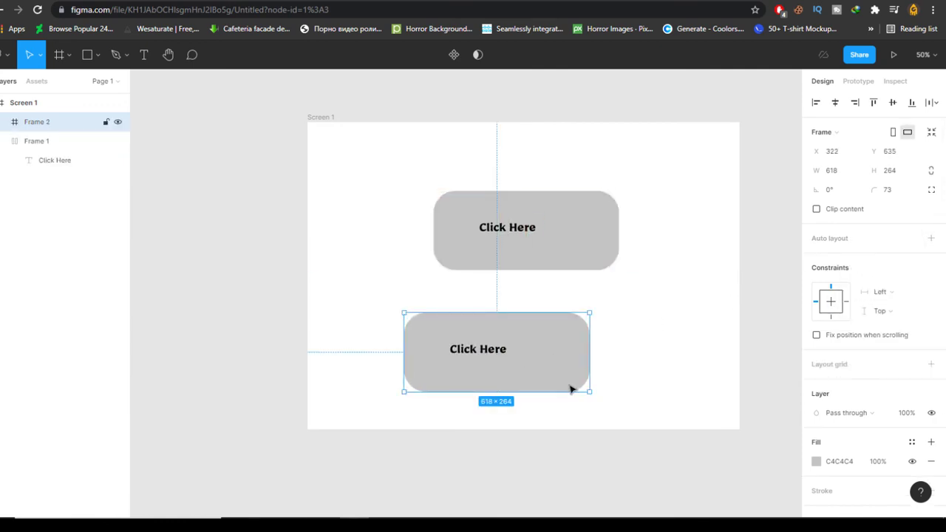
# Step: Enlarge the lower button without auto layout to about 759 × 372 to test how its text responds
pyautogui.press('+')
pyautogui.scroll(-3, 490, 293)
pyautogui.hscroll(1, 489, 293)
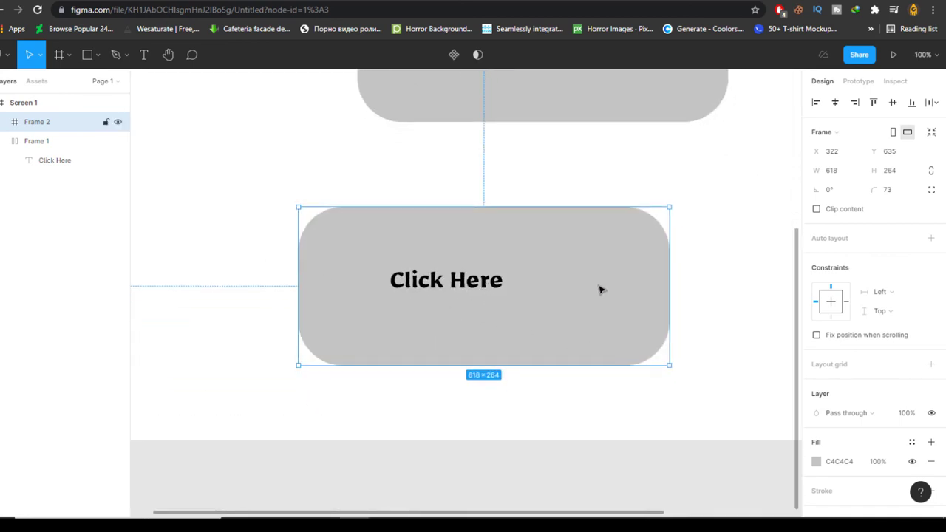
pyautogui.moveTo(670, 365); pyautogui.dragTo(754, 433)
# Step: Enlarge the original auto layout button to about 717 × 380 for comparison with the copy
pyautogui.moveTo(590, 254); pyautogui.dragTo(507, 442)
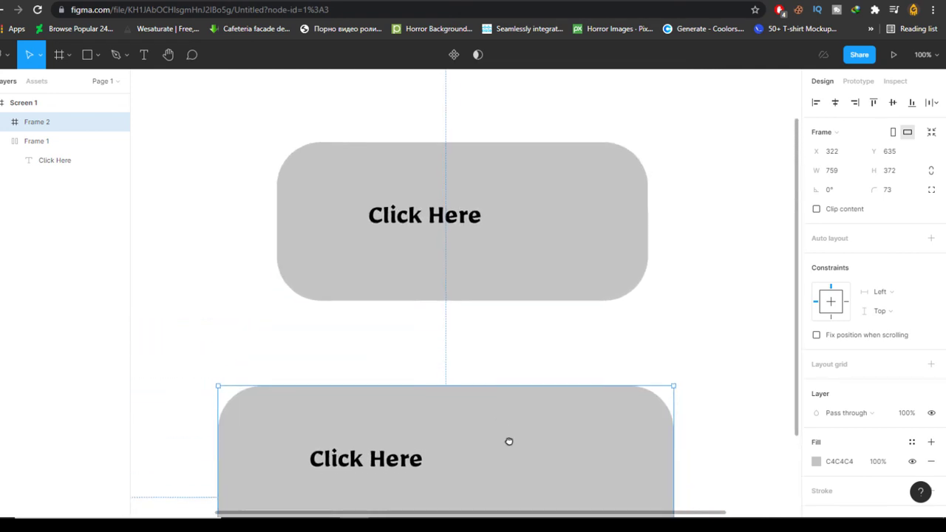
pyautogui.click(496, 224)
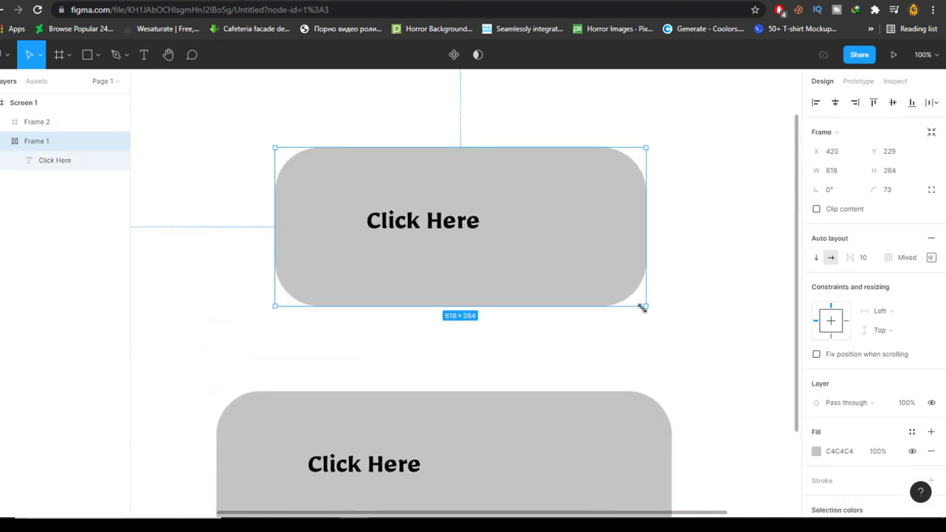
pyautogui.moveTo(642, 311); pyautogui.dragTo(705, 375)
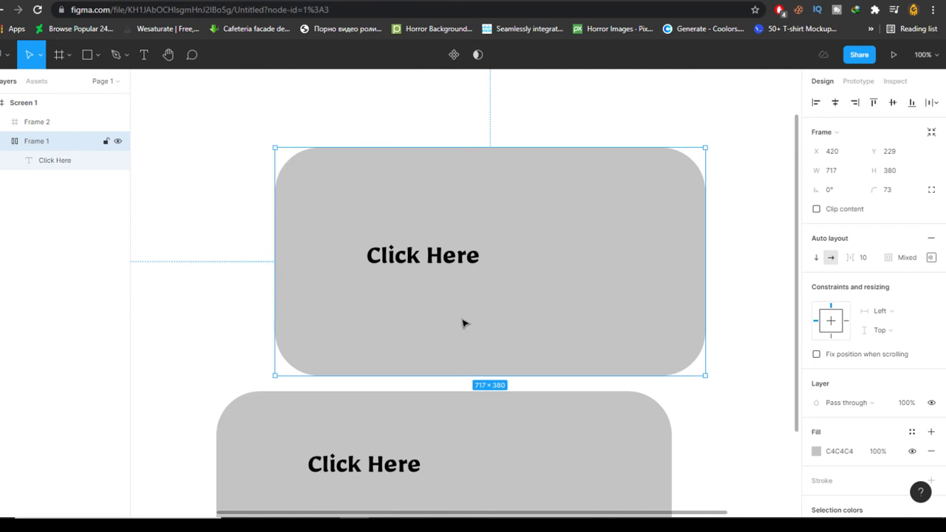
# Step: Centre the contents of the original auto layout button and enlarge its frame to about 922 × 546
pyautogui.click(931, 258)
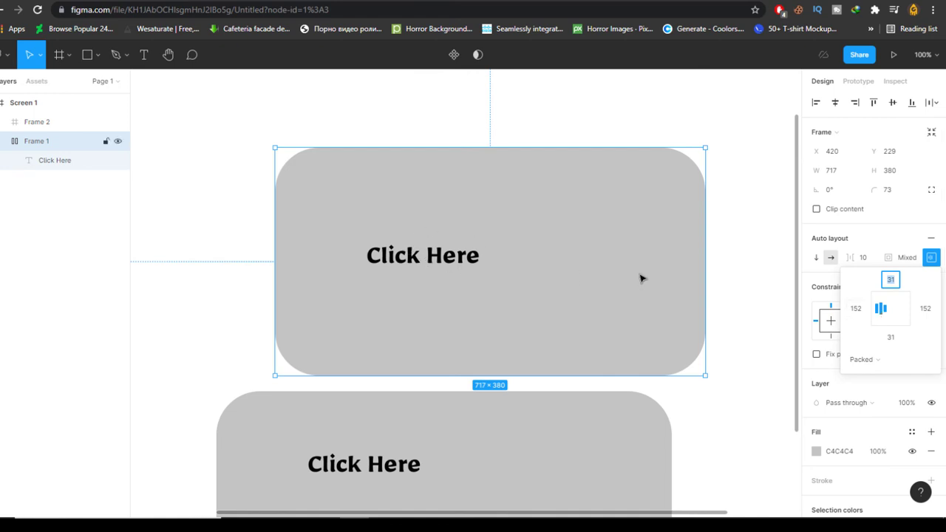
pyautogui.click(895, 312)
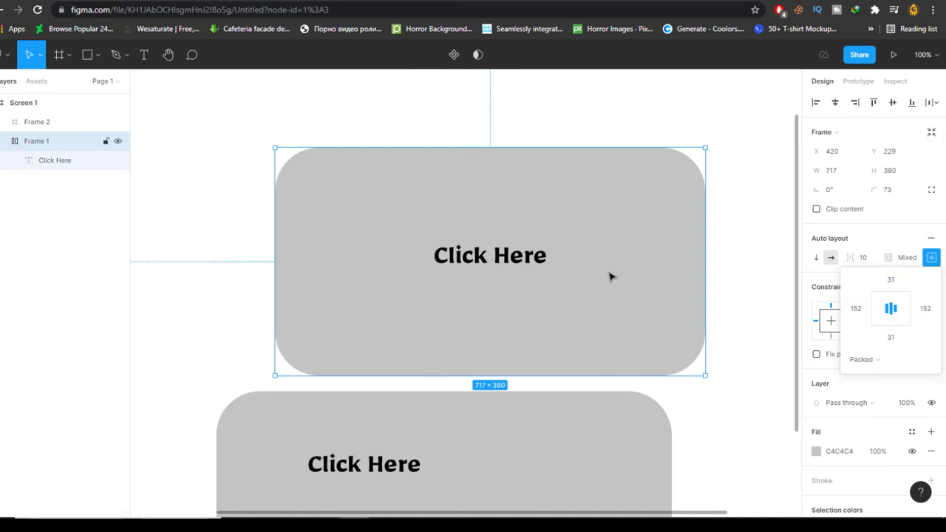
pyautogui.moveTo(707, 377); pyautogui.dragTo(739, 409)
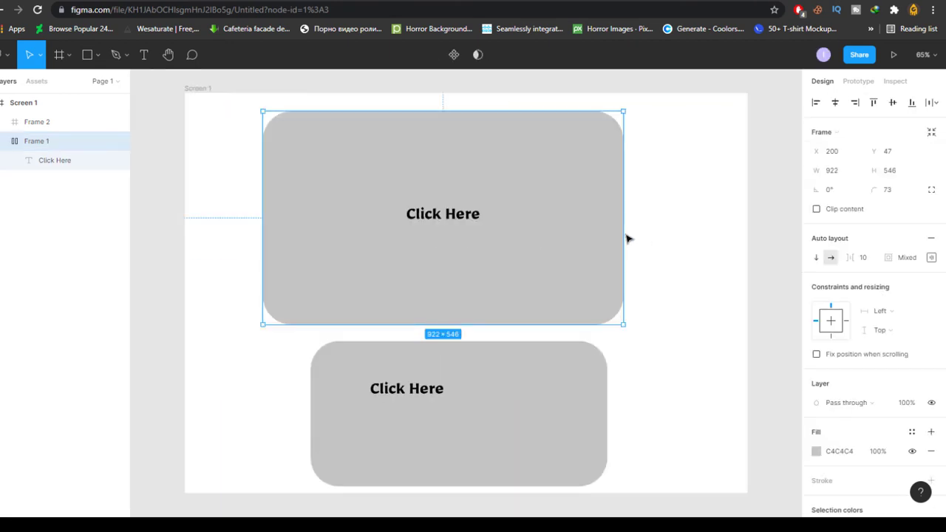
# Step: Try right and left alignment for the large button's auto layout contents, and set them back to centre
pyautogui.click(932, 258)
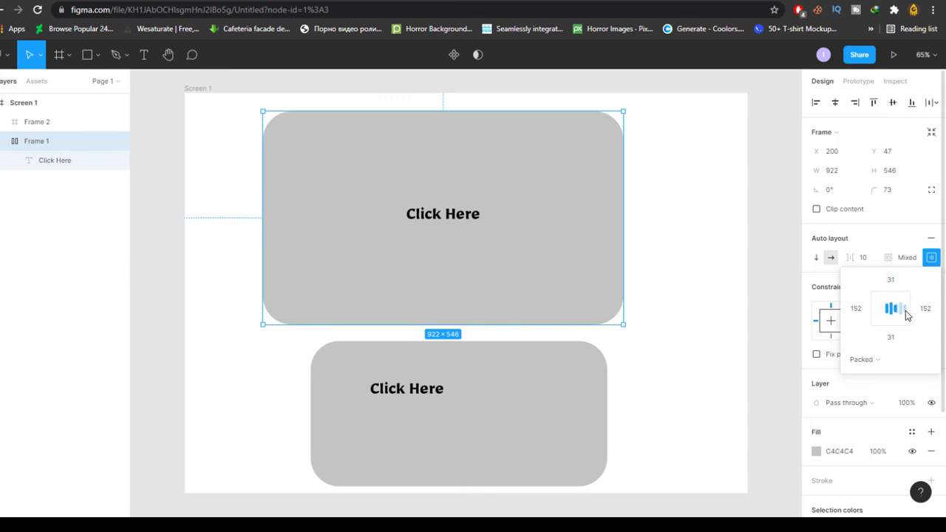
pyautogui.click(907, 314)
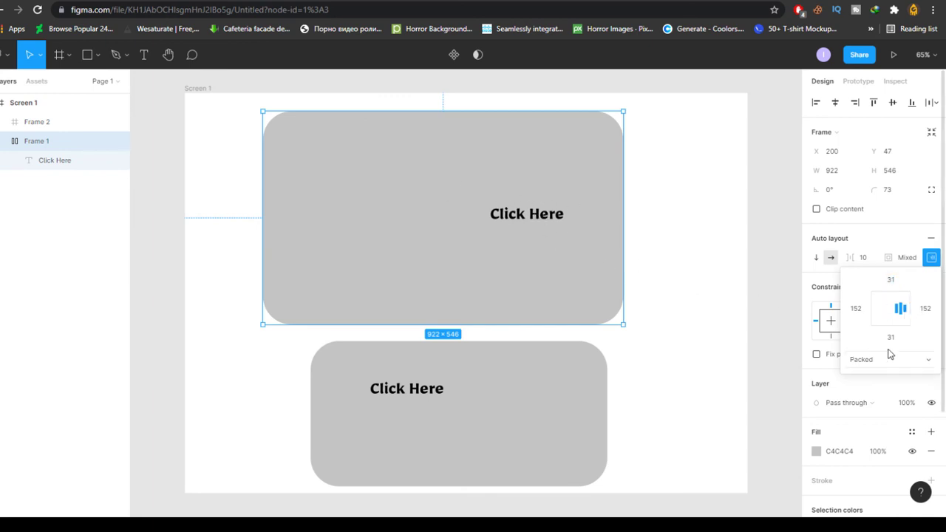
pyautogui.click(891, 324)
pyautogui.click(880, 311)
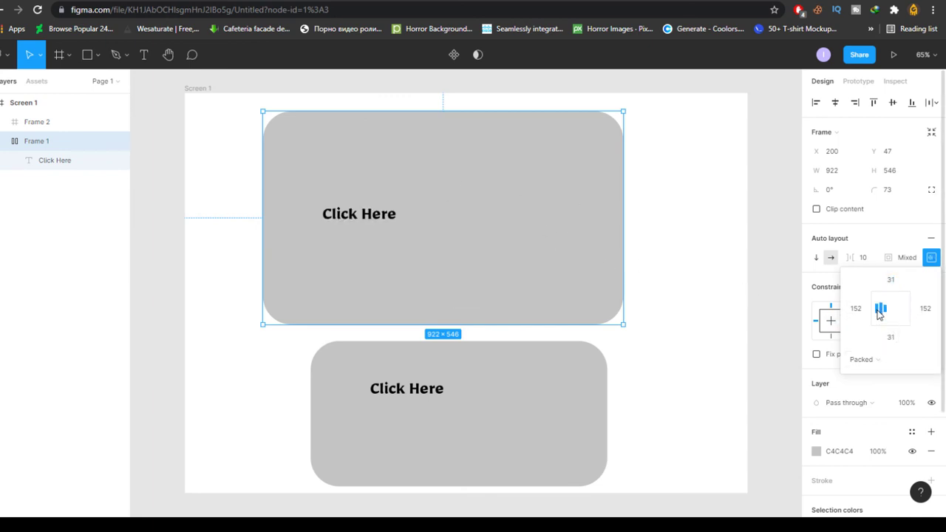
pyautogui.click(891, 308)
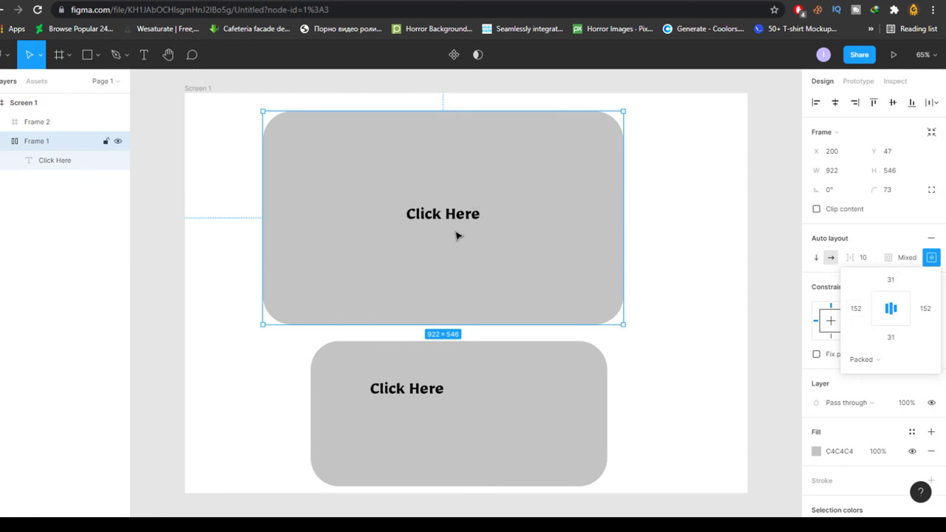
# Step: Set the large button's top padding to 100 and its bottom padding to 150
pyautogui.click(893, 281)
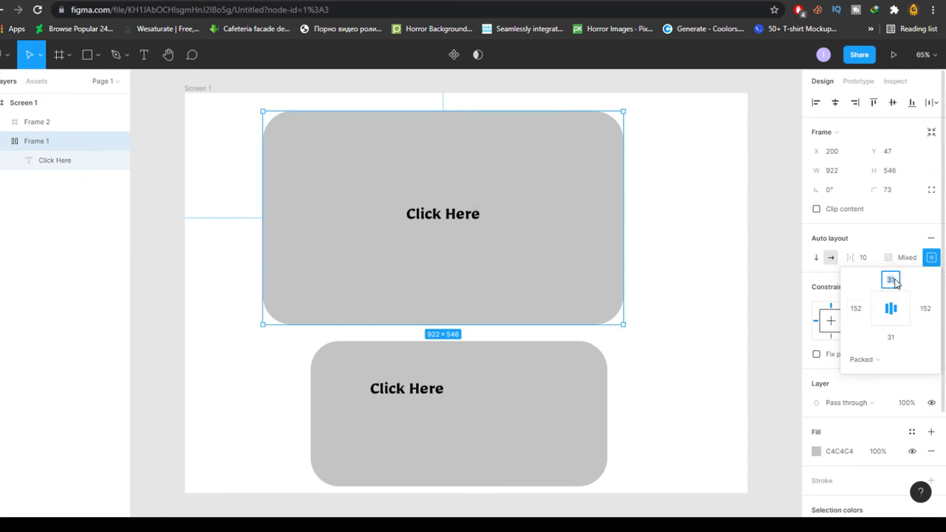
pyautogui.write('100')
pyautogui.press('Return')
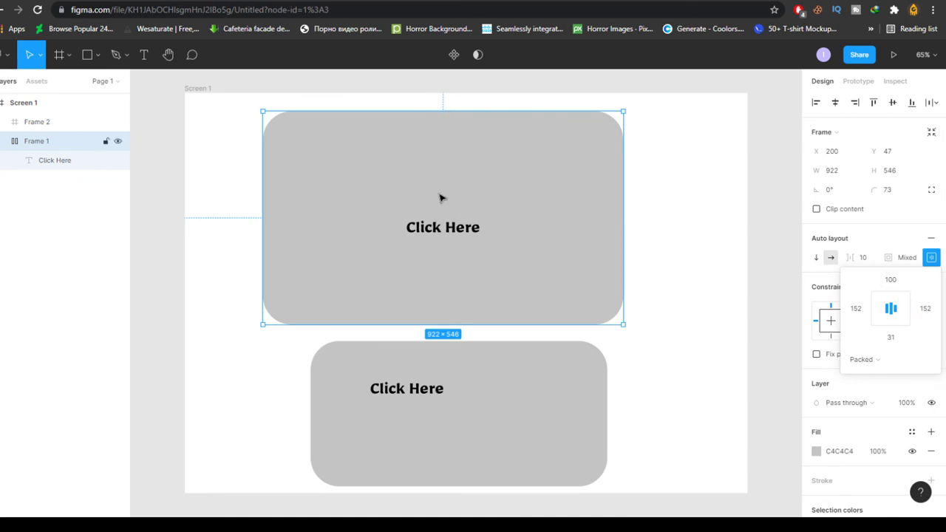
pyautogui.click(891, 340)
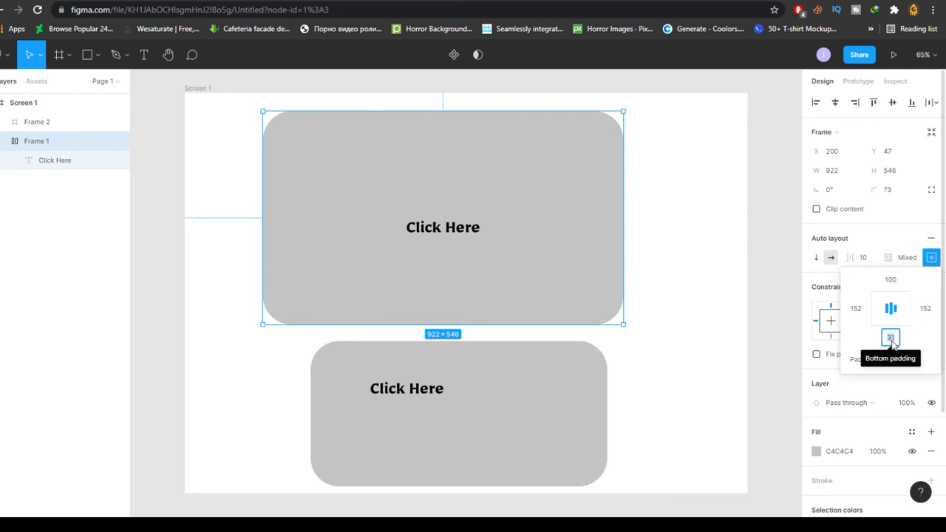
pyautogui.write('1')
pyautogui.press('Return')
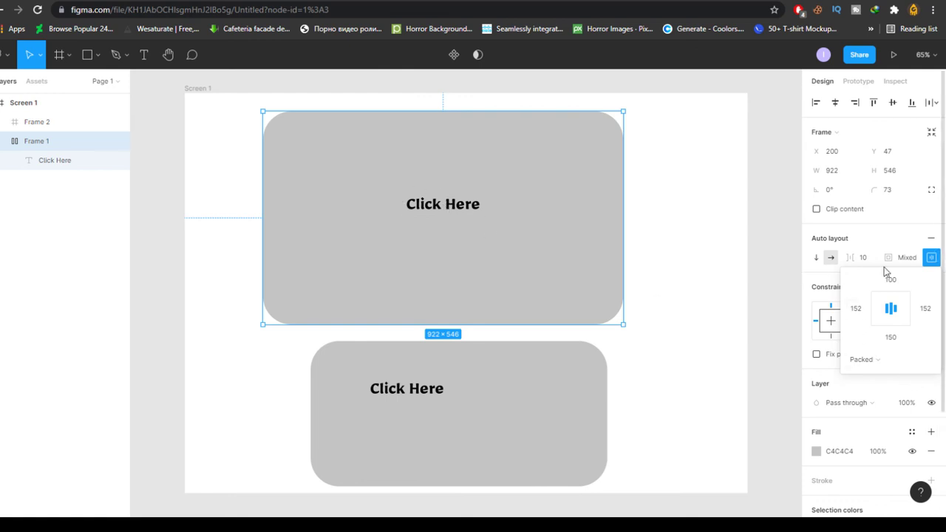
# Step: Set the large button's padding for all sides in one entry, with 30 at the bottom and 70 on the left
pyautogui.click(900, 262)
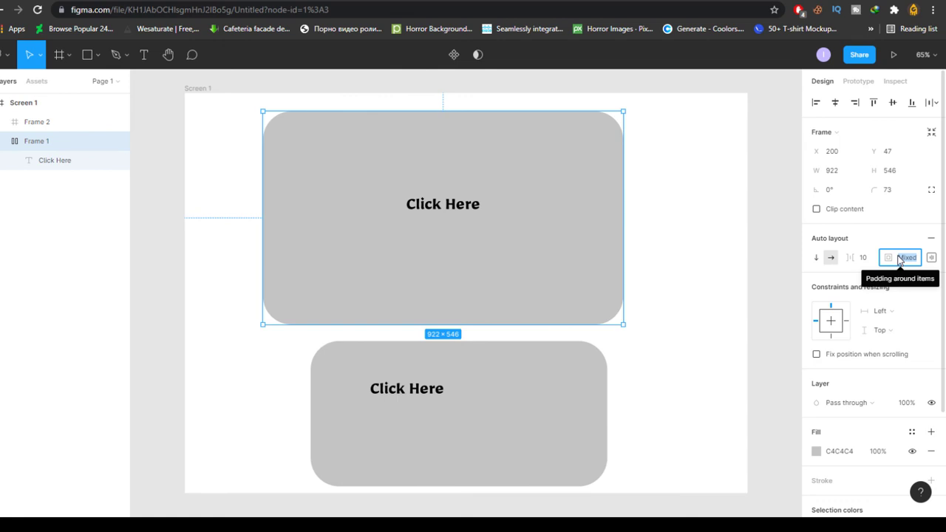
pyautogui.write('0,30,70')
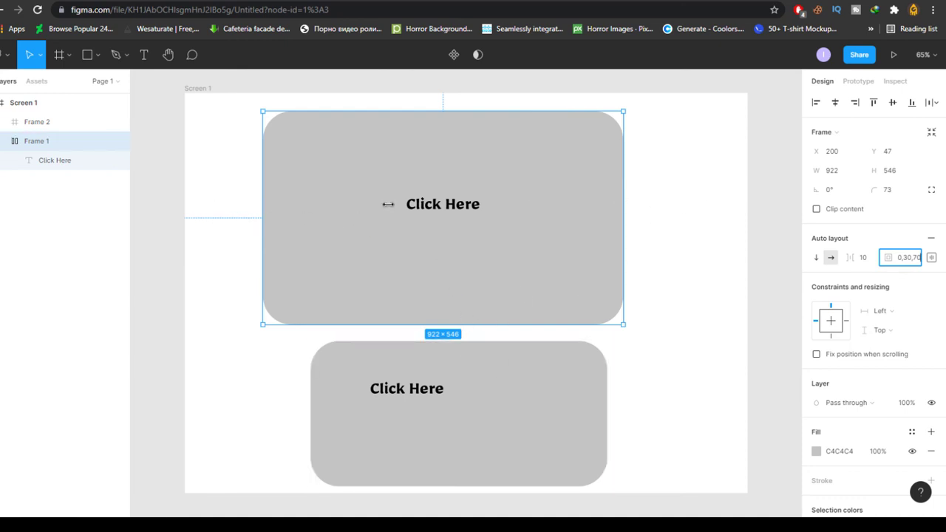
pyautogui.press('Return')
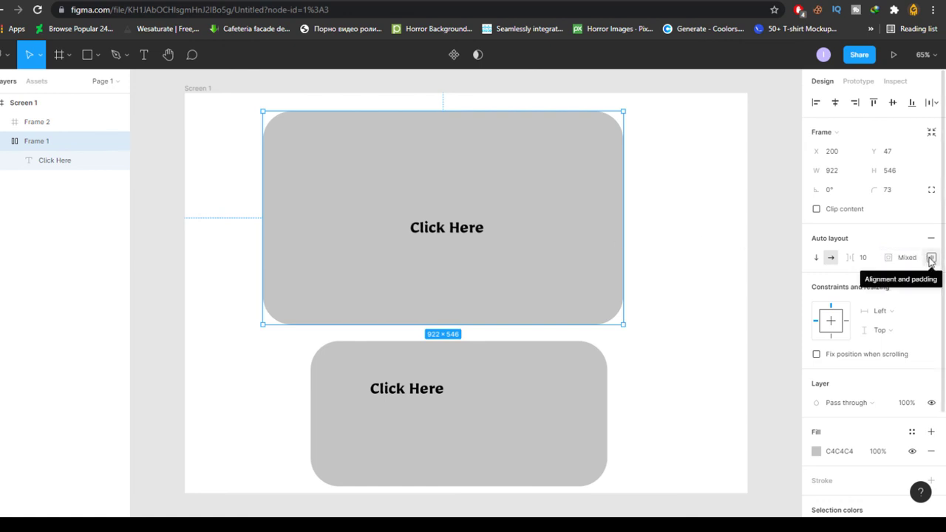
pyautogui.click(931, 257)
pyautogui.press('Escape')
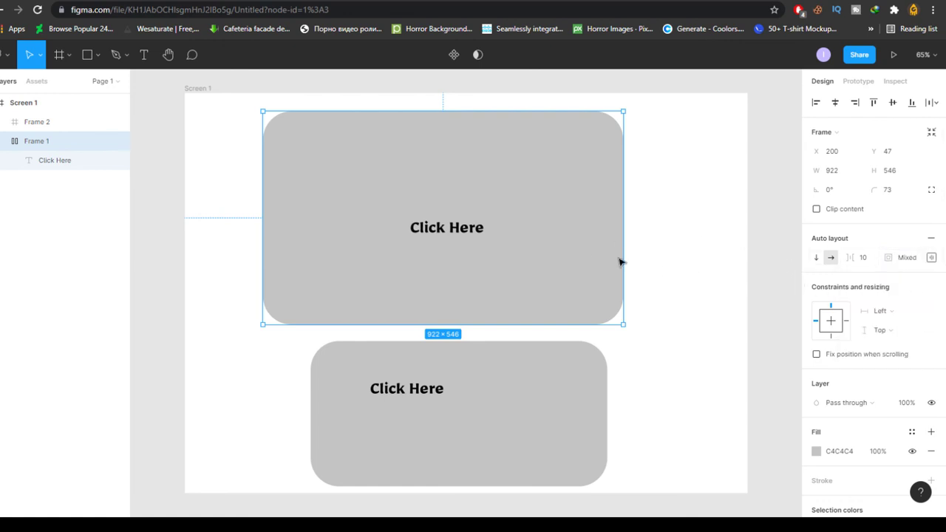
# Step: Paste a copy of the Click Here text inside the large button and set the spacing between items to 28
pyautogui.click(462, 230)
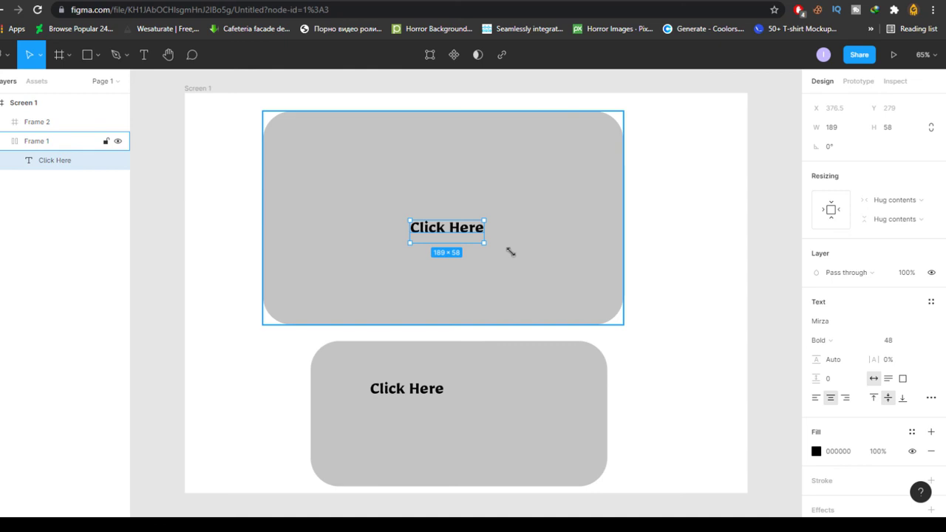
pyautogui.hotkey('ctrl', 'c')
pyautogui.hotkey('ctrl', 'v')
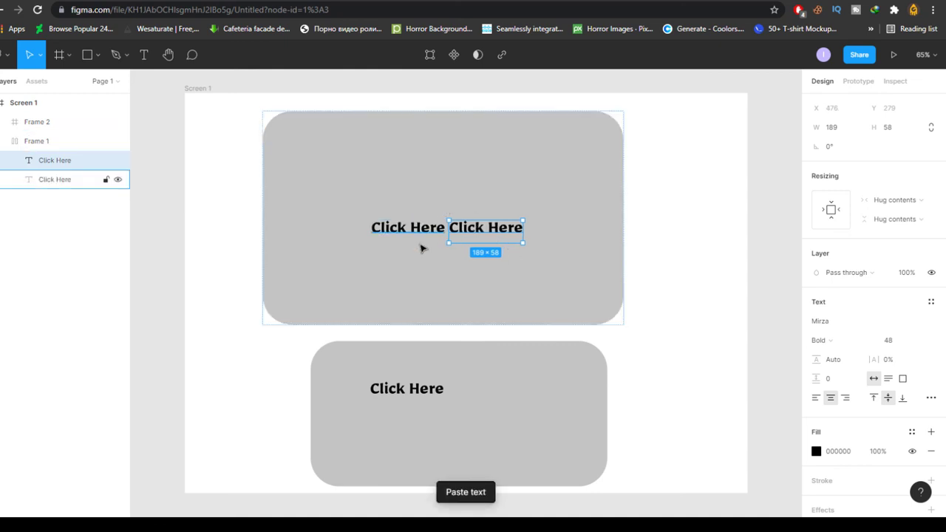
pyautogui.click(421, 248)
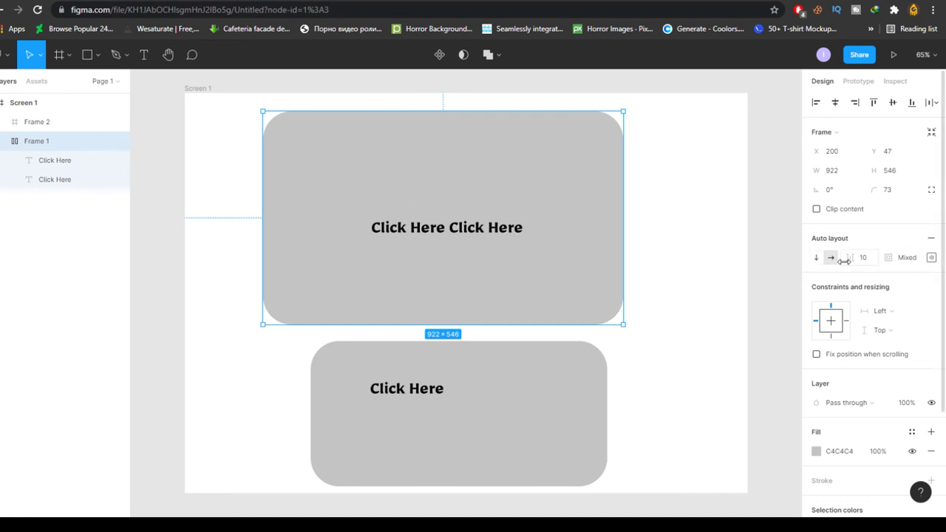
pyautogui.moveTo(852, 257); pyautogui.dragTo(880, 264)
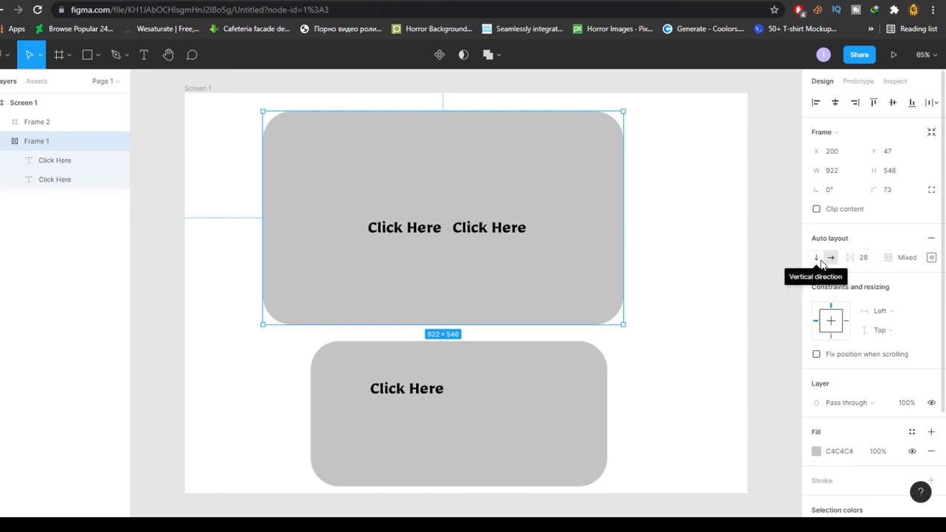
# Step: Switch the large button's auto layout to vertical direction and shrink its frame
pyautogui.click(816, 258)
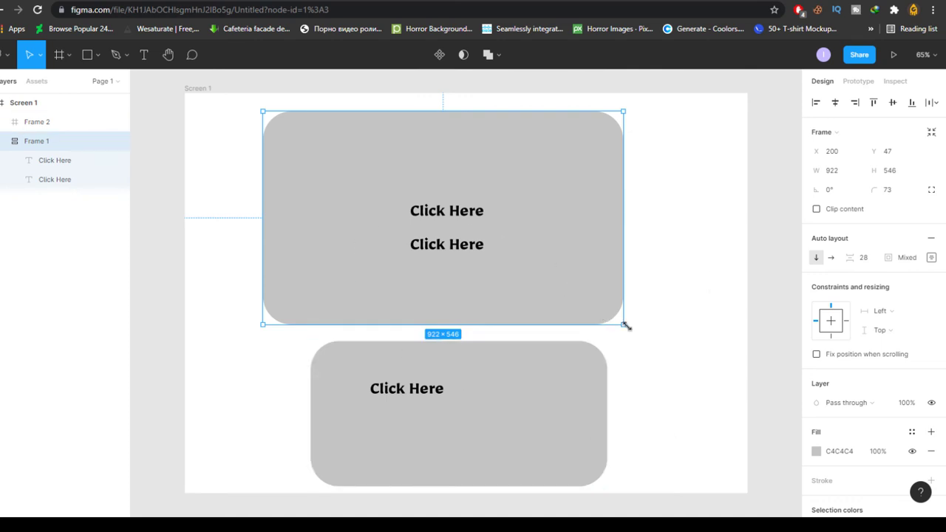
pyautogui.moveTo(624, 325); pyautogui.dragTo(431, 186)
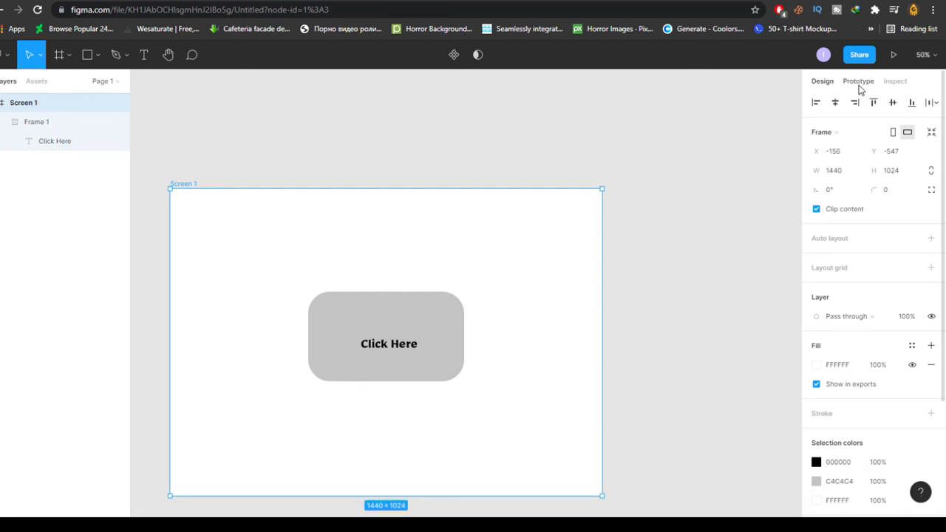
# Step: Show the prototype flow and interaction settings for Screen 1
pyautogui.click(857, 82)
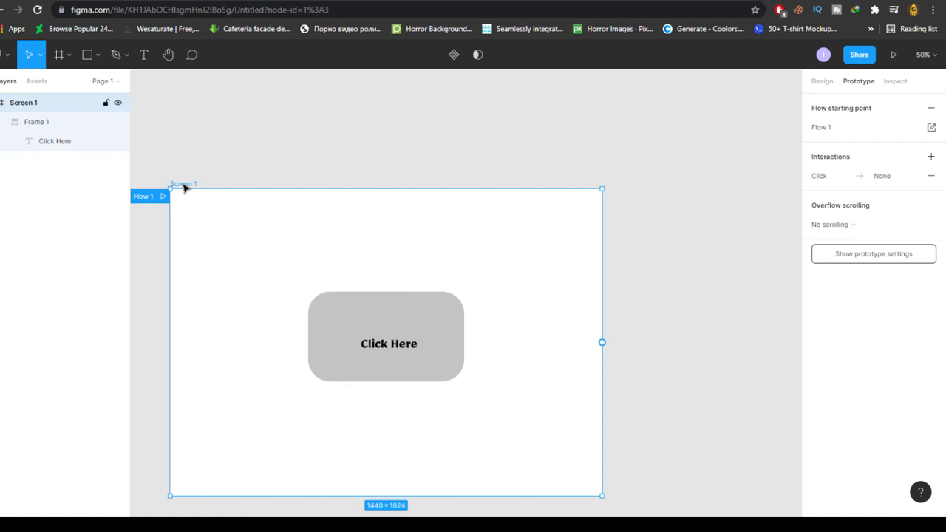
# Step: Duplicate the Screen 1 frame alongside the original, leaving a gap between the two frames
pyautogui.moveTo(185, 188); pyautogui.dragTo(722, 200)
pyautogui.moveTo(639, 264); pyautogui.dragTo(566, 259)
pyautogui.click(591, 276)
# Step: Connect the Click Here button on Screen 1 to Screen 2 with a prototype link
pyautogui.click(347, 323)
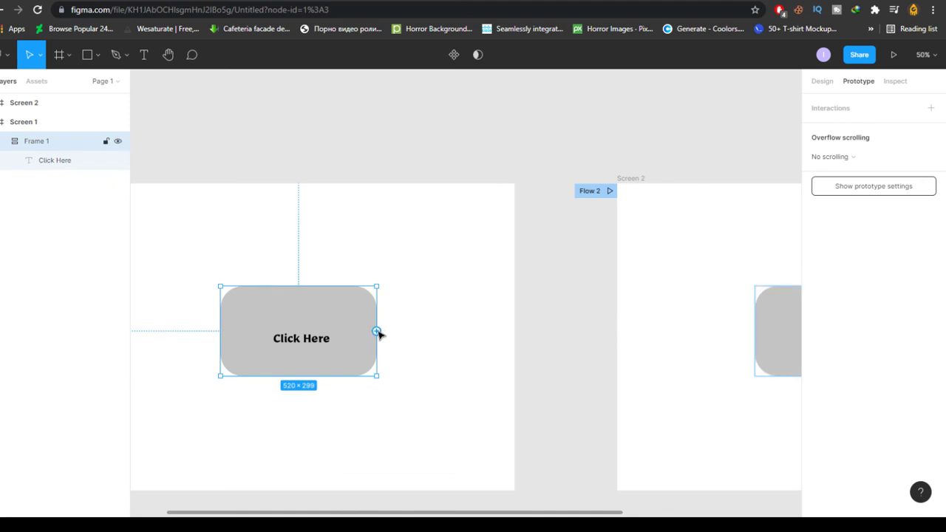
pyautogui.moveTo(377, 333); pyautogui.dragTo(660, 276)
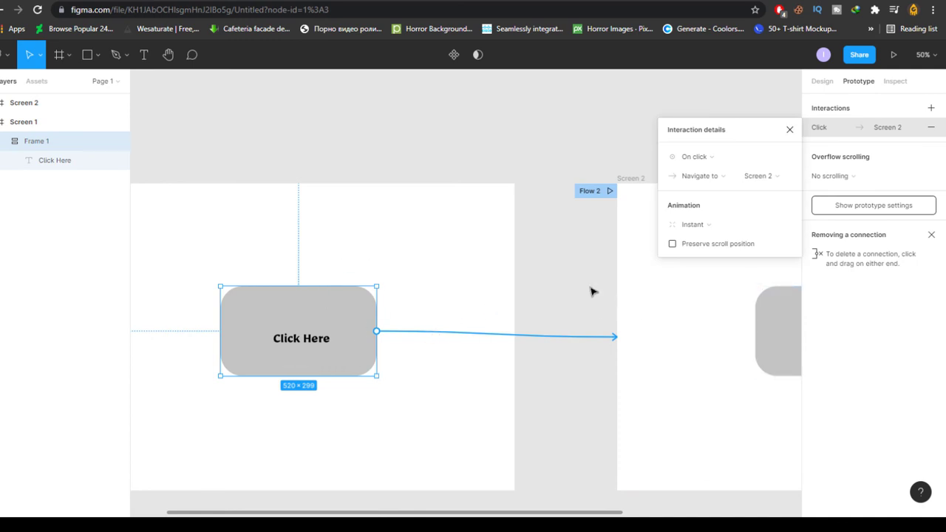
pyautogui.click(563, 269)
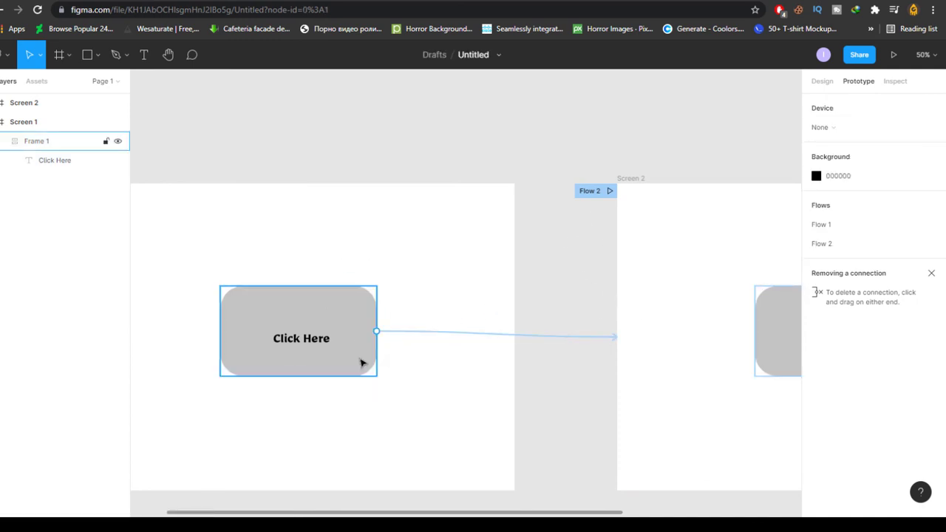
# Step: Check the trigger options of the Click Here button's interaction and set its action to None
pyautogui.click(362, 362)
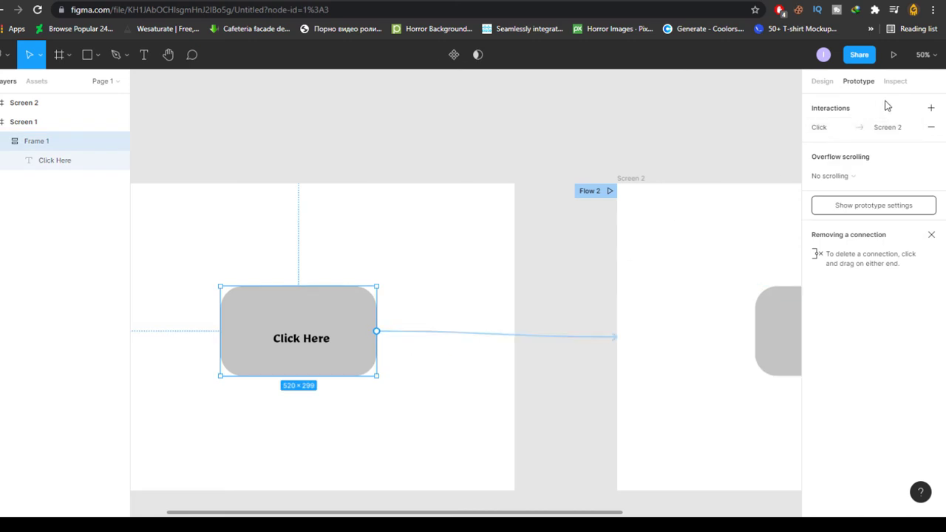
pyautogui.click(821, 127)
pyautogui.click(693, 156)
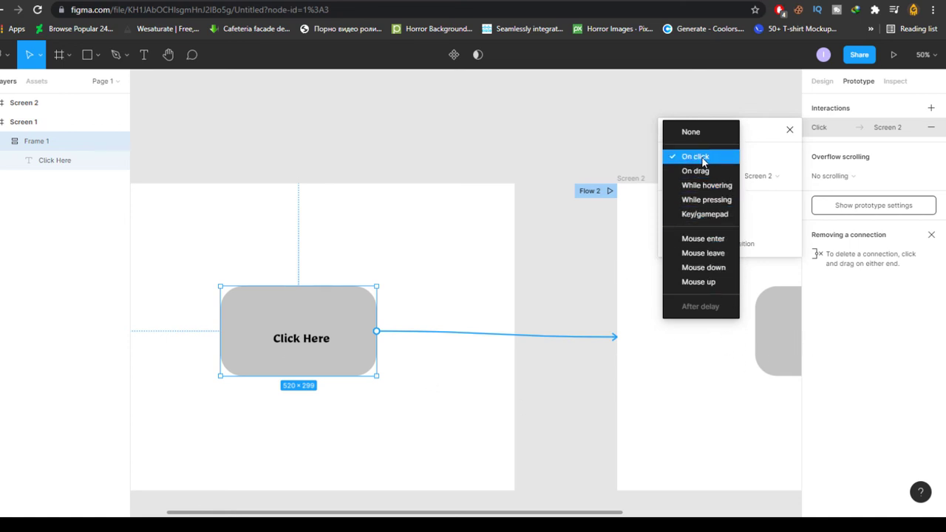
pyautogui.click(704, 184)
pyautogui.click(701, 178)
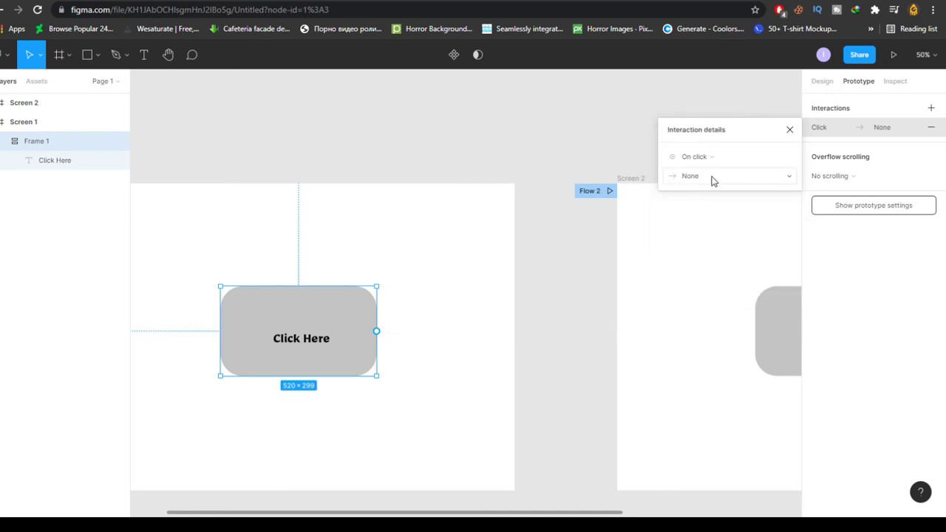
# Step: Set the Click Here button's on-click action to Navigate to Screen 2 and close the interaction details
pyautogui.click(713, 177)
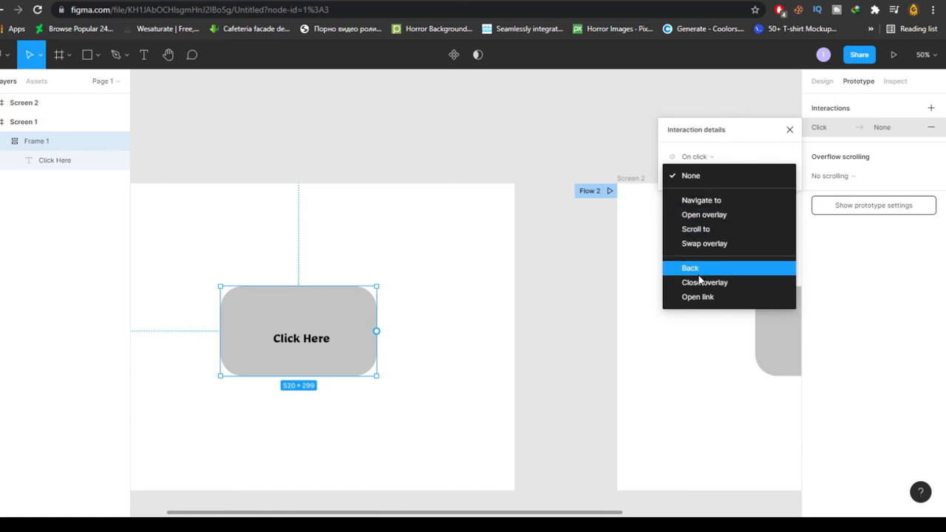
pyautogui.click(701, 201)
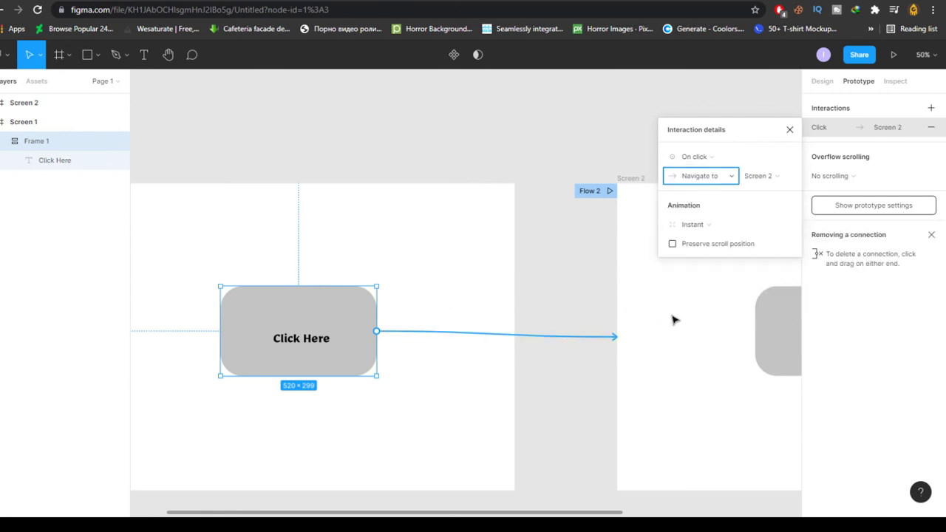
pyautogui.click(771, 181)
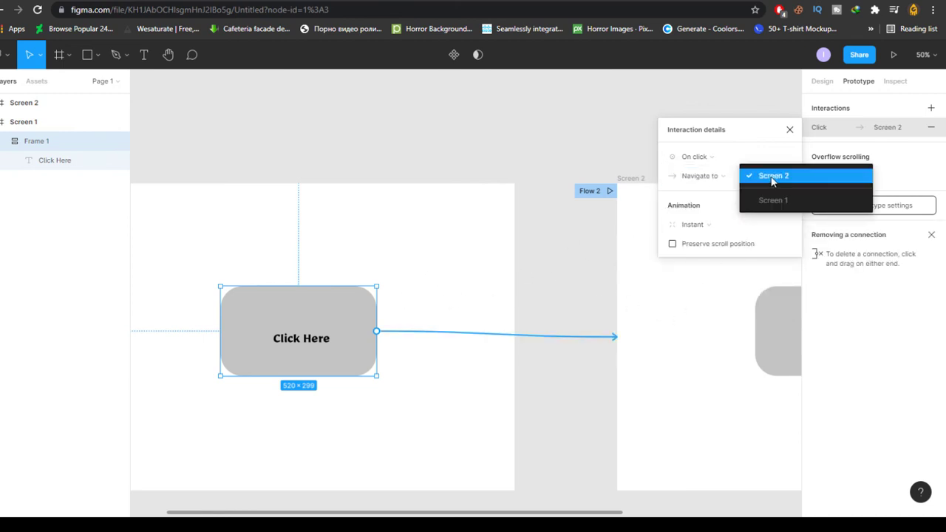
pyautogui.click(772, 181)
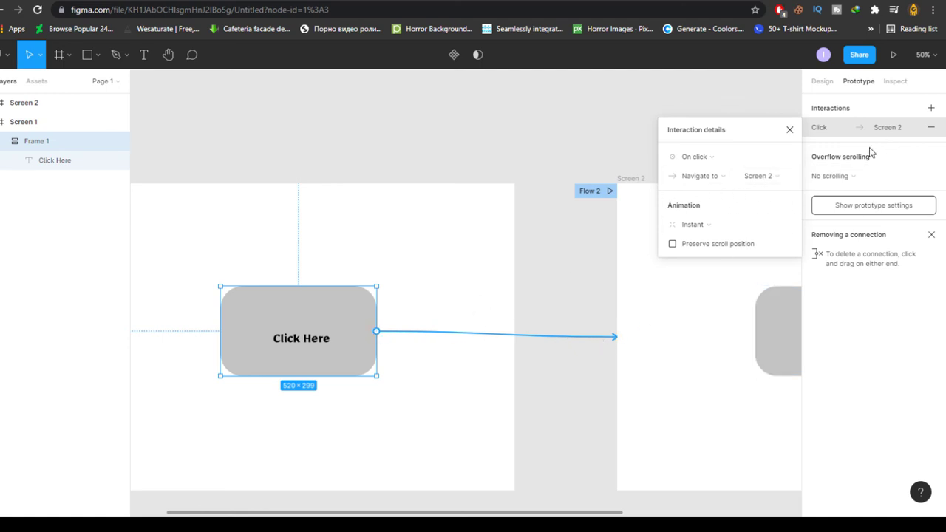
pyautogui.click(789, 131)
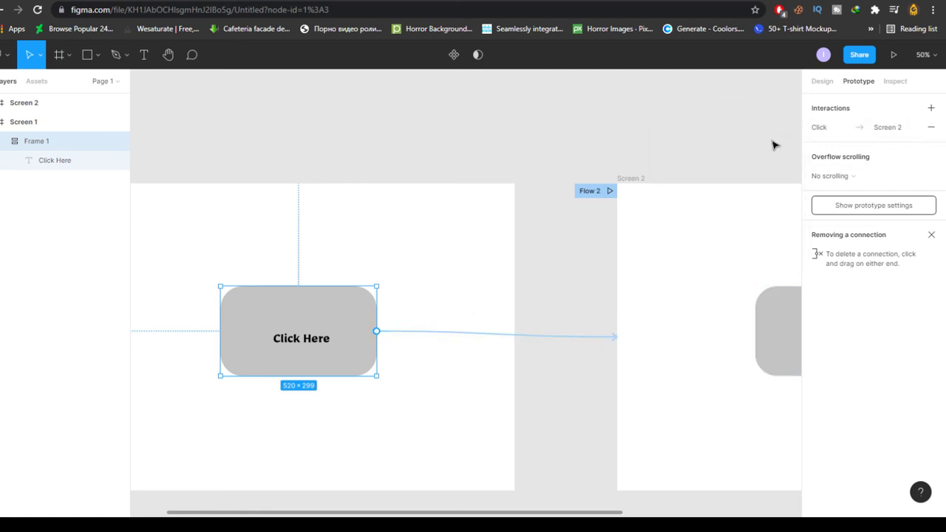
# Step: Preview the prototype, test the Click Here button, and return to the design file
pyautogui.click(894, 57)
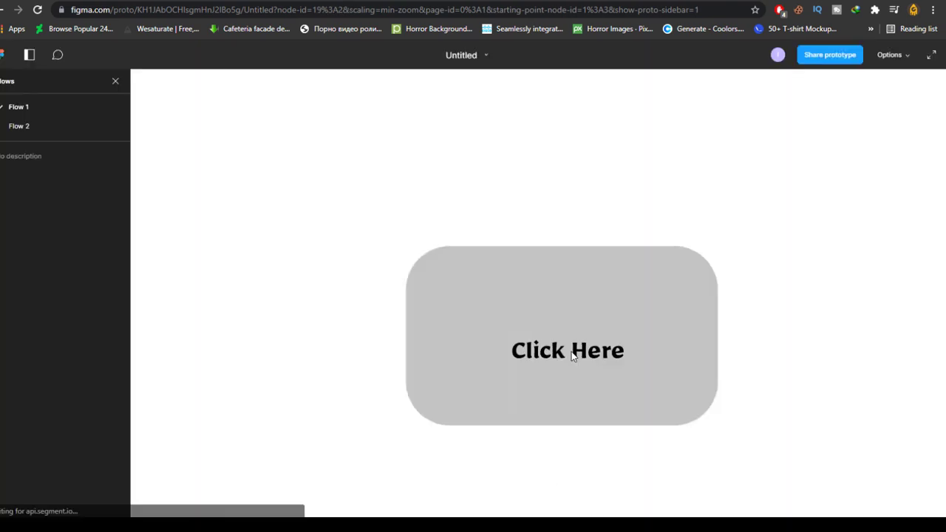
pyautogui.click(465, 362)
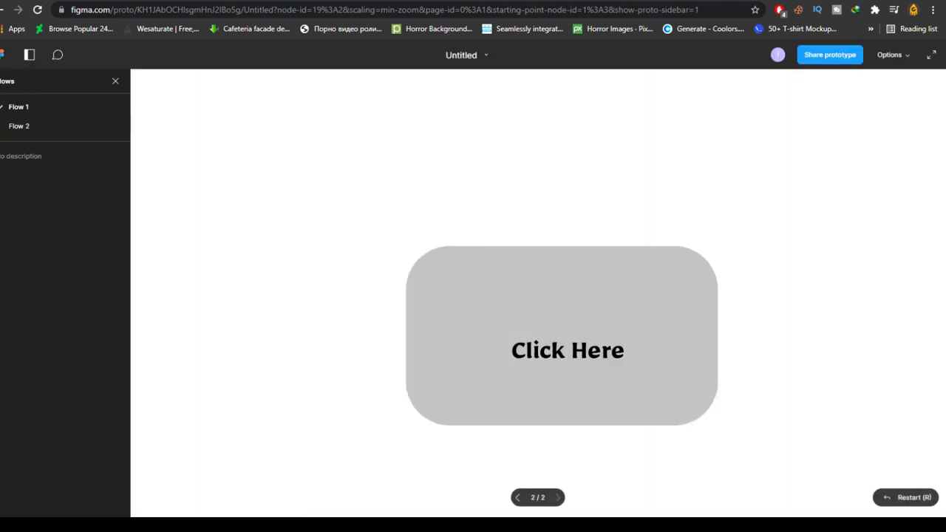
pyautogui.hotkey('ctrl', 'shift', 'Tab')
# Step: Change the button text on Screen 2 to "Congrats"
pyautogui.moveTo(629, 346); pyautogui.dragTo(352, 367)
pyautogui.click(576, 372)
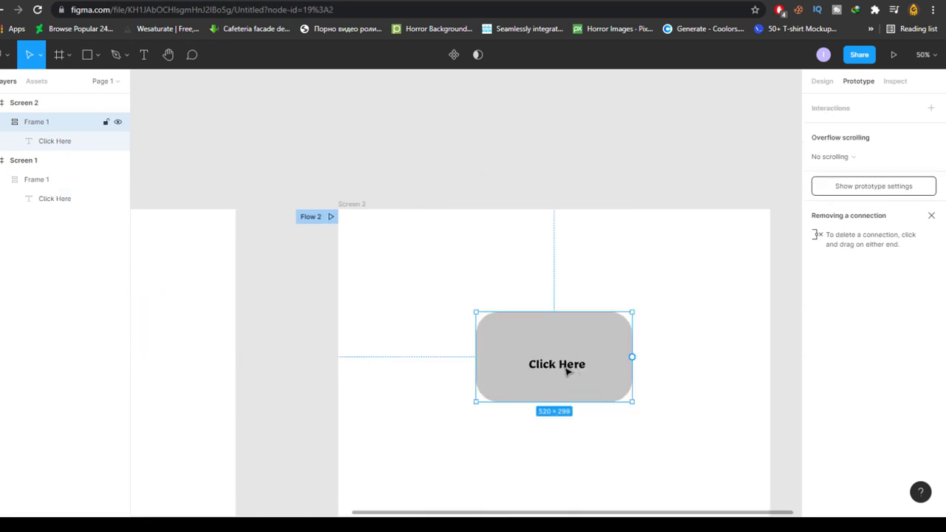
pyautogui.click(569, 372)
pyautogui.doubleClick(558, 371)
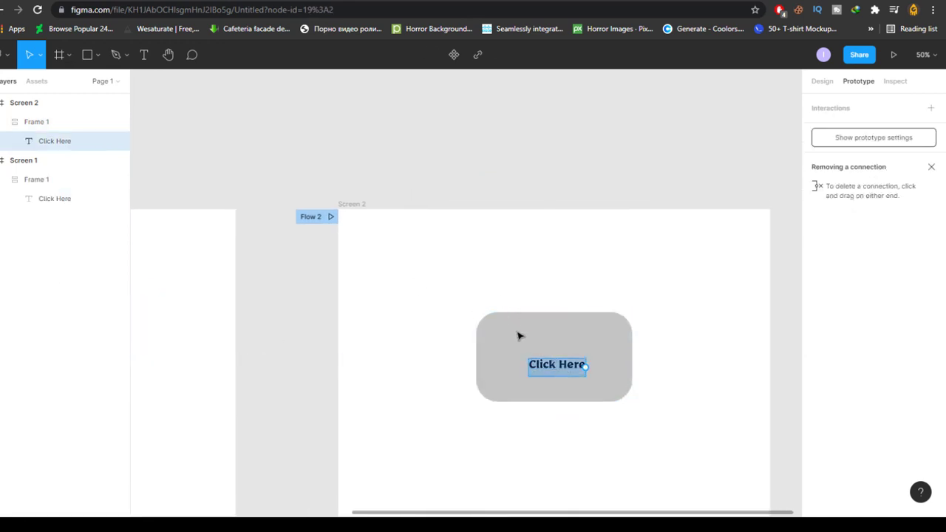
pyautogui.write('Con')
pyautogui.write('grats')
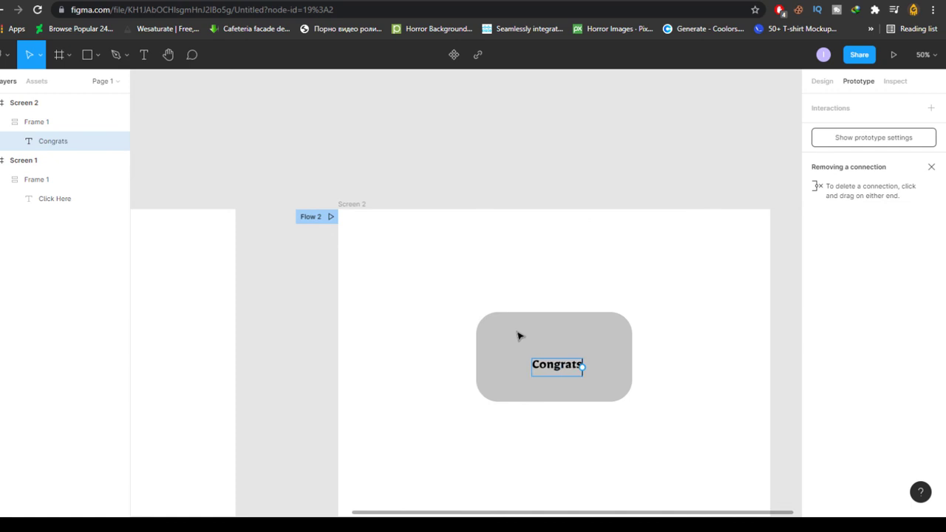
pyautogui.press('Escape')
# Step: Preview the prototype from Screen 1, test the Click Here button's link to Screen 2, and close the preview
pyautogui.click(893, 54)
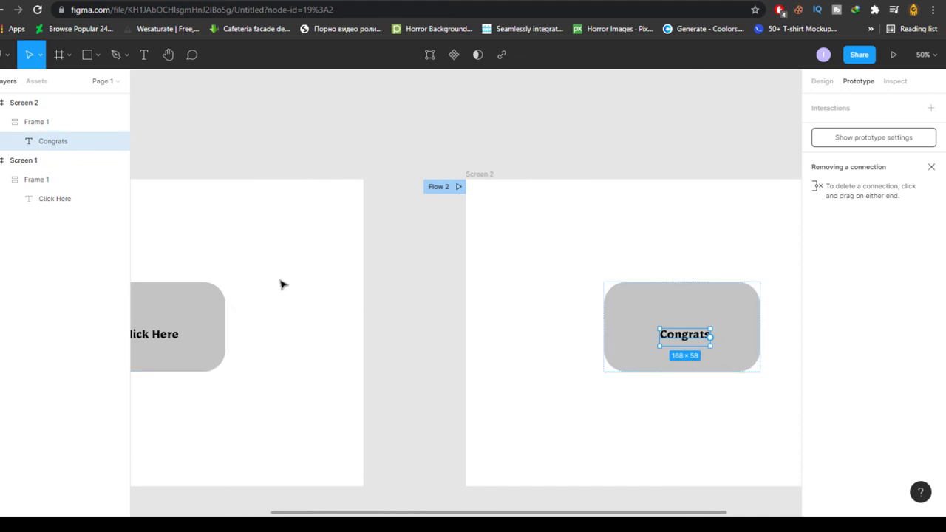
pyautogui.hscroll(-3, 281, 281)
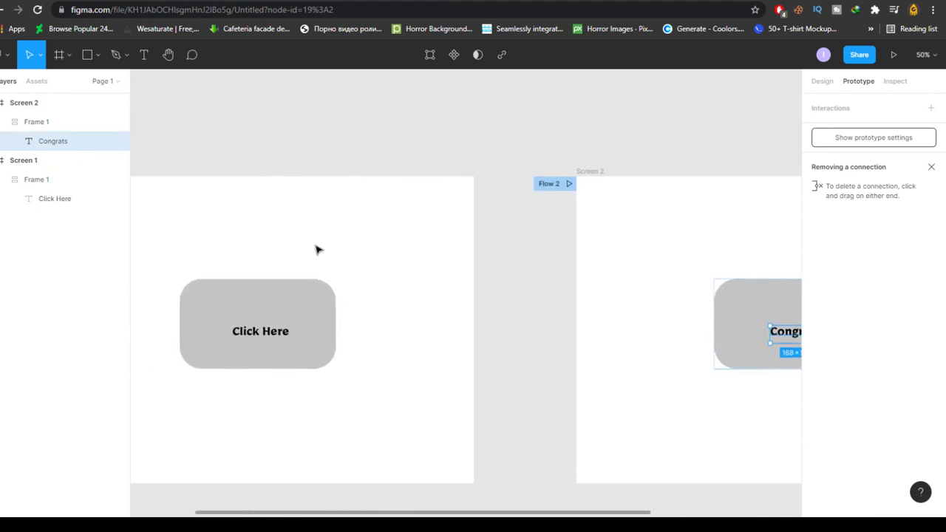
pyautogui.click(325, 250)
pyautogui.hscroll(-3, 340, 211)
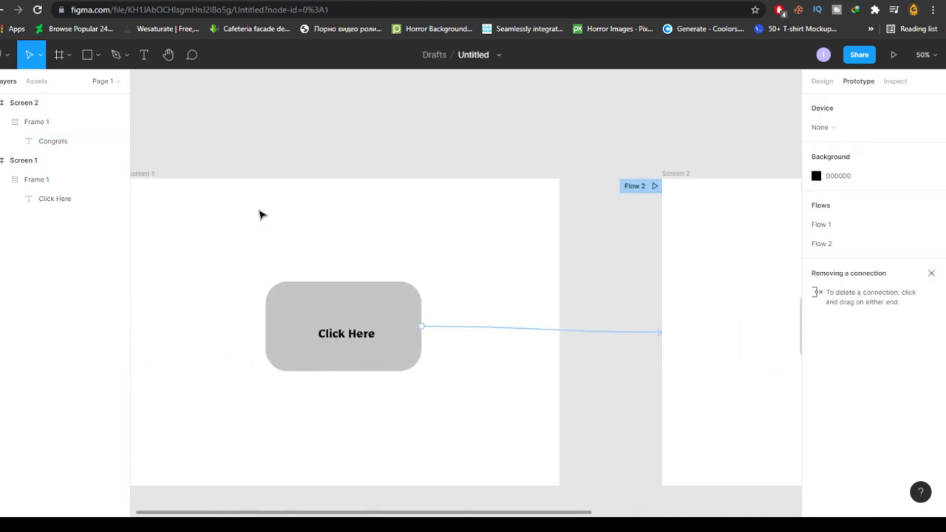
pyautogui.hscroll(3, 330, 249)
pyautogui.hscroll(-5, 313, 253)
pyautogui.scroll(2, 313, 254)
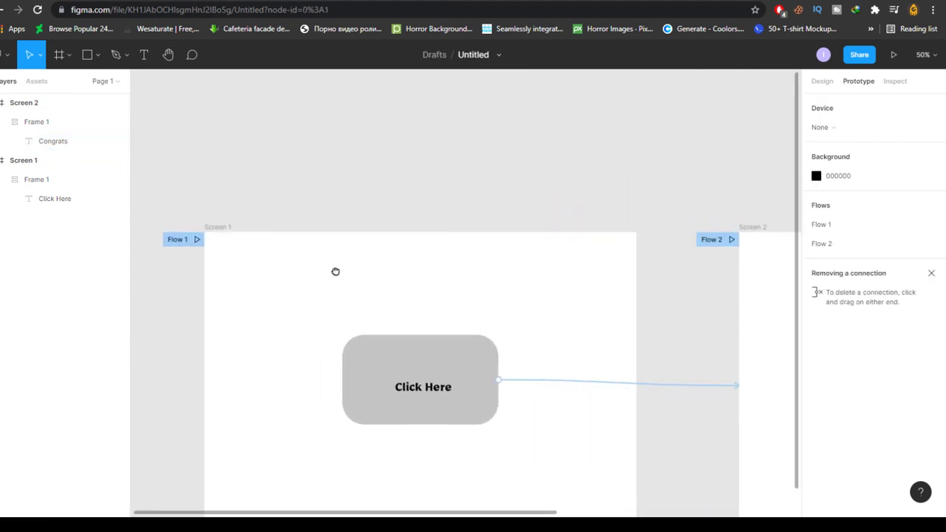
pyautogui.hscroll(2, 332, 266)
pyautogui.click(429, 363)
pyautogui.hscroll(3, 374, 342)
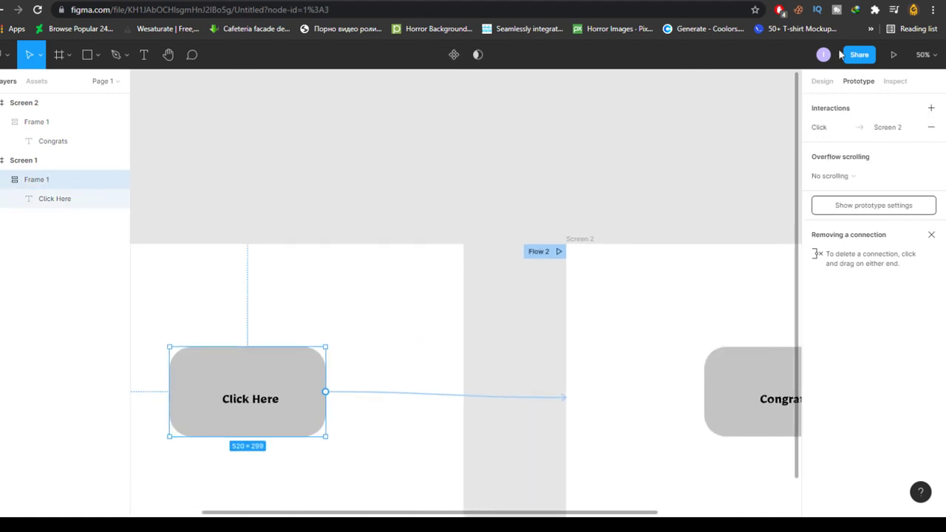
pyautogui.click(894, 56)
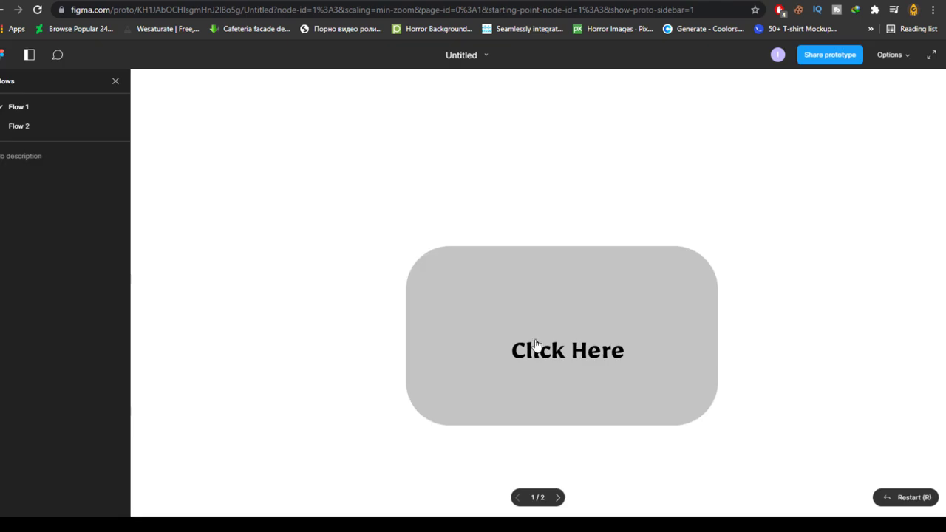
pyautogui.click(533, 340)
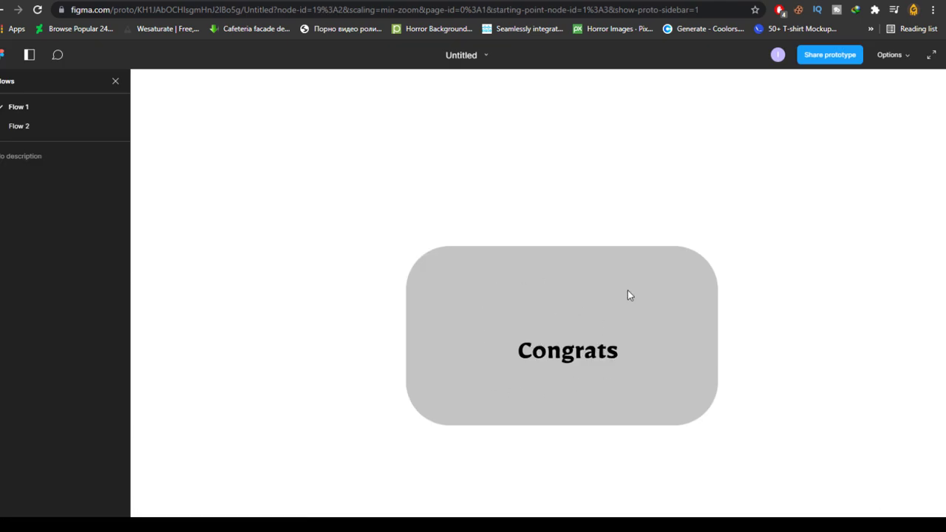
pyautogui.hotkey('ctrl', 'w')
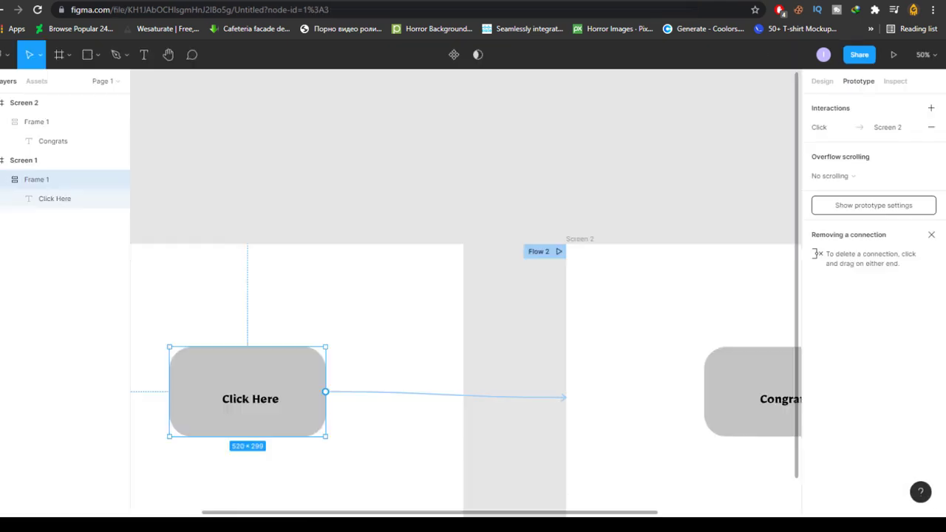
# Step: Link the Congrats button on Screen 2 back to Screen 1 with an on-click Navigate to interaction
pyautogui.moveTo(525, 321); pyautogui.dragTo(322, 301)
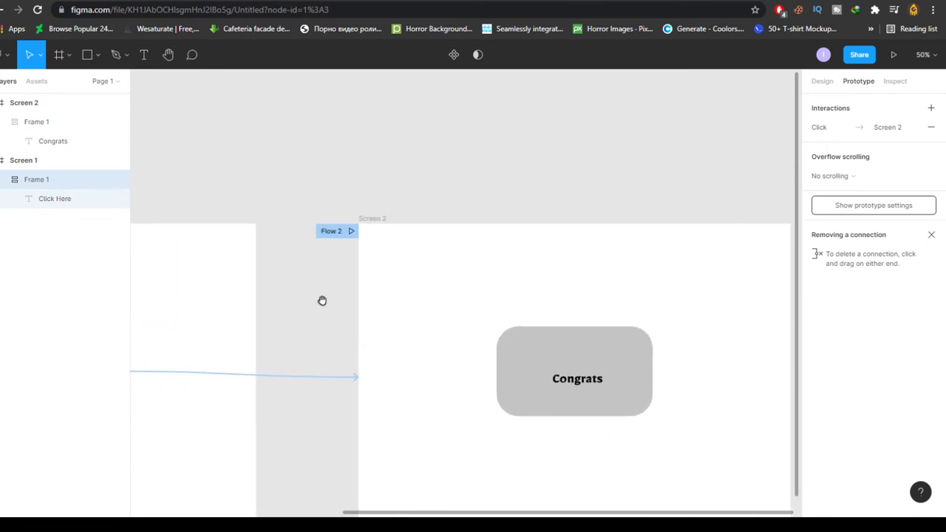
pyautogui.click(517, 302)
pyautogui.scroll(-3, 465, 279)
pyautogui.click(545, 288)
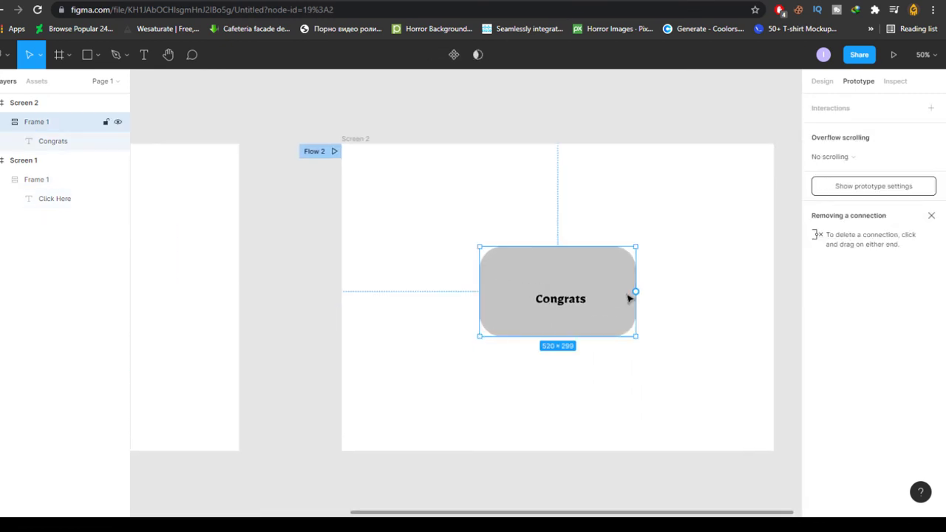
pyautogui.moveTo(635, 291); pyautogui.dragTo(238, 295)
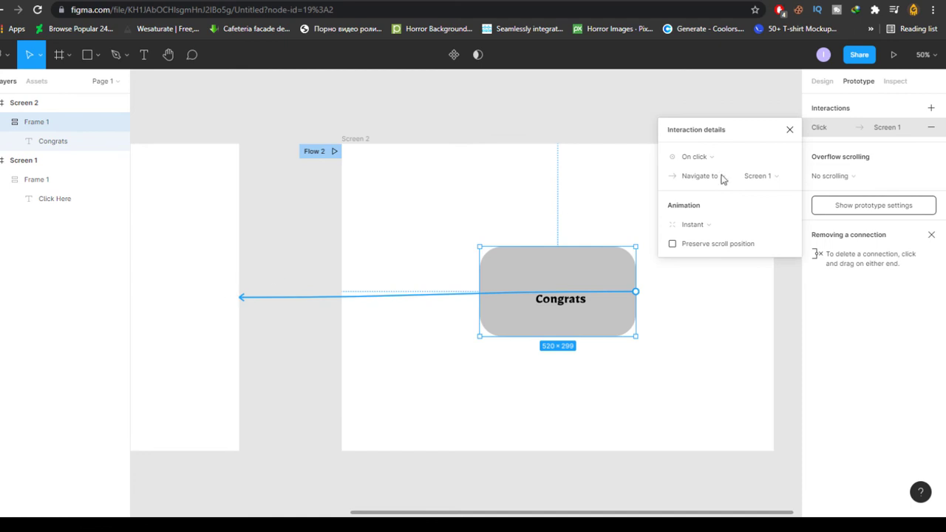
pyautogui.click(790, 131)
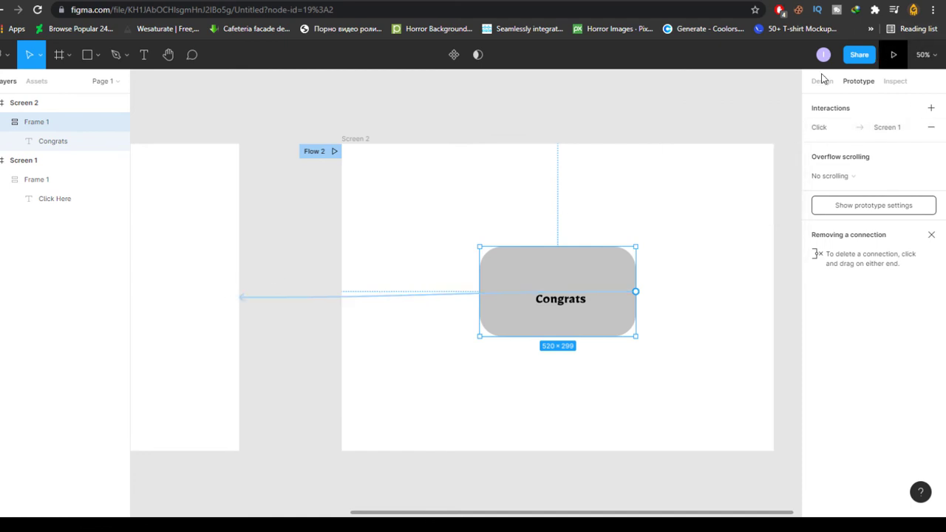
# Step: Preview the prototype from Screen 1, test the links of both buttons, and return to the design file
pyautogui.moveTo(217, 243); pyautogui.dragTo(386, 281)
pyautogui.click(213, 314)
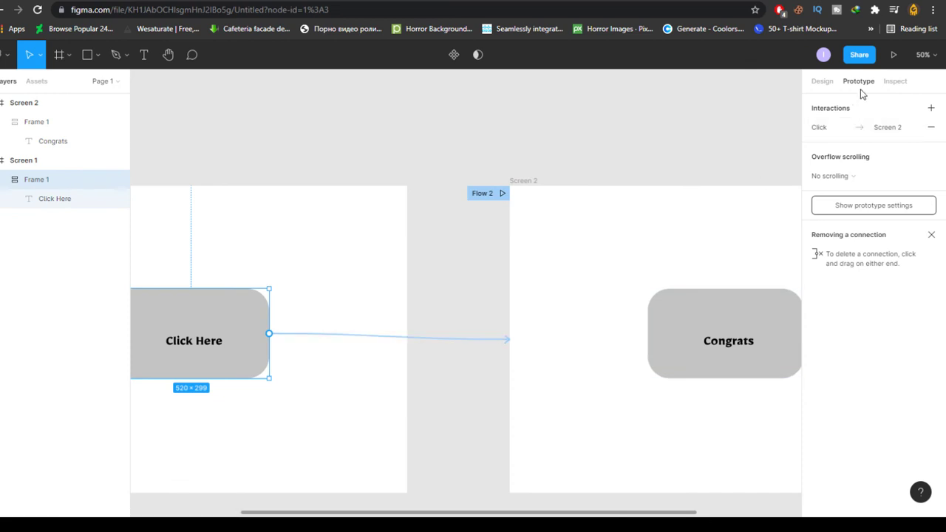
pyautogui.click(894, 55)
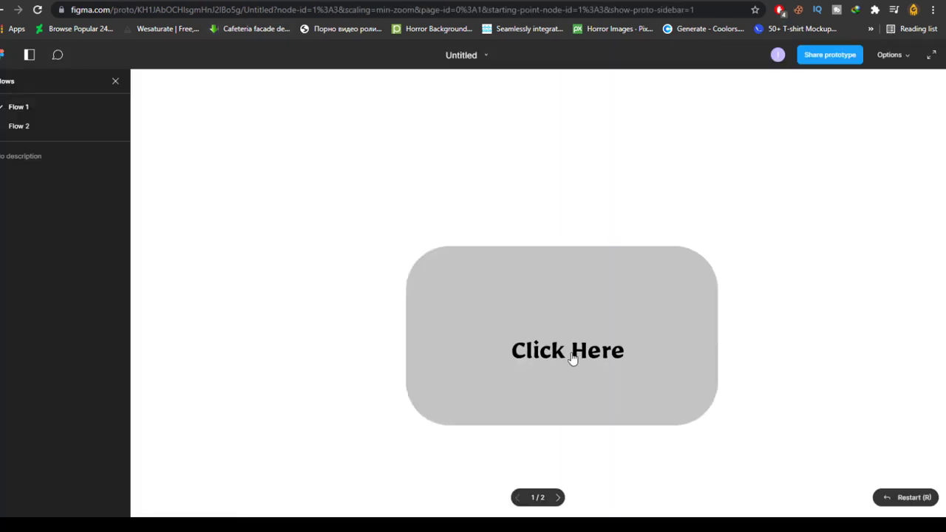
pyautogui.click(569, 360)
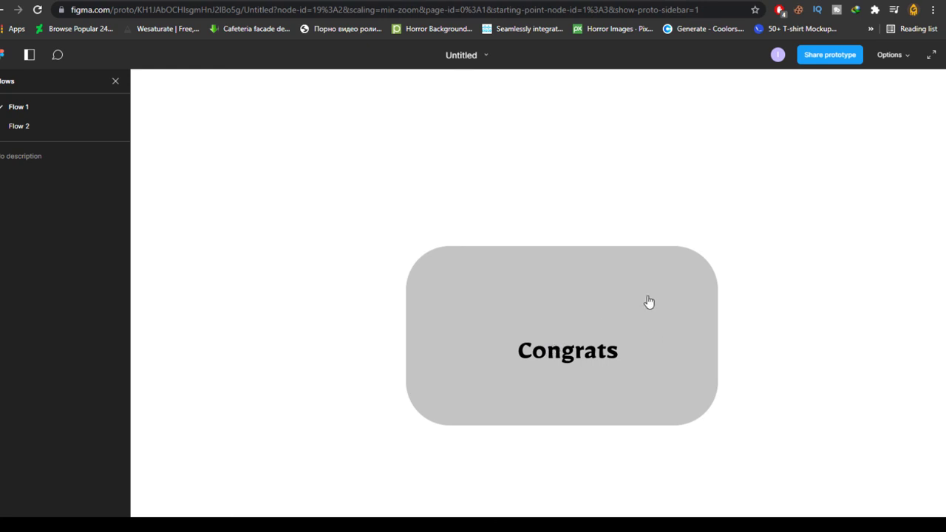
pyautogui.click(559, 373)
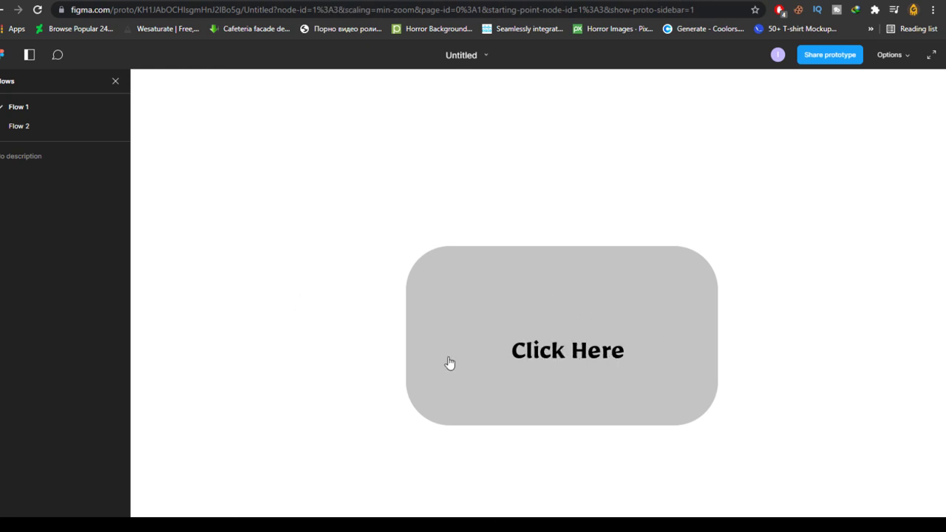
pyautogui.hotkey('ctrl', 'Tab')
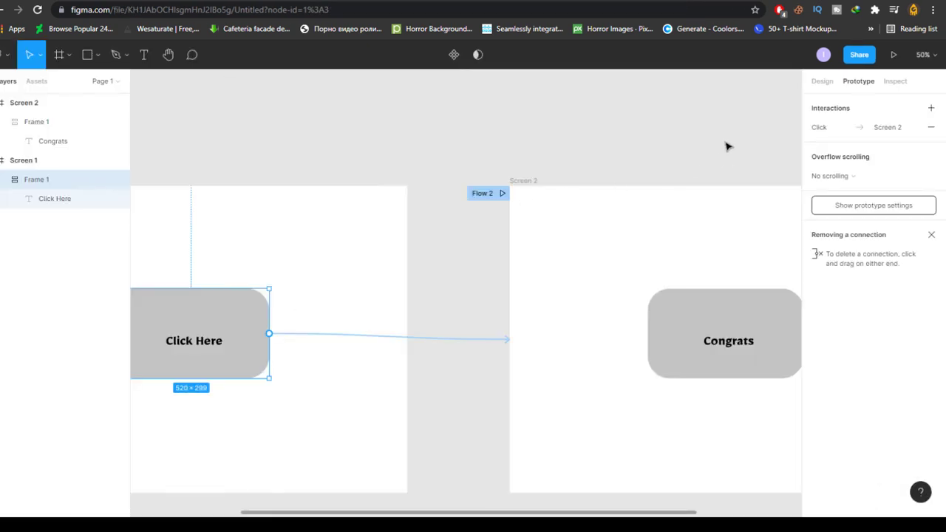
# Step: Set the animation of the Click Here button's interaction with Screen 2 to Dissolve
pyautogui.hscroll(2, 699, 148)
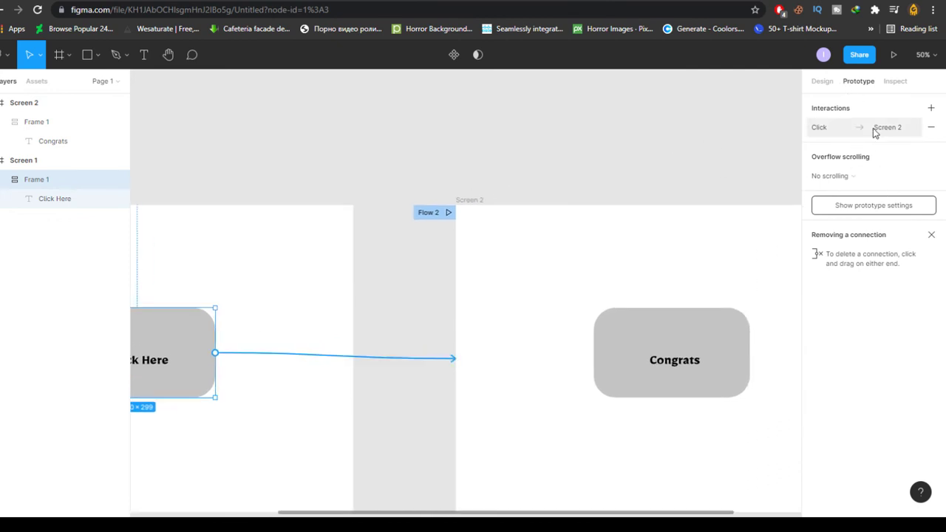
pyautogui.click(845, 130)
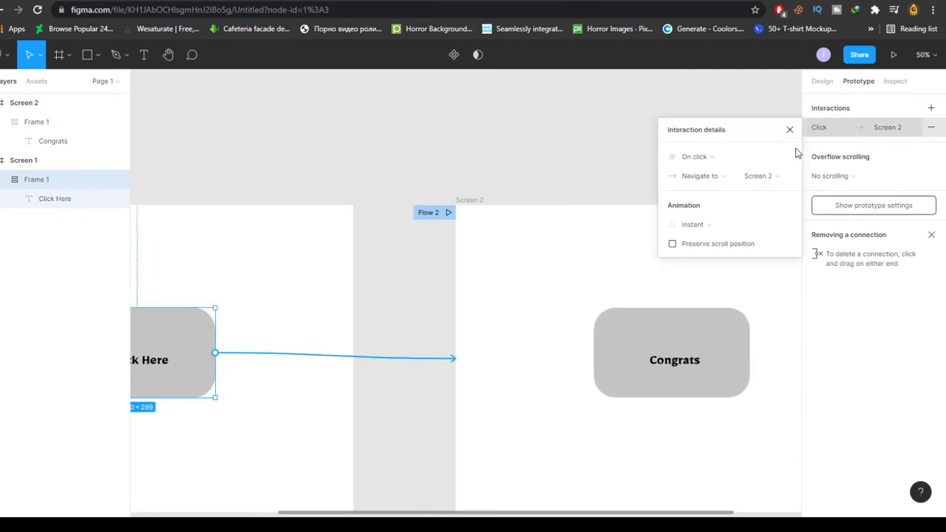
pyautogui.click(768, 224)
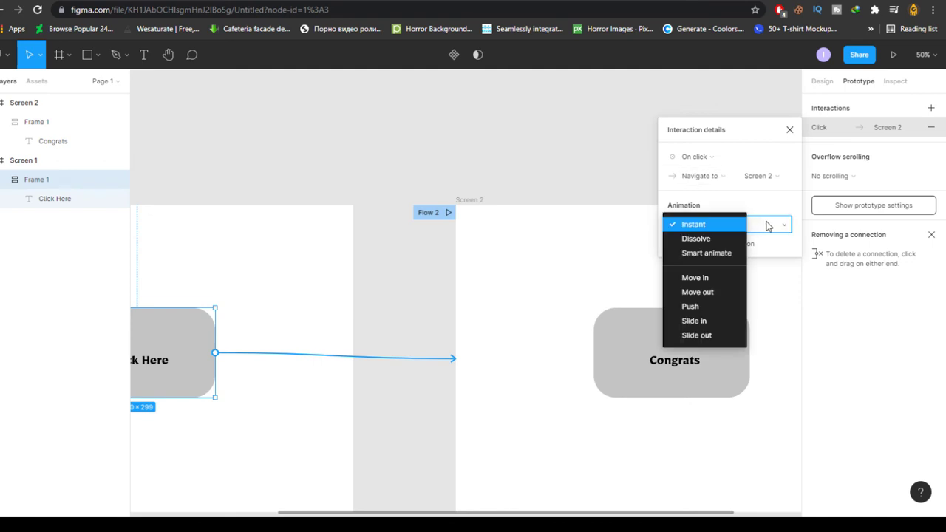
pyautogui.click(725, 227)
pyautogui.click(699, 230)
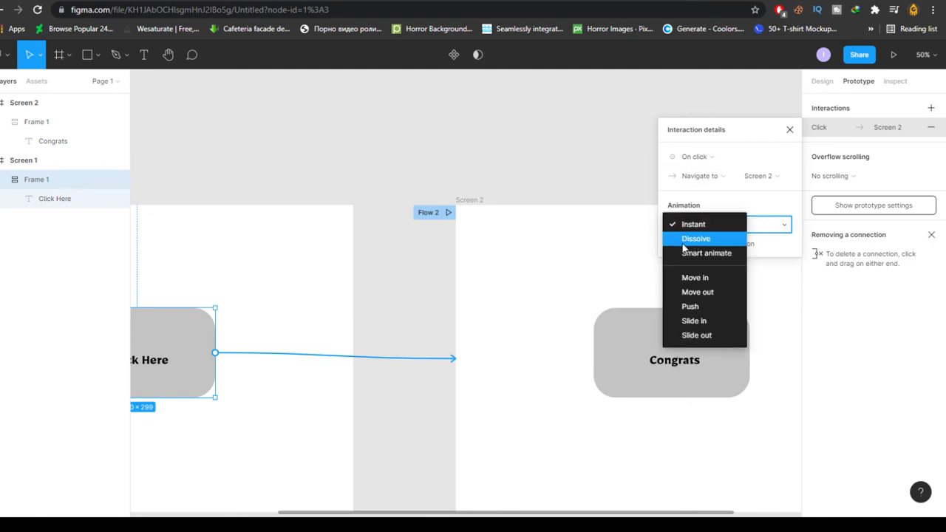
pyautogui.click(705, 240)
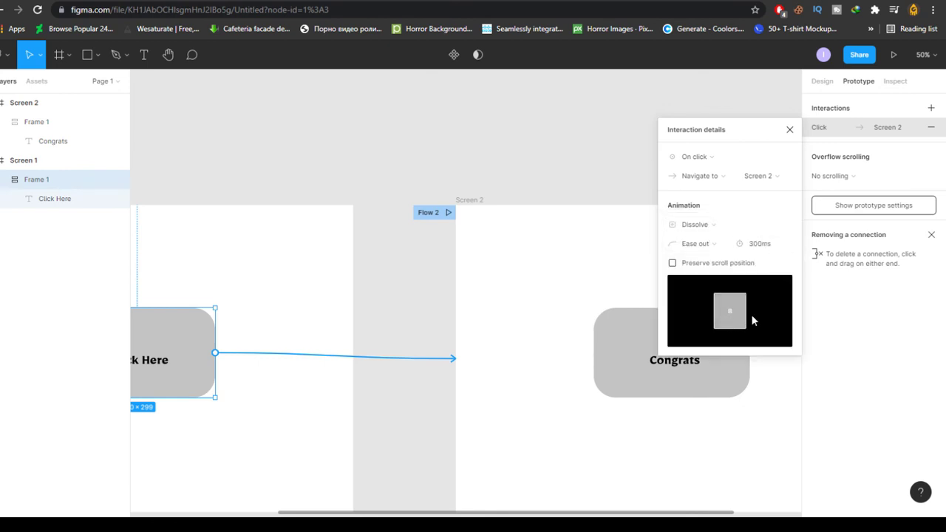
pyautogui.click(709, 229)
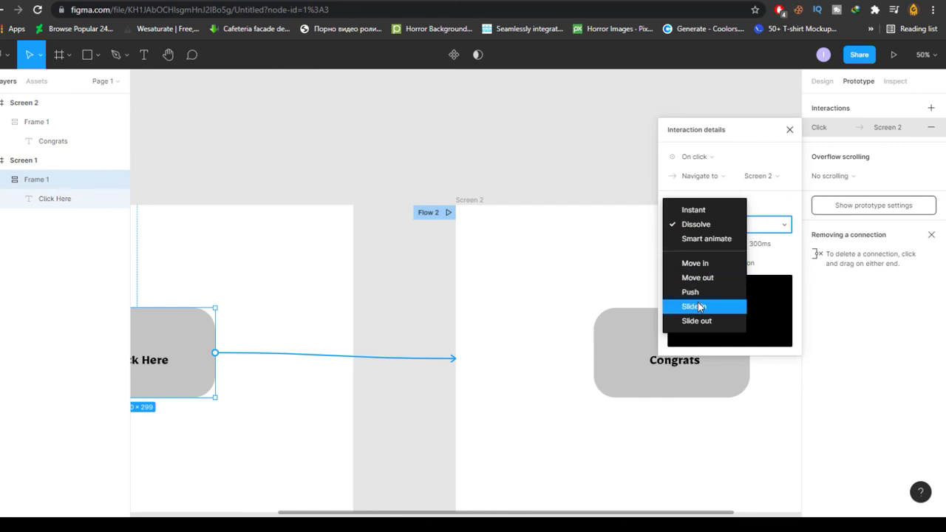
pyautogui.click(772, 223)
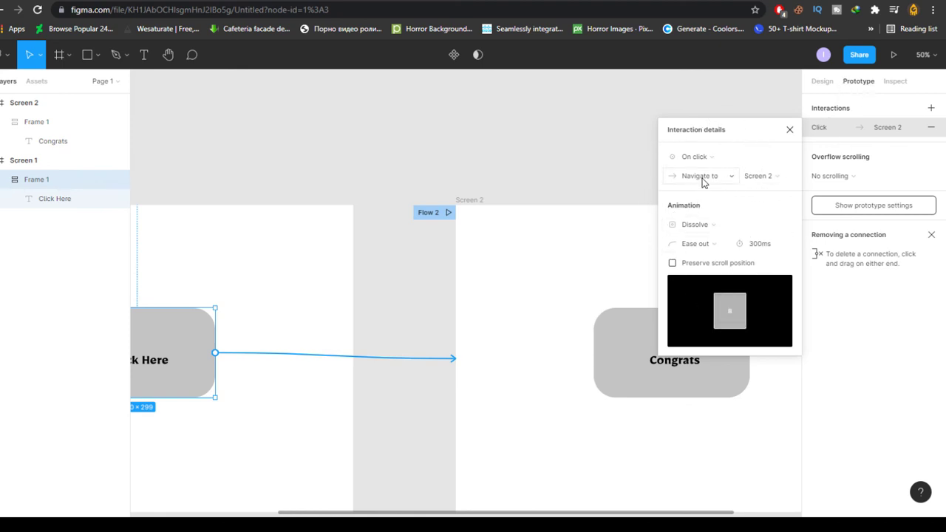
pyautogui.click(727, 178)
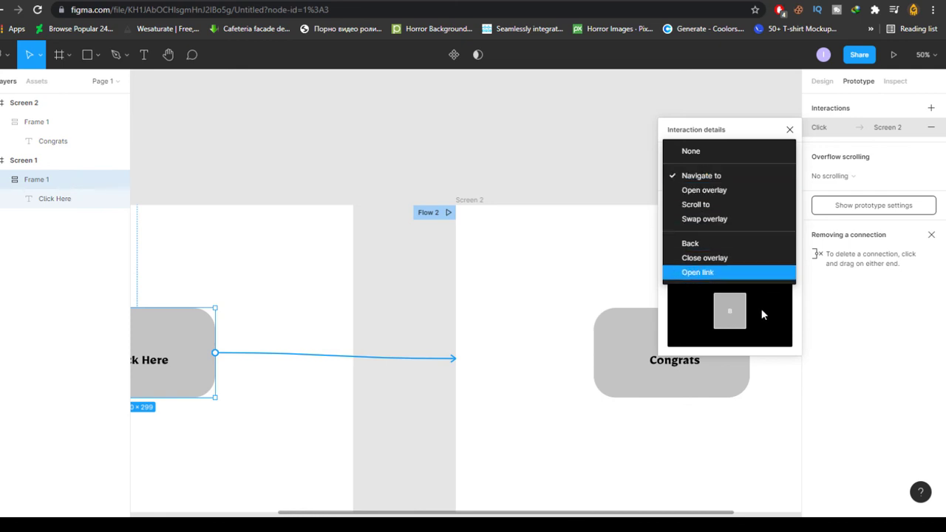
pyautogui.click(726, 326)
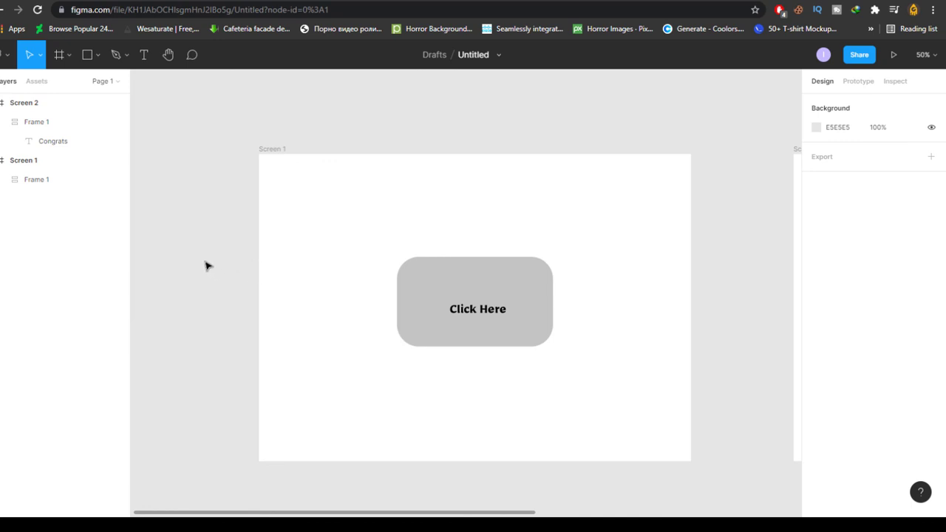
# Step: Show the rulers to place two vertical and two horizontal guides around the Click Here button on Screen 1, and hide the rulers
pyautogui.hotkey('shift', 'r')
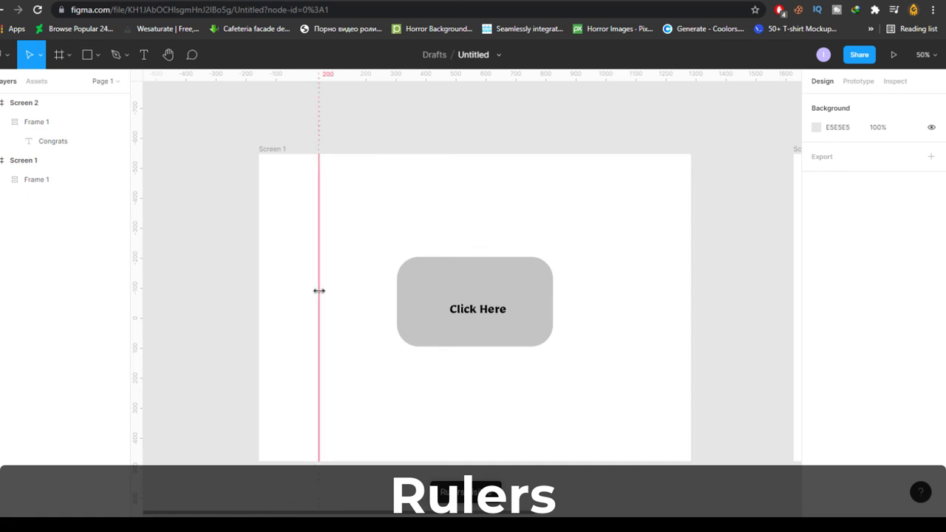
pyautogui.moveTo(318, 289); pyautogui.dragTo(334, 303)
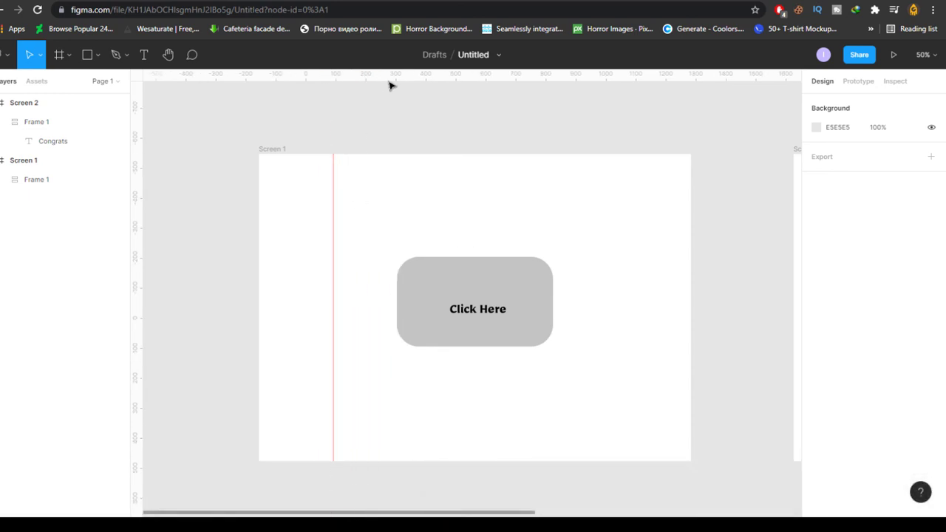
pyautogui.moveTo(411, 73); pyautogui.dragTo(328, 241)
pyautogui.moveTo(145, 299); pyautogui.dragTo(615, 376)
pyautogui.moveTo(401, 77); pyautogui.dragTo(380, 383)
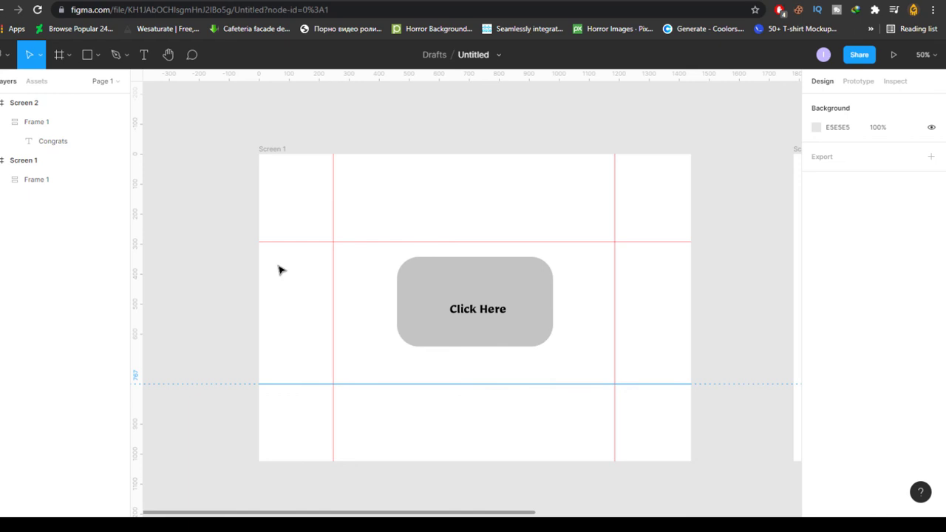
pyautogui.hotkey('shift', 'r')
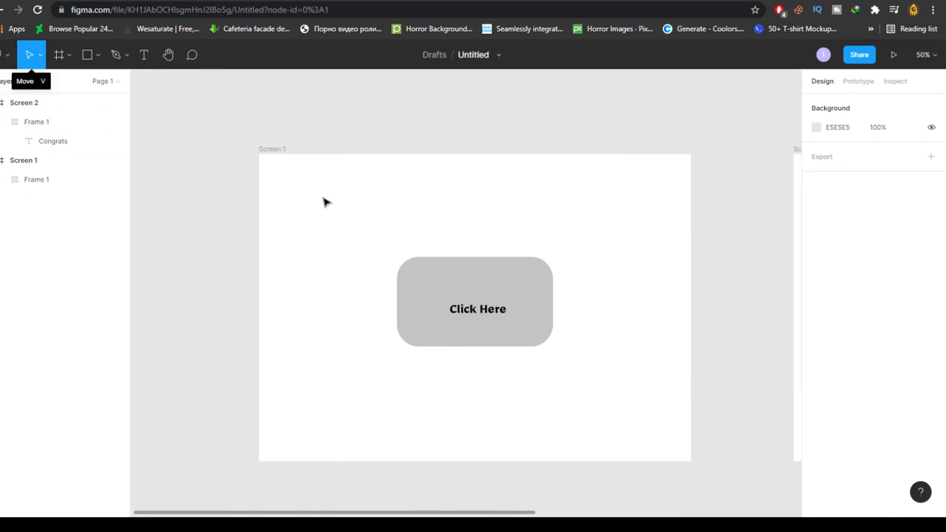
# Step: Open the plugin management settings and go from there to the Community plugins page
pyautogui.click(8, 54)
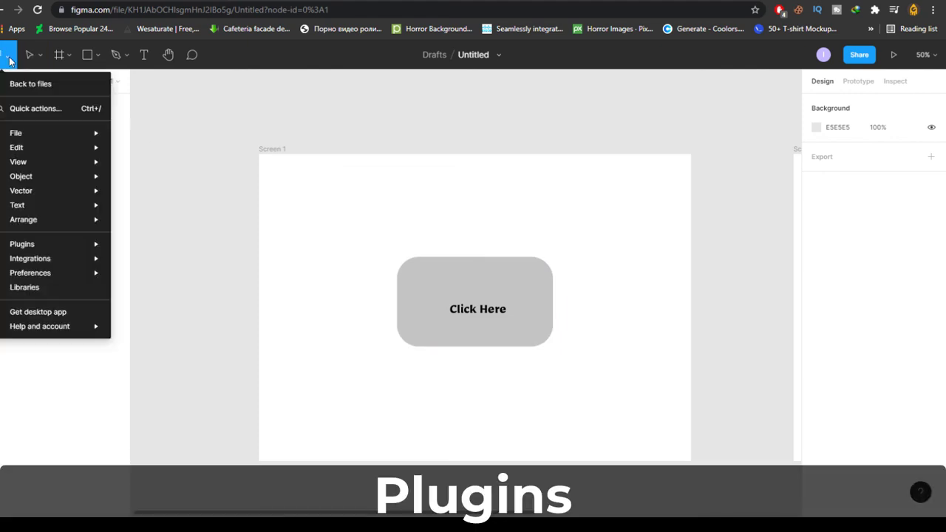
pyautogui.moveTo(106, 246)
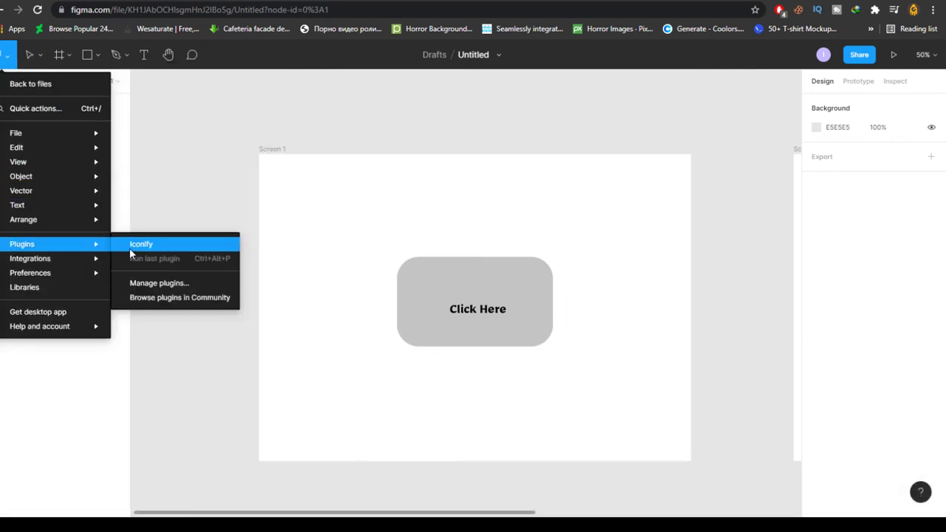
pyautogui.click(149, 285)
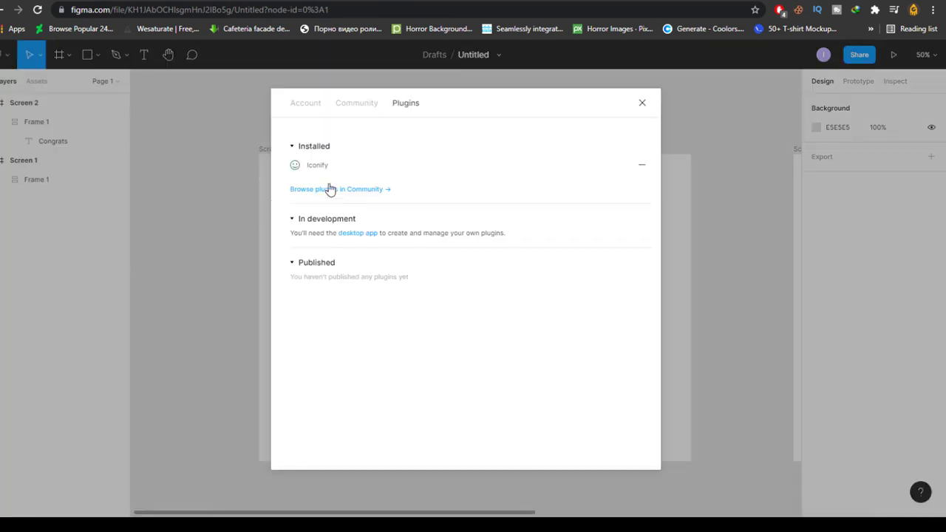
pyautogui.click(352, 108)
pyautogui.click(406, 106)
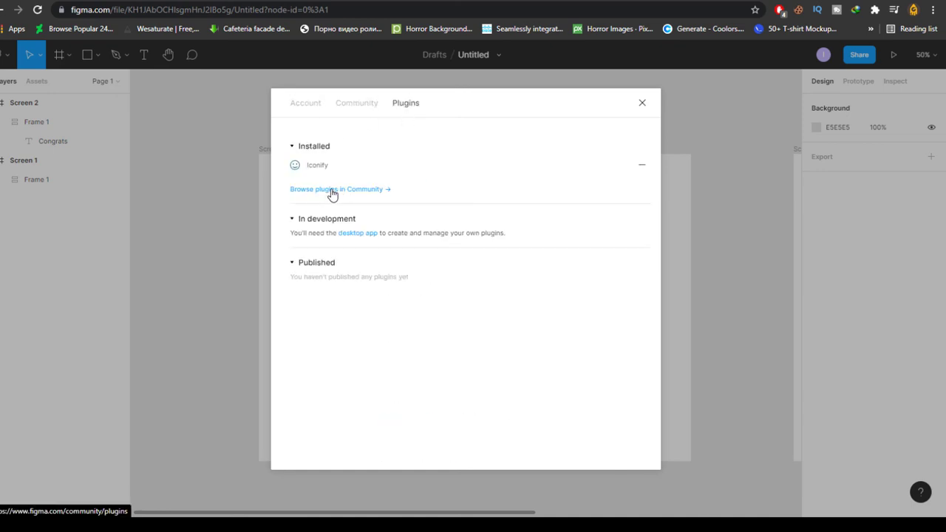
pyautogui.click(330, 191)
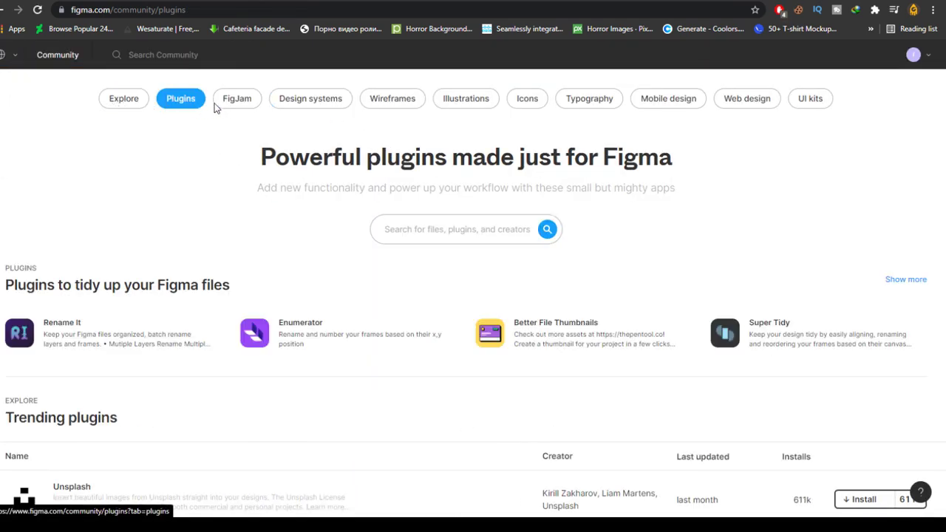
# Step: Browse the FigJam, Design systems, Wireframes and Illustrations categories of the Community and return to the Plugins category
pyautogui.click(236, 102)
pyautogui.click(305, 104)
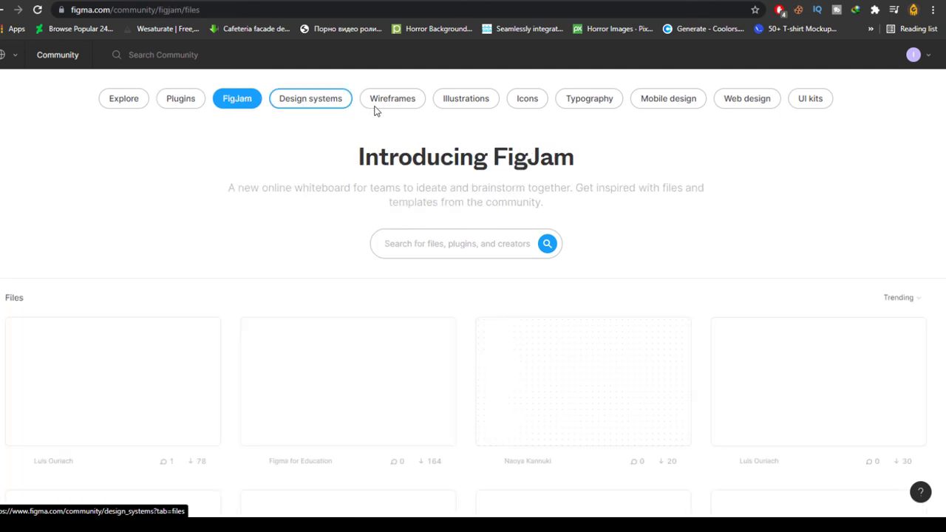
pyautogui.click(390, 103)
pyautogui.click(489, 103)
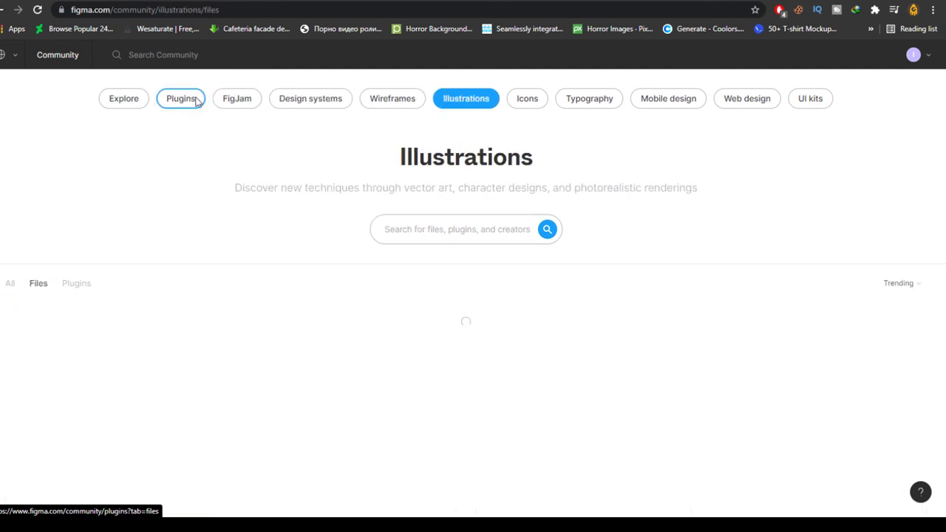
pyautogui.click(185, 99)
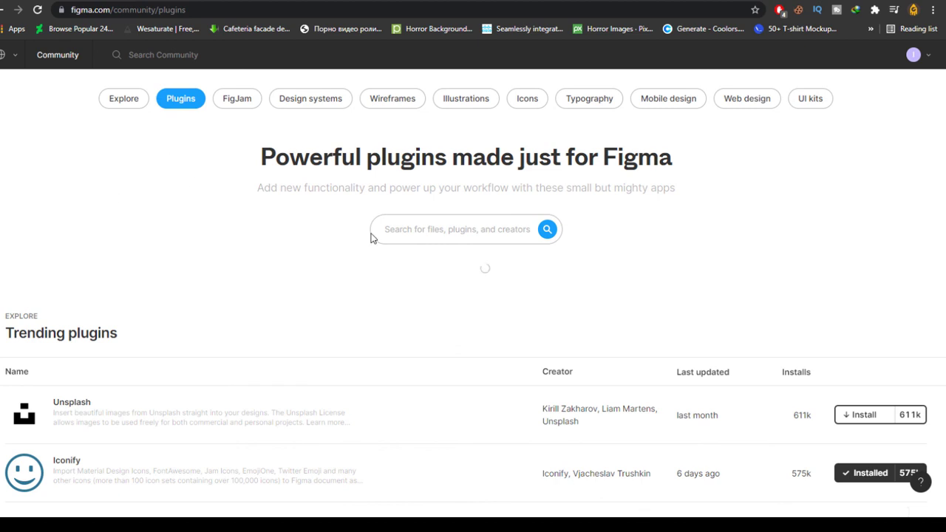
# Step: Install the Unsplash plugin from the trending plugins and check for it in the design file's plugin list
pyautogui.scroll(-2, 801, 355)
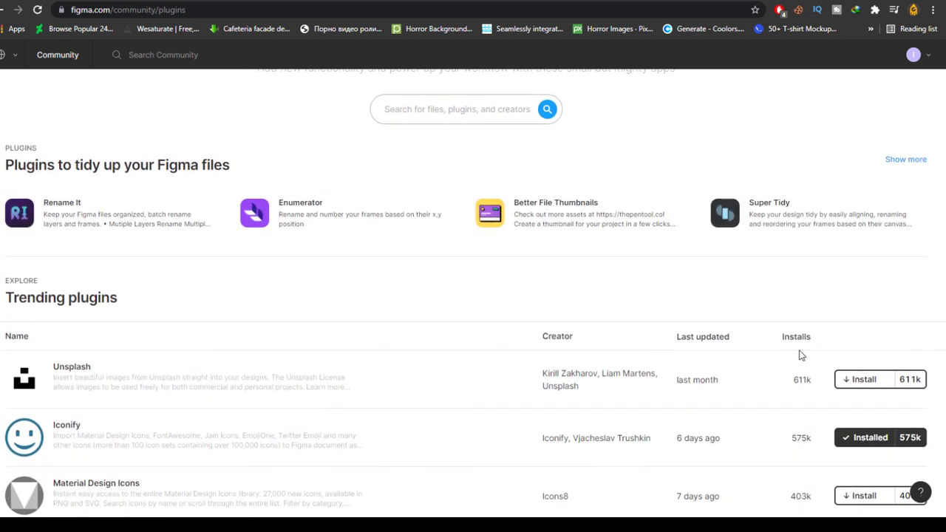
pyautogui.click(862, 380)
pyautogui.click(3, 9)
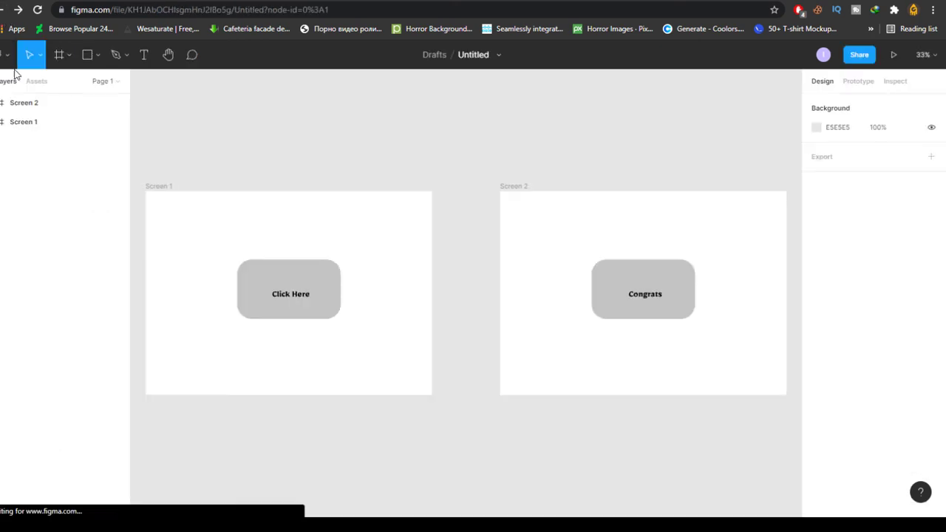
pyautogui.click(7, 58)
pyautogui.moveTo(96, 247)
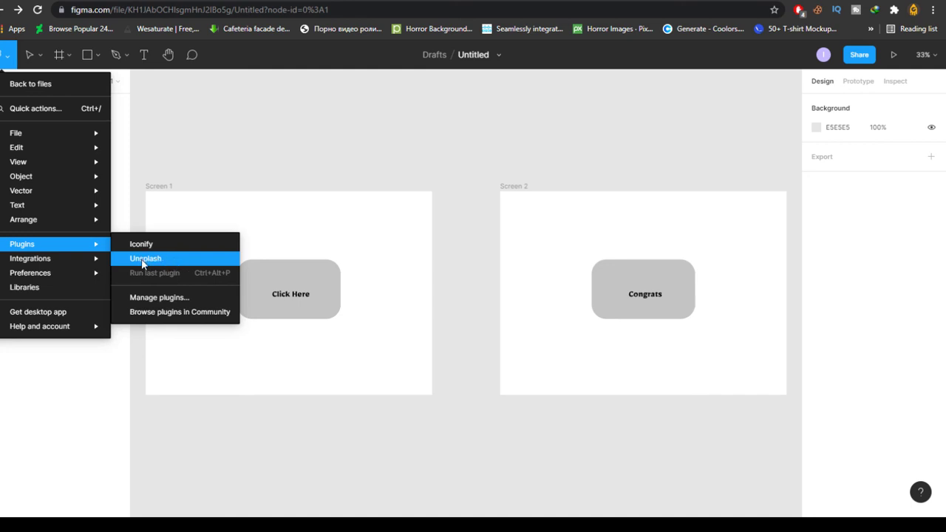
pyautogui.click(68, 55)
# Step: Draw a slice about 534 × 494 over most of the Click Here button on Screen 1
pyautogui.click(67, 54)
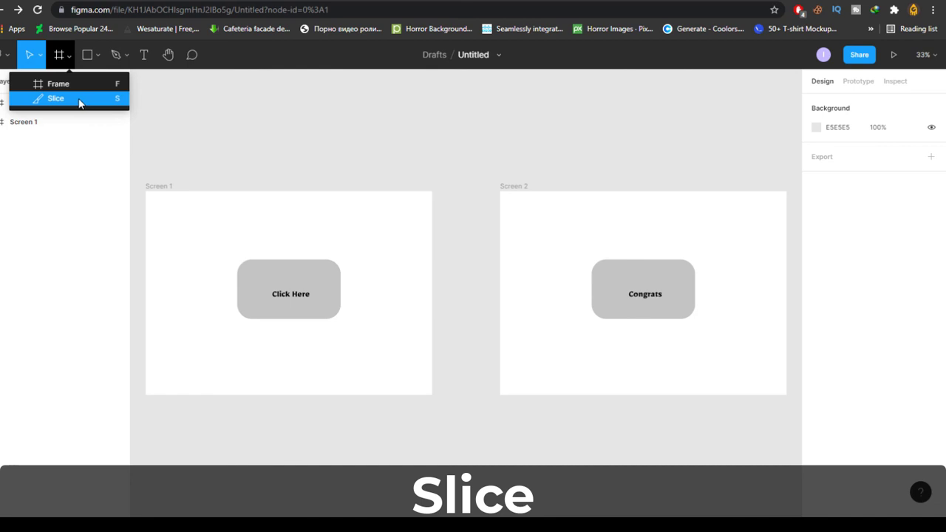
pyautogui.click(76, 101)
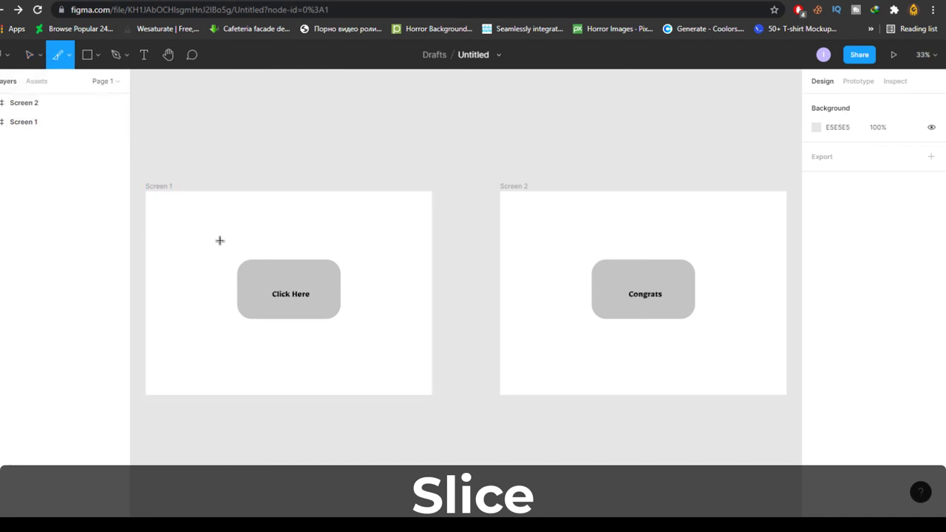
pyautogui.moveTo(213, 248)
pyautogui.mouseDown()
pyautogui.moveTo(270, 281)
pyautogui.moveTo(311, 351)
pyautogui.moveTo(321, 352)
pyautogui.mouseUp()
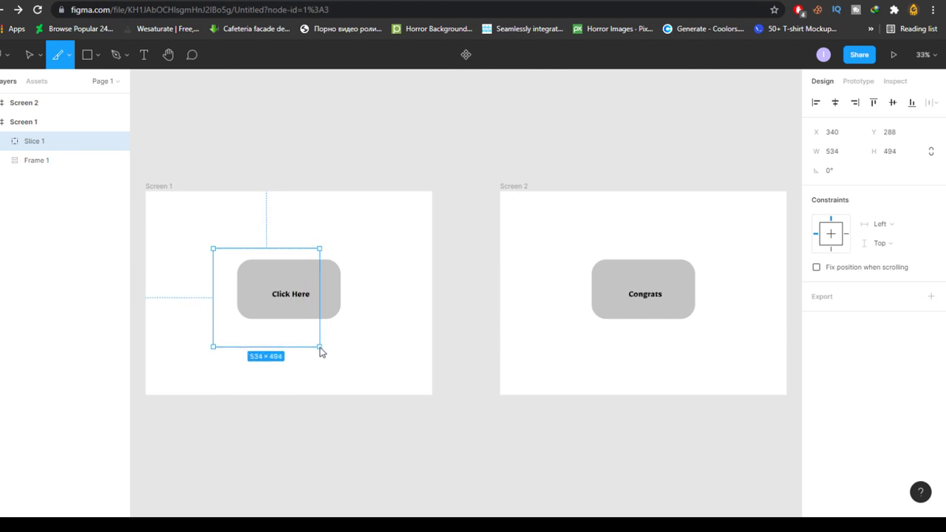
# Step: Export the slice as a PNG at 1x, view the exported image, and return to the design file
pyautogui.click(839, 301)
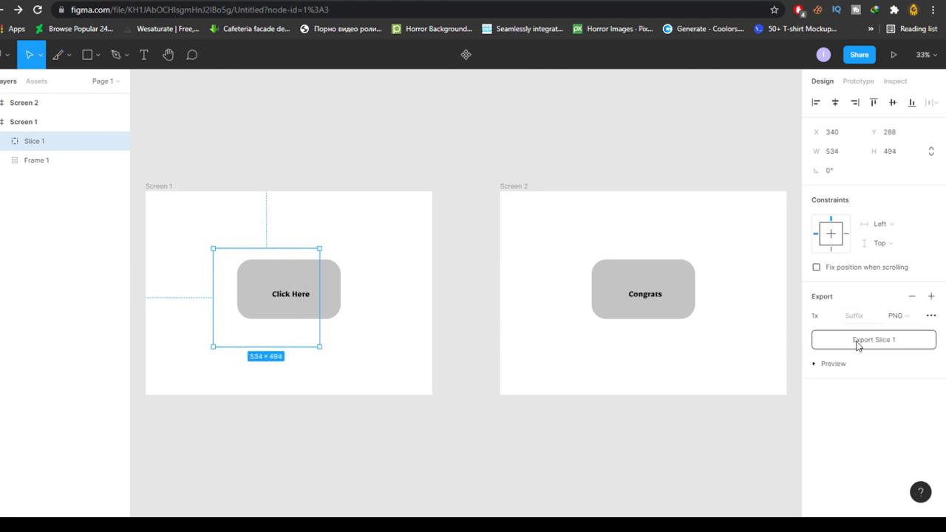
pyautogui.click(857, 340)
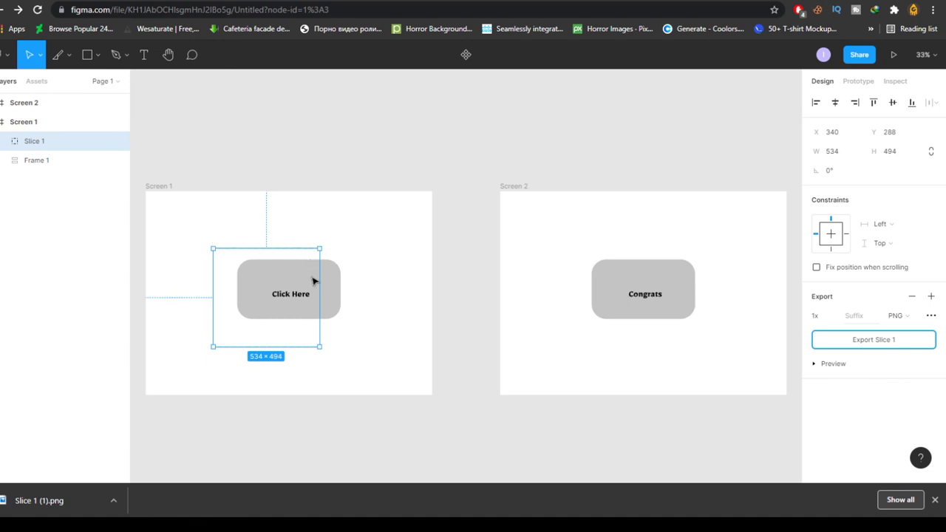
pyautogui.click(43, 497)
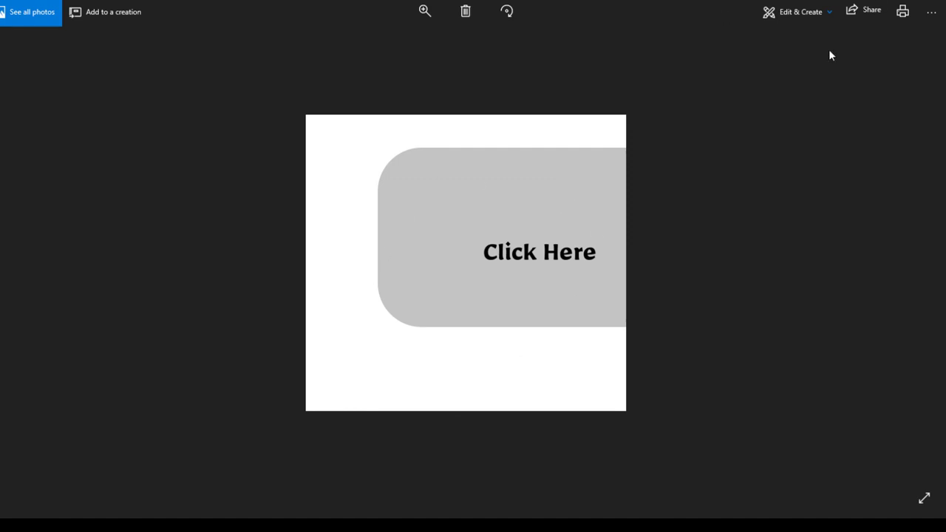
pyautogui.click(929, 8)
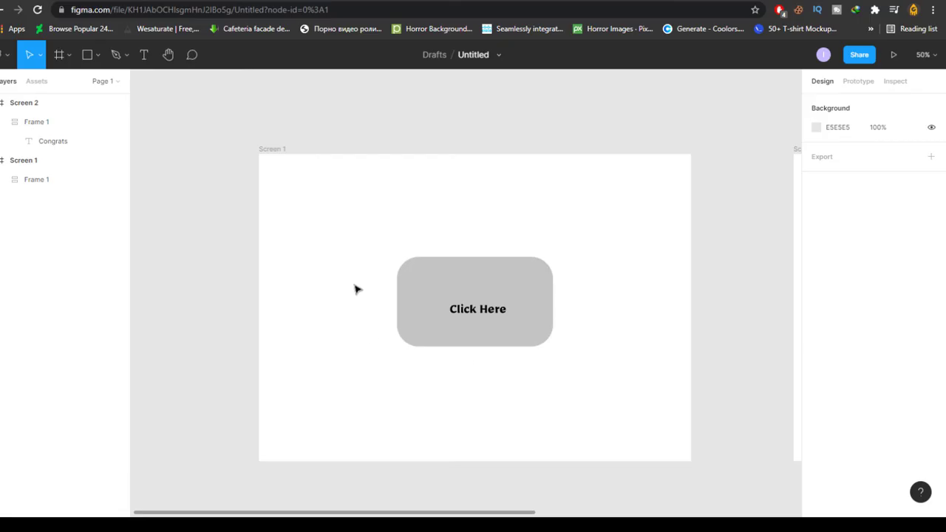